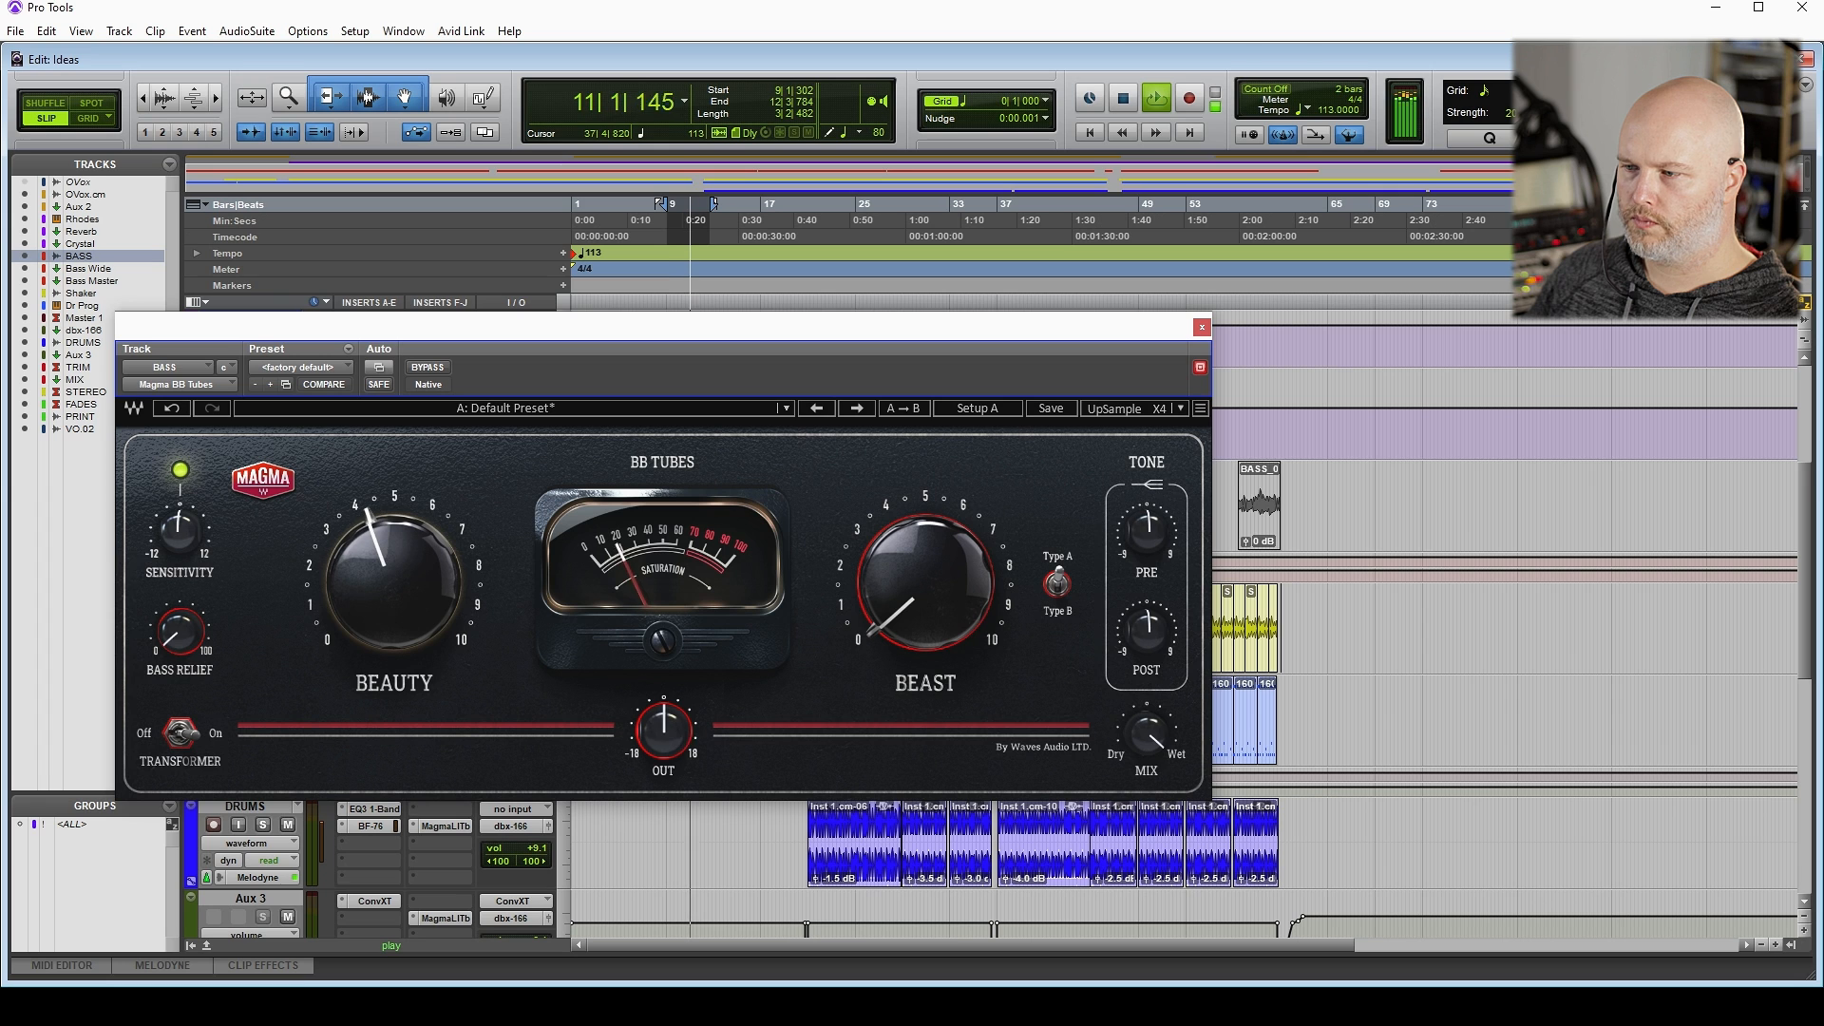
# Raise Beauty to about 7 with reduced output in the BASS track's Magma BB Tubes and compare it against bypass
pyautogui.moveTo(402, 609); pyautogui.dragTo(403, 546)
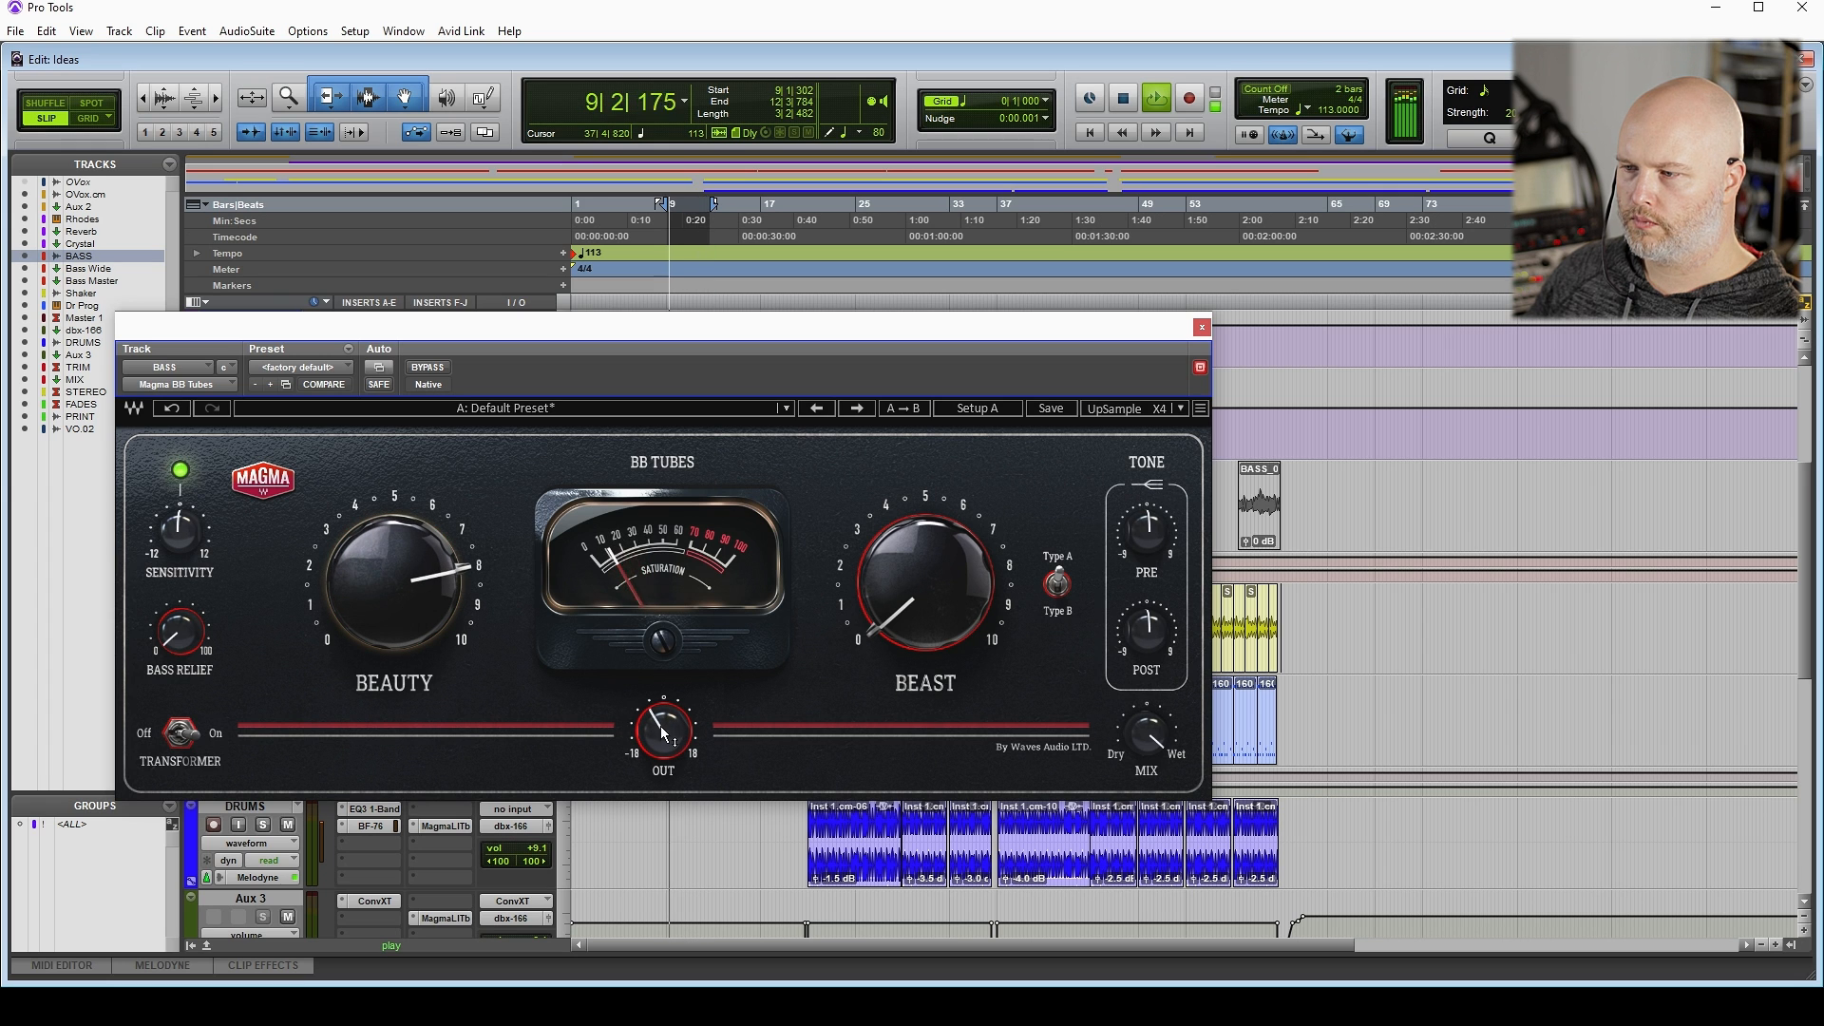
pyautogui.moveTo(382, 612)
pyautogui.mouseDown()
pyautogui.moveTo(381, 580)
pyautogui.moveTo(380, 608)
pyautogui.mouseUp()
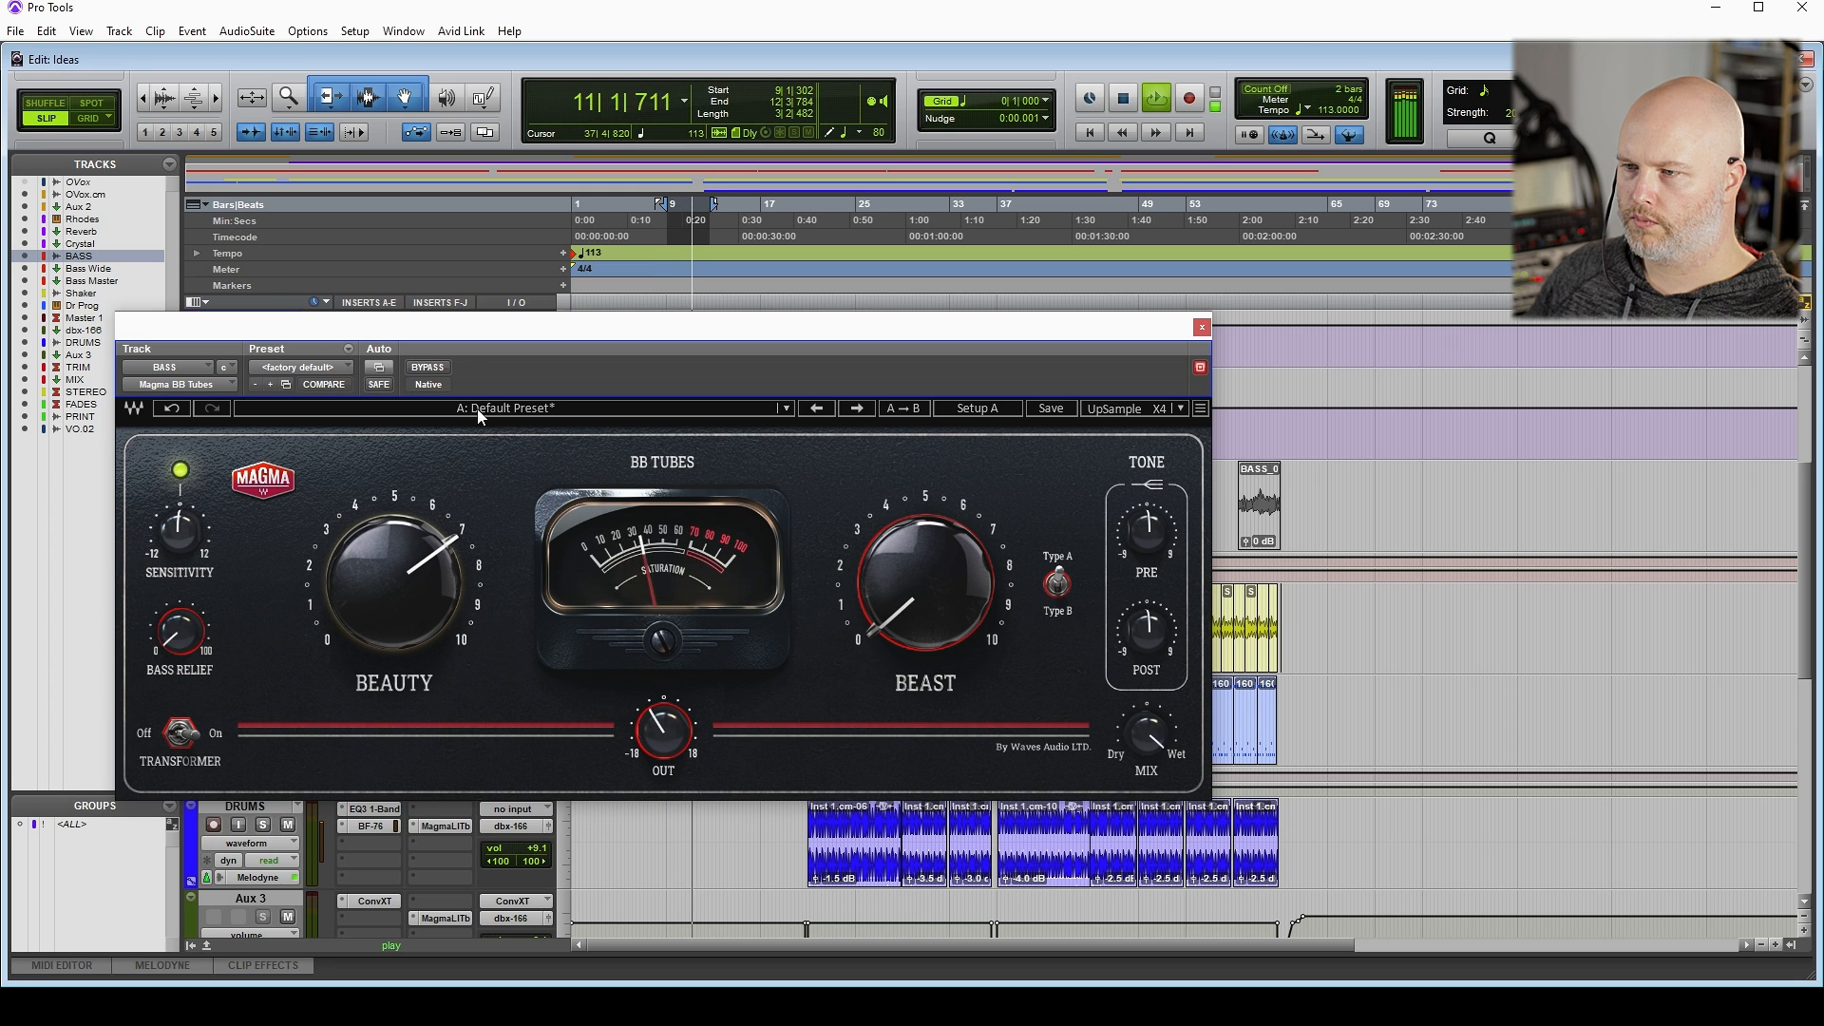
pyautogui.click(424, 367)
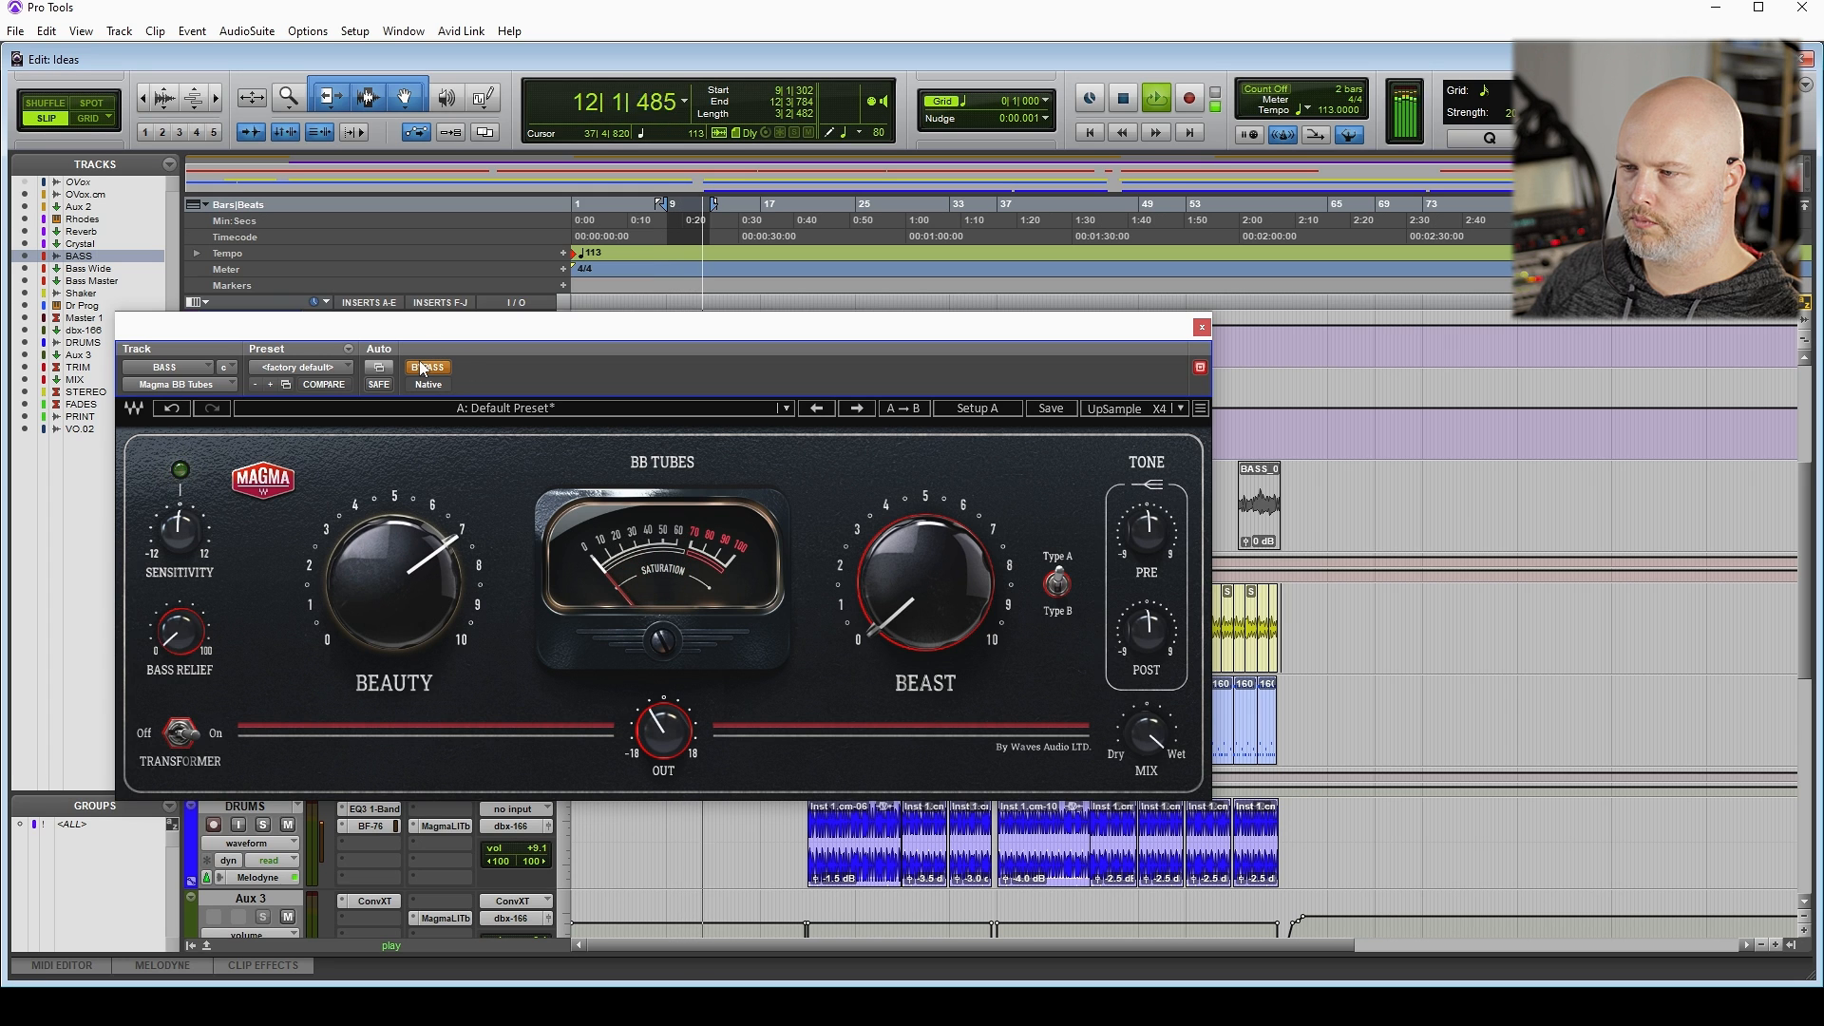
pyautogui.click(424, 369)
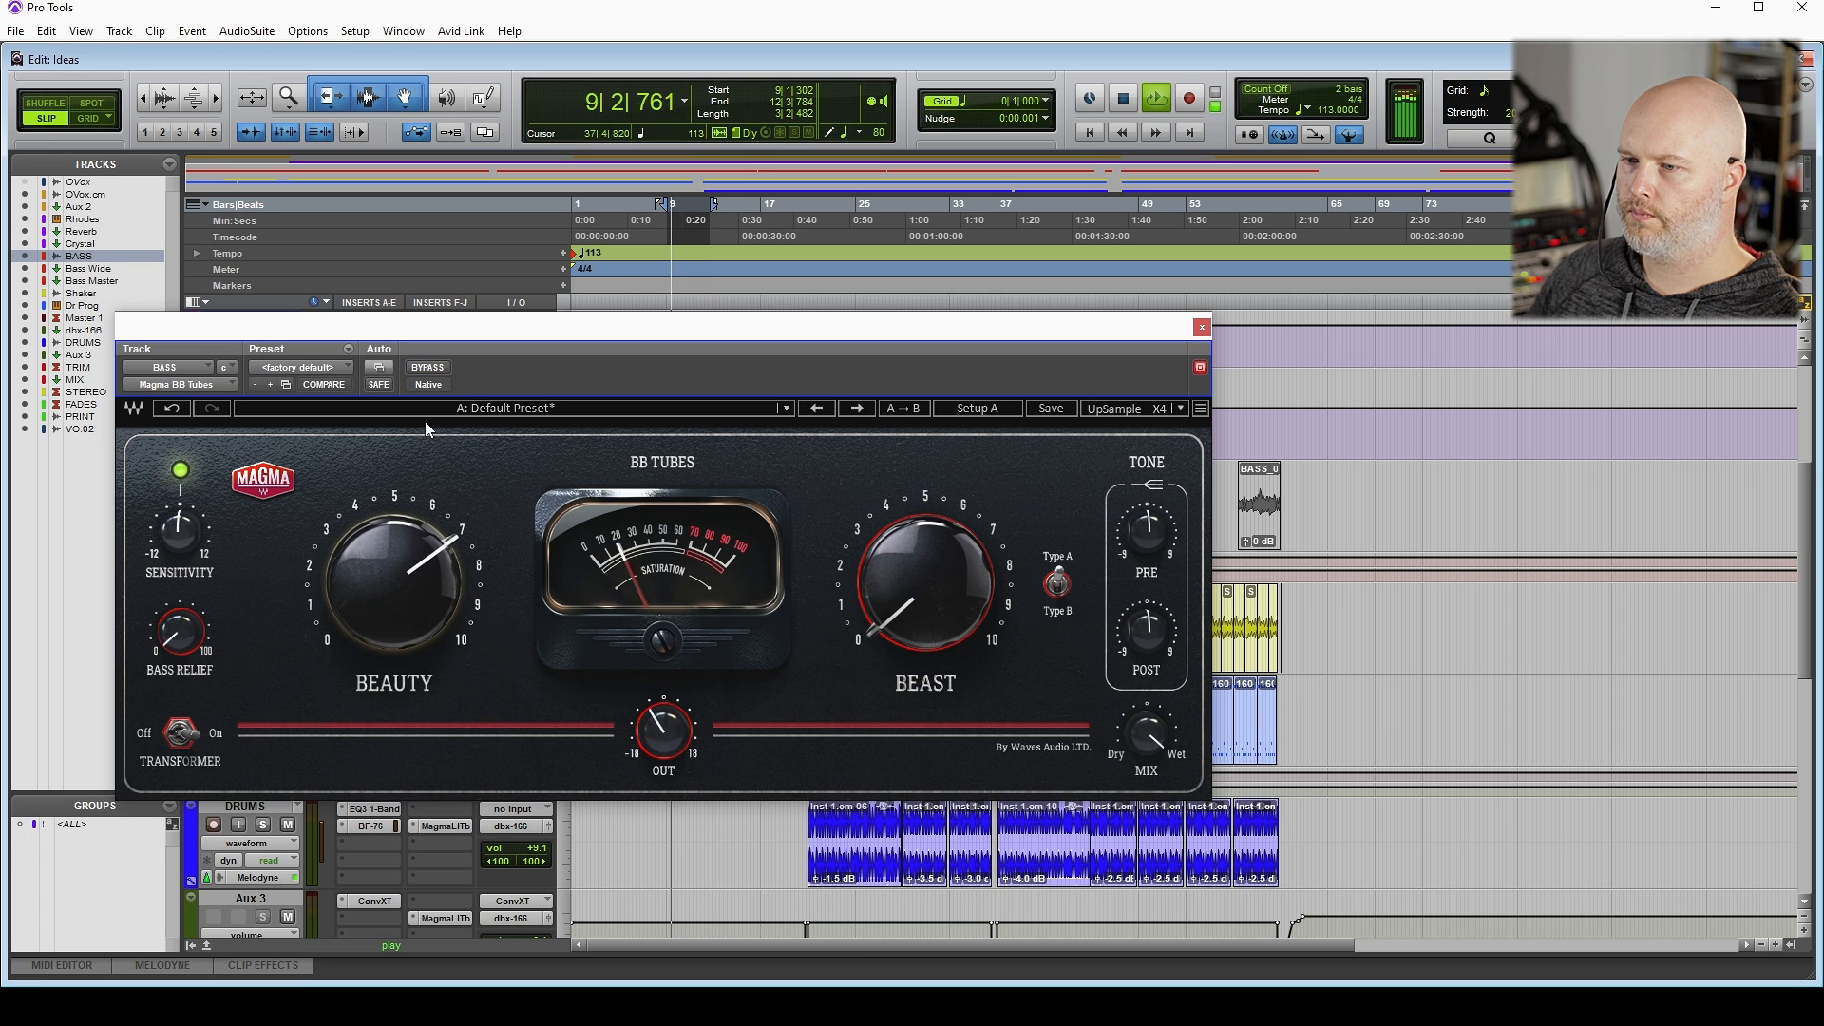
# Set Bass Relief to about 70 and Beauty to 79, and raise the Sensitivity for a hotter input
pyautogui.moveTo(181, 632); pyautogui.dragTo(181, 537)
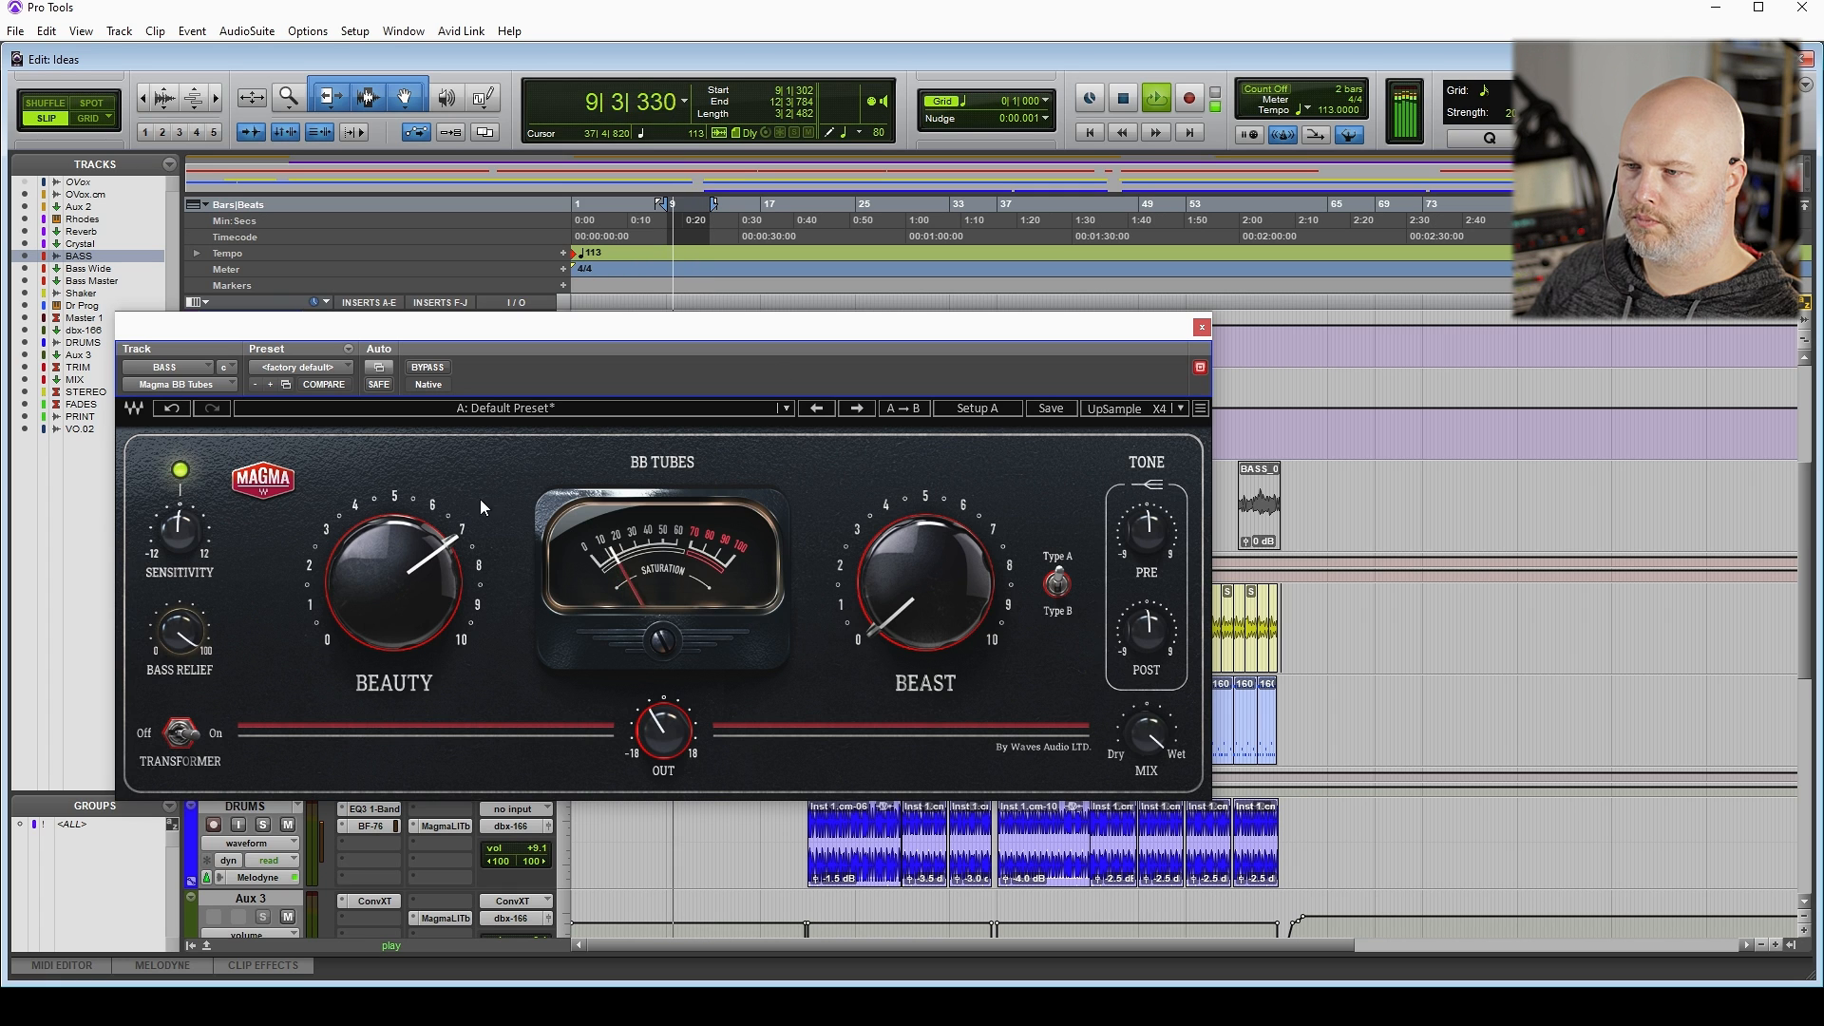
pyautogui.moveTo(362, 582); pyautogui.dragTo(362, 532)
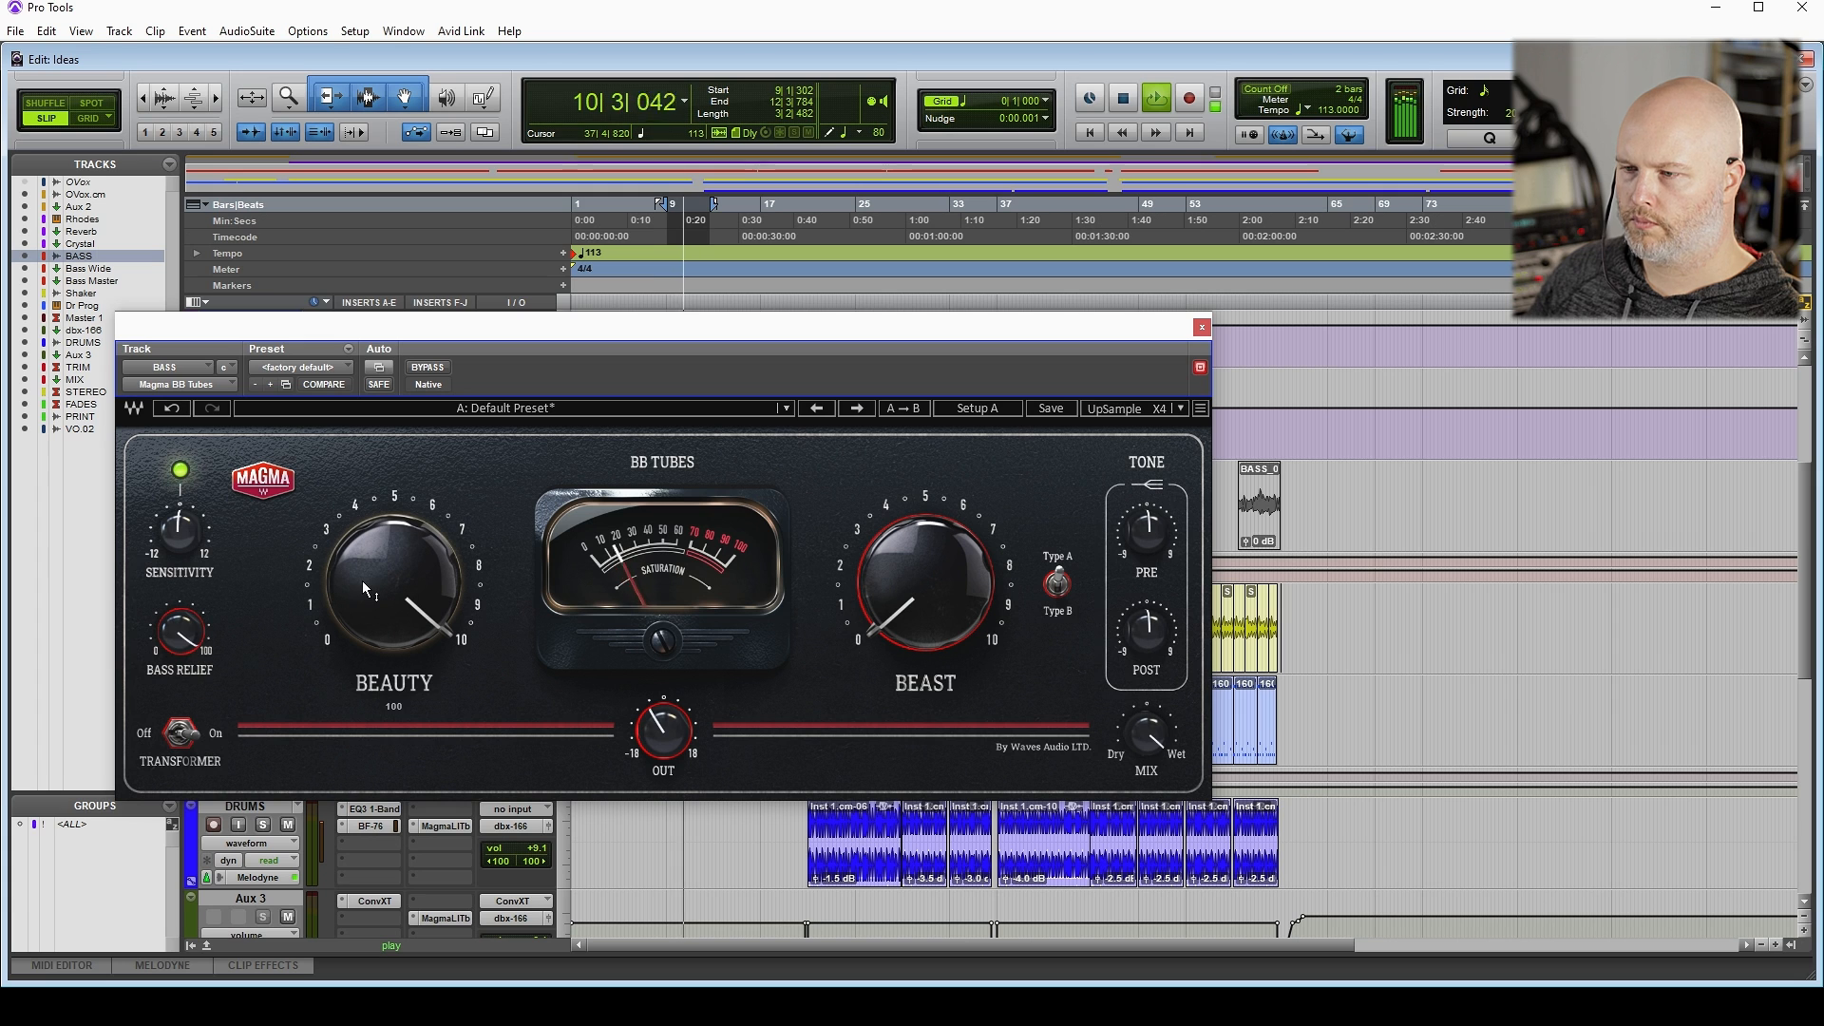
pyautogui.moveTo(180, 629); pyautogui.dragTo(181, 646)
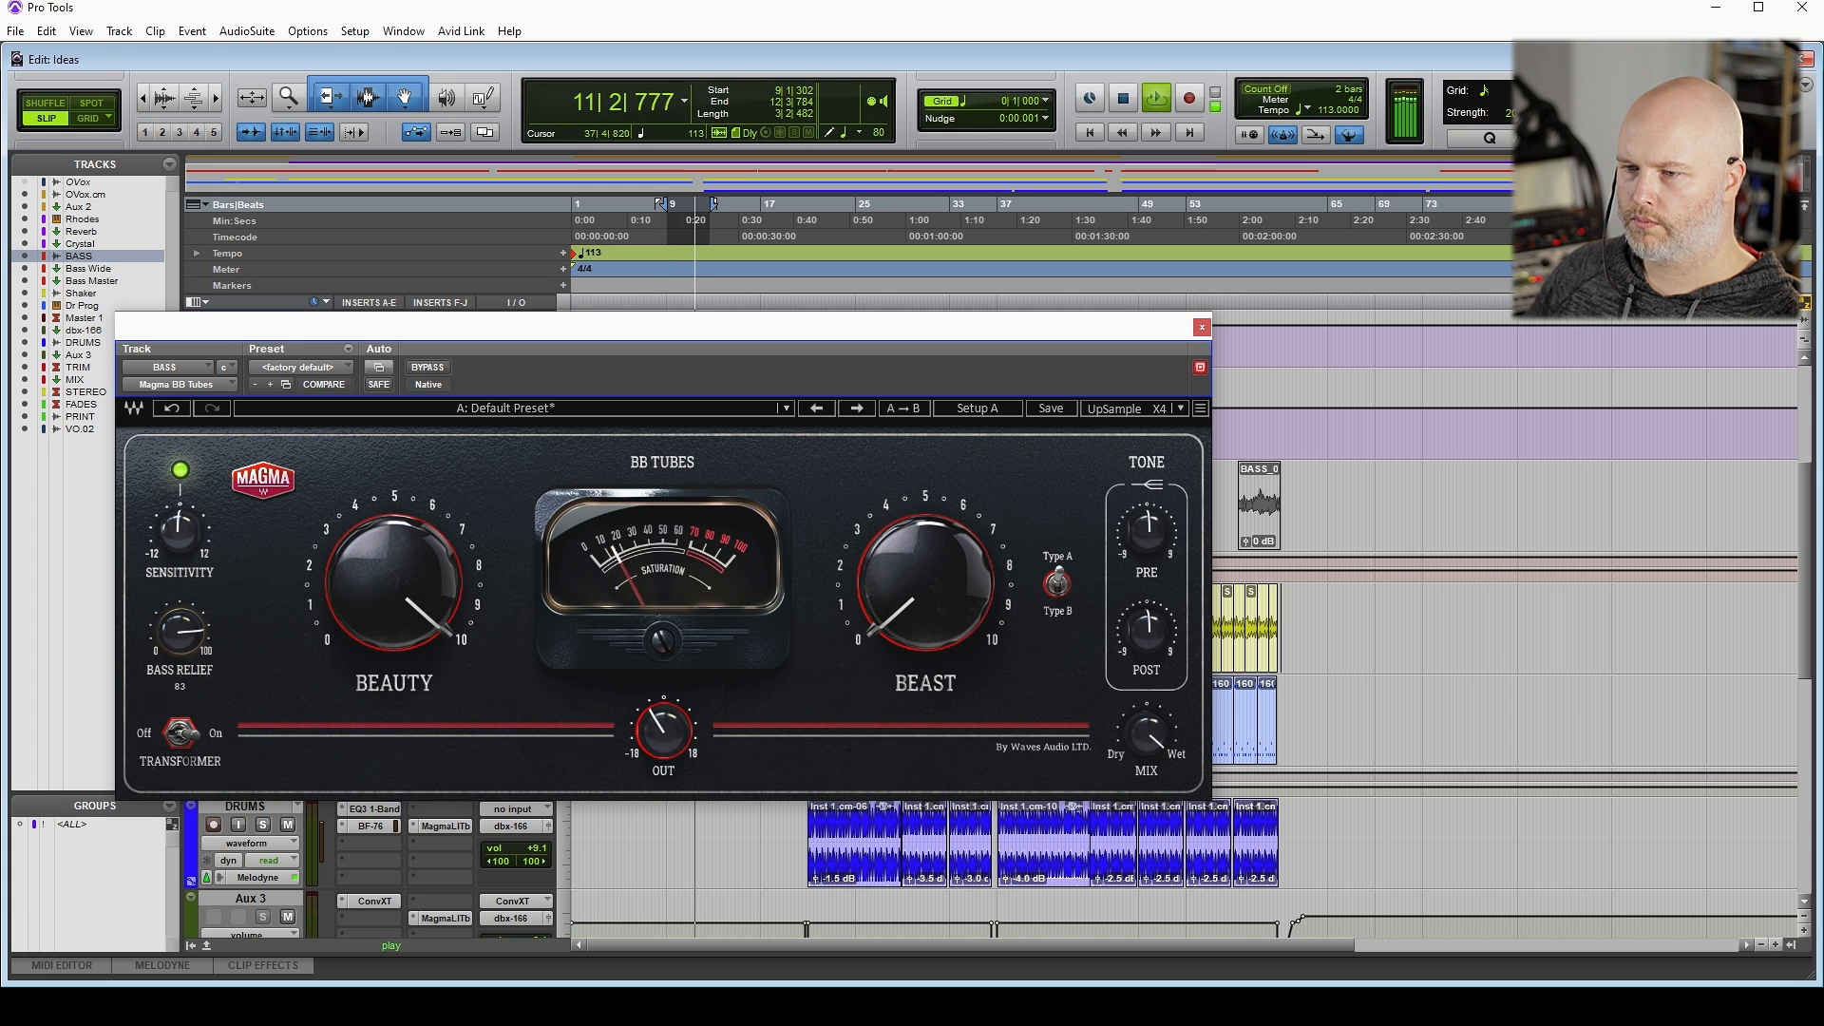
pyautogui.moveTo(391, 591); pyautogui.dragTo(390, 619)
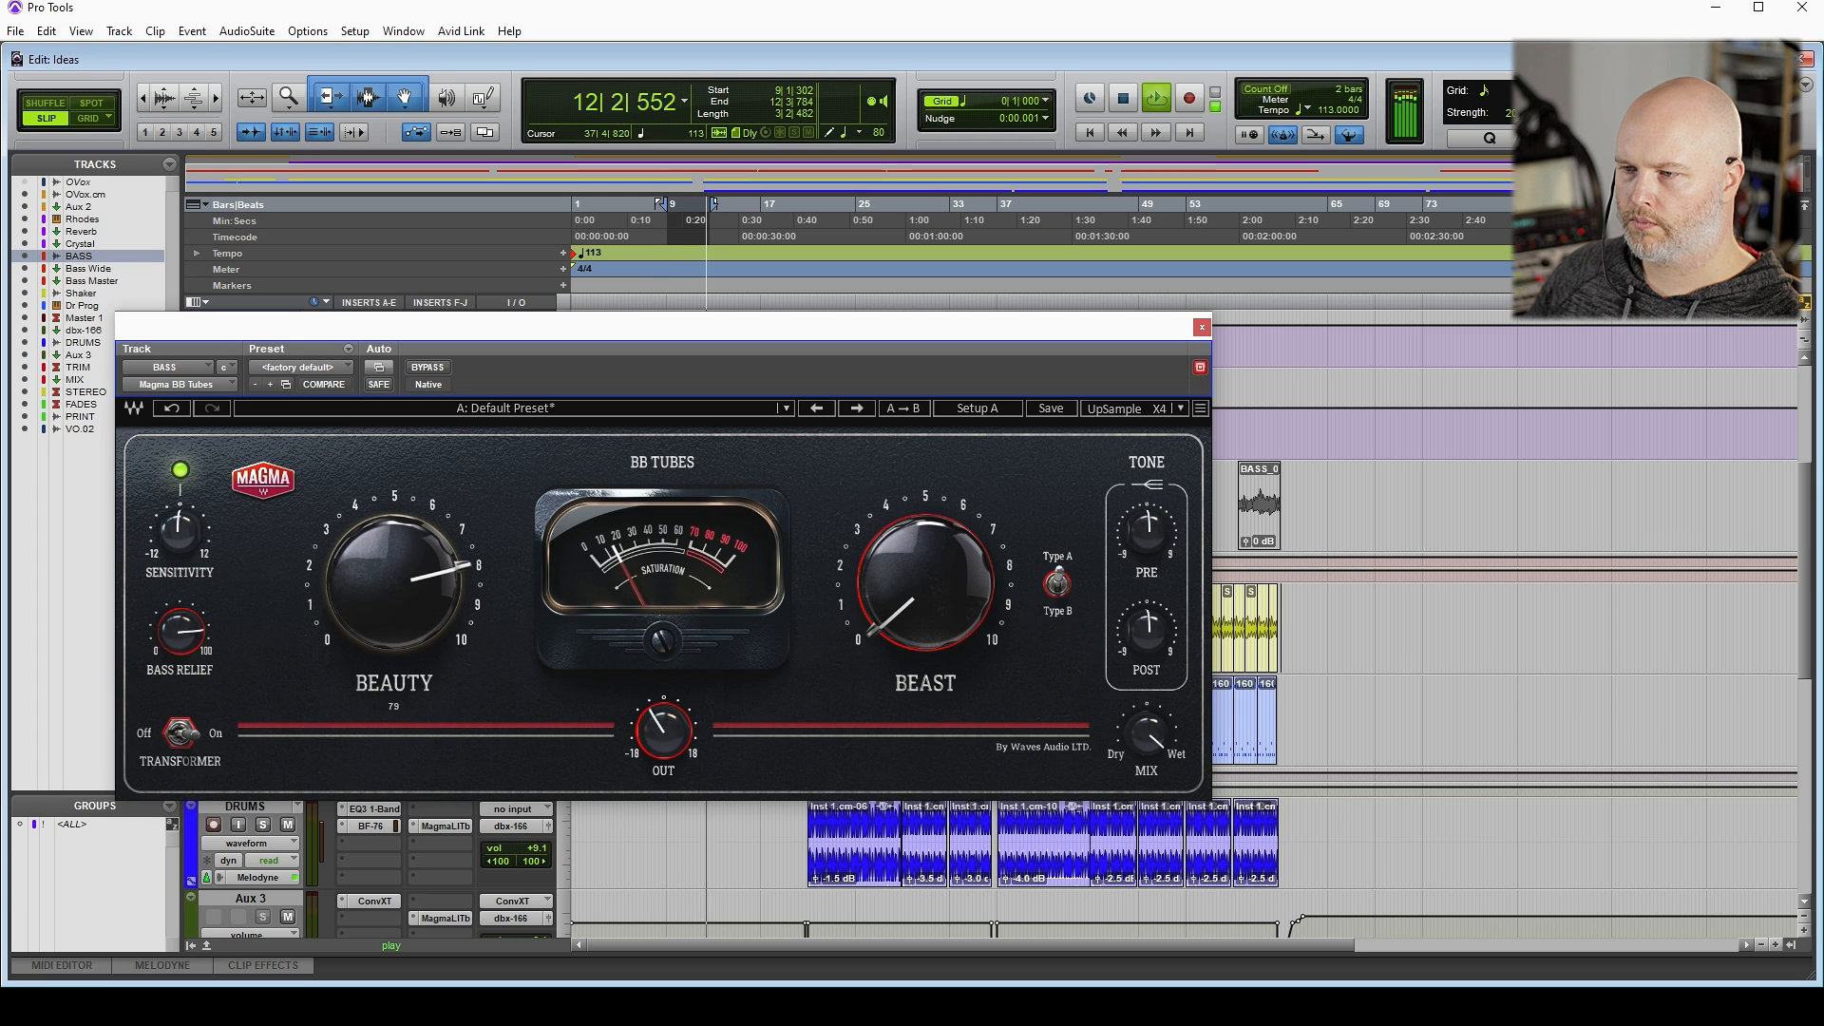
pyautogui.moveTo(195, 618); pyautogui.dragTo(195, 634)
pyautogui.moveTo(178, 530)
pyautogui.mouseDown()
pyautogui.moveTo(178, 501)
pyautogui.moveTo(188, 547)
pyautogui.mouseUp()
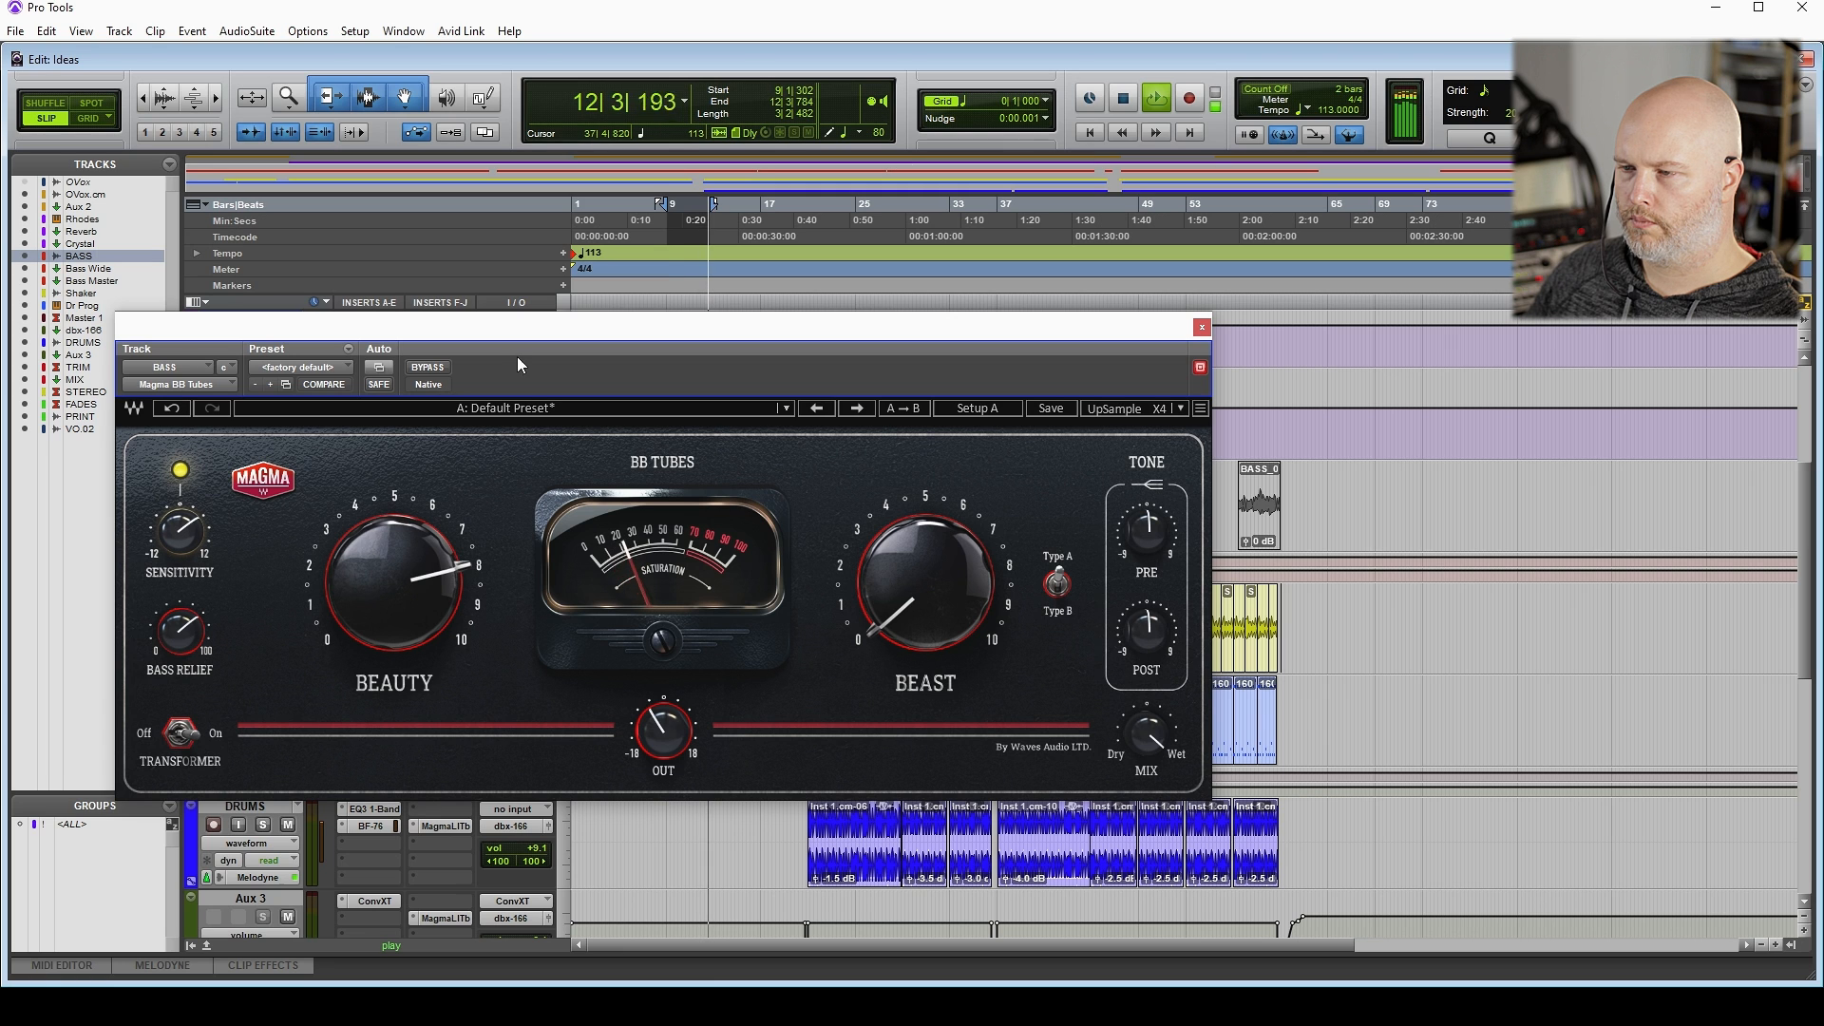
# Compare the bypassed bass with the saturated bass during playback, leaving the effect active
pyautogui.click(426, 368)
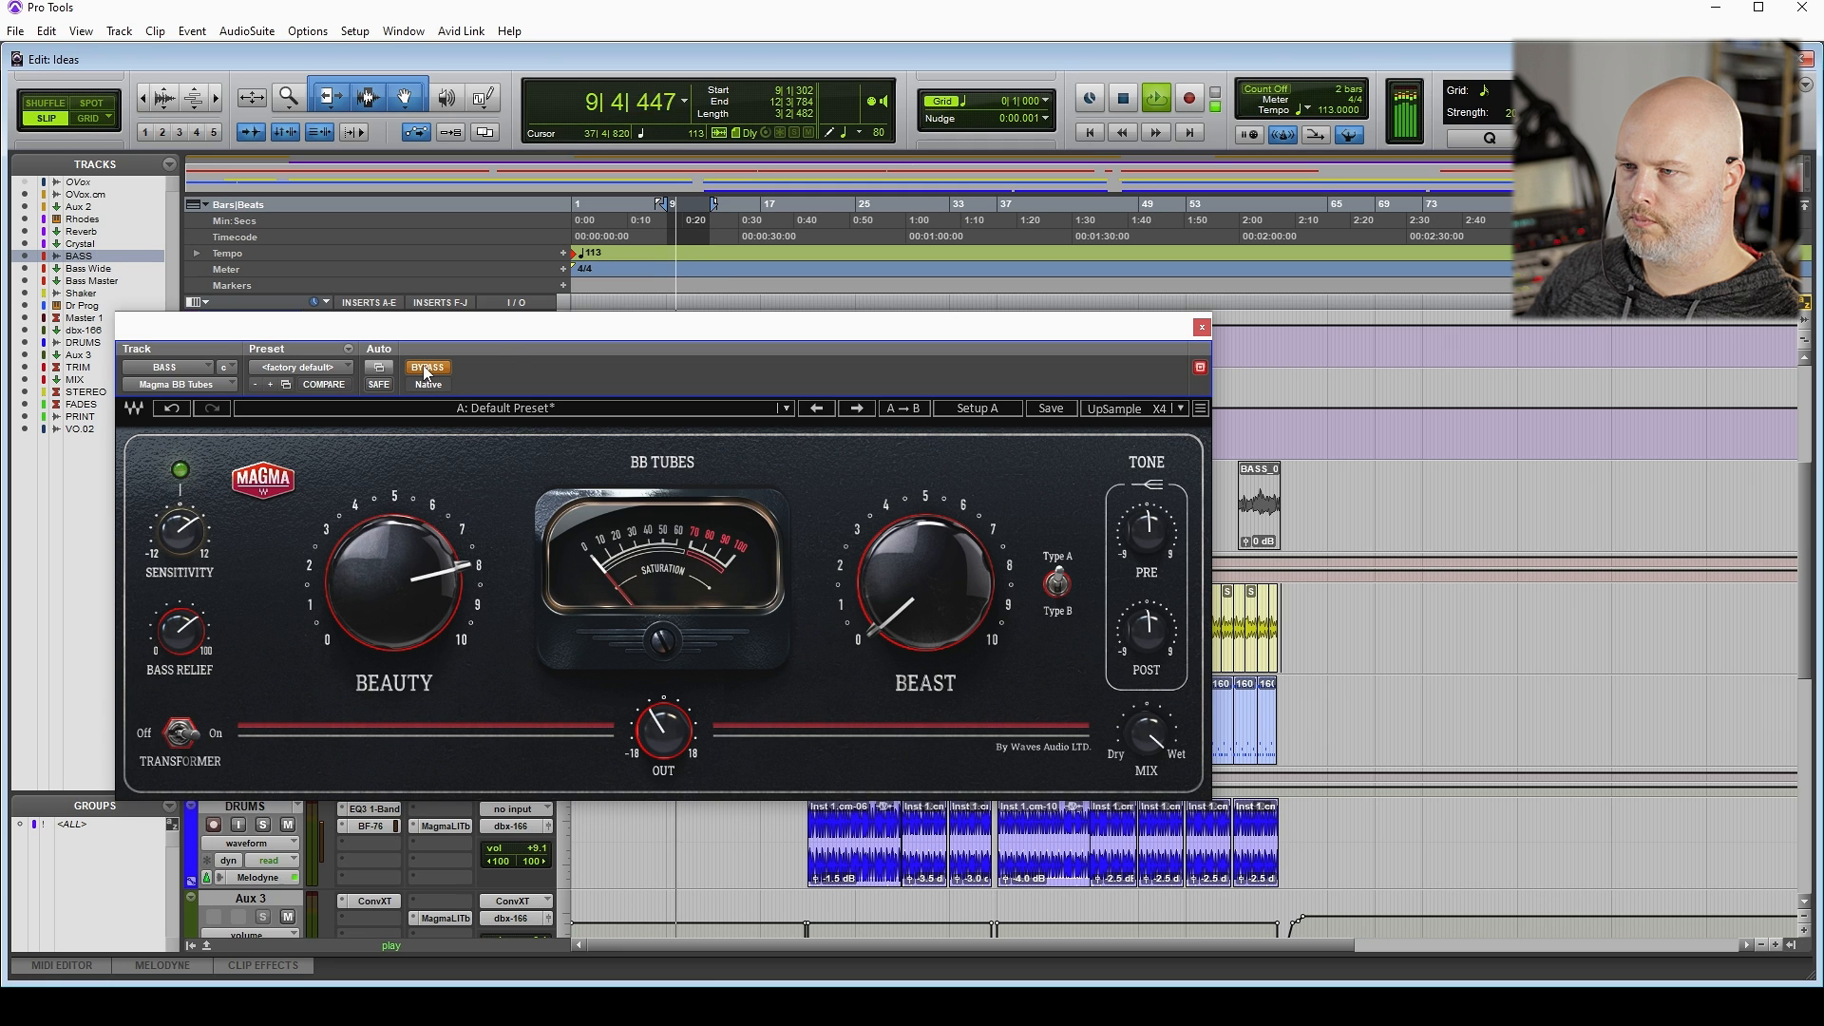
pyautogui.press('space')
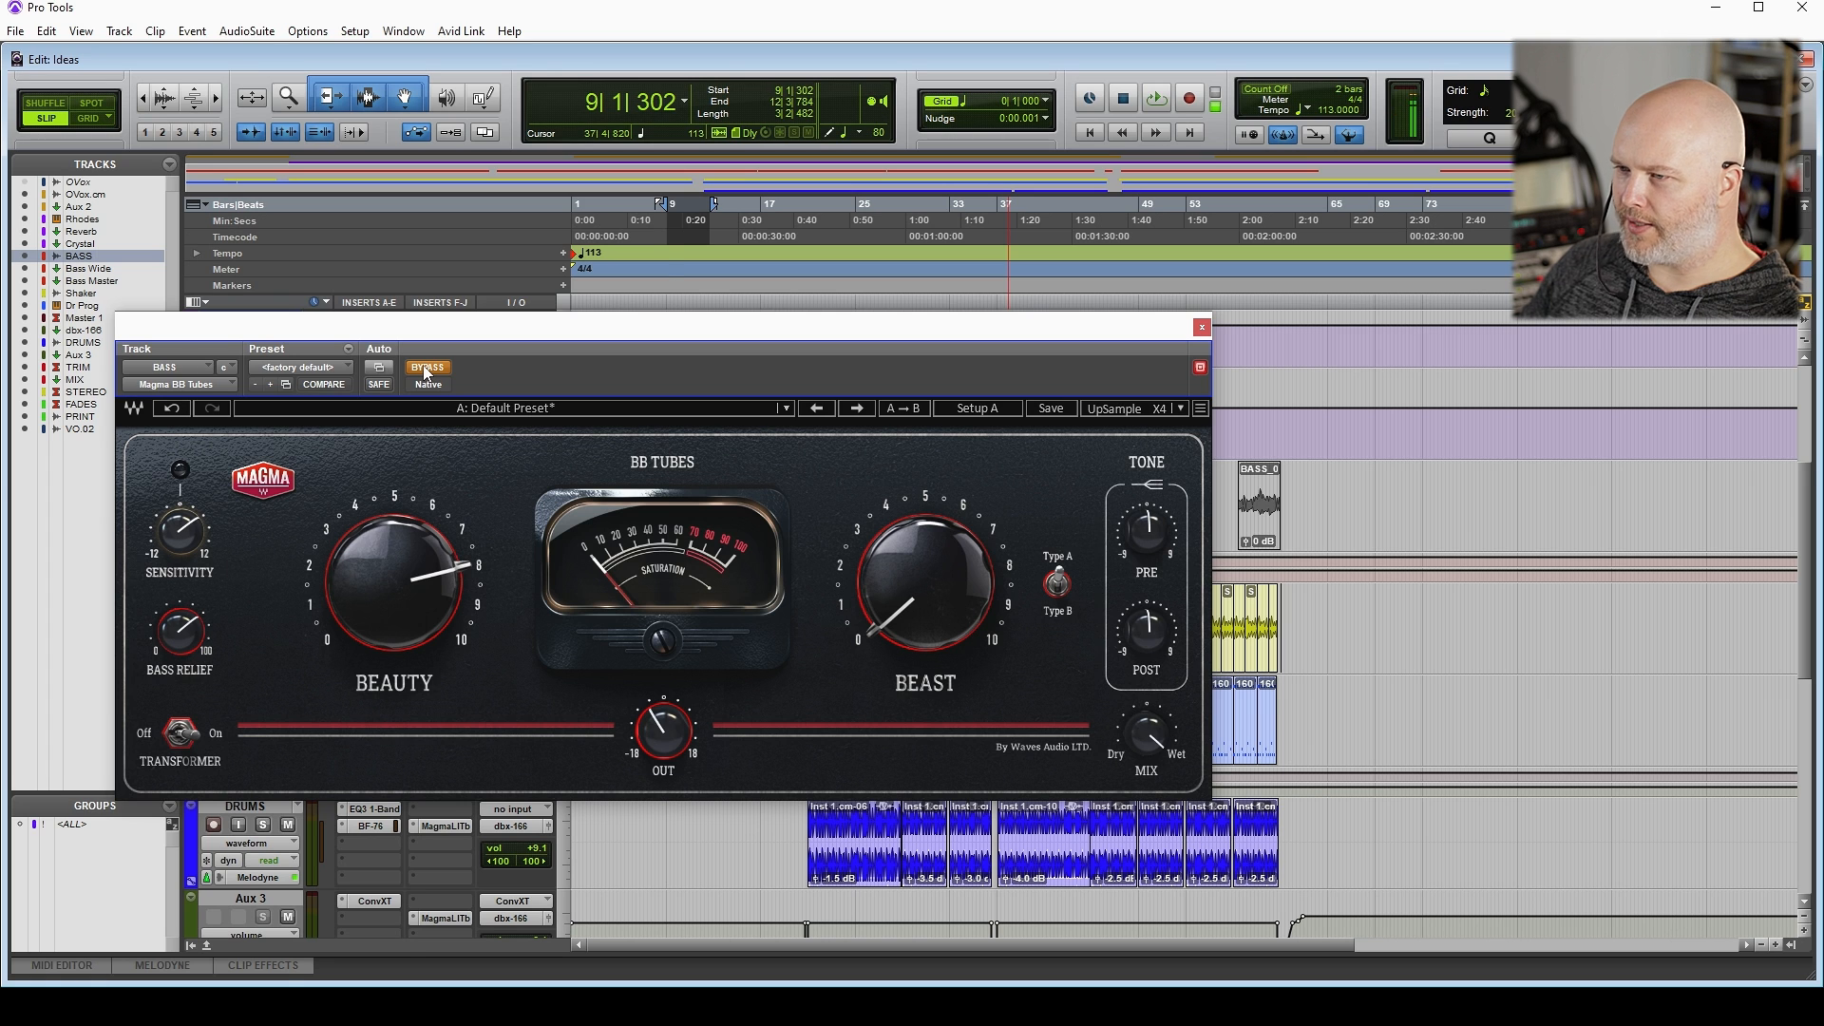
pyautogui.click(426, 368)
pyautogui.press('space')
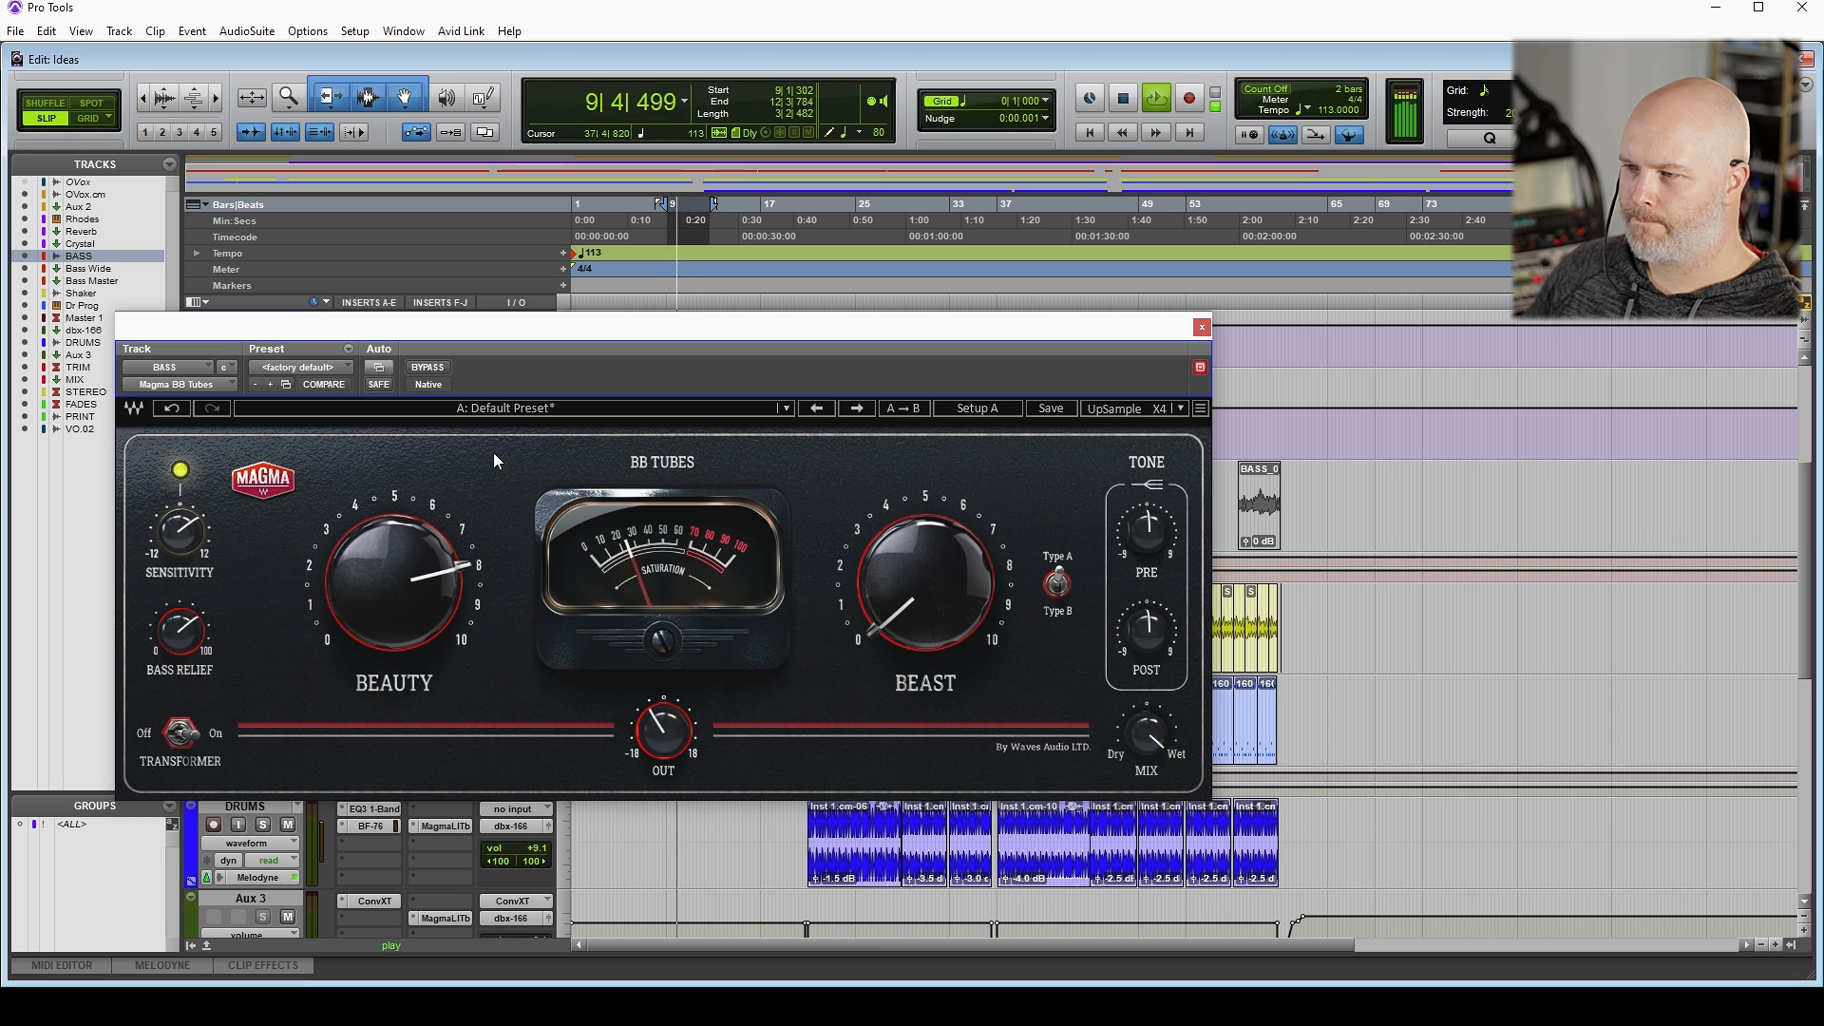
# Raise Beauty to slightly above 8 and compare the transformer off and on while the bass plays
pyautogui.moveTo(443, 545)
pyautogui.mouseDown()
pyautogui.moveTo(443, 494)
pyautogui.moveTo(443, 530)
pyautogui.mouseUp()
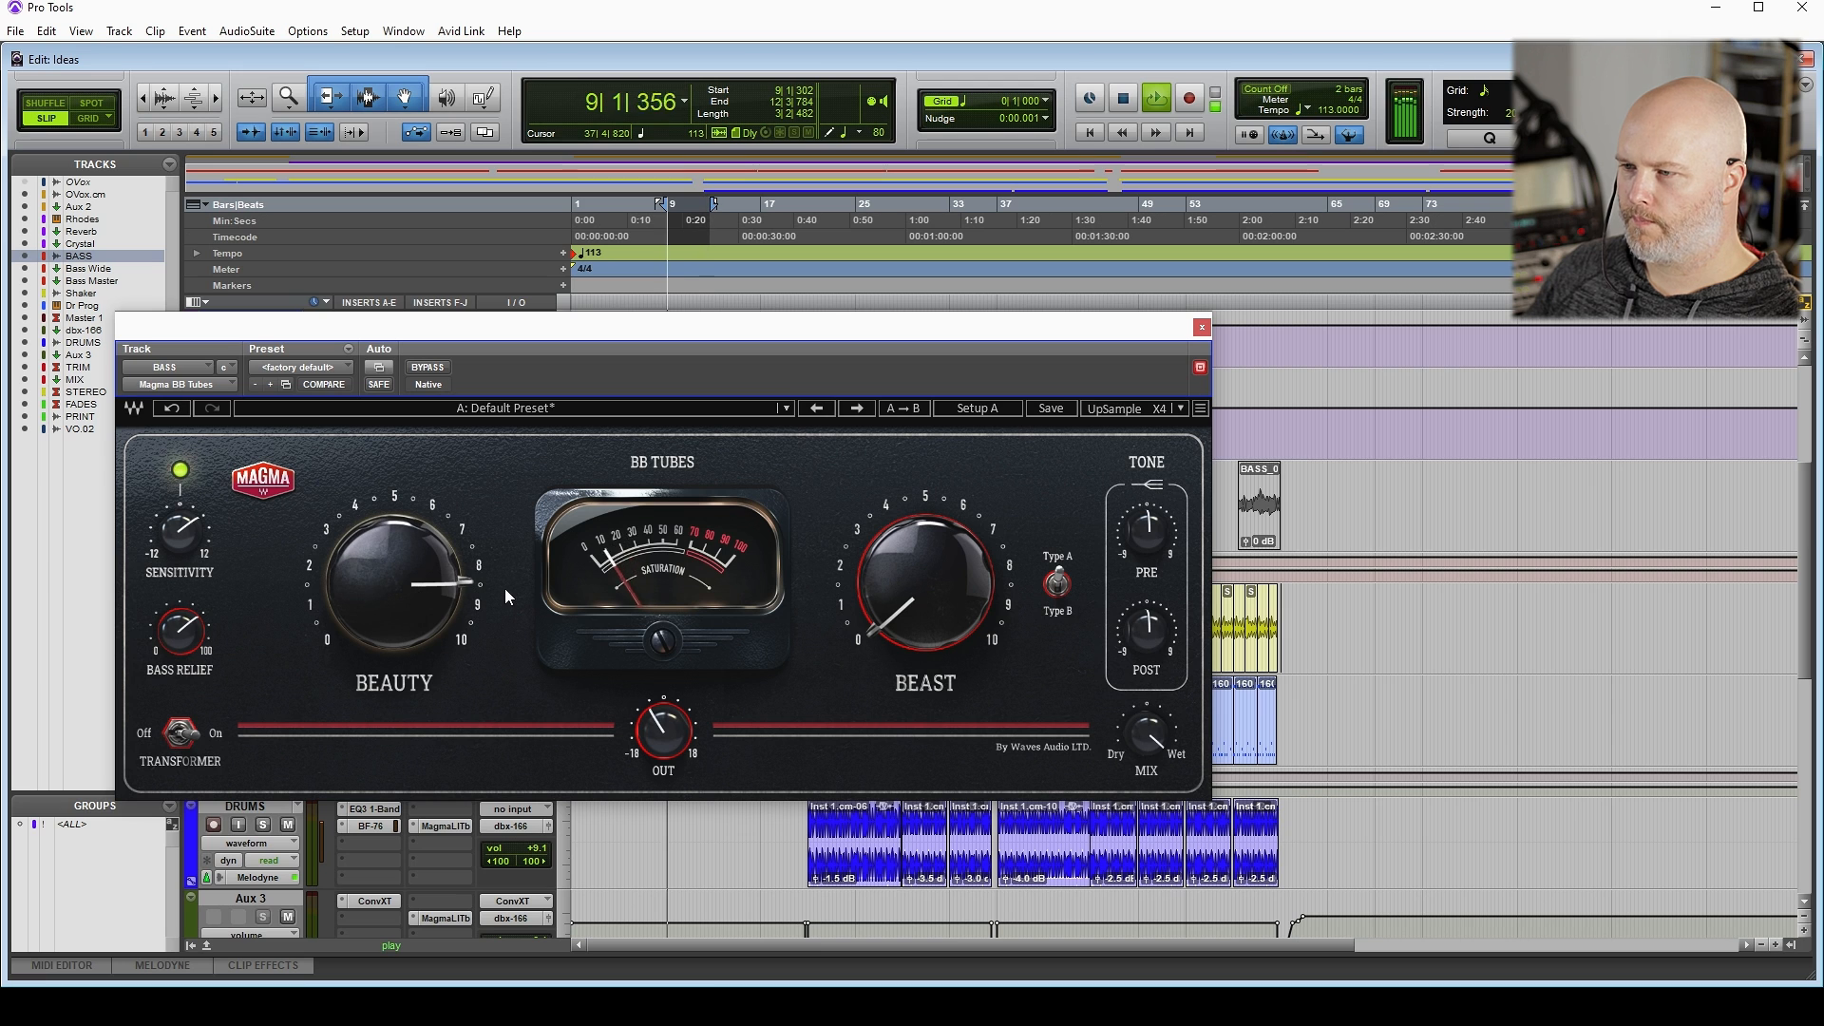
pyautogui.press('space')
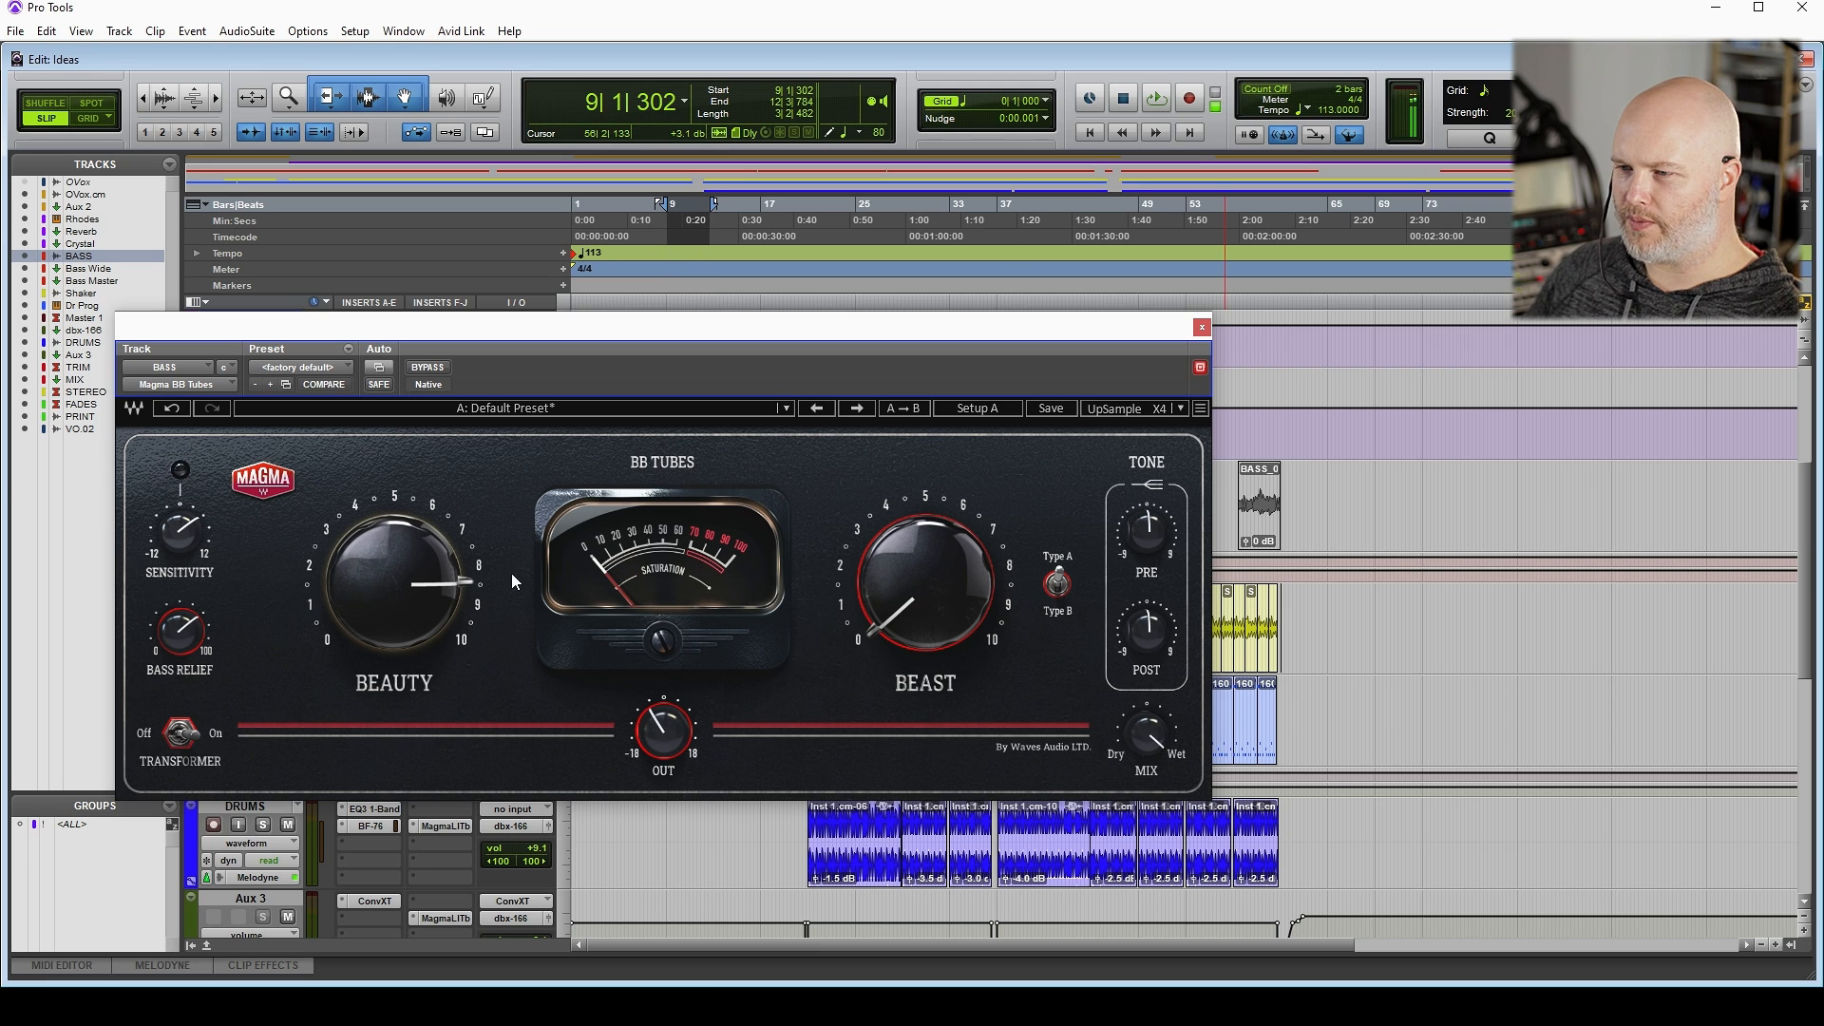
pyautogui.press('space')
pyautogui.click(182, 737)
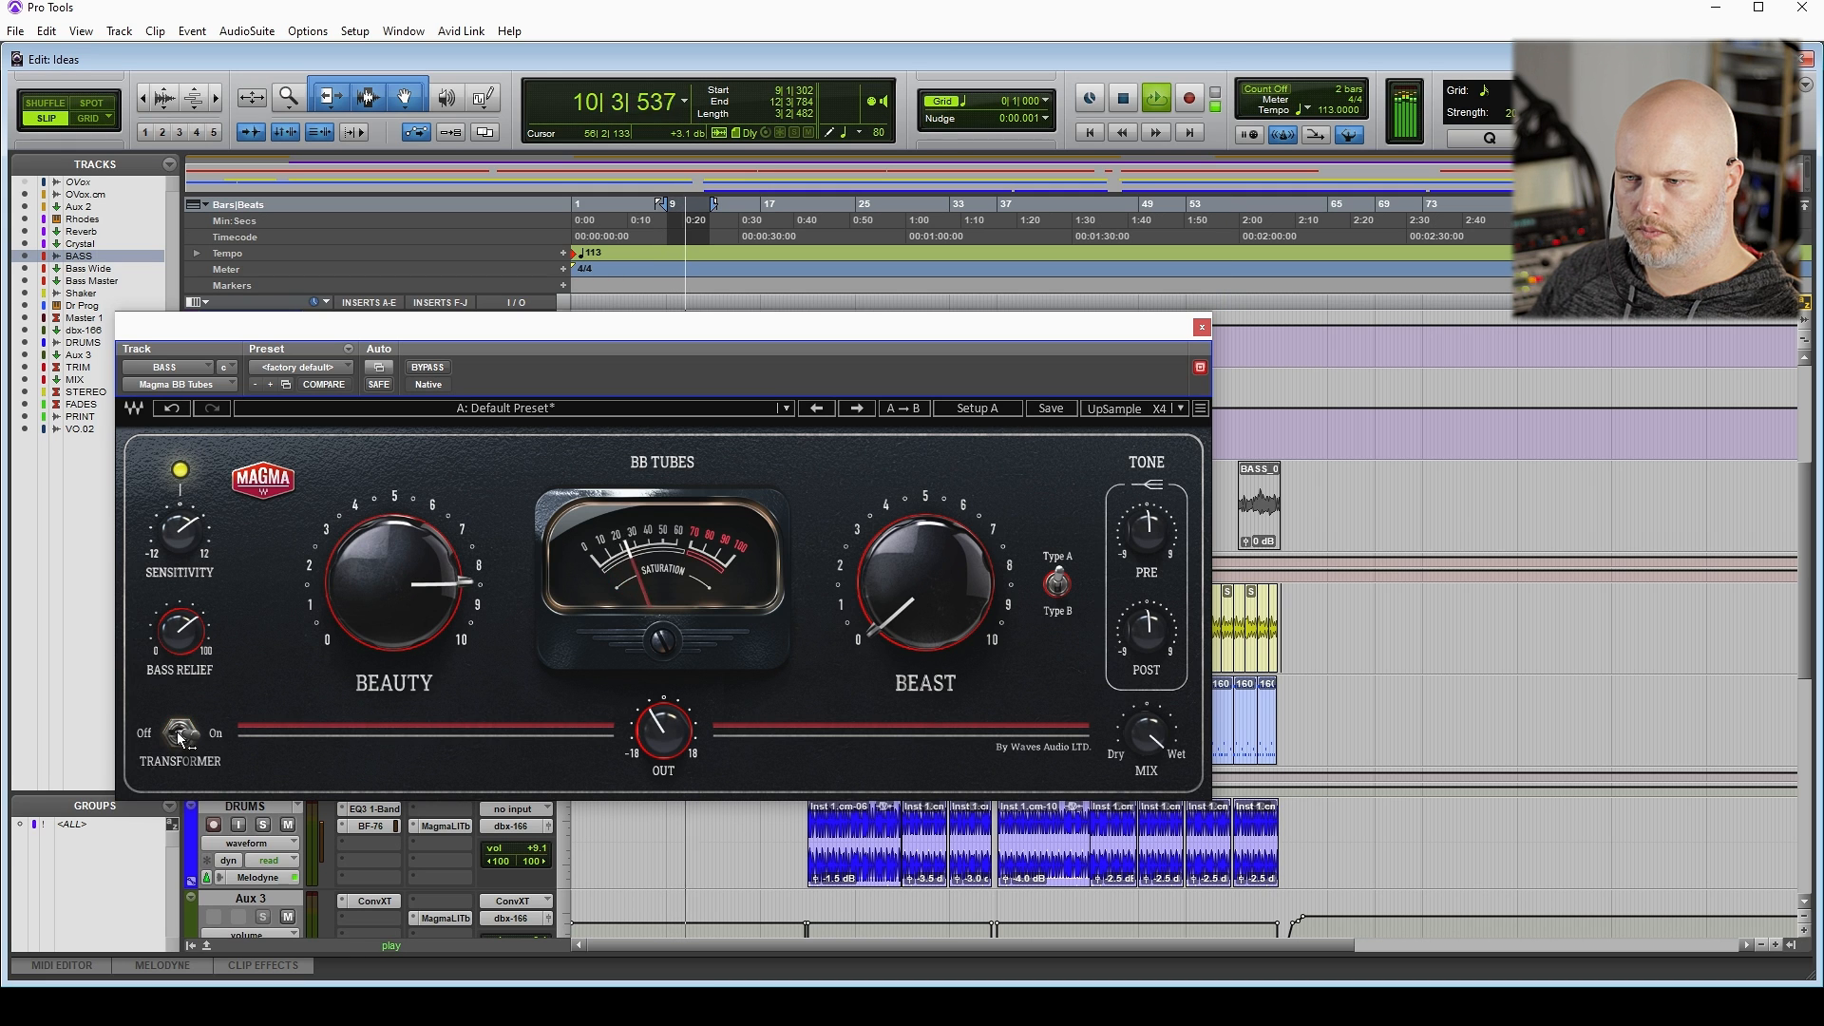
pyautogui.click(182, 736)
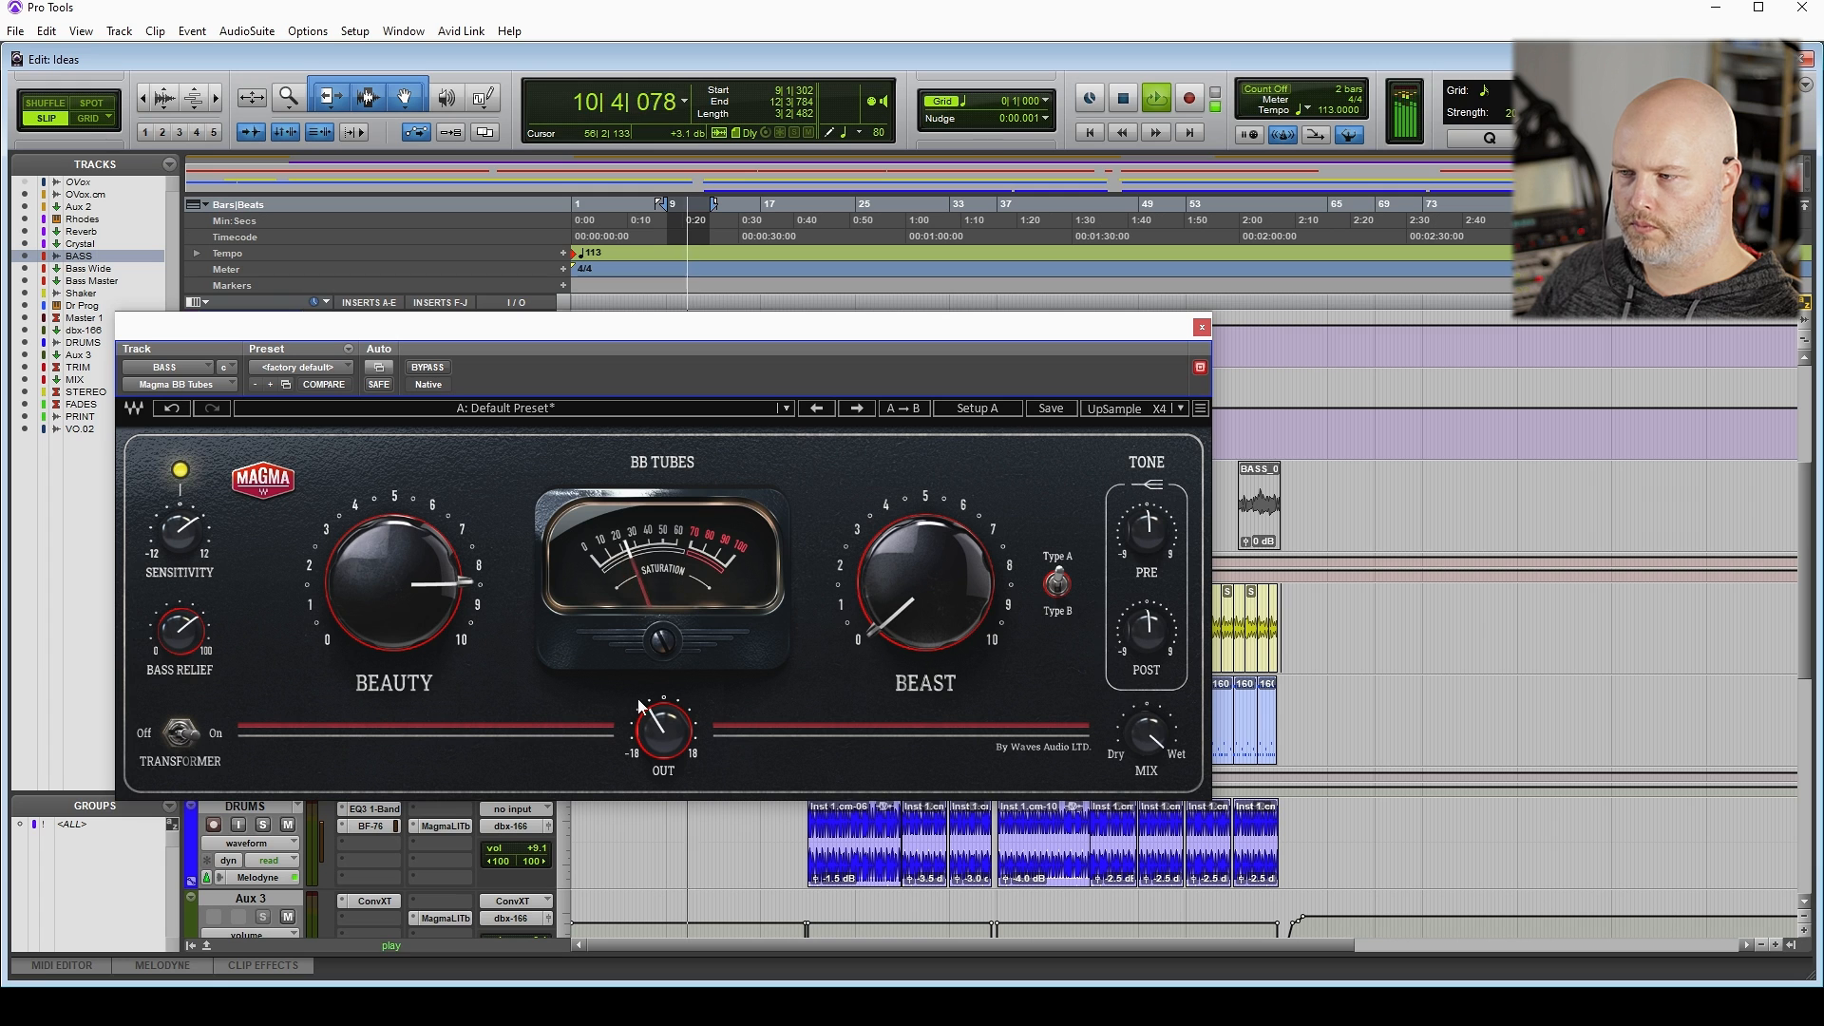
# Set Beast to about 5 and switch its saturation type to Type B
pyautogui.press('space')
pyautogui.moveTo(939, 581)
pyautogui.mouseDown()
pyautogui.moveTo(939, 466)
pyautogui.moveTo(942, 548)
pyautogui.mouseUp()
pyautogui.press('space')
pyautogui.click(1057, 585)
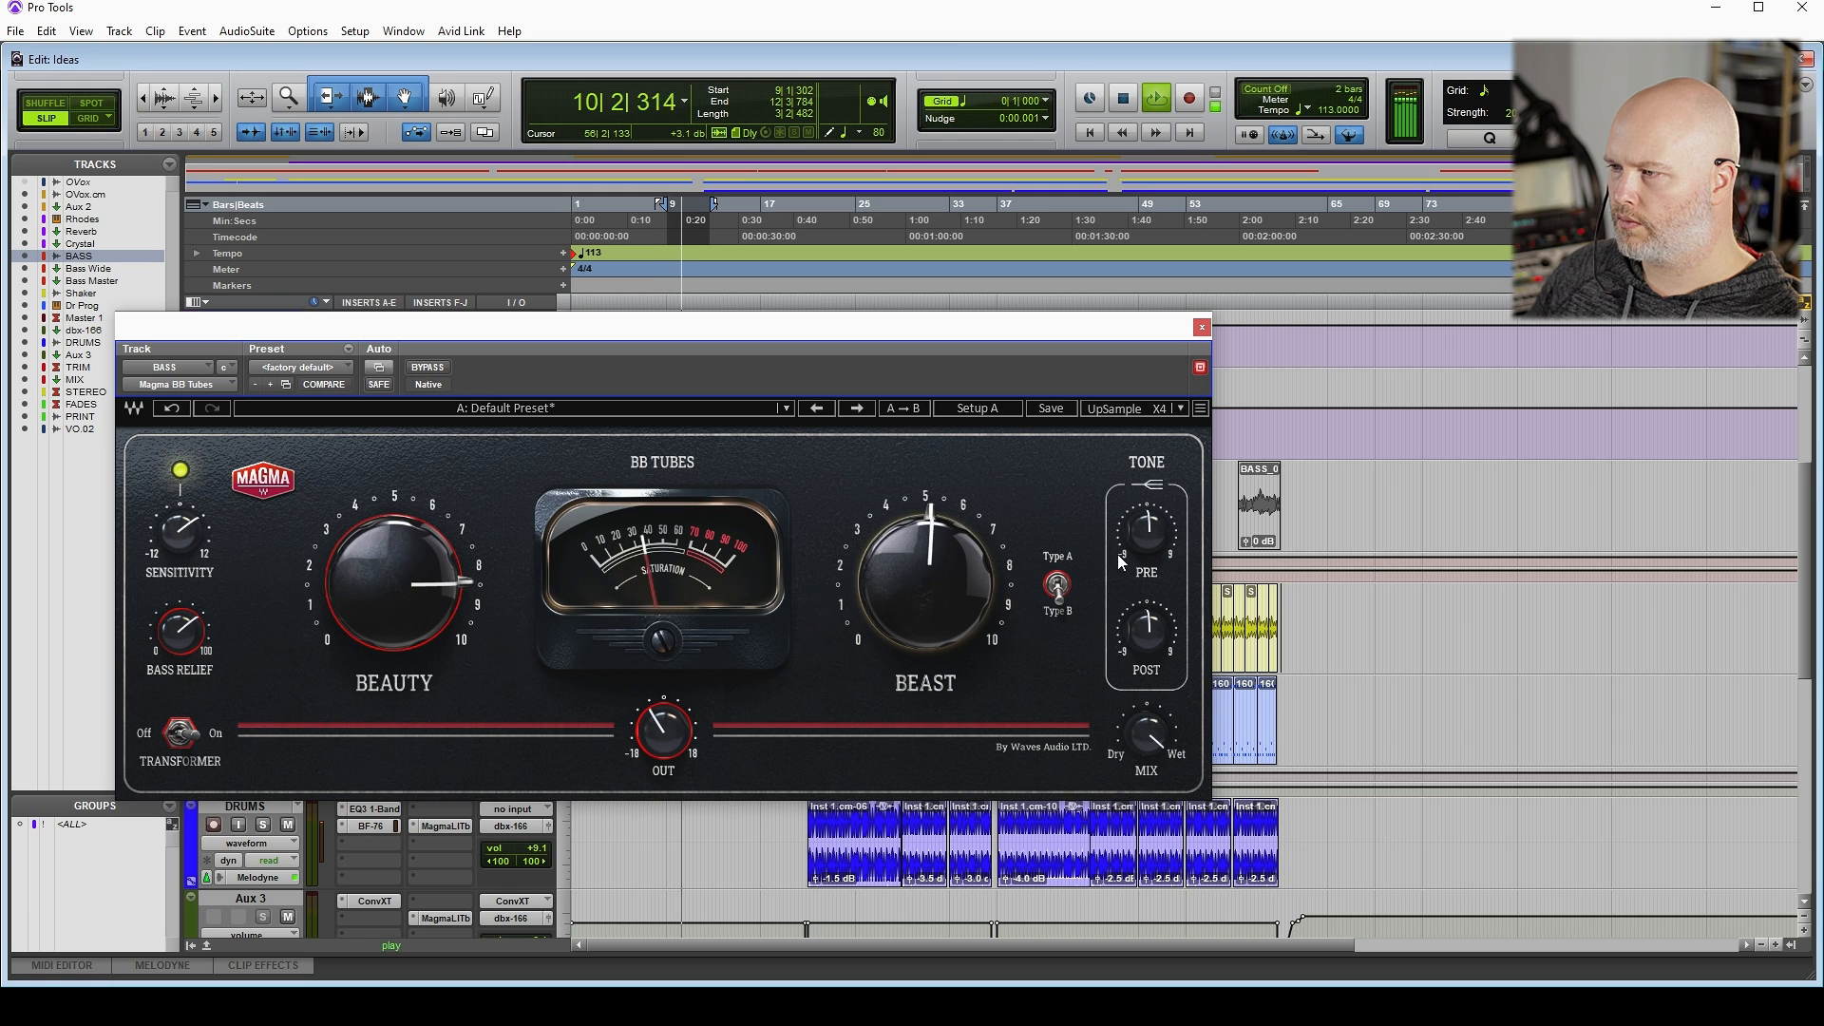
# Set the tone controls to about 6 dB pre and -3.5 dB post, trying the 9.0 and -9.0 dB extremes first
pyautogui.moveTo(1152, 530); pyautogui.dragTo(1151, 506)
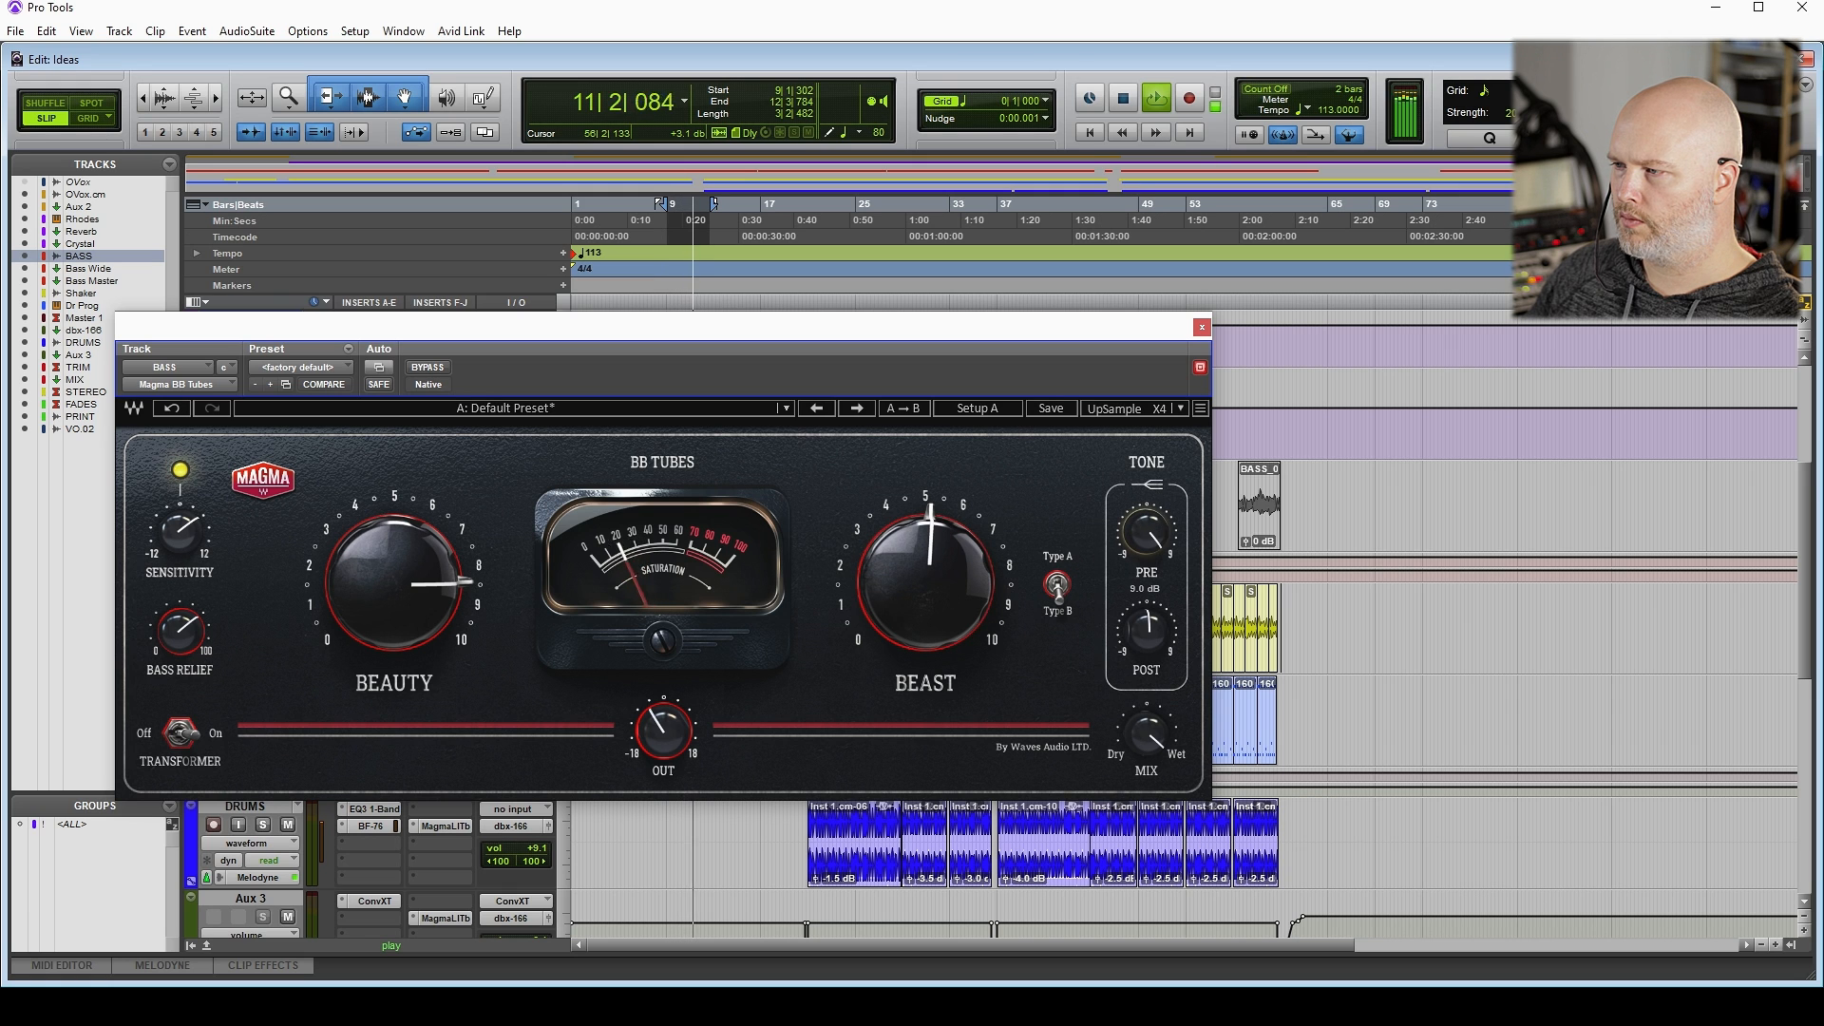
pyautogui.moveTo(1166, 632); pyautogui.dragTo(1167, 660)
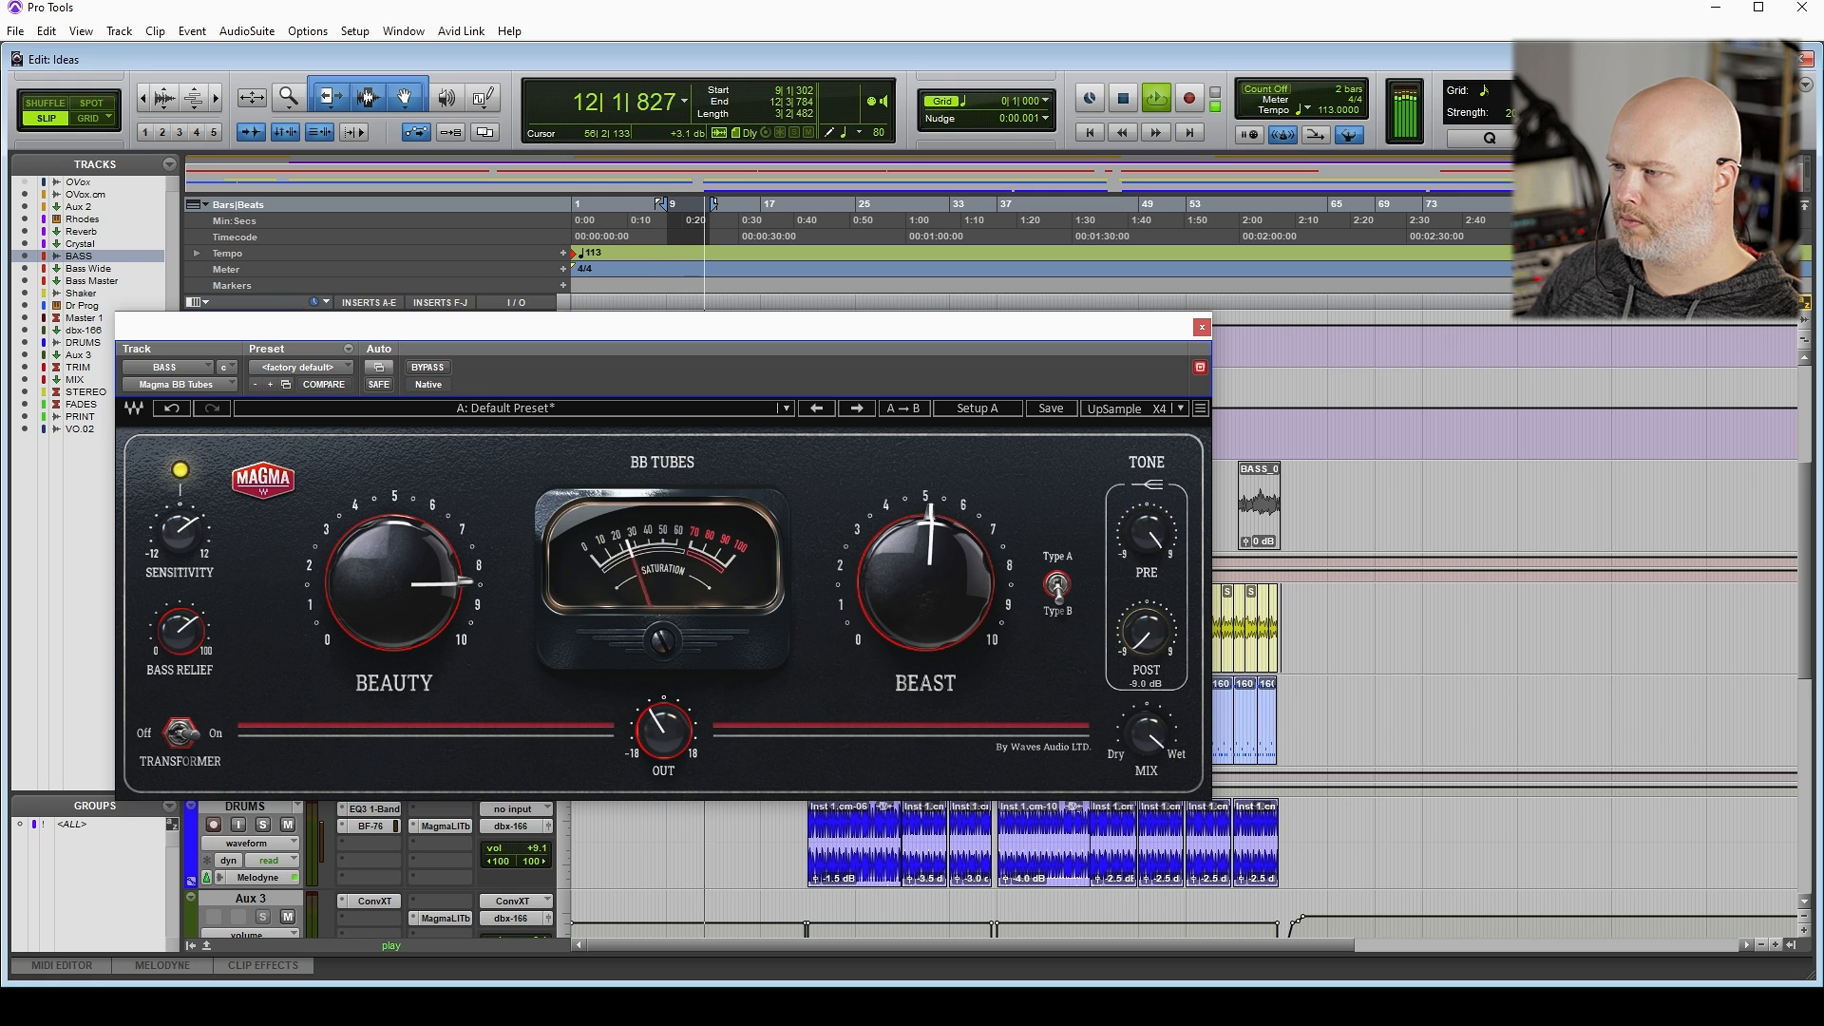
pyautogui.moveTo(1172, 599); pyautogui.dragTo(1172, 629)
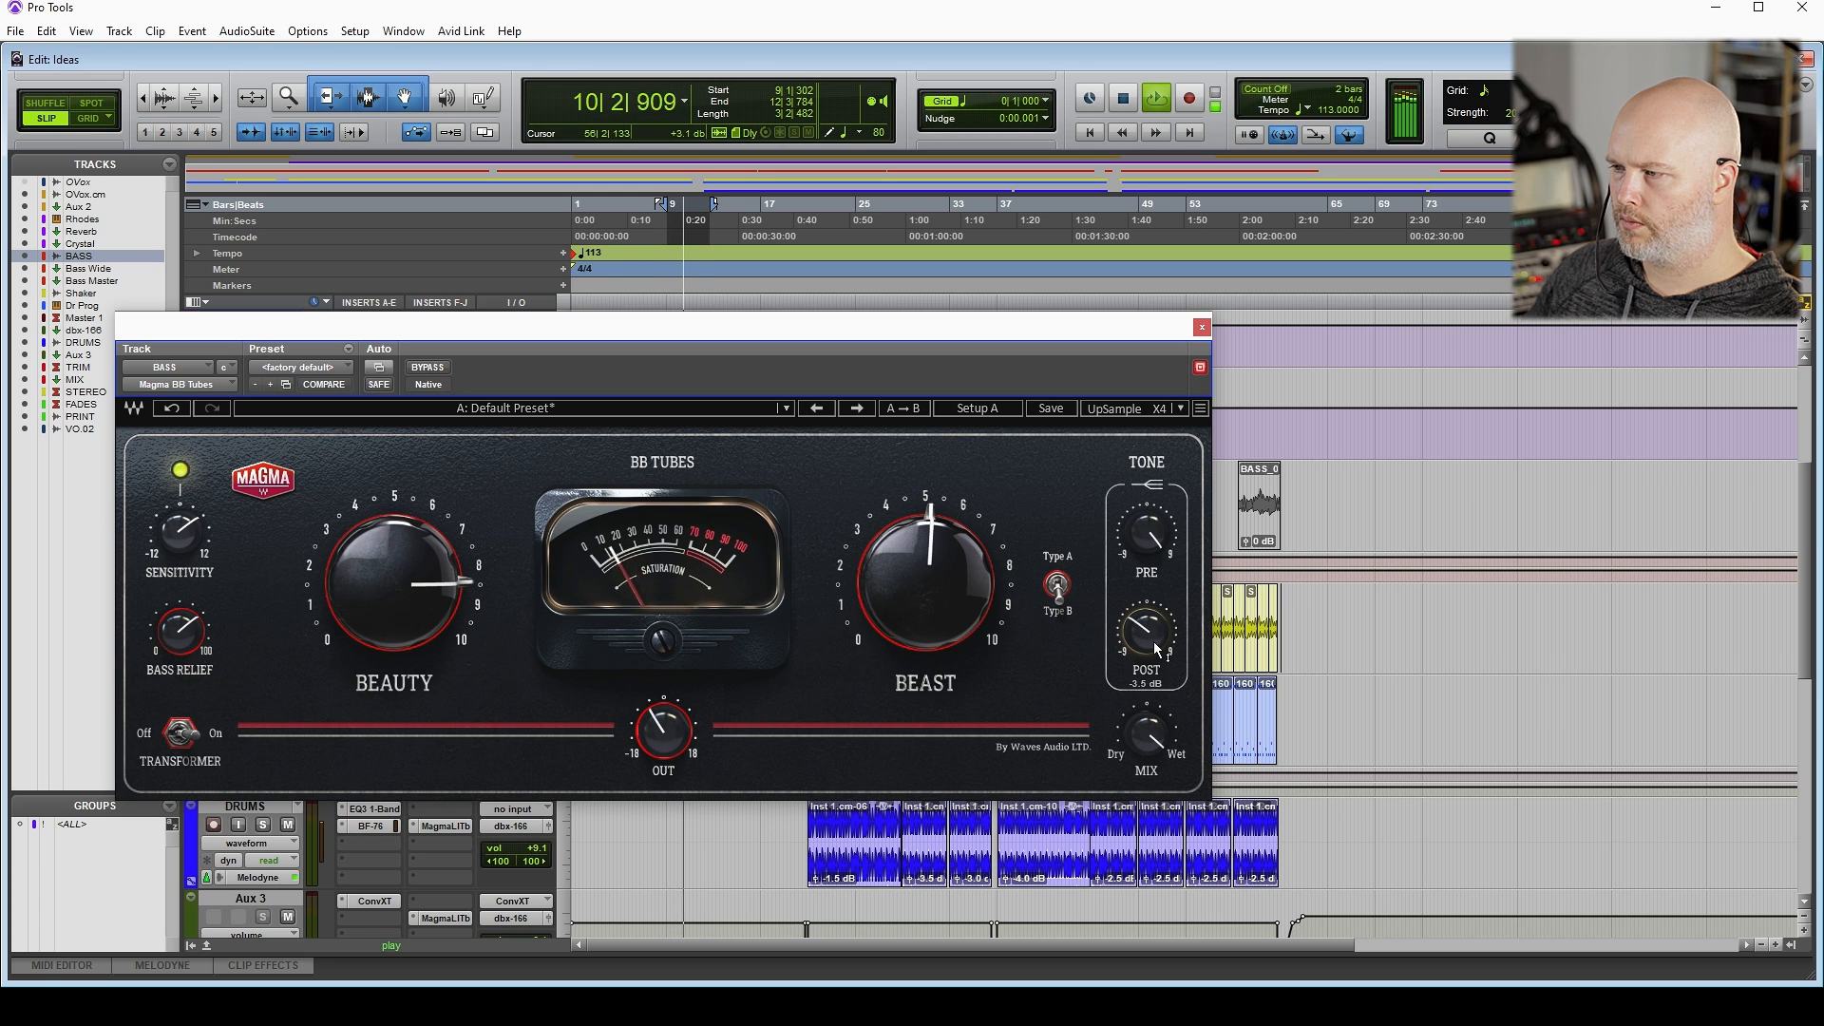
pyautogui.moveTo(1147, 532); pyautogui.dragTo(1147, 518)
# Nudge Beast slightly above 5 and lower the output a little with Mix at 100%, and stop playback
pyautogui.moveTo(926, 584)
pyautogui.mouseDown()
pyautogui.moveTo(927, 566)
pyautogui.moveTo(926, 584)
pyautogui.mouseUp()
pyautogui.moveTo(1147, 734)
pyautogui.mouseDown()
pyautogui.moveTo(1147, 779)
pyautogui.moveTo(1150, 733)
pyautogui.mouseUp()
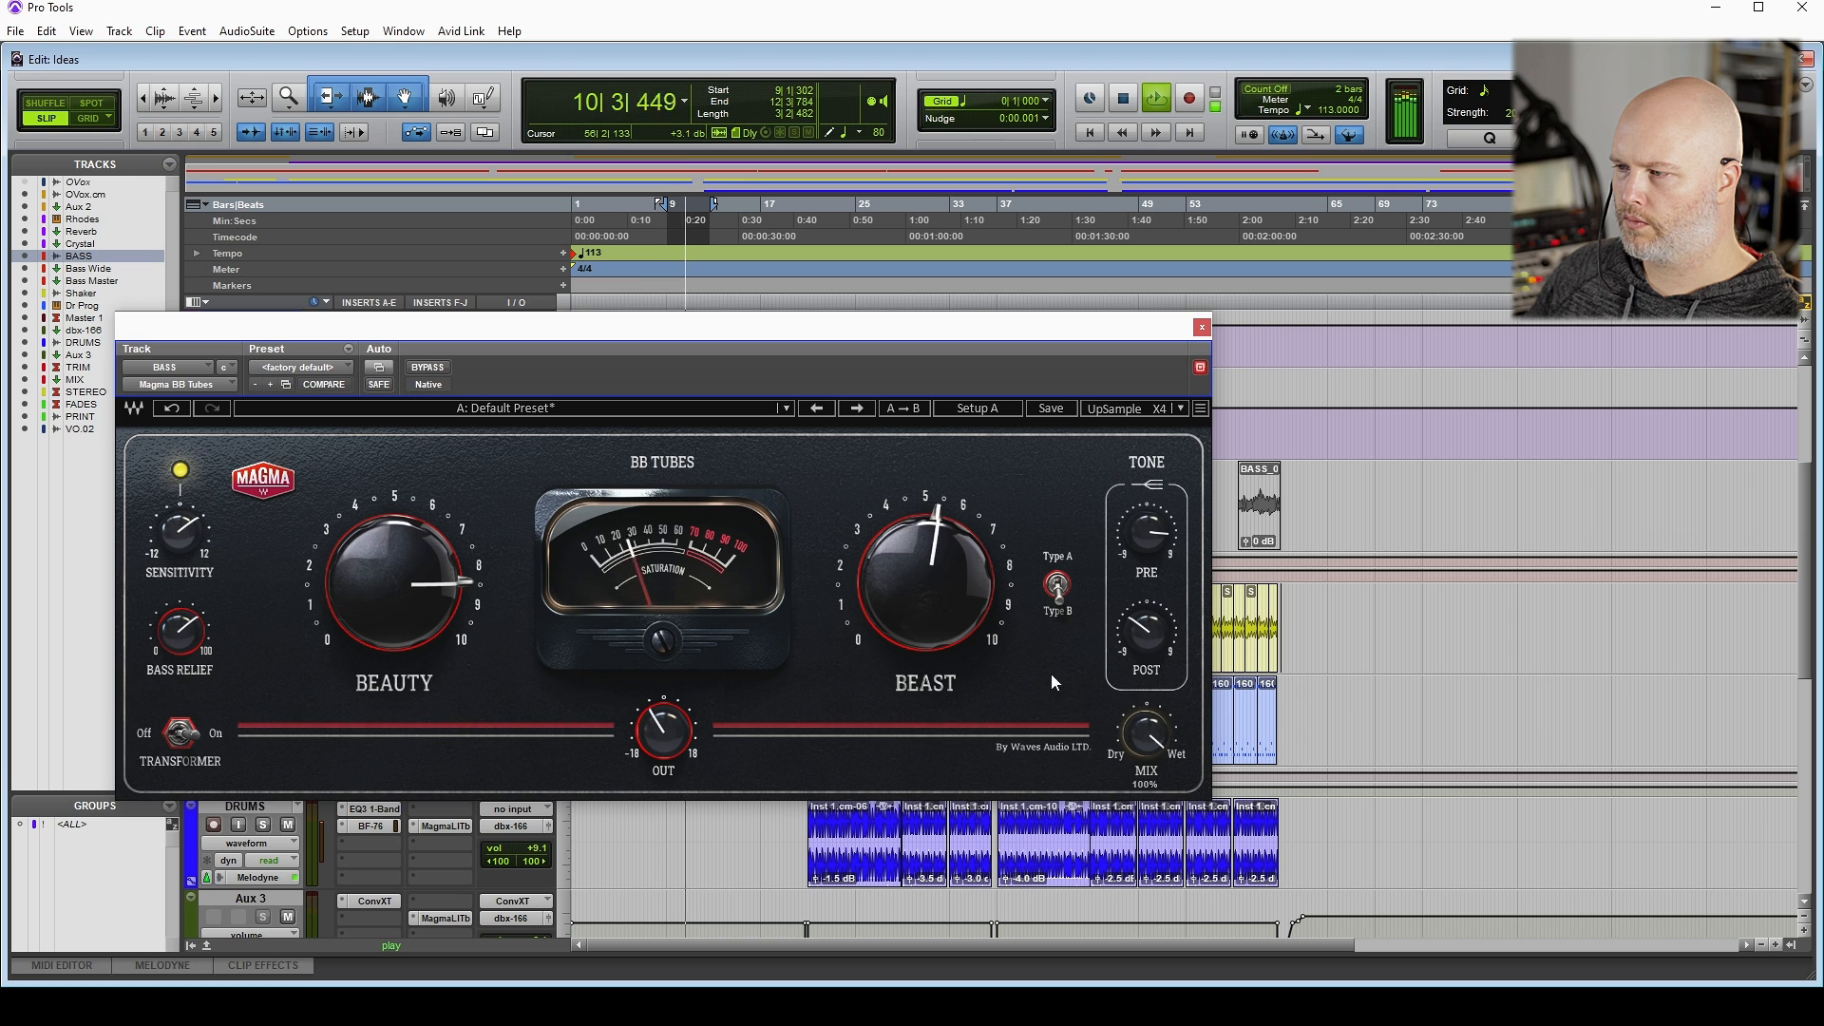
pyautogui.moveTo(665, 733); pyautogui.dragTo(665, 741)
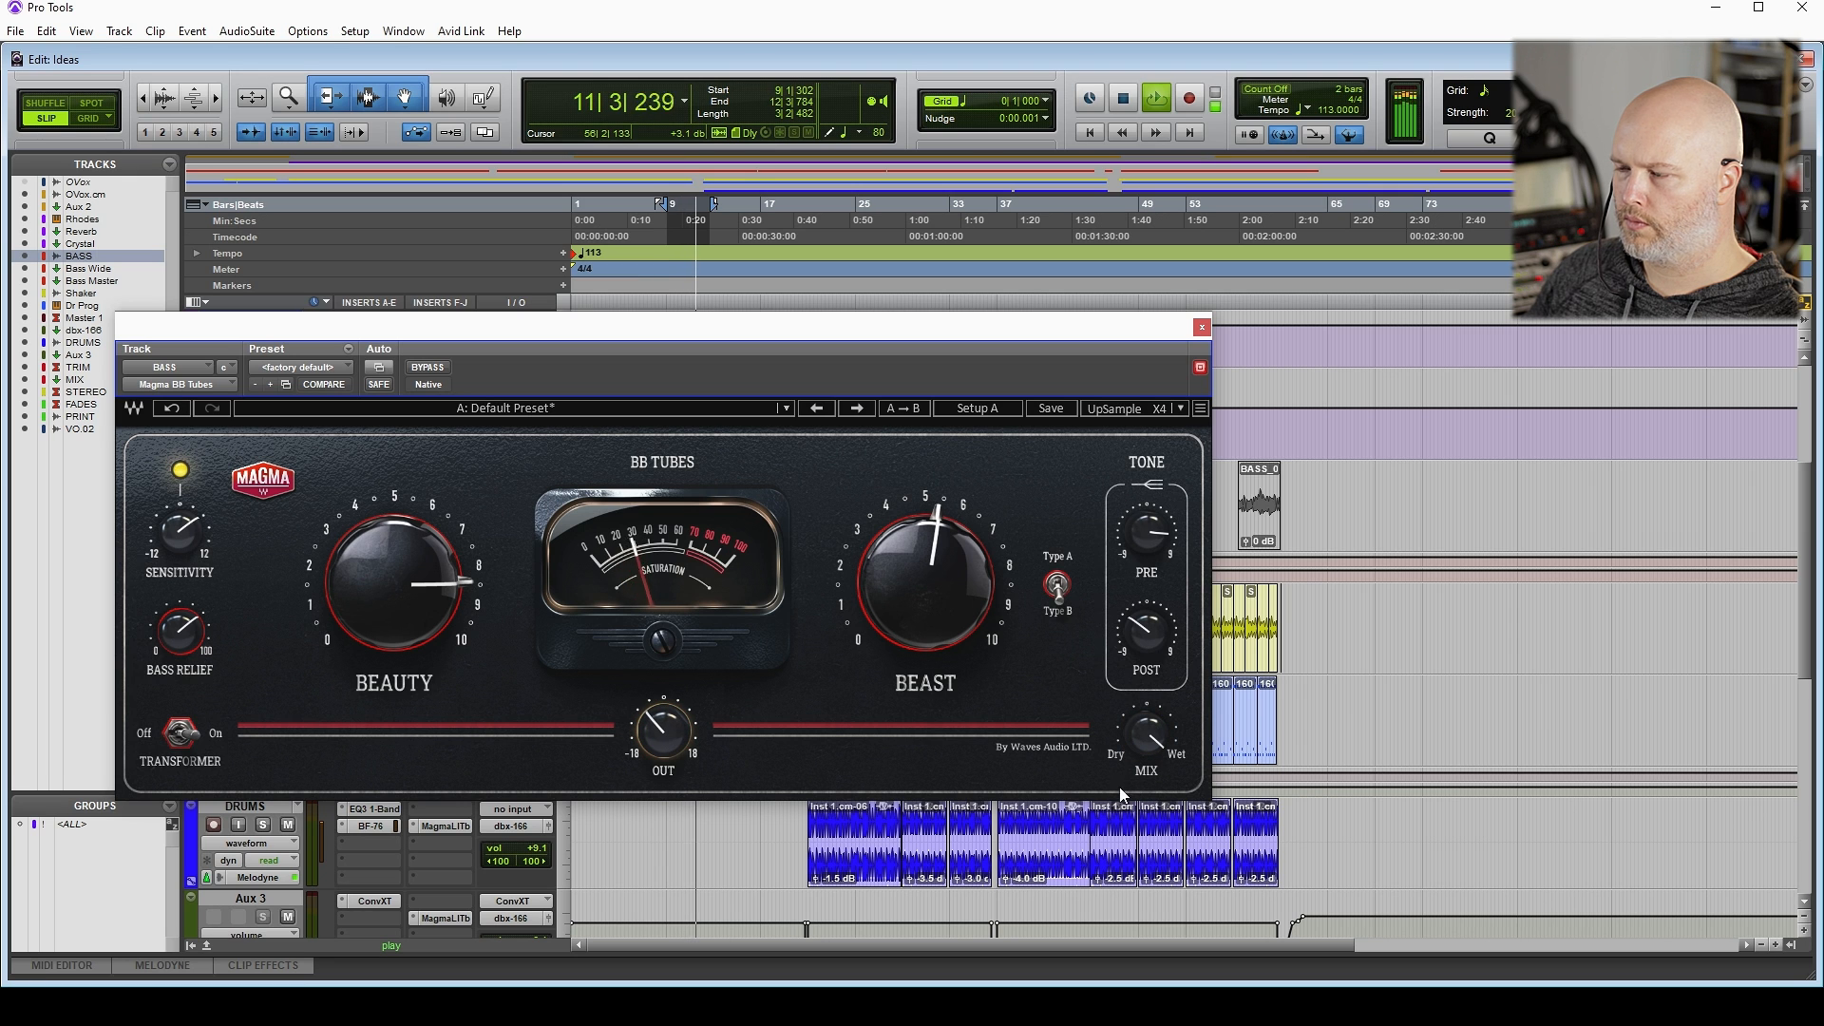
pyautogui.moveTo(1156, 726)
pyautogui.mouseDown()
pyautogui.moveTo(1155, 779)
pyautogui.moveTo(1155, 723)
pyautogui.mouseUp()
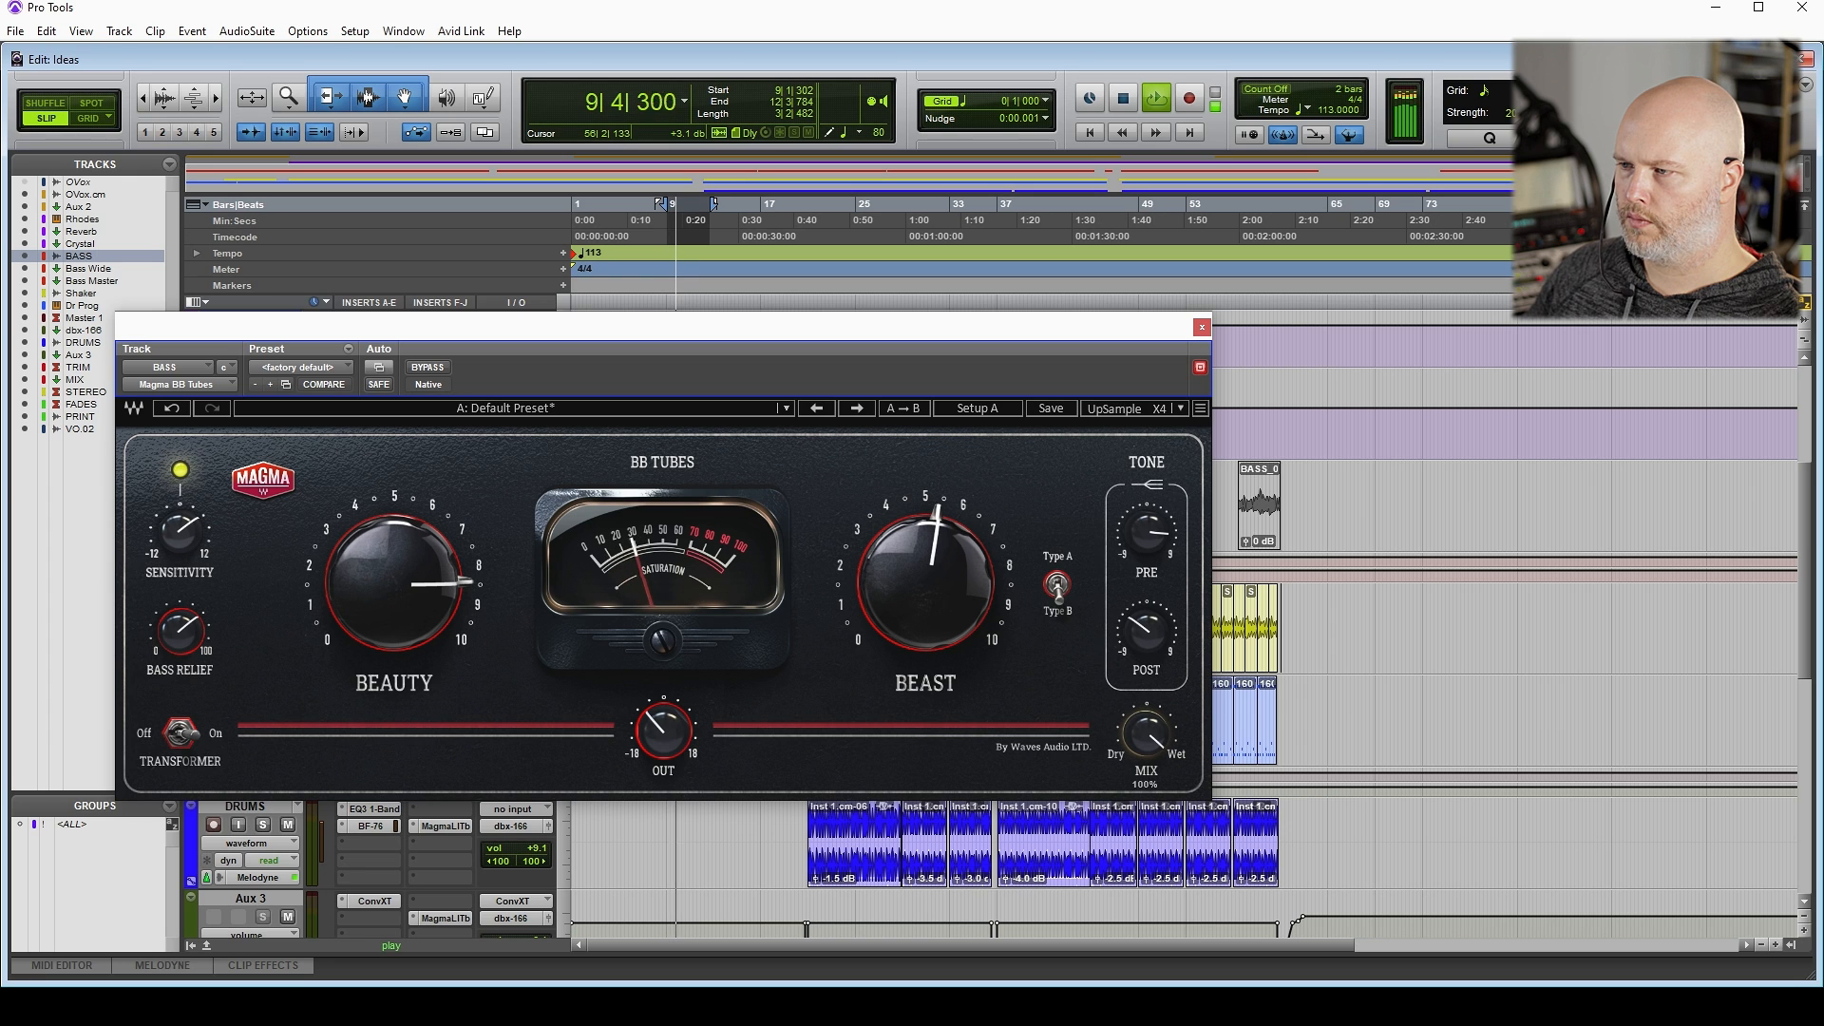
pyautogui.moveTo(1155, 722)
pyautogui.mouseDown()
pyautogui.moveTo(1156, 779)
pyautogui.moveTo(1155, 722)
pyautogui.mouseUp()
pyautogui.press('space')
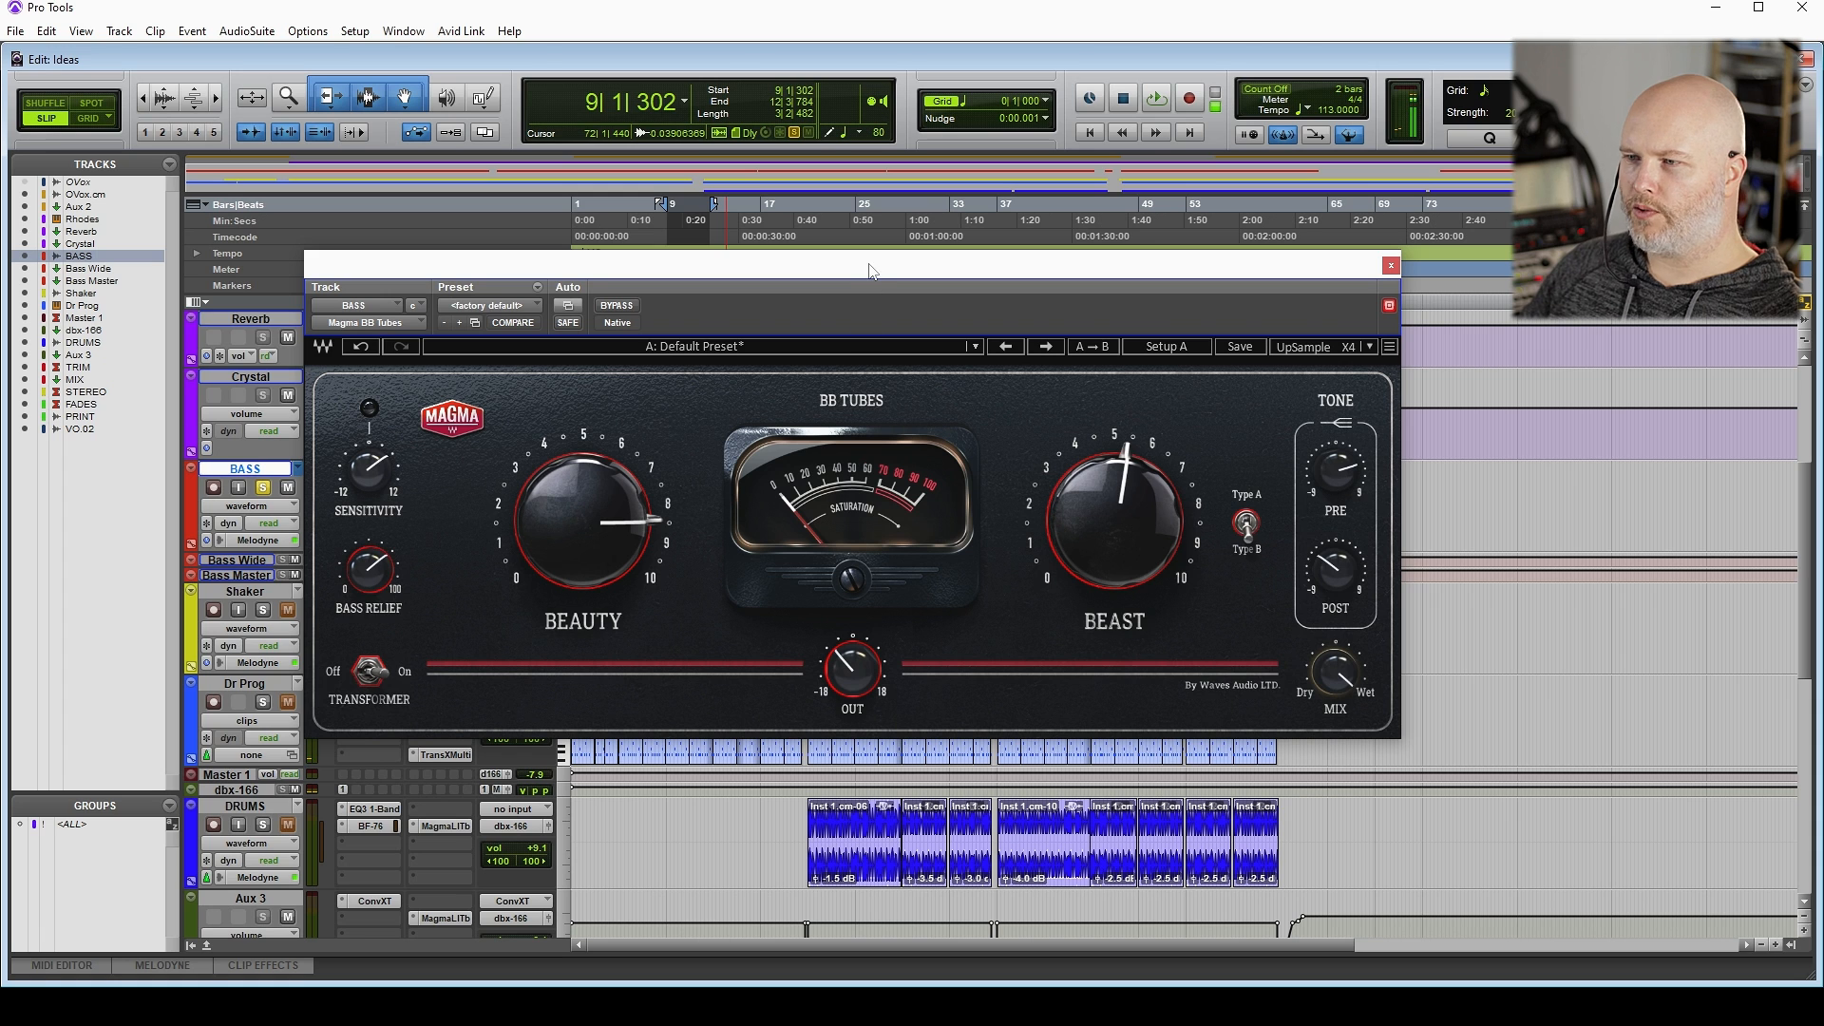
# Move the plugin window aside, toggle the transformer, and listen to the looped bass section
pyautogui.moveTo(872, 270); pyautogui.dragTo(701, 271)
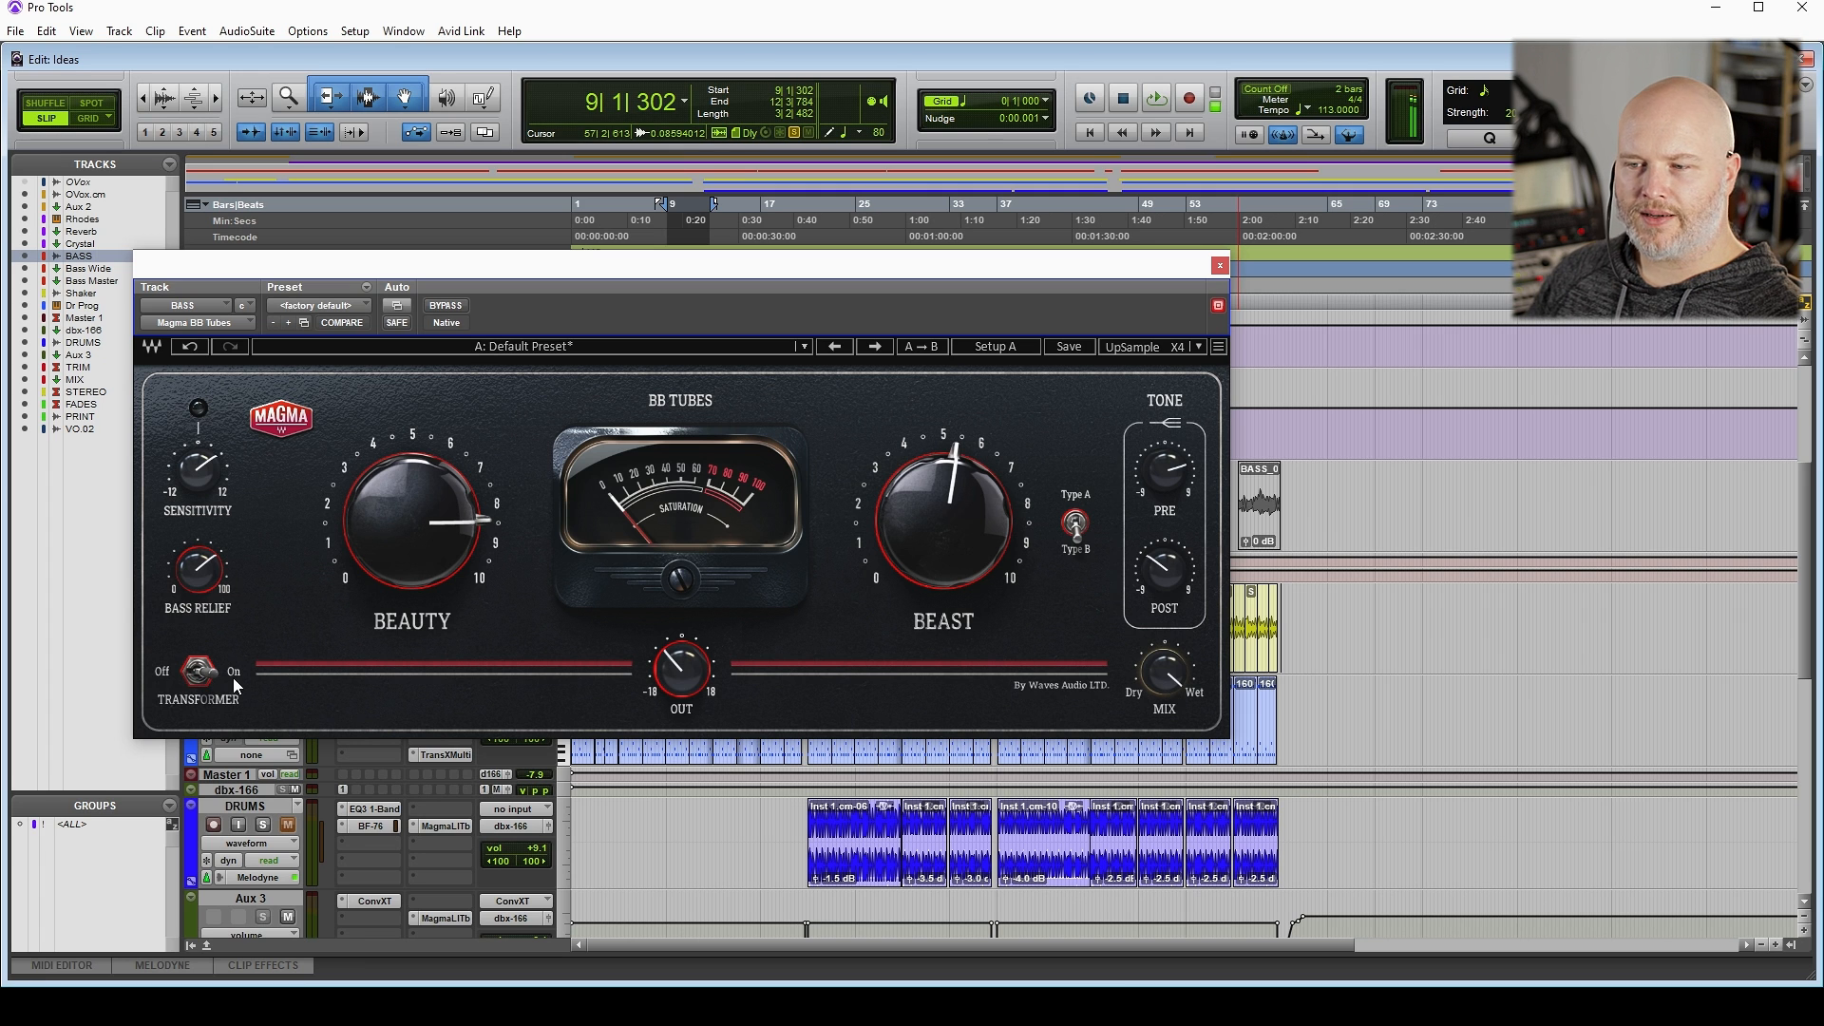
pyautogui.click(199, 677)
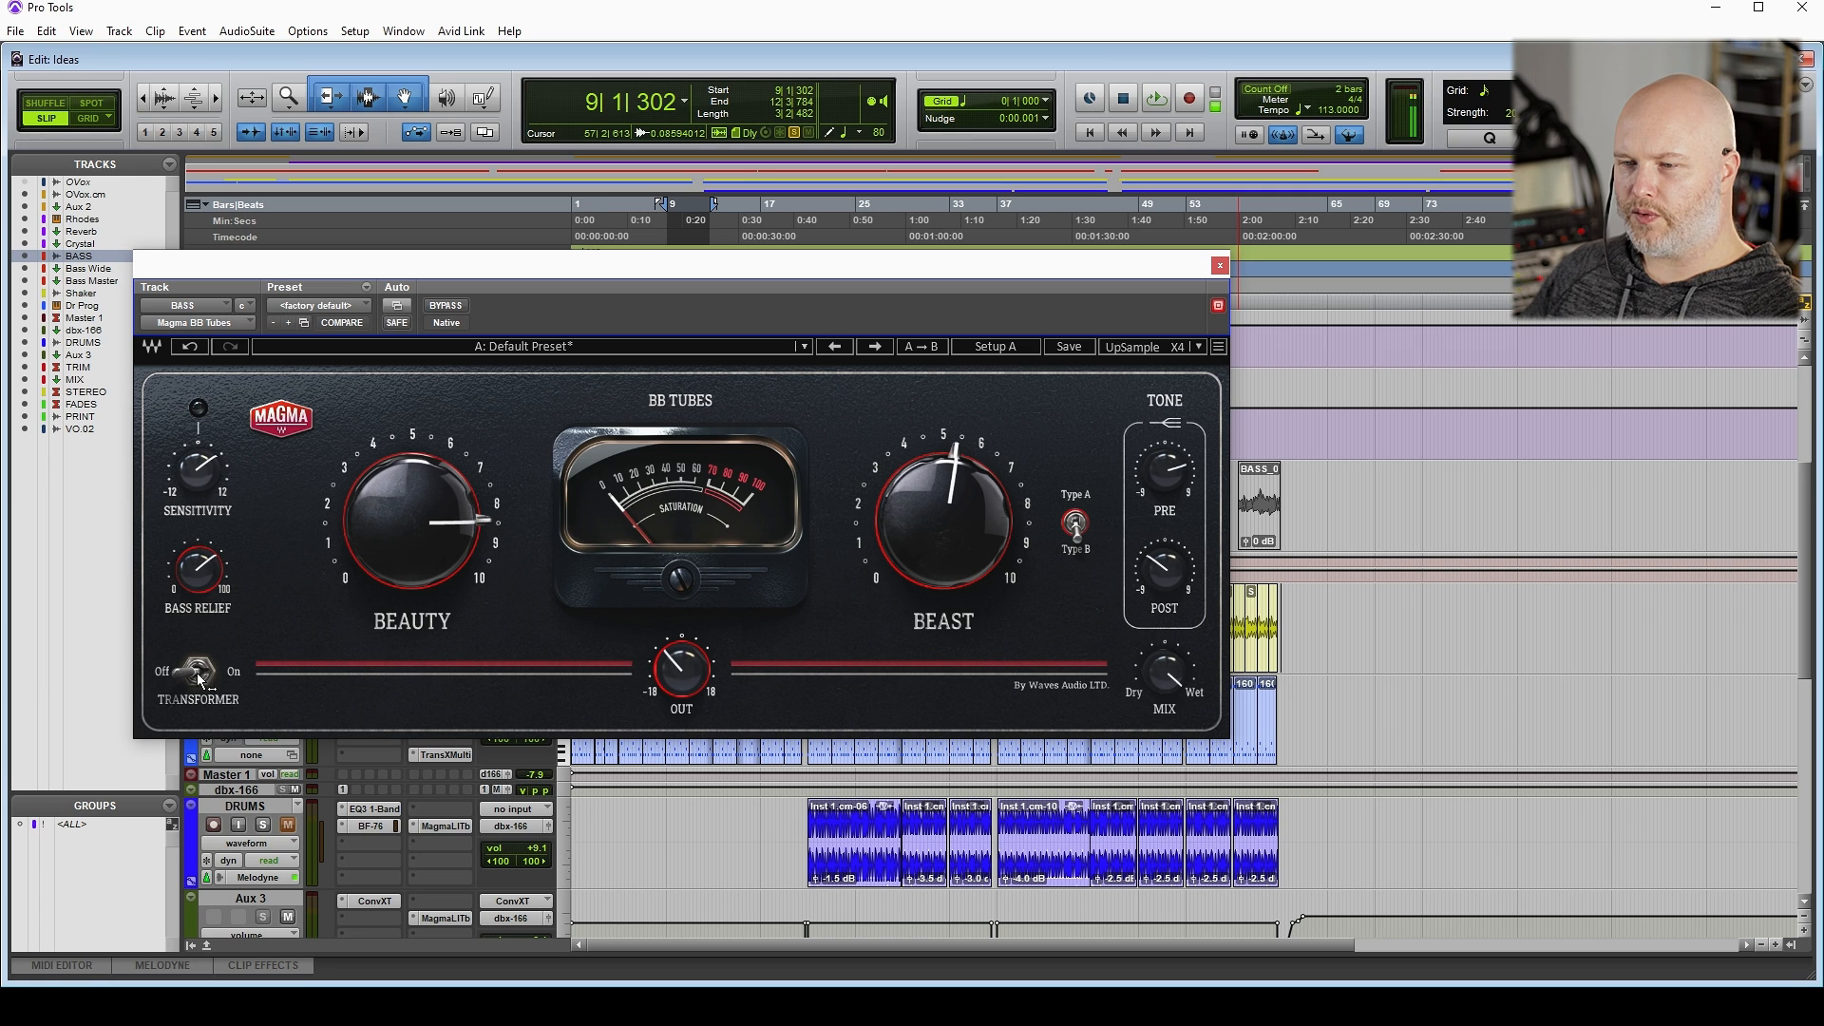
pyautogui.click(199, 676)
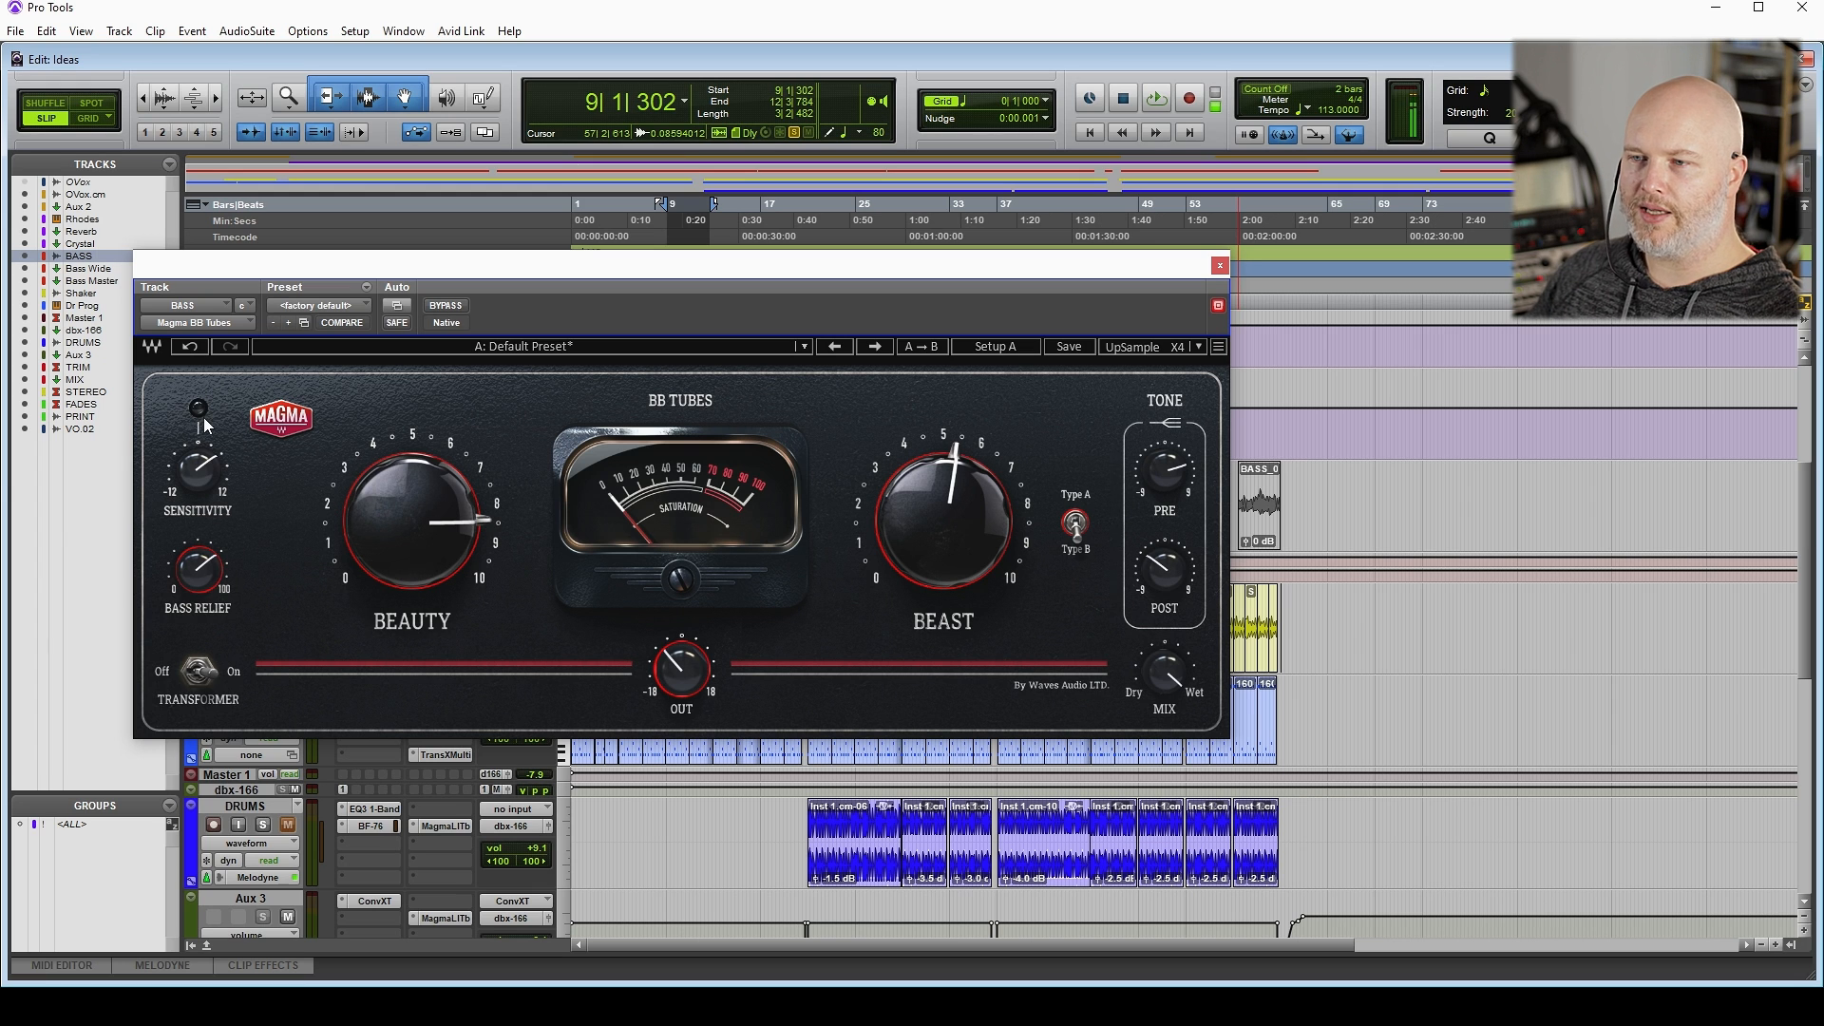
pyautogui.press('space')
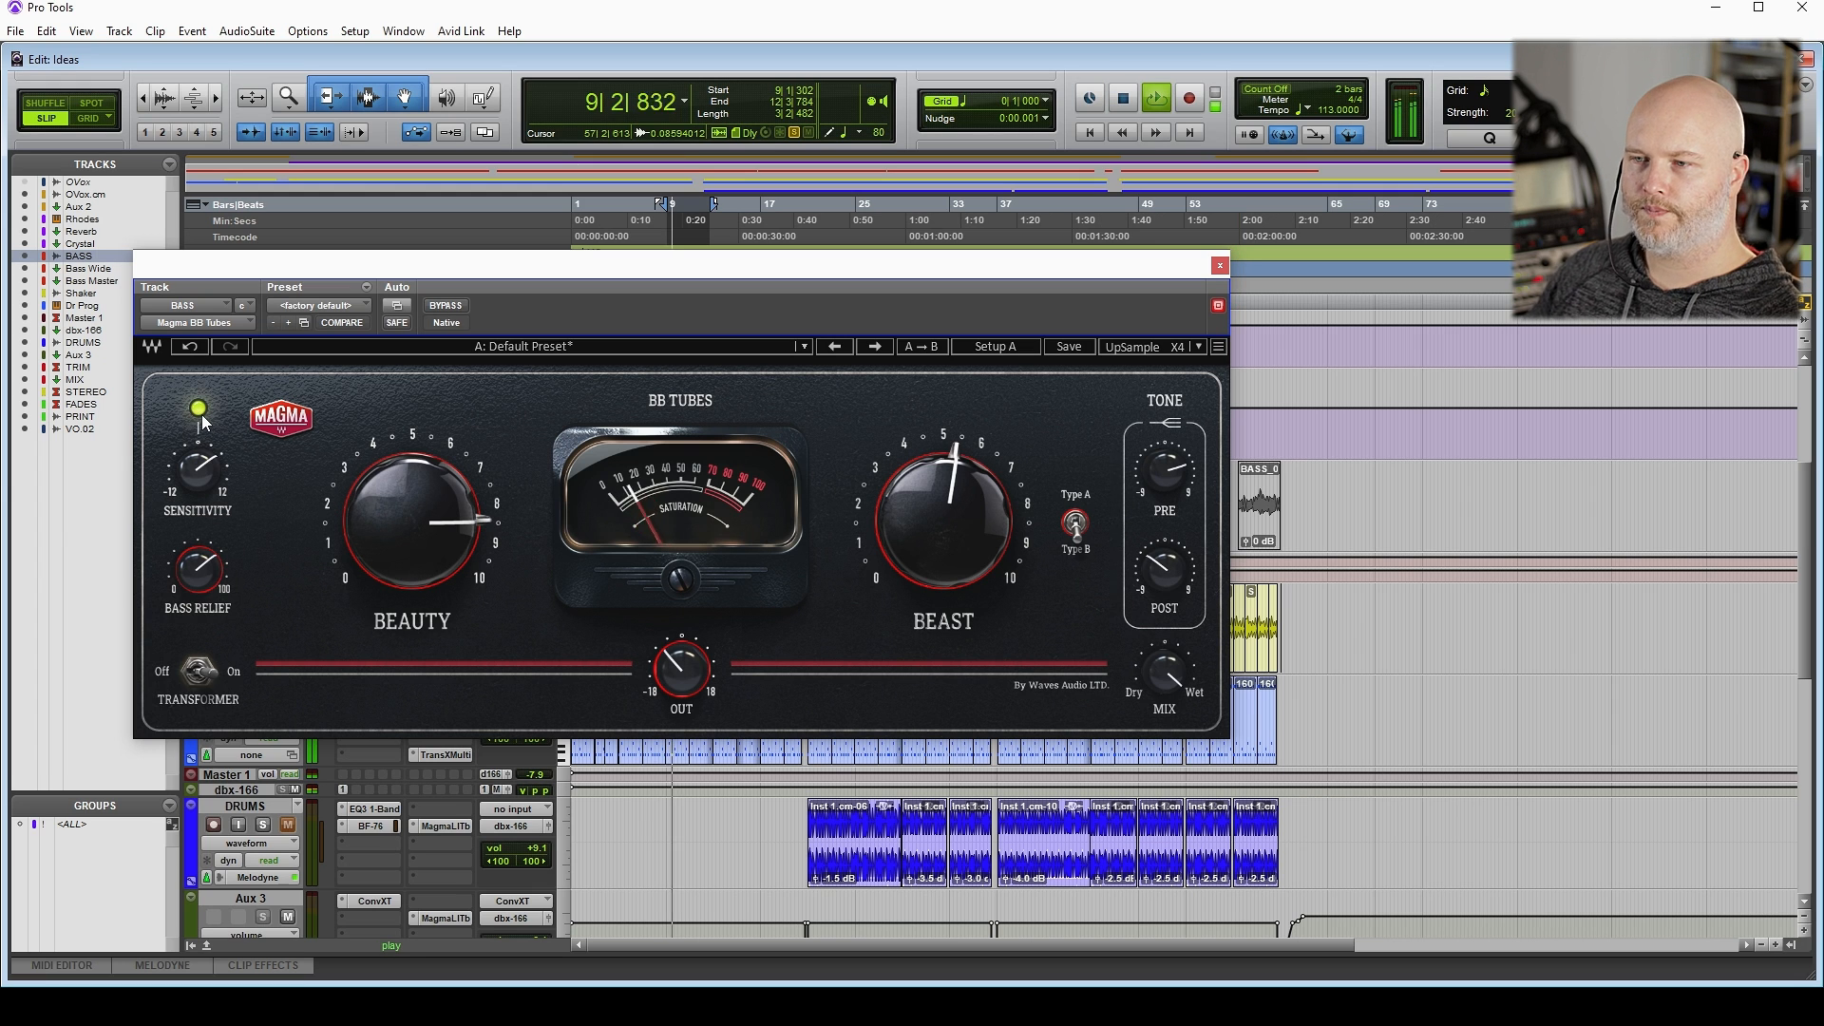
pyautogui.press('space')
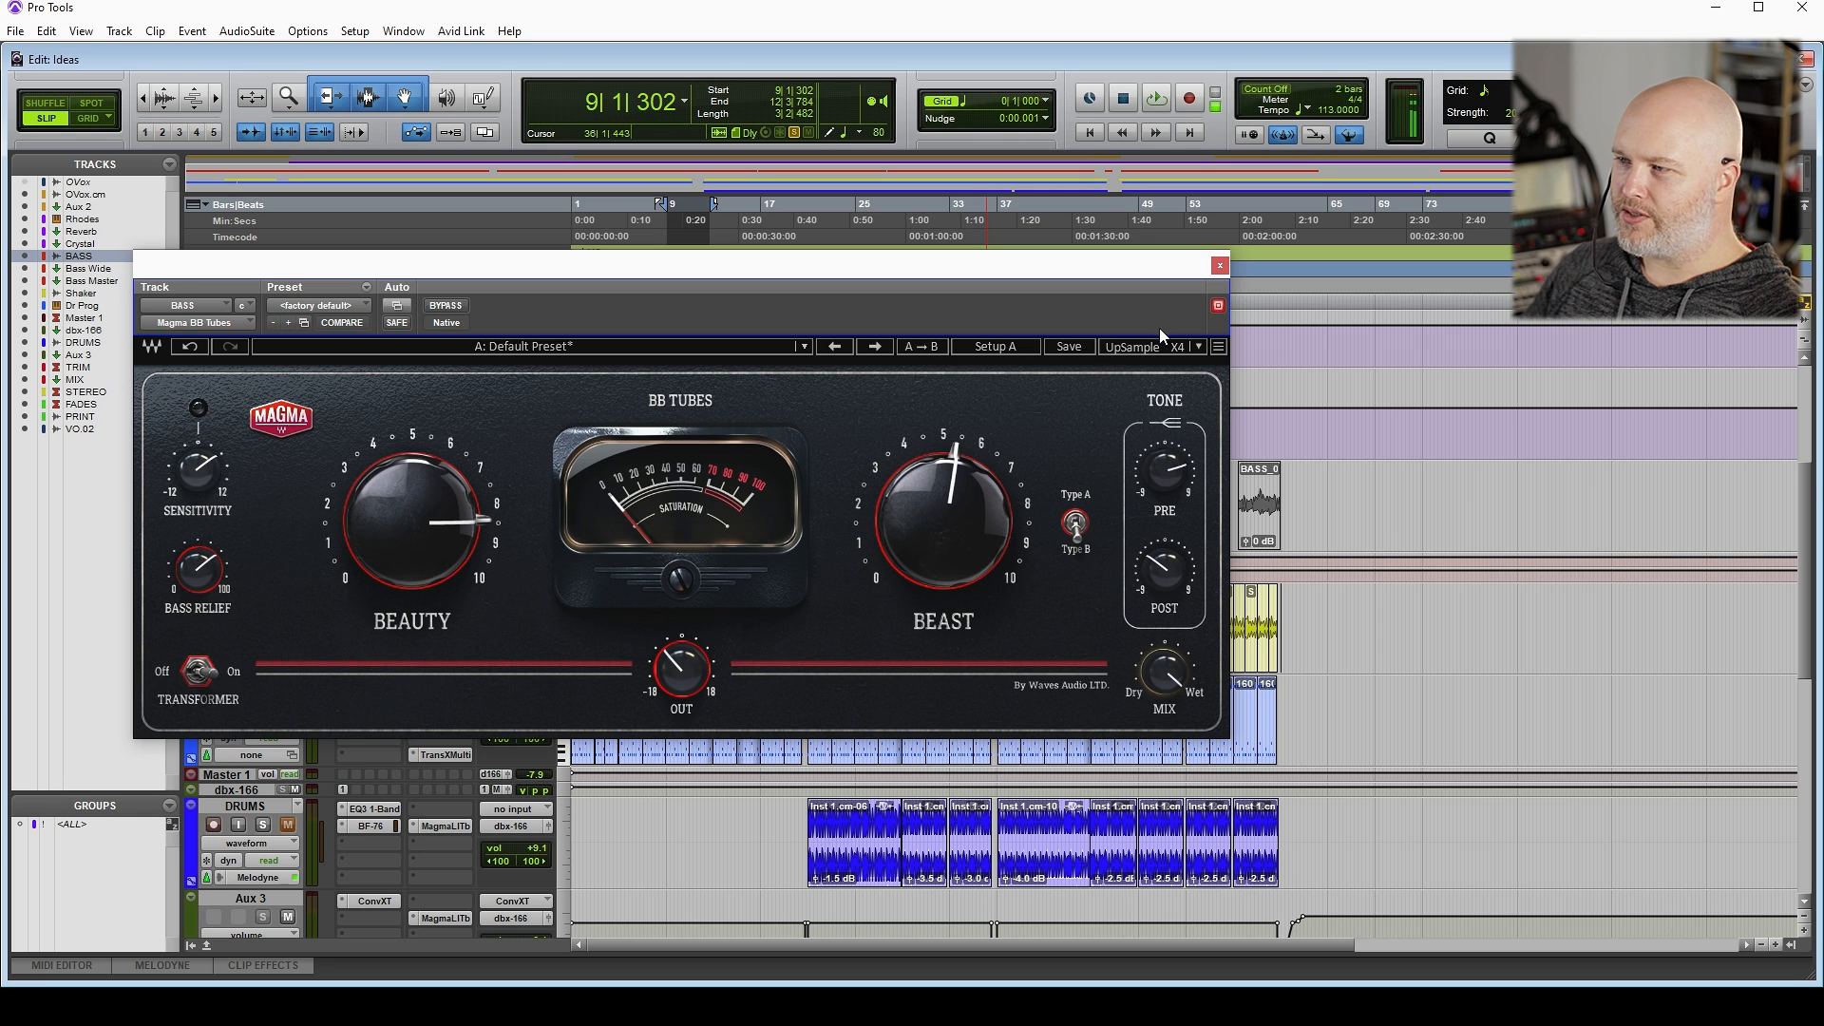
# Try x2 upsampling and set the plugin's upsampling to x8
pyautogui.click(1201, 348)
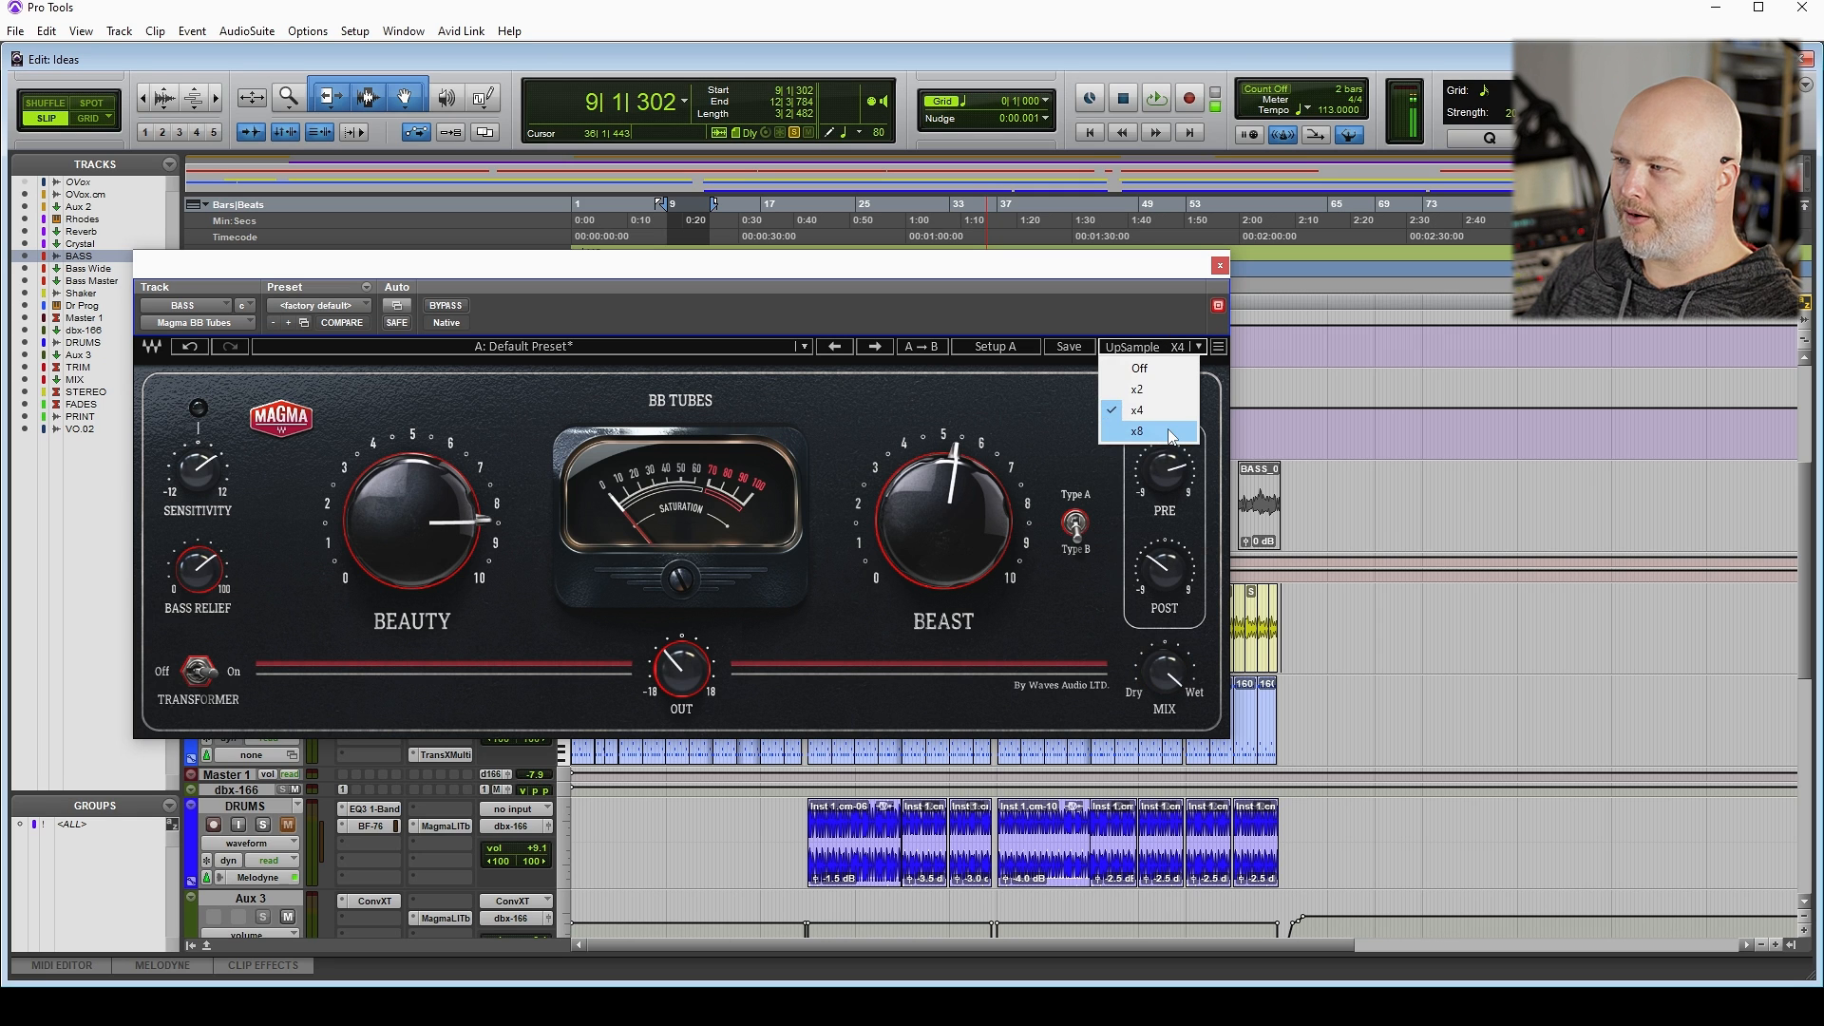
pyautogui.click(1150, 367)
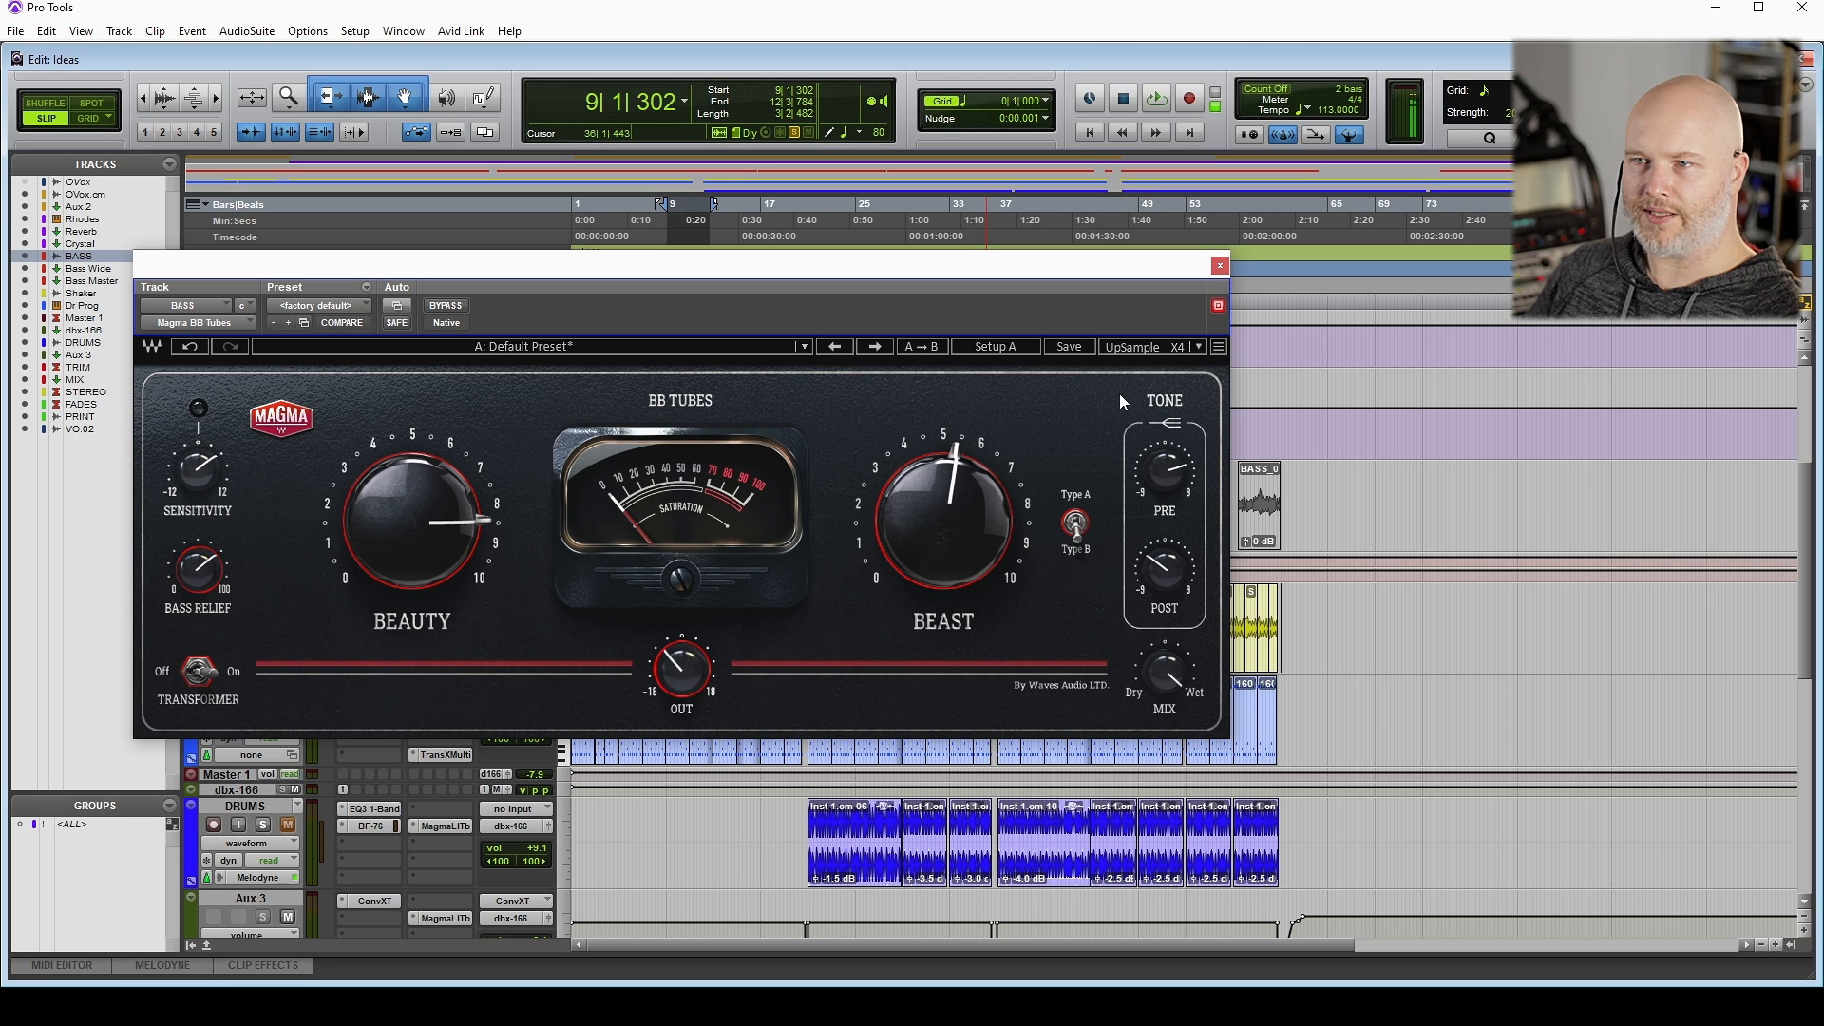
pyautogui.click(1175, 347)
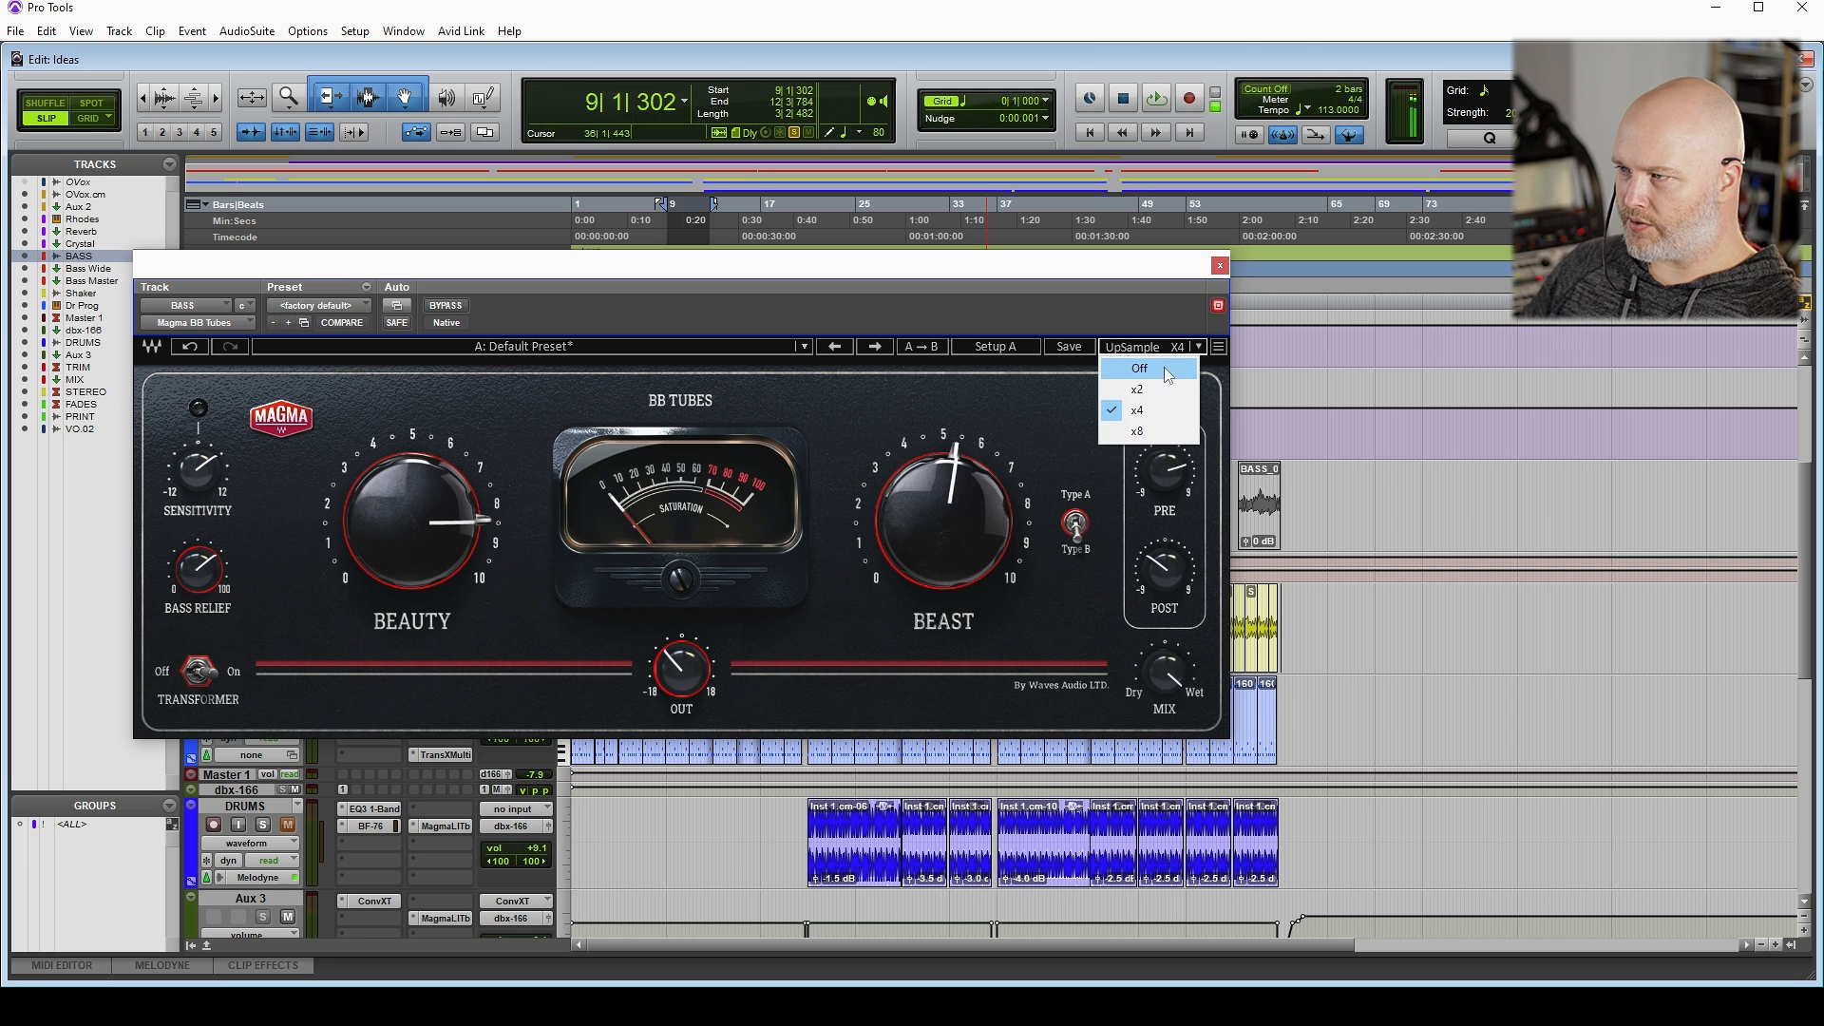
pyautogui.click(1150, 390)
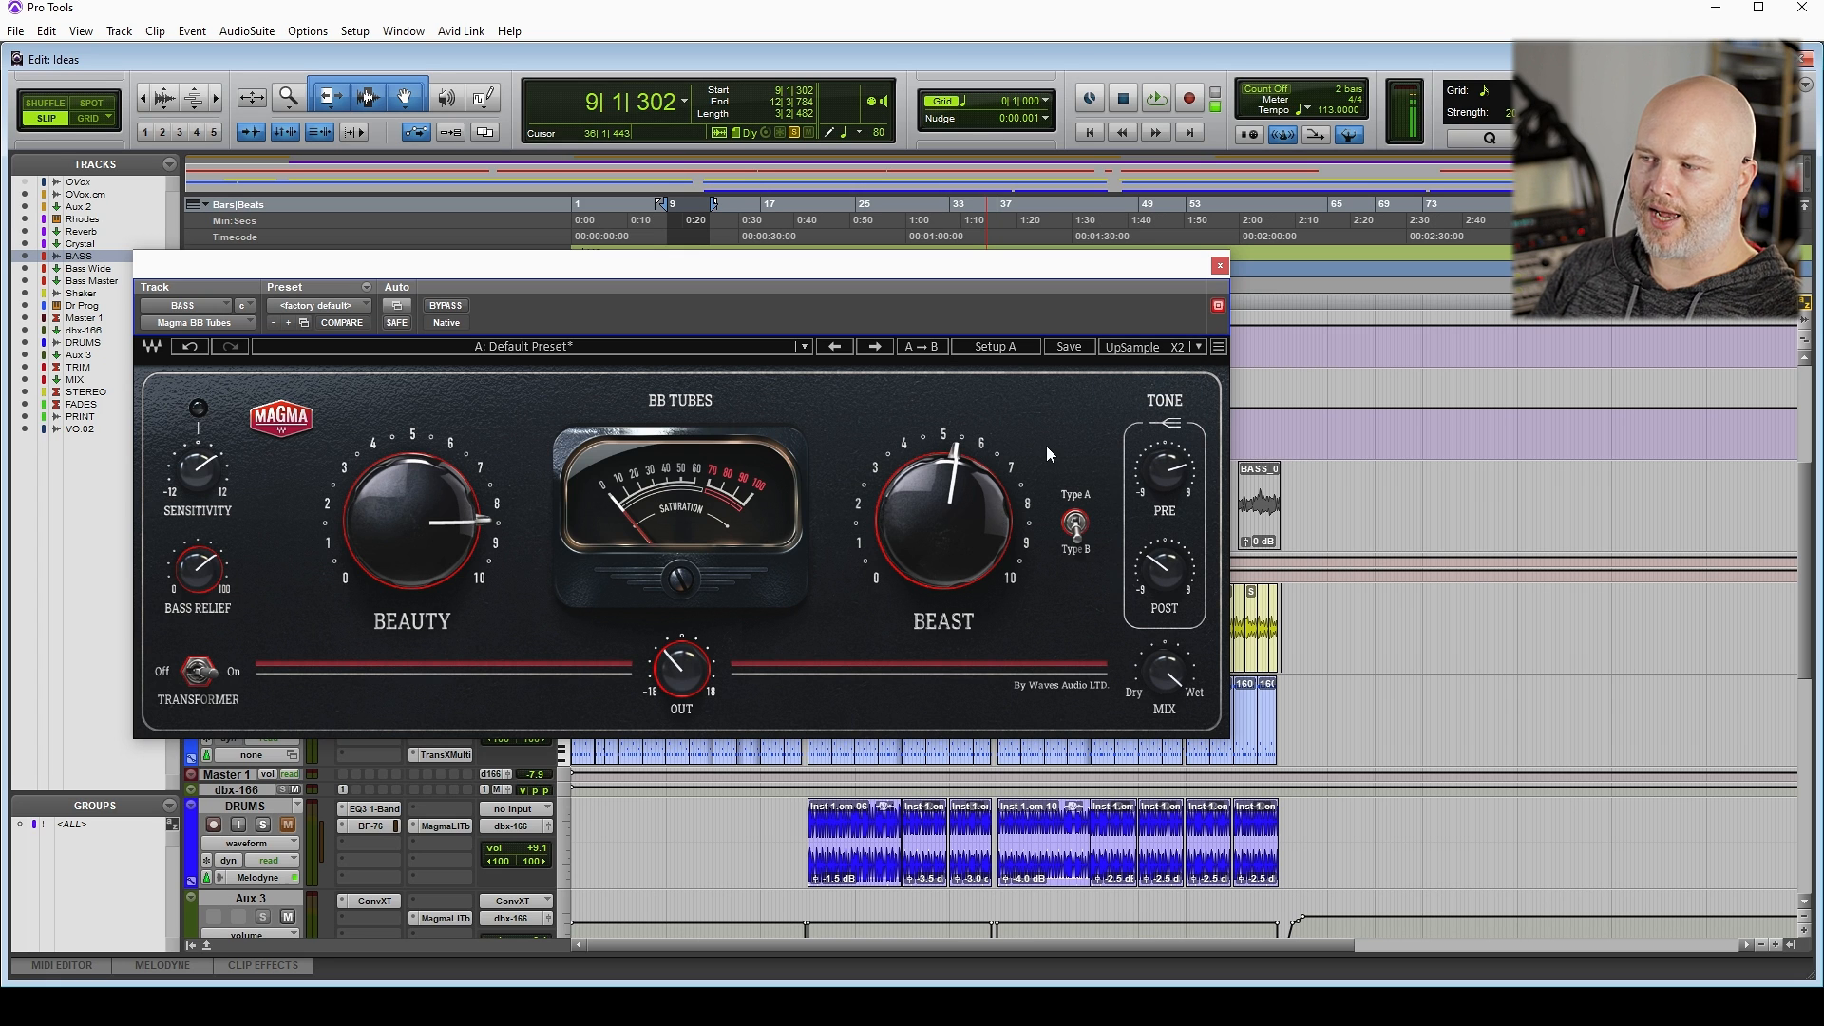
pyautogui.click(1179, 349)
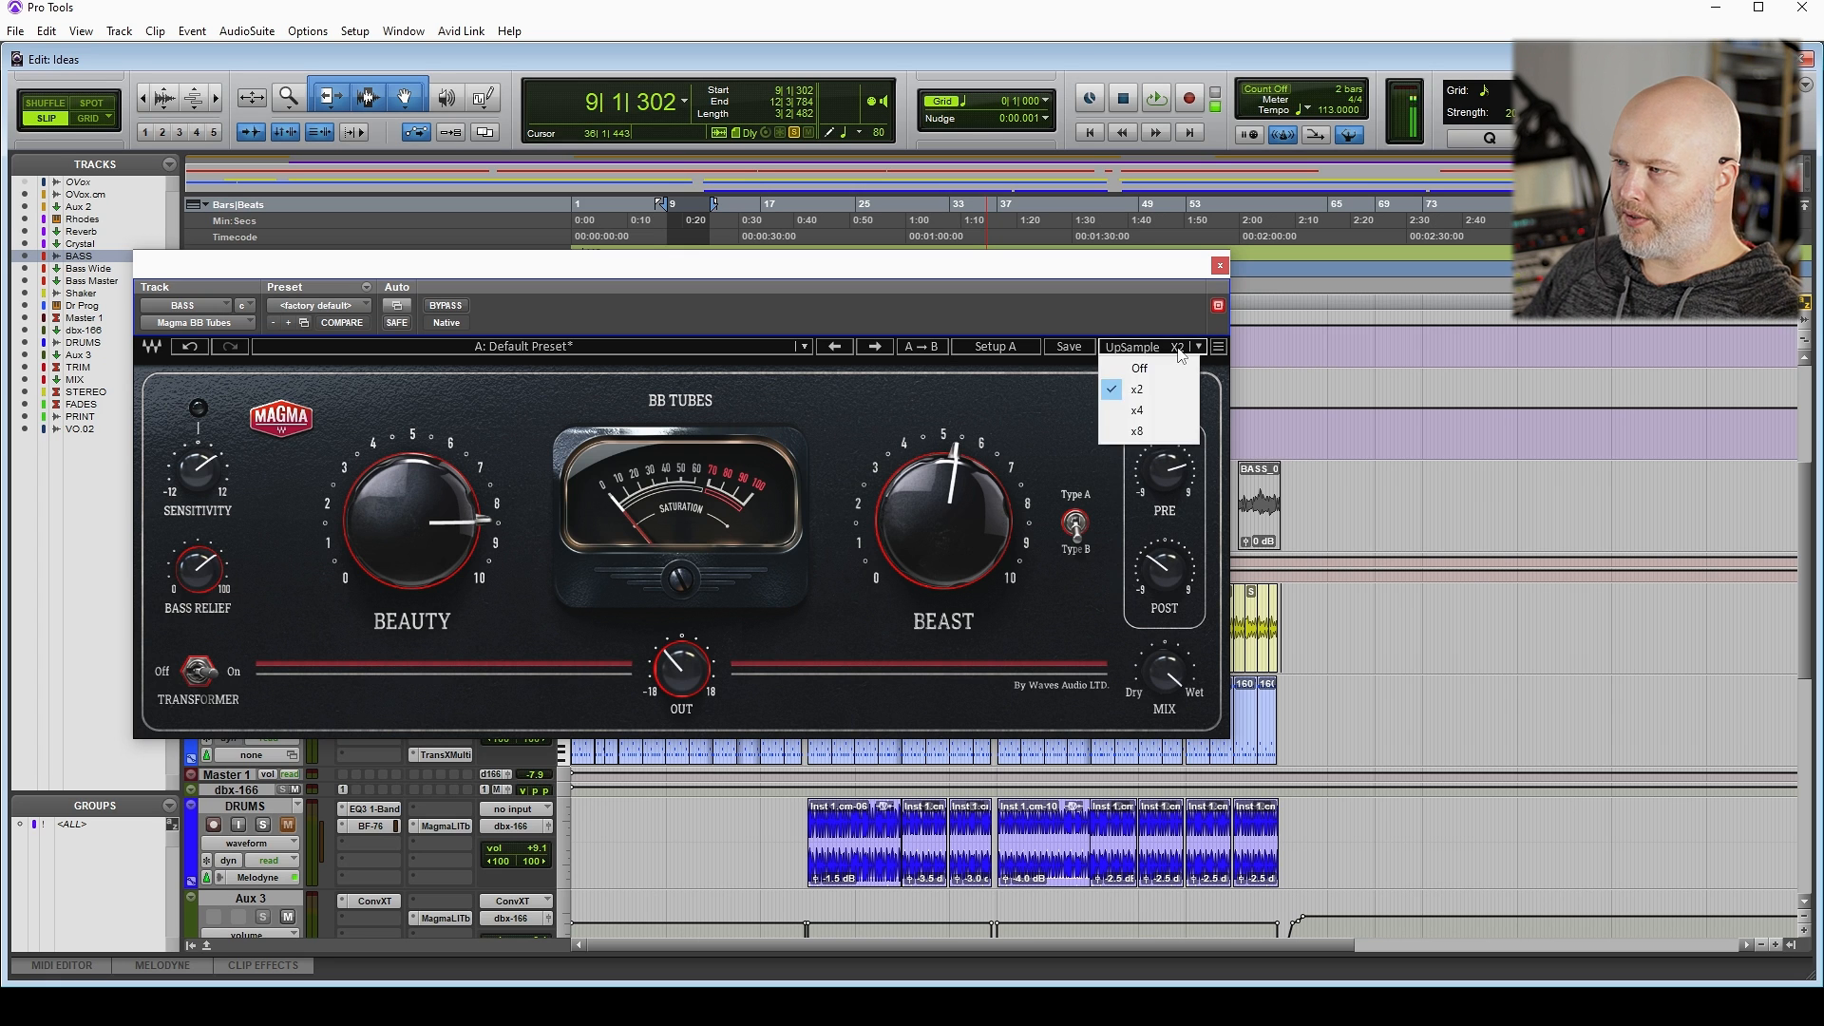
pyautogui.click(1151, 431)
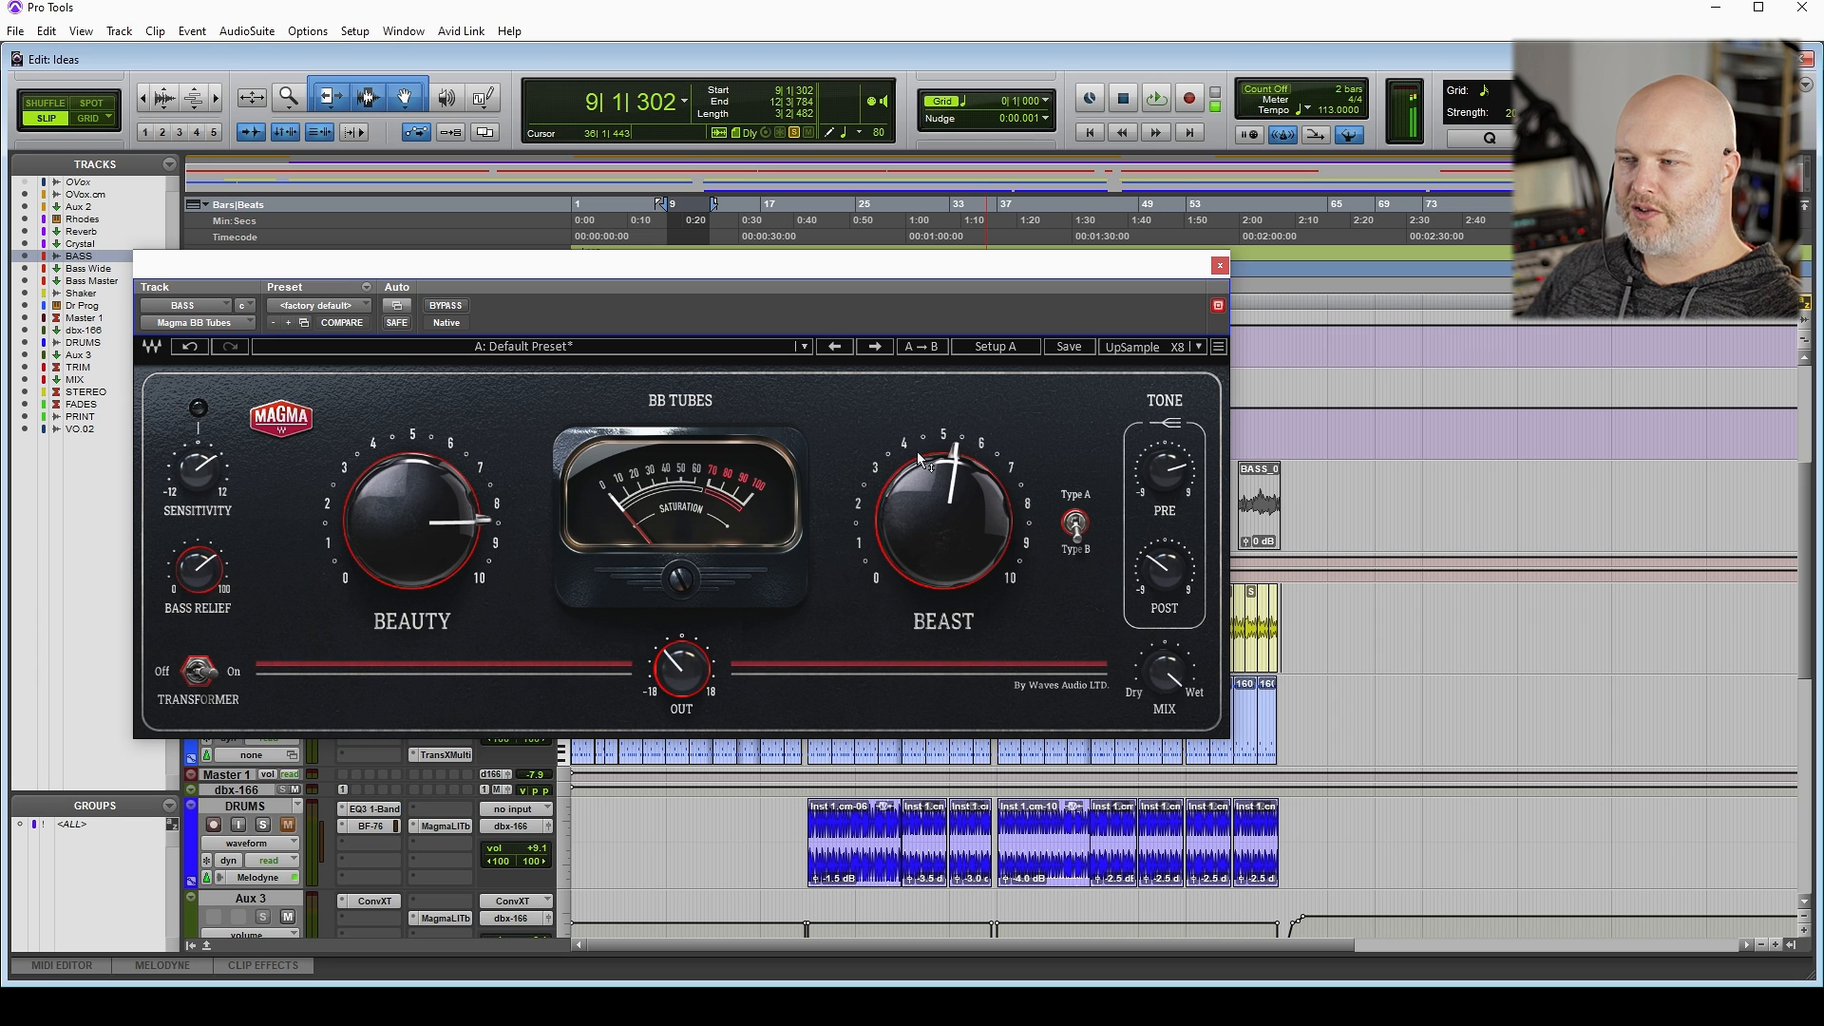
# Close the bass plugin window, move the solo from BASS to Dr Prog, and select the Dr Prog clips at bars 3 and 4
pyautogui.moveTo(688, 665)
pyautogui.click(1220, 265)
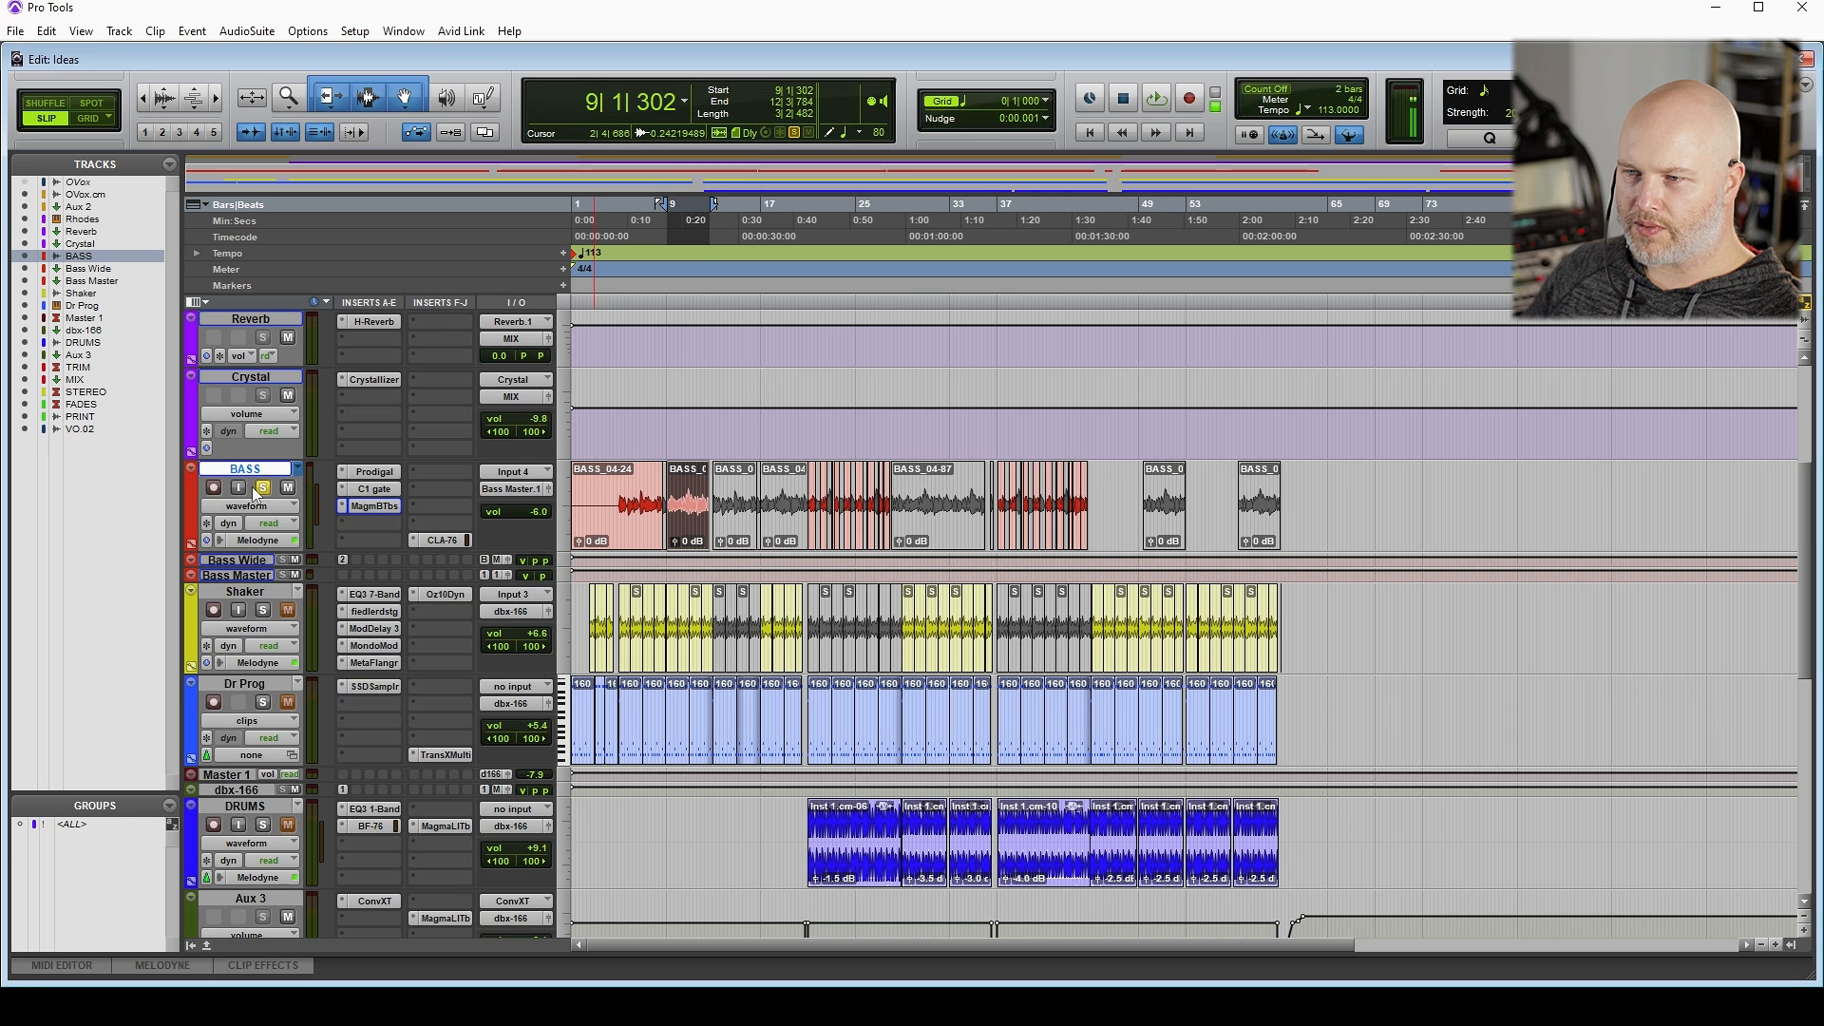
pyautogui.press('space')
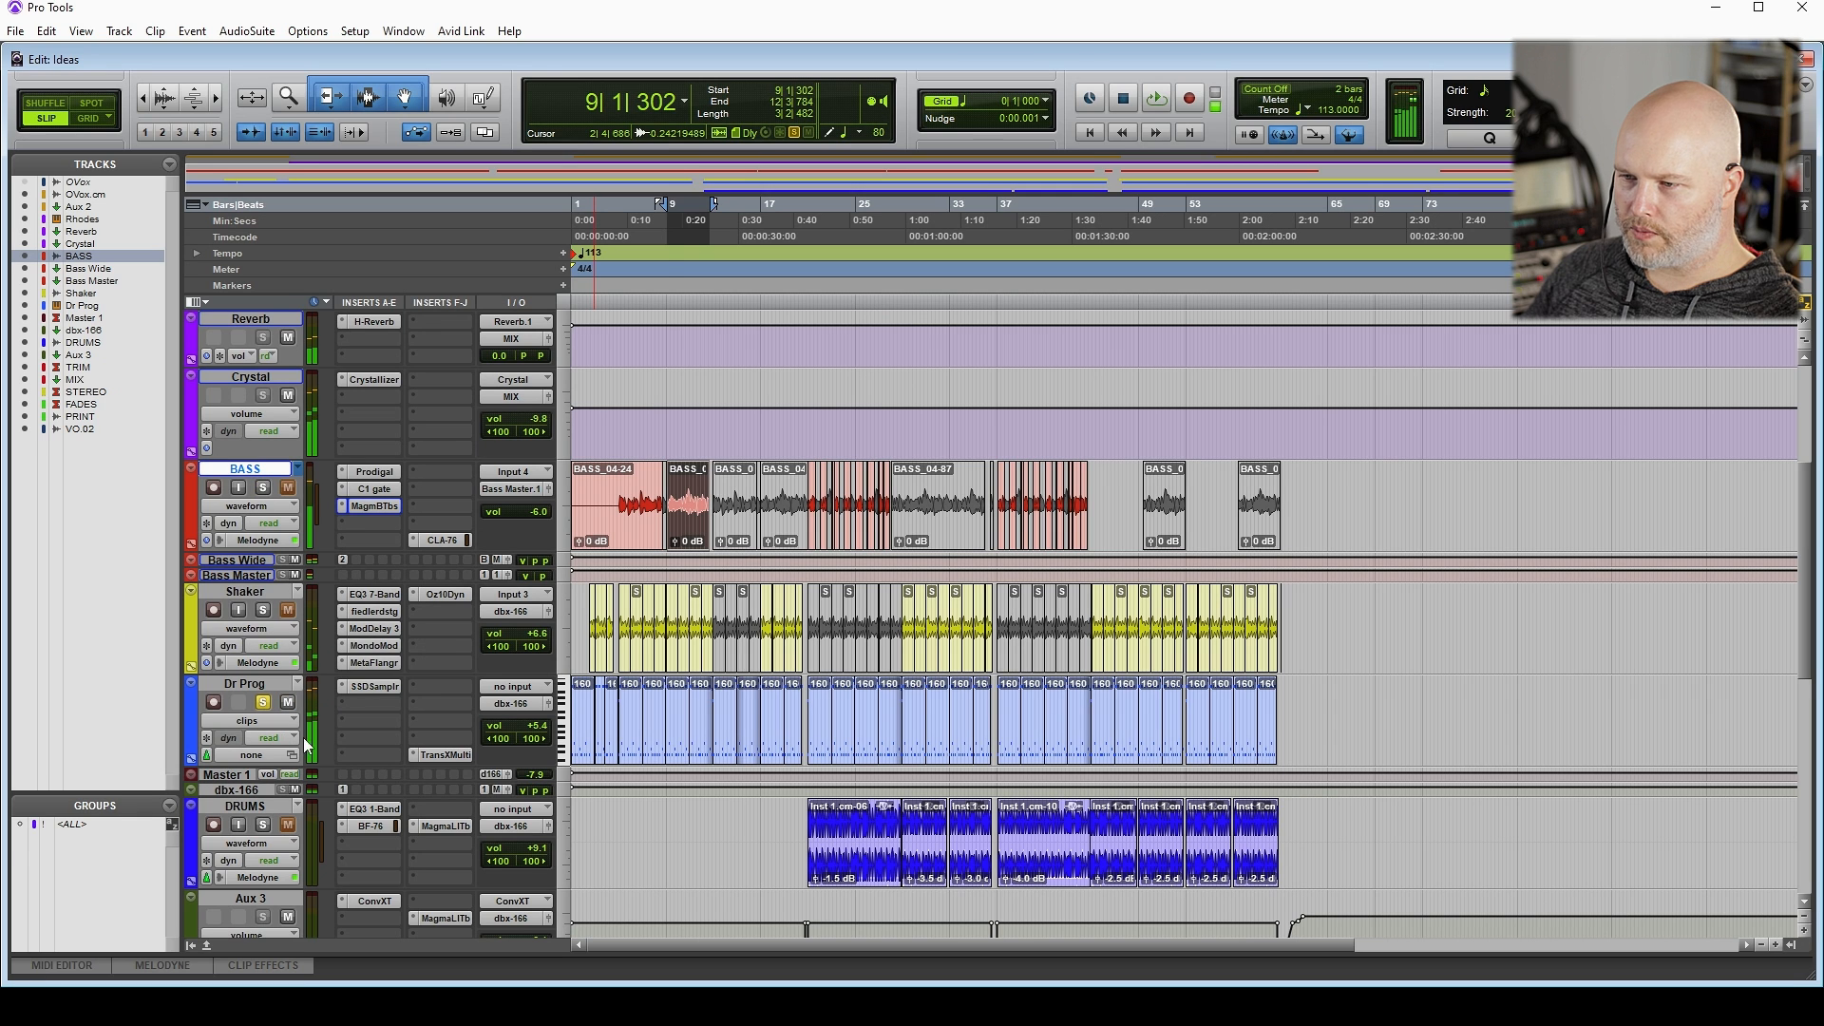
pyautogui.press('space')
pyautogui.click(599, 730)
pyautogui.hotkey('shift', 's')
pyautogui.keyDown('shift'); pyautogui.click(616, 761); pyautogui.keyUp('shift')
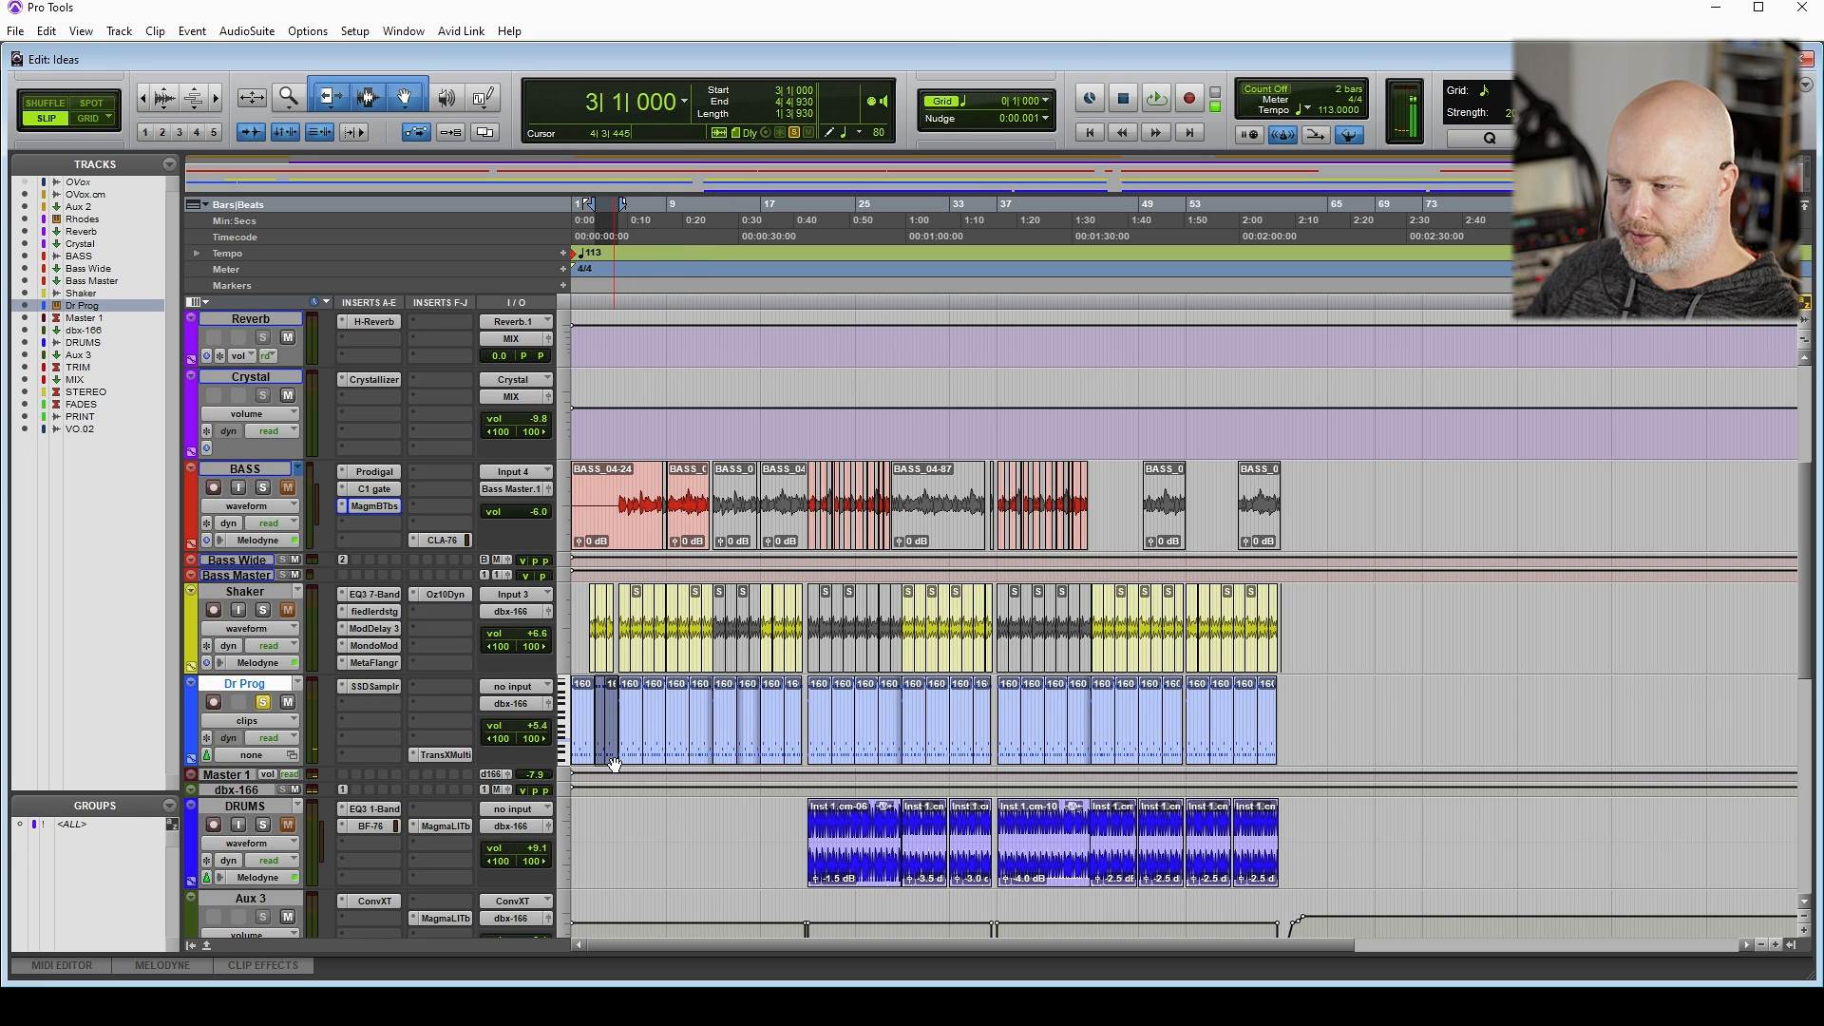
# Insert the stereo Magma BB Tubes plugin in the Dr Prog track's slot below SSDSamplr
pyautogui.click(362, 701)
pyautogui.moveTo(447, 749)
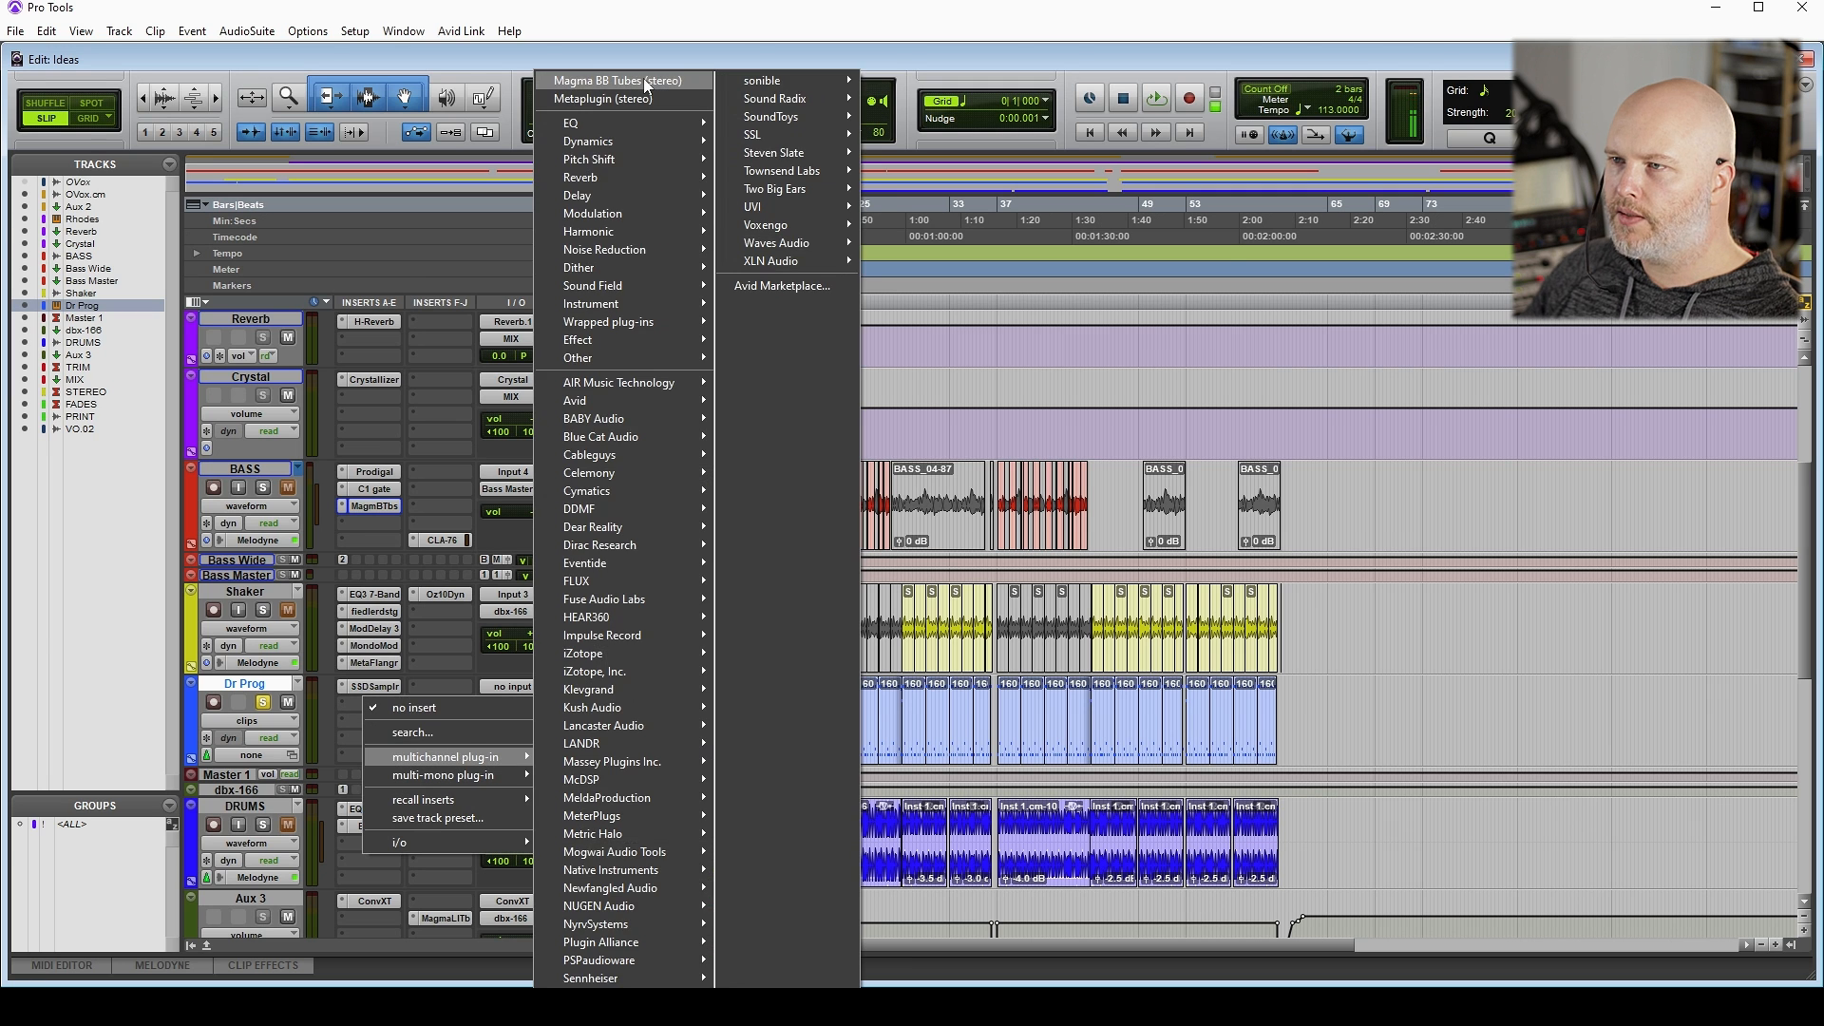
pyautogui.click(624, 842)
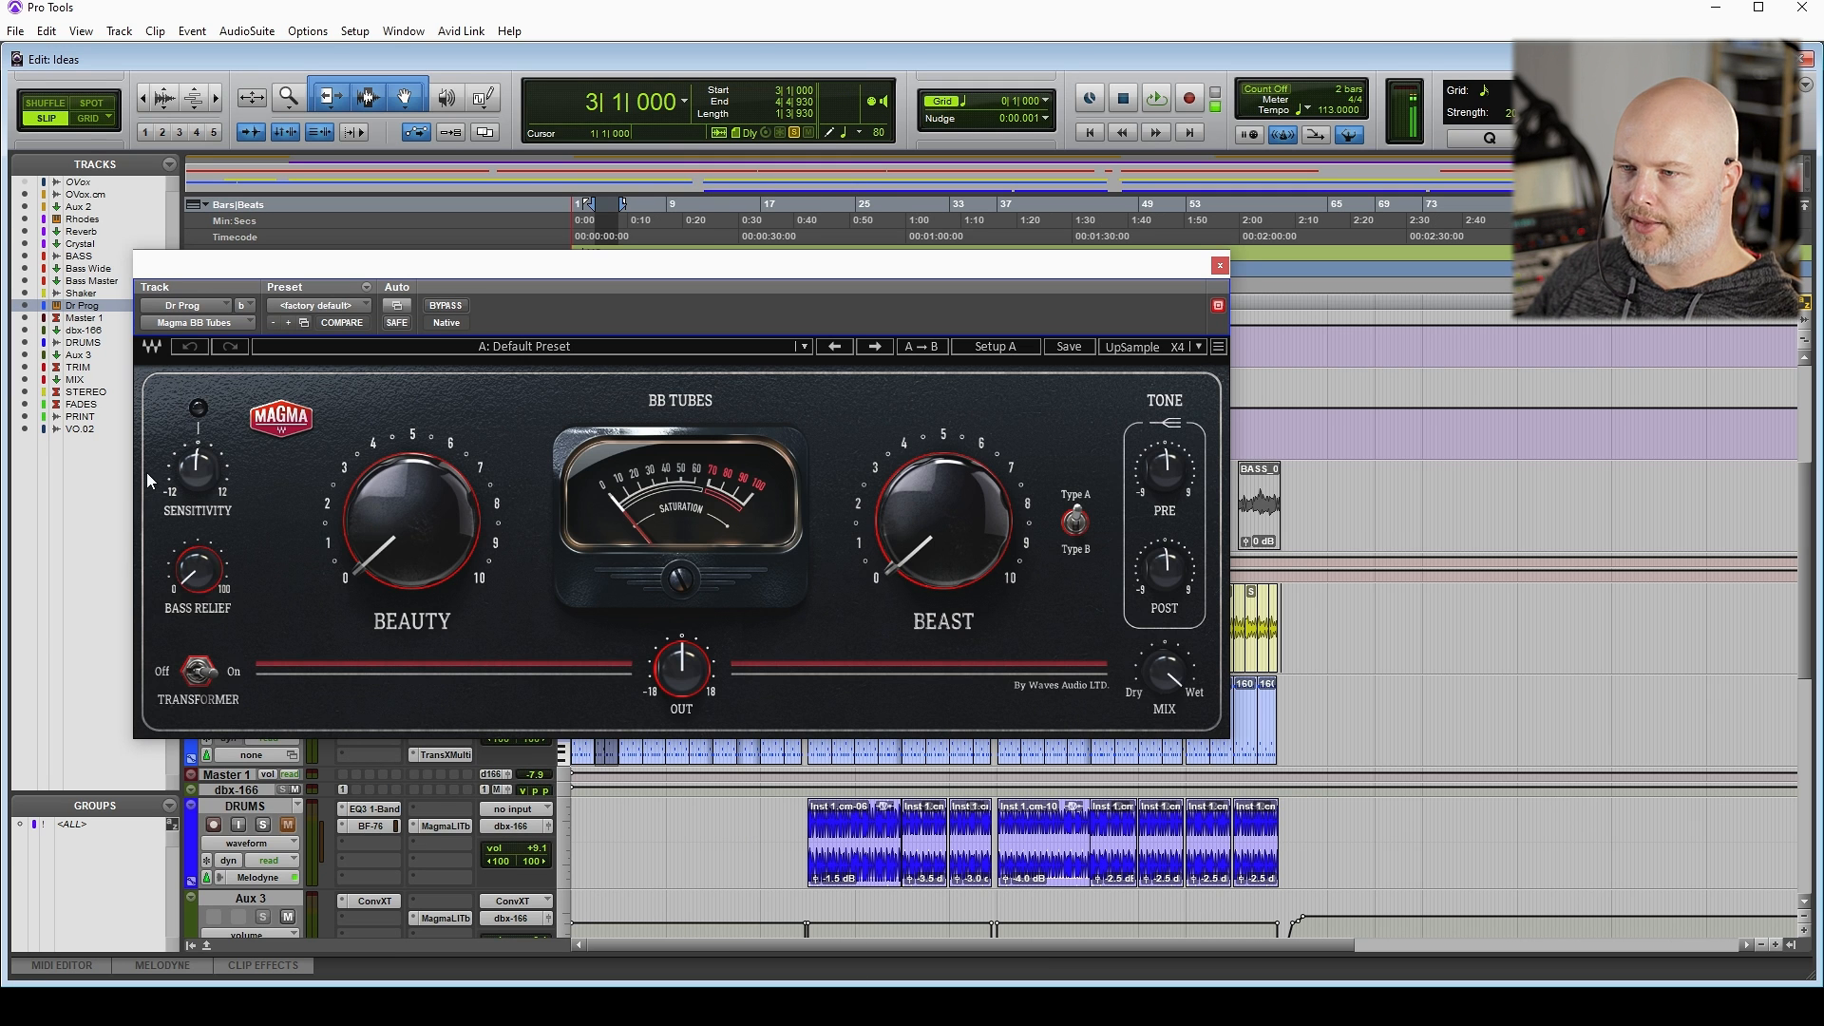
# Play the Dr Prog loop, set Beauty to 100, and raise Bass Relief slightly past halfway
pyautogui.press('space')
pyautogui.moveTo(436, 490); pyautogui.dragTo(436, 380)
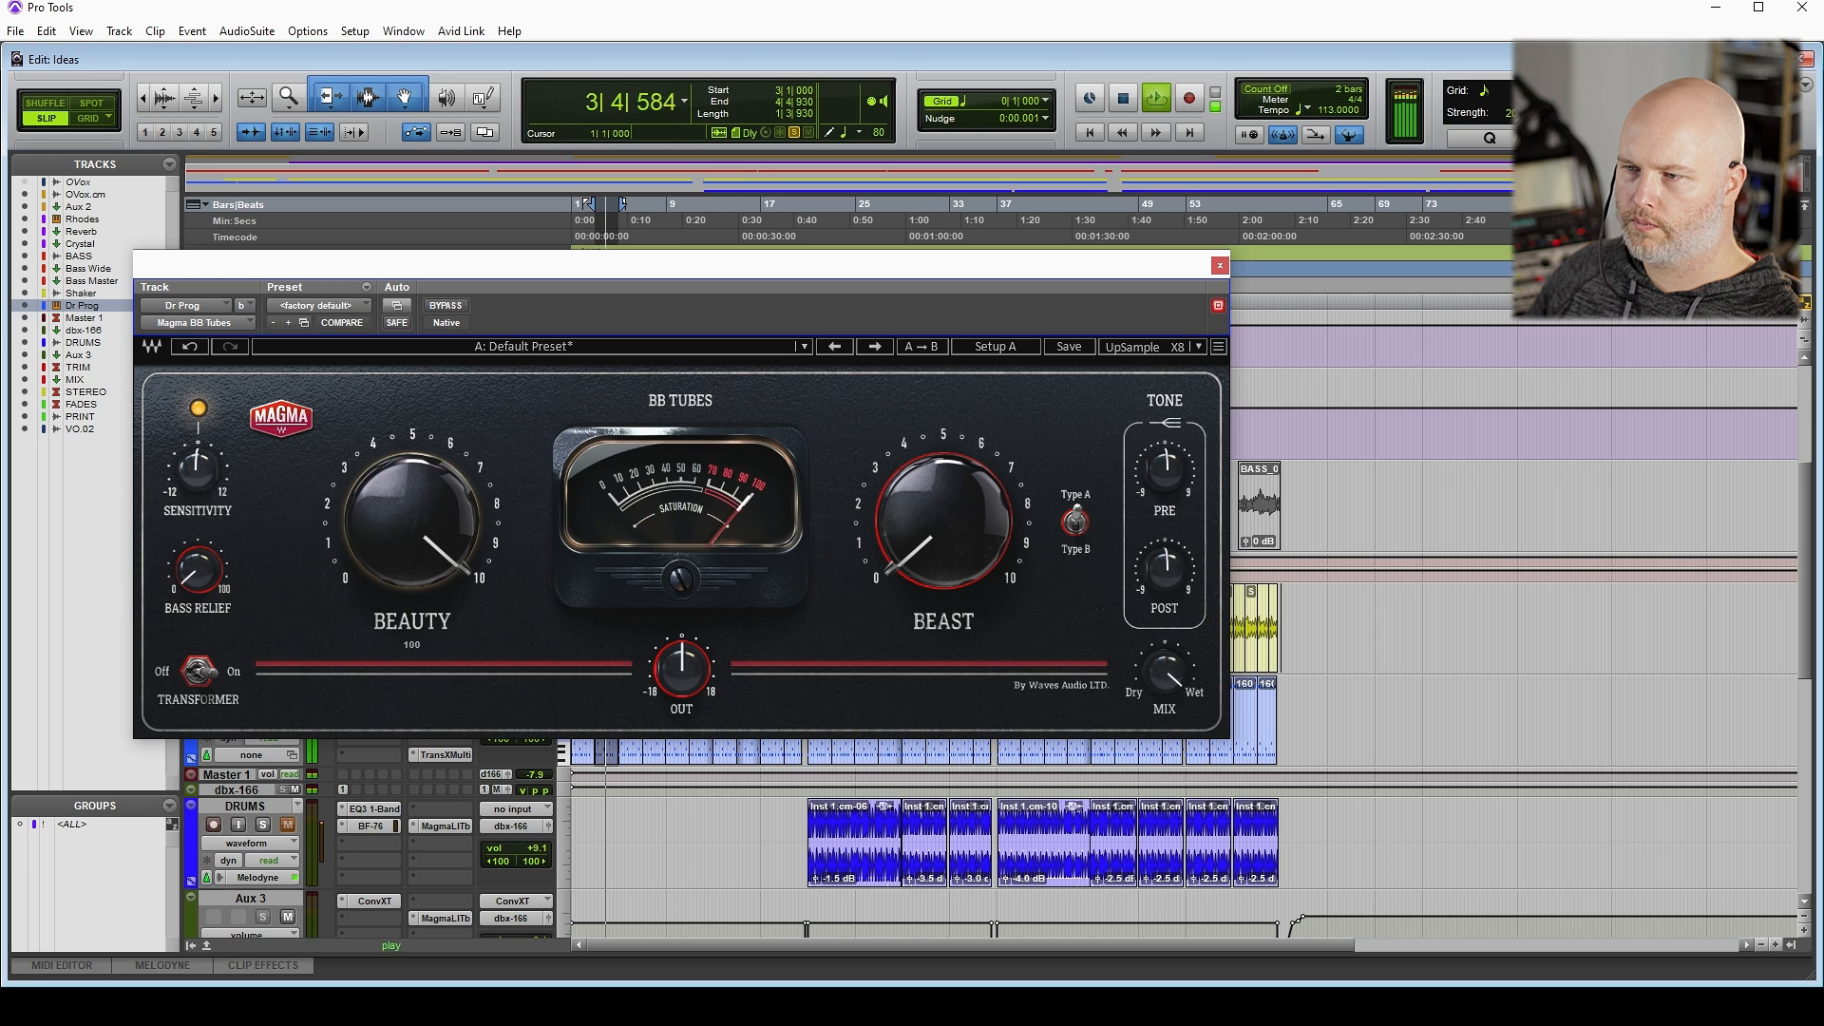
pyautogui.moveTo(211, 577); pyautogui.dragTo(211, 499)
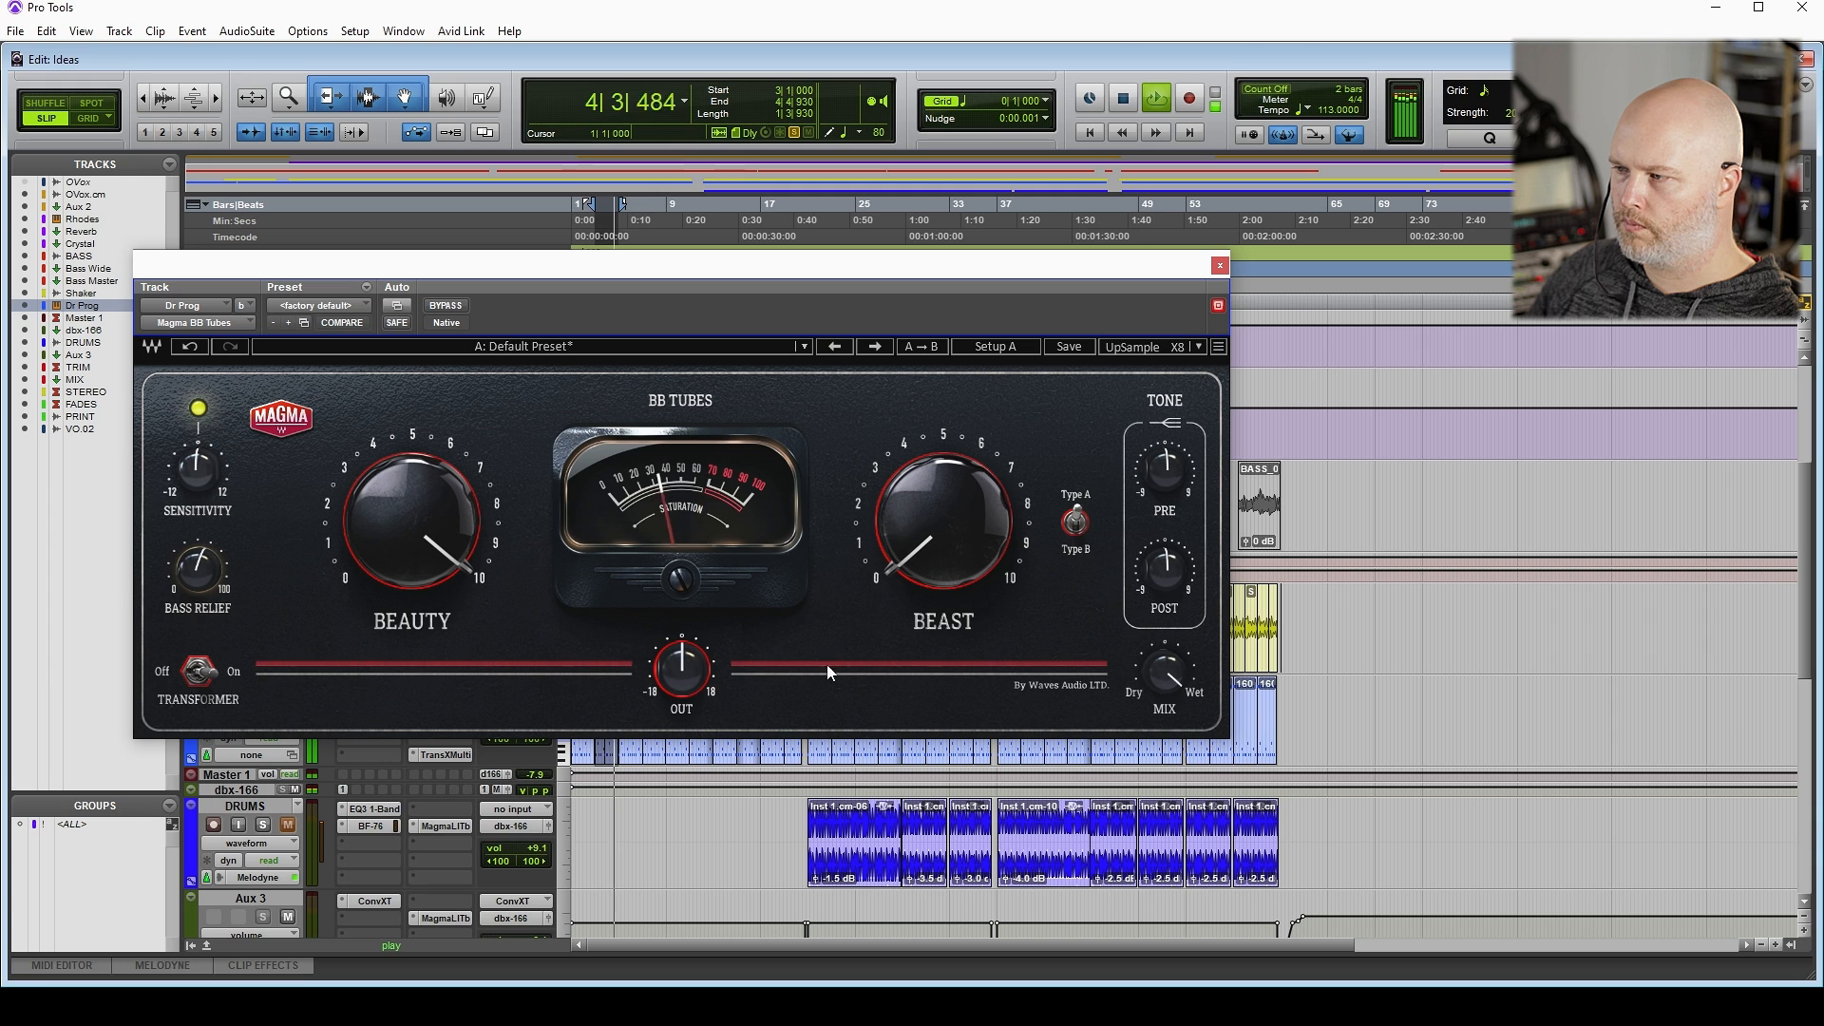
# Lower the output slightly, raise Beast to about 8.5, and flip its Type A/Type B switch
pyautogui.moveTo(687, 669); pyautogui.dragTo(687, 680)
pyautogui.moveTo(906, 567); pyautogui.dragTo(1000, 545)
pyautogui.click(1075, 523)
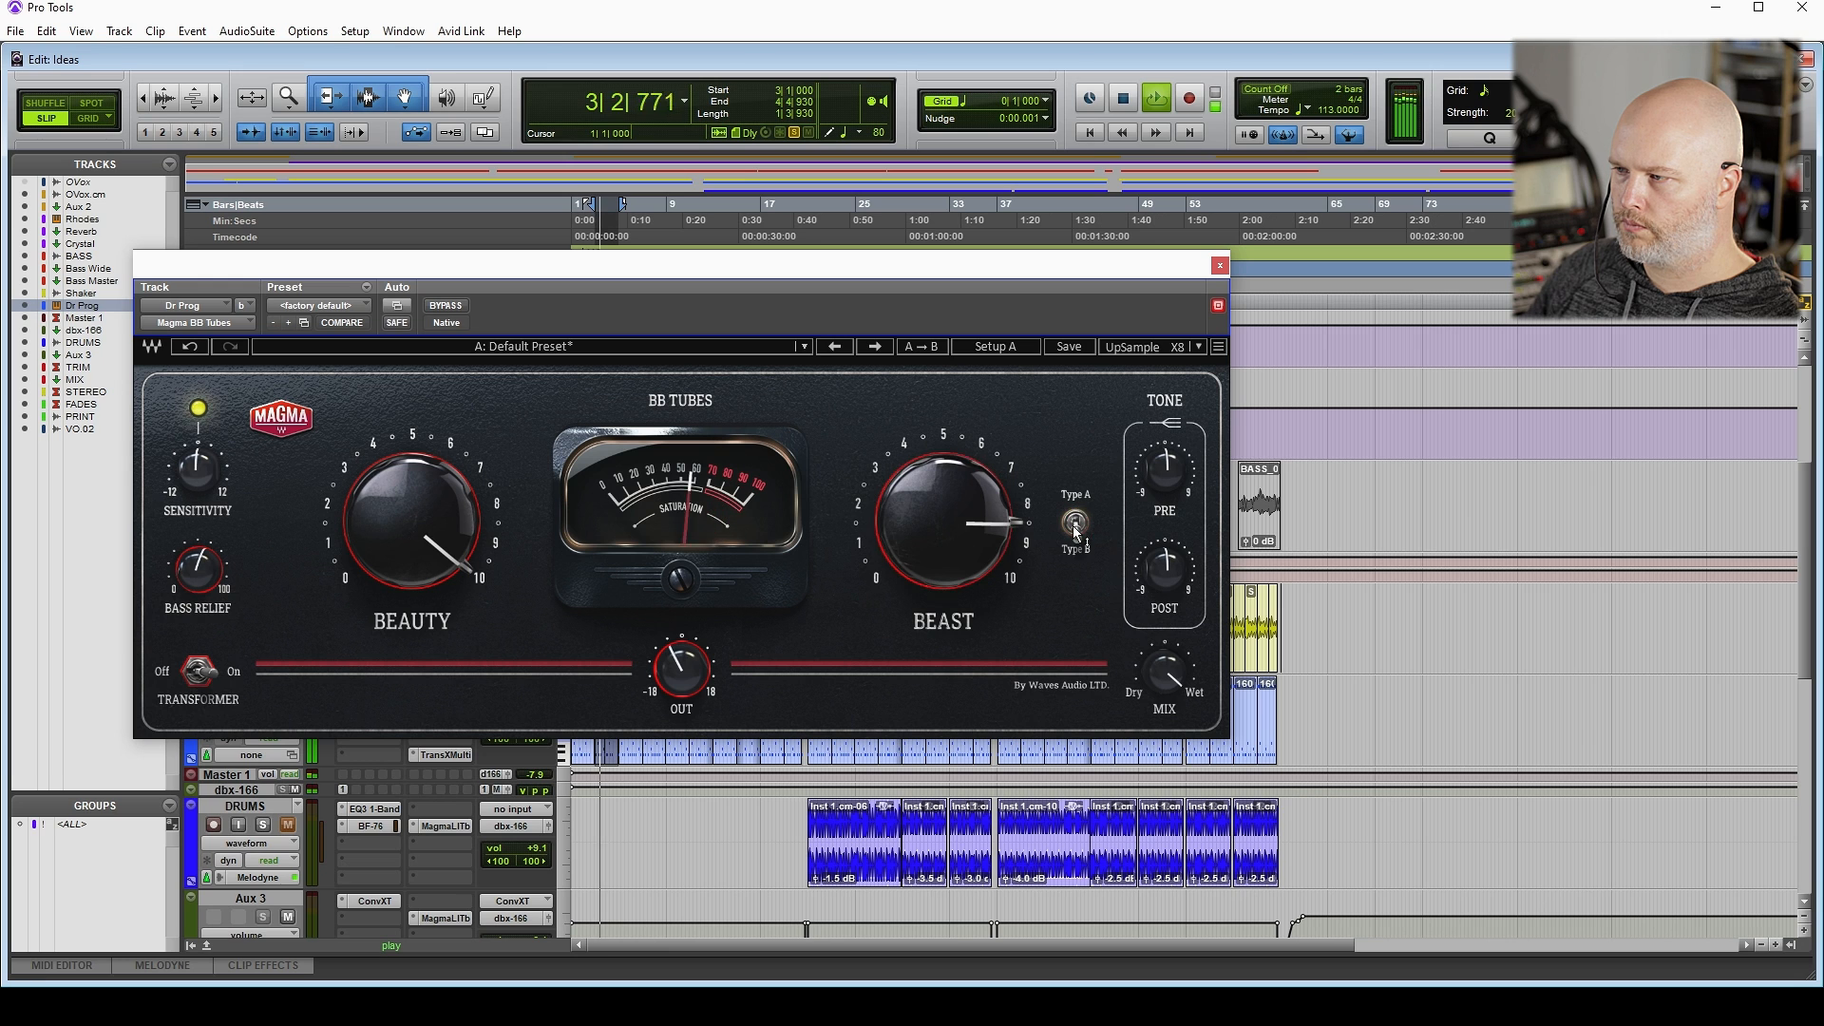
# Set the tone controls to about -9 dB pre and 7.0 dB post, and lower the output to compensate
pyautogui.moveTo(1166, 464)
pyautogui.mouseDown()
pyautogui.moveTo(1166, 544)
pyautogui.moveTo(1161, 489)
pyautogui.mouseUp()
pyautogui.moveTo(1169, 572); pyautogui.dragTo(1166, 561)
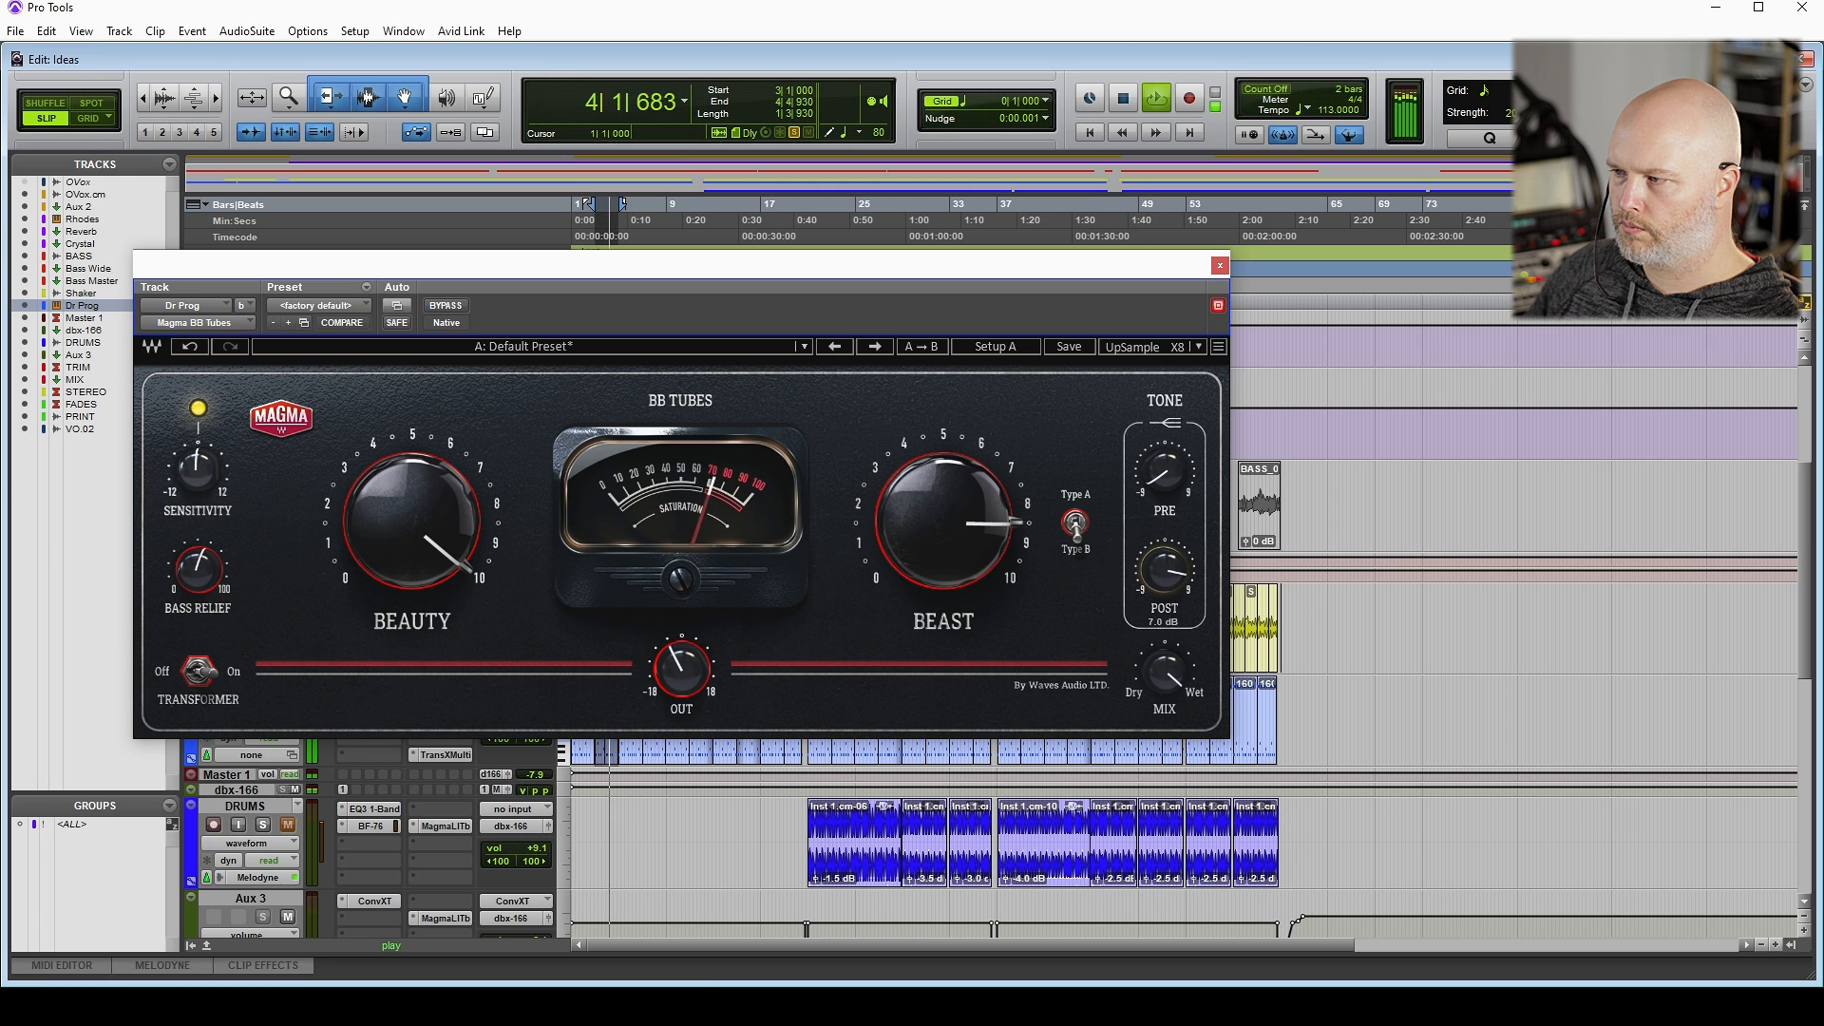
pyautogui.moveTo(697, 680); pyautogui.dragTo(697, 705)
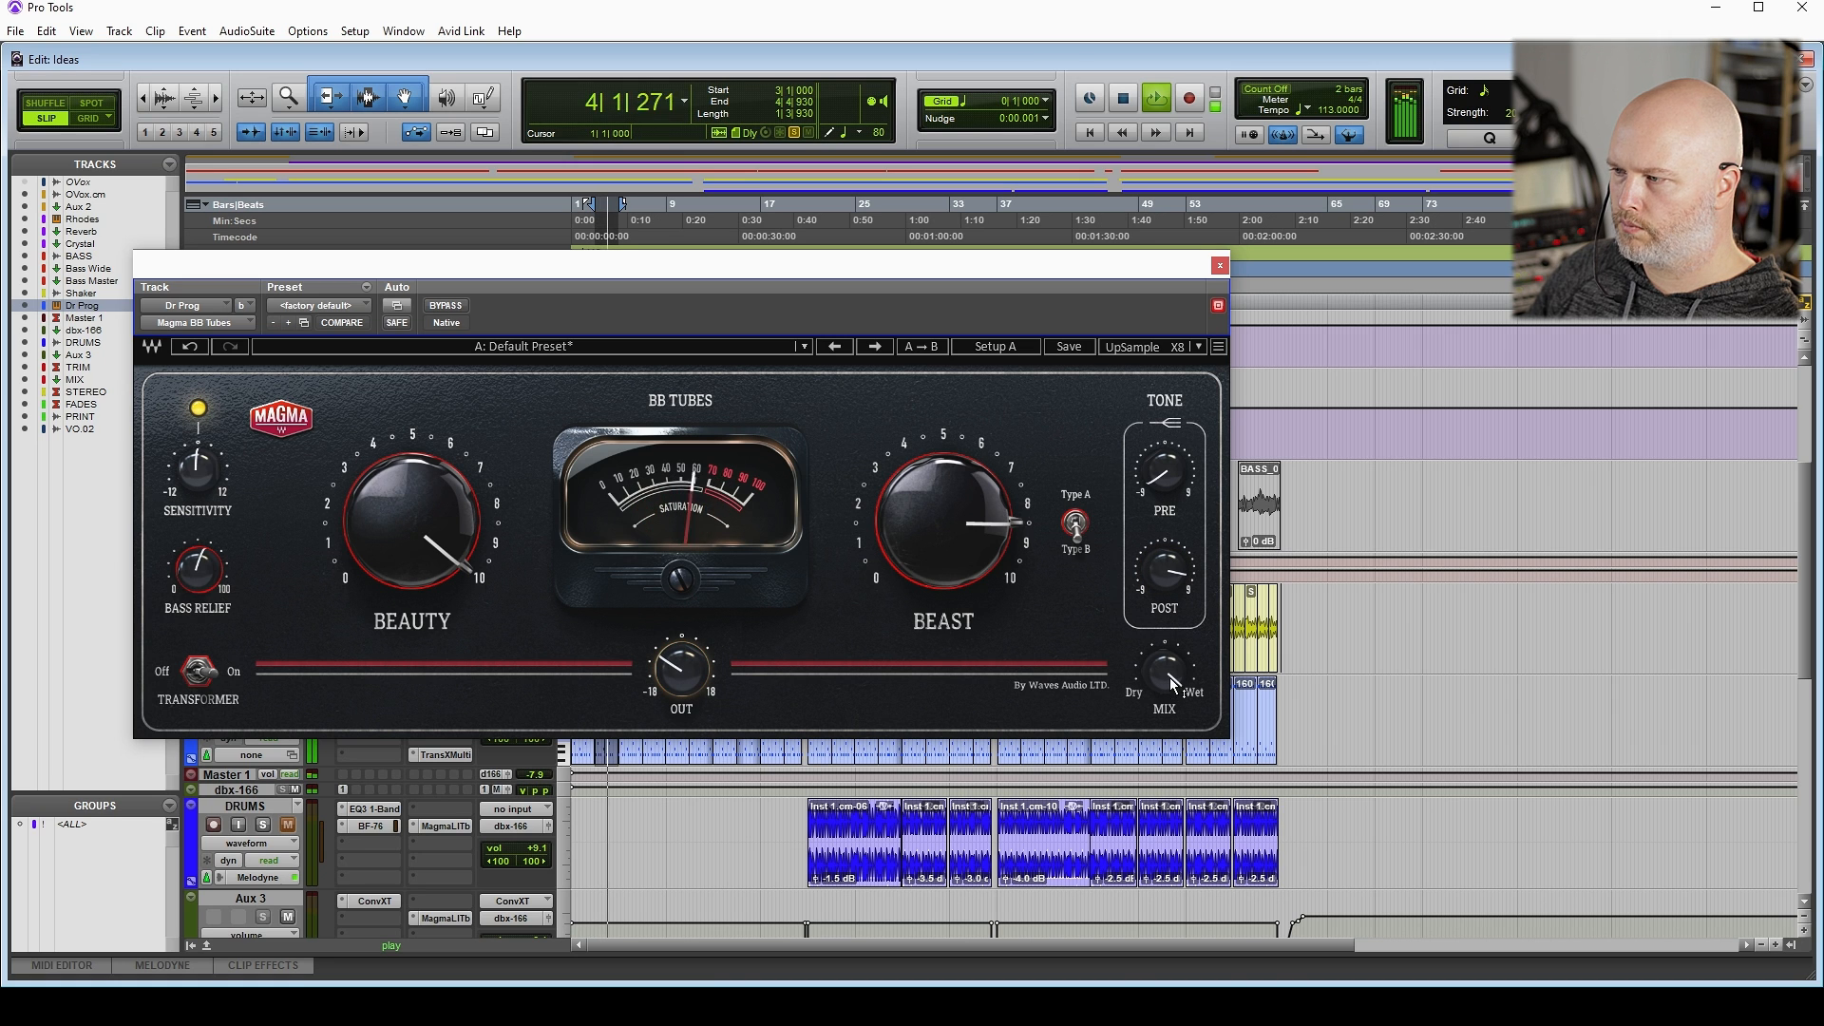
# Compare the dry and processed drums with Mix, return it to fully wet, and switch the transformer off
pyautogui.moveTo(1166, 665)
pyautogui.moveTo(1170, 674); pyautogui.dragTo(1170, 760)
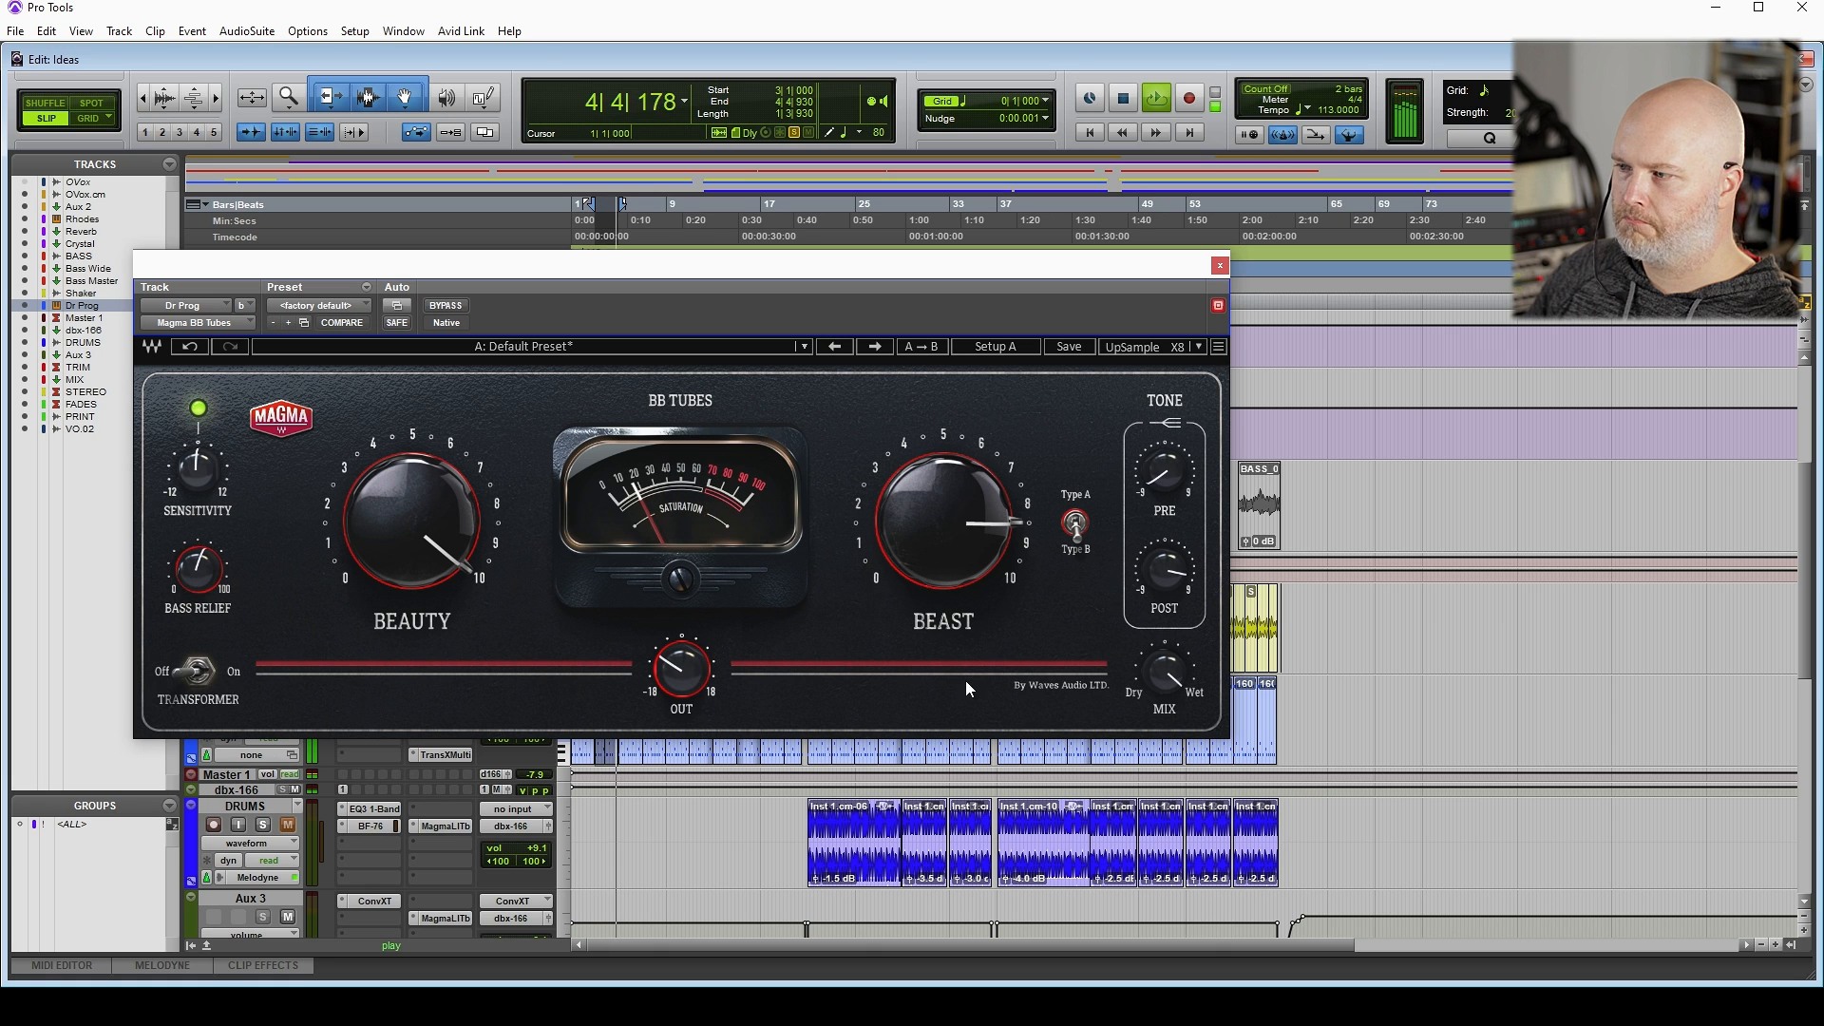
pyautogui.moveTo(1161, 670)
pyautogui.mouseDown()
pyautogui.moveTo(1161, 798)
pyautogui.moveTo(1161, 671)
pyautogui.mouseUp()
# Ease Beast back to about 8, lower Sensitivity to about -5.4 dB, and stop playback
pyautogui.moveTo(957, 522)
pyautogui.mouseDown()
pyautogui.moveTo(958, 504)
pyautogui.moveTo(964, 528)
pyautogui.moveTo(948, 522)
pyautogui.mouseUp()
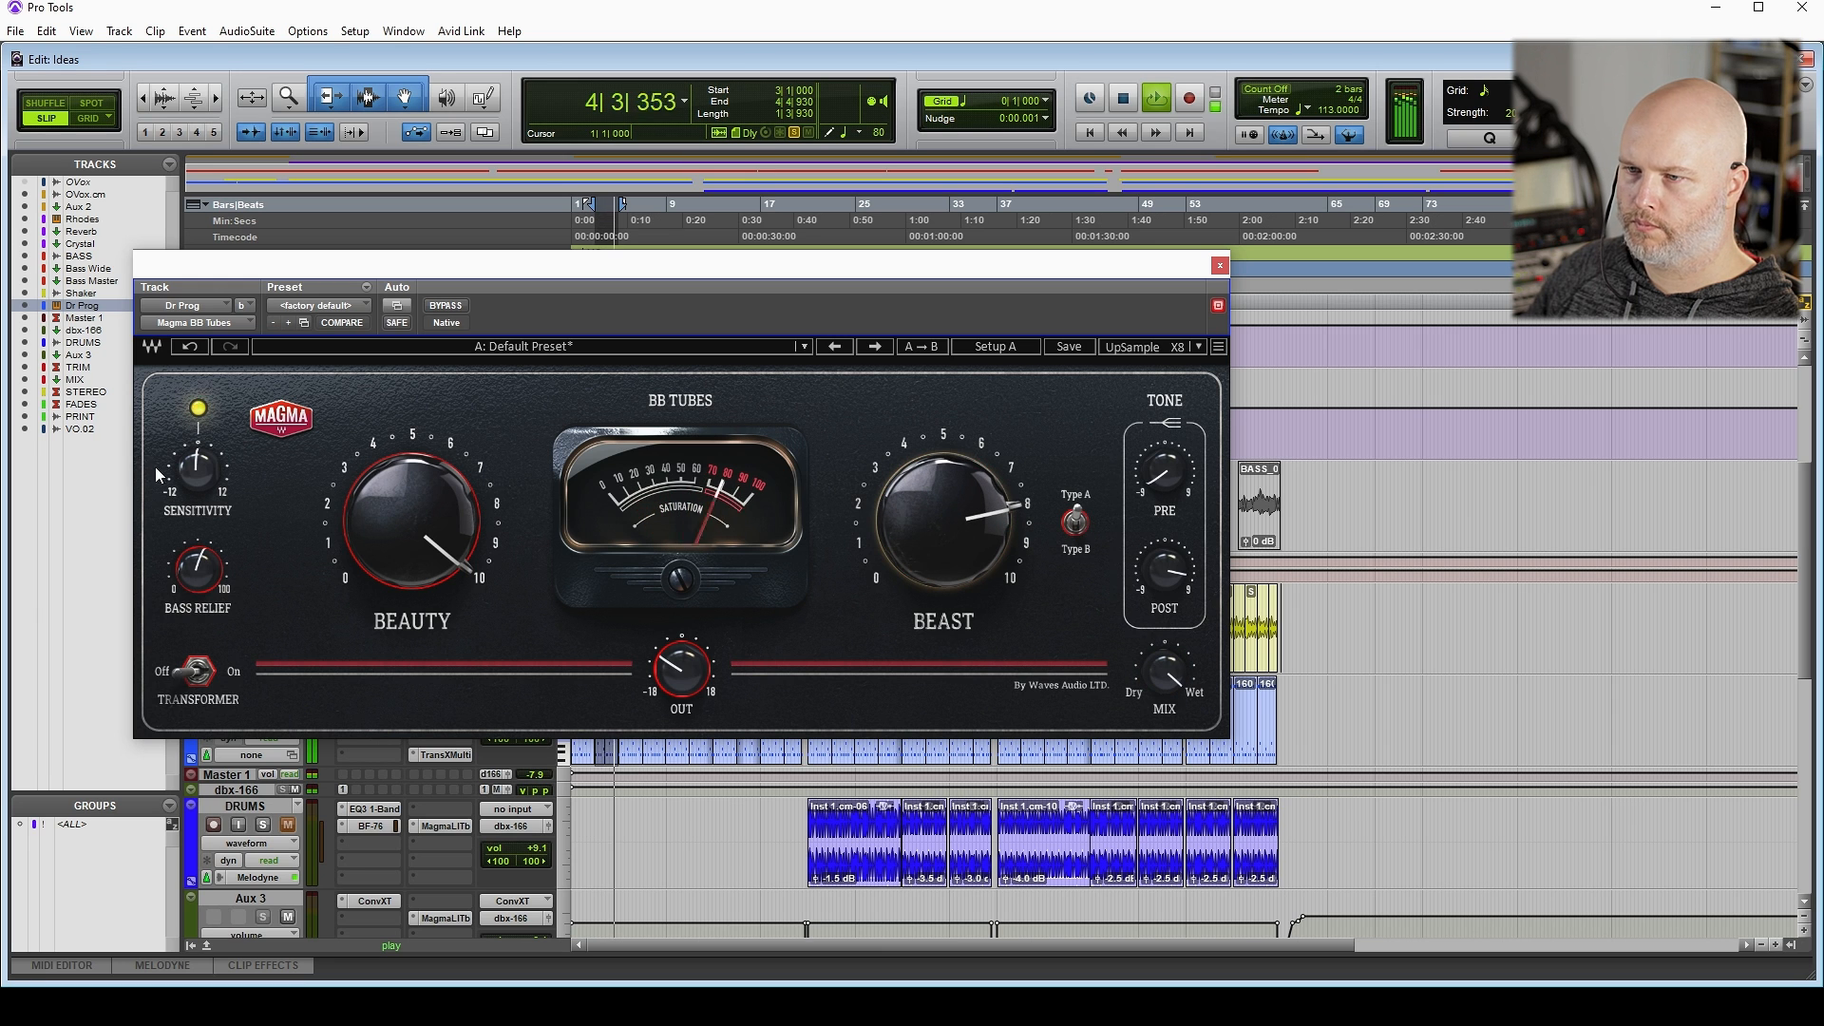
pyautogui.moveTo(195, 468); pyautogui.dragTo(195, 488)
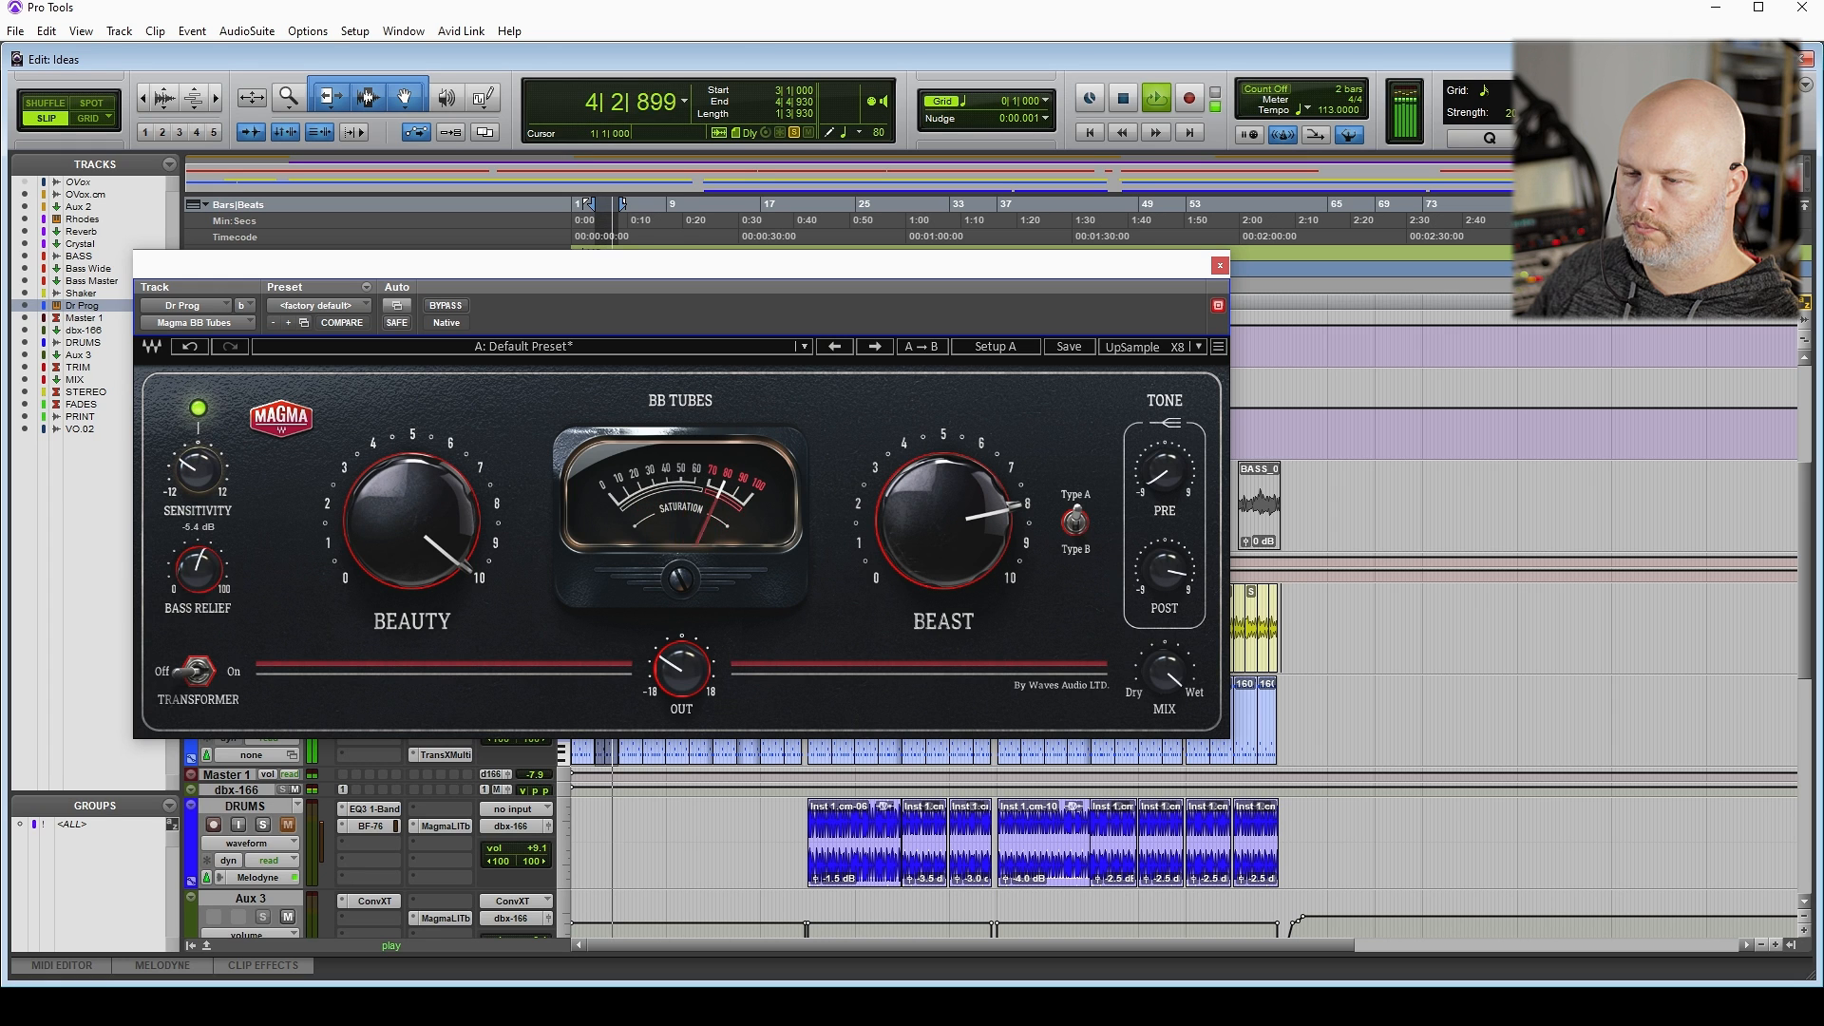
pyautogui.press('space')
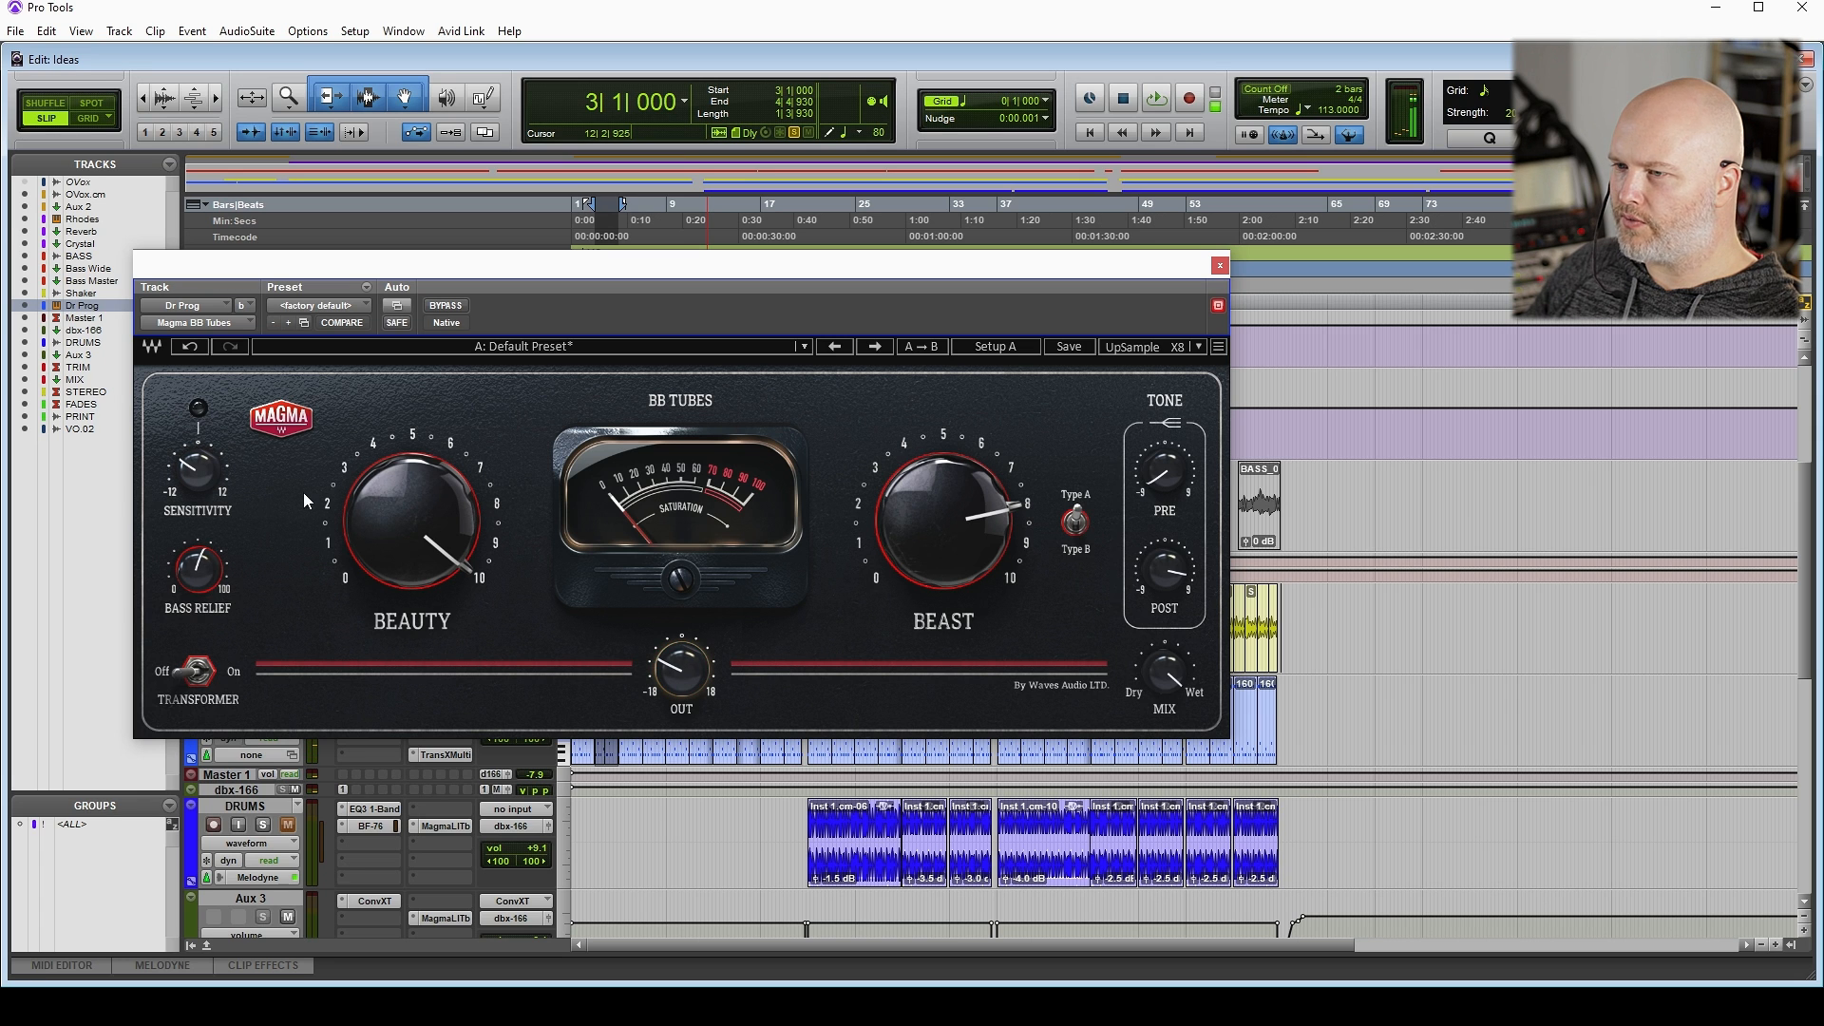
# Reduce Beauty to about 8.5, audition the drums with Mix at 0%, and return Mix to fully wet
pyautogui.moveTo(380, 534); pyautogui.dragTo(405, 532)
pyautogui.press('space')
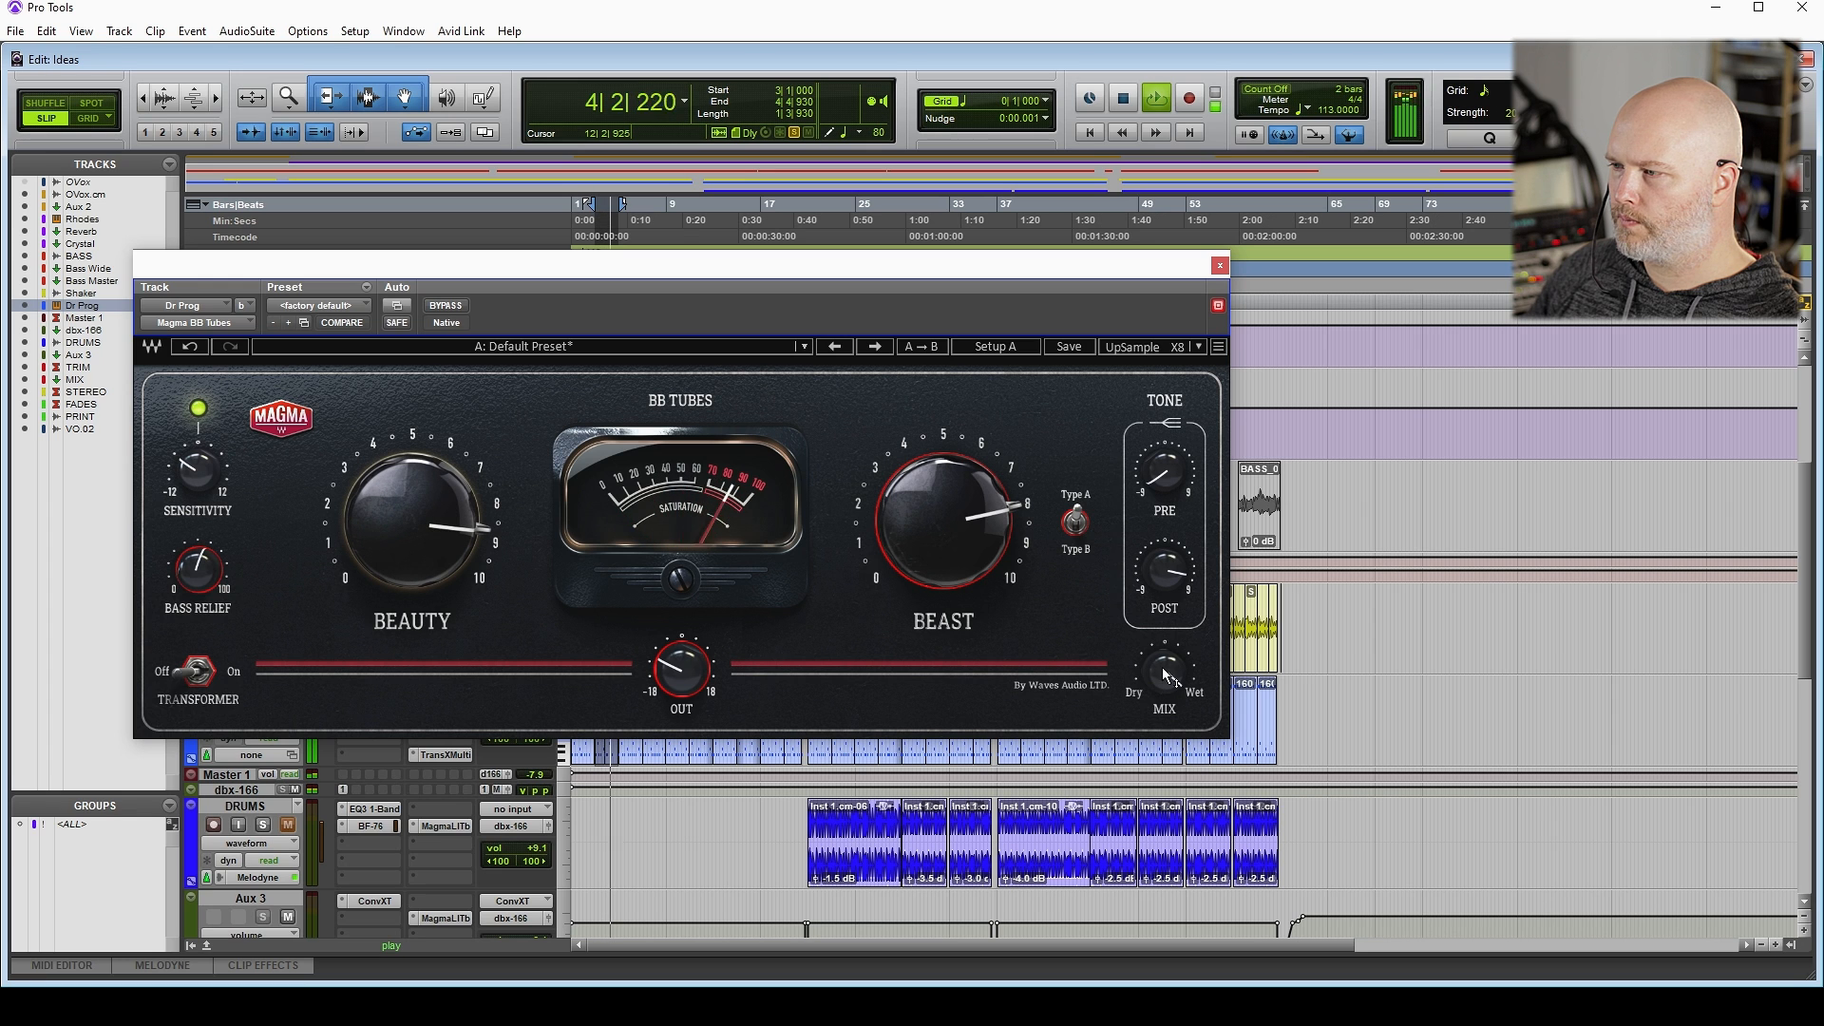
pyautogui.moveTo(1165, 675); pyautogui.dragTo(1164, 722)
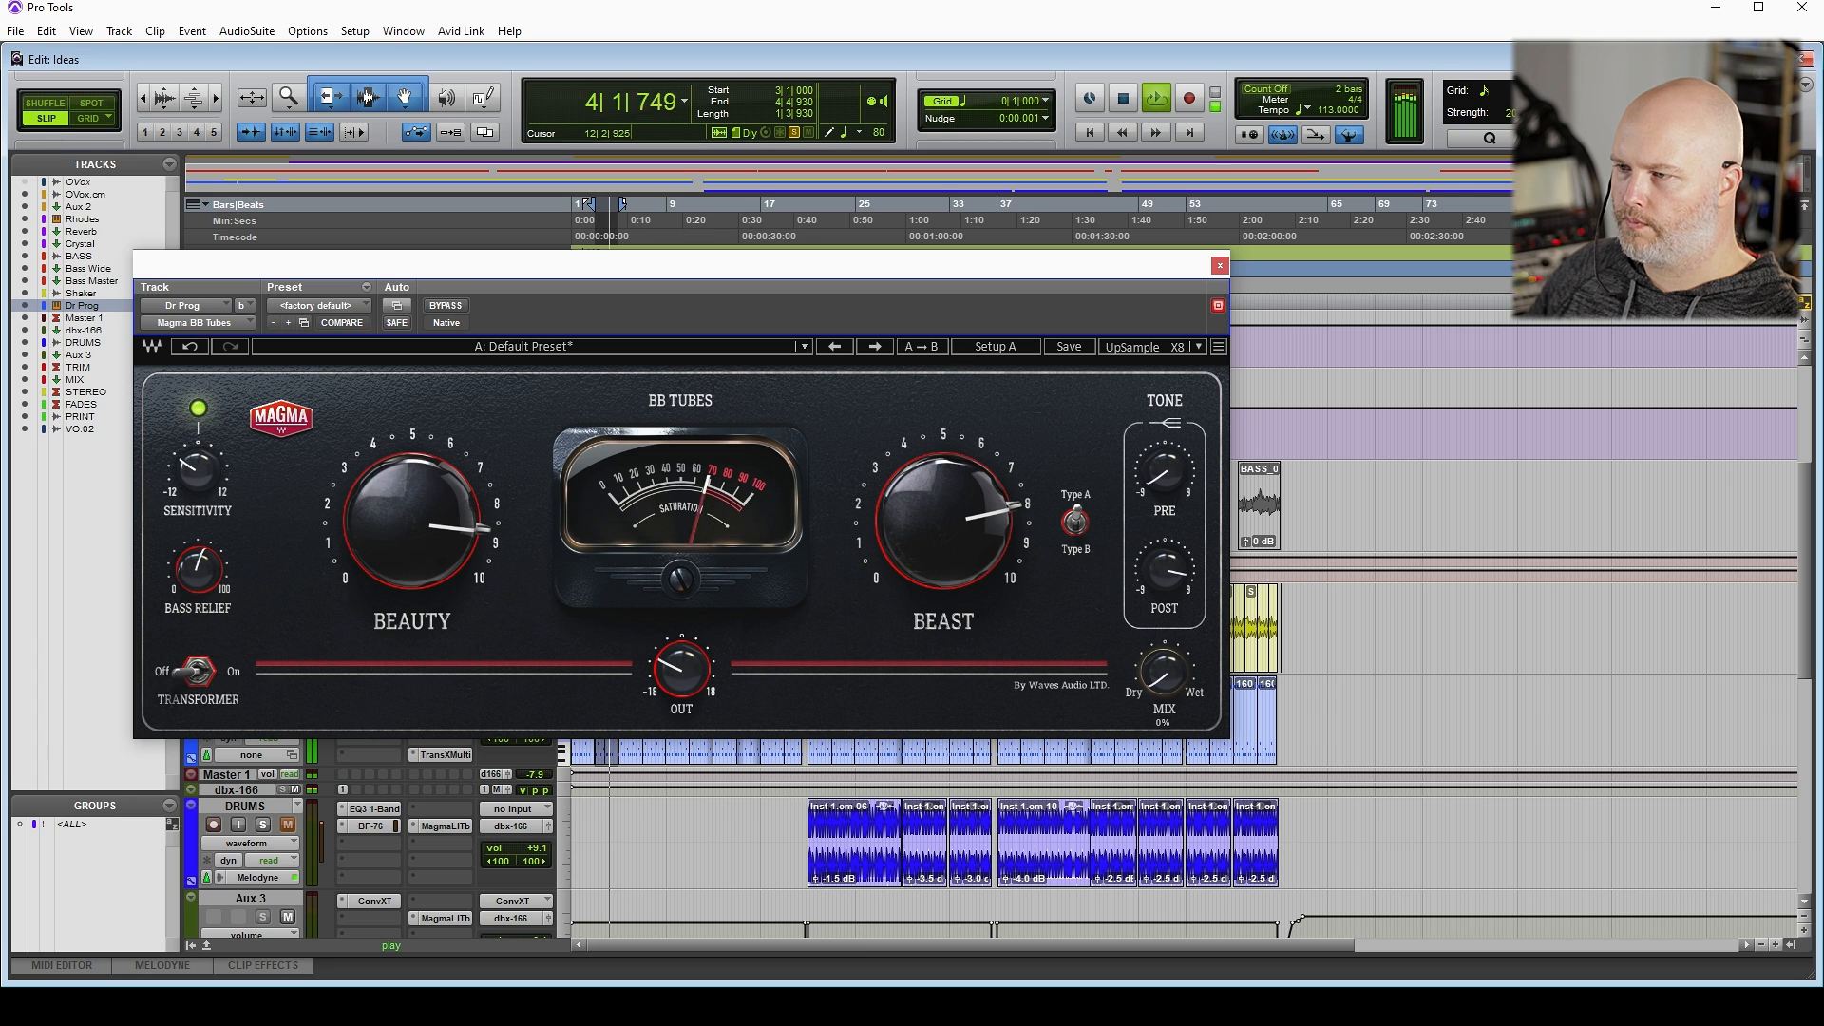
pyautogui.press('space')
pyautogui.moveTo(1170, 676); pyautogui.dragTo(1170, 581)
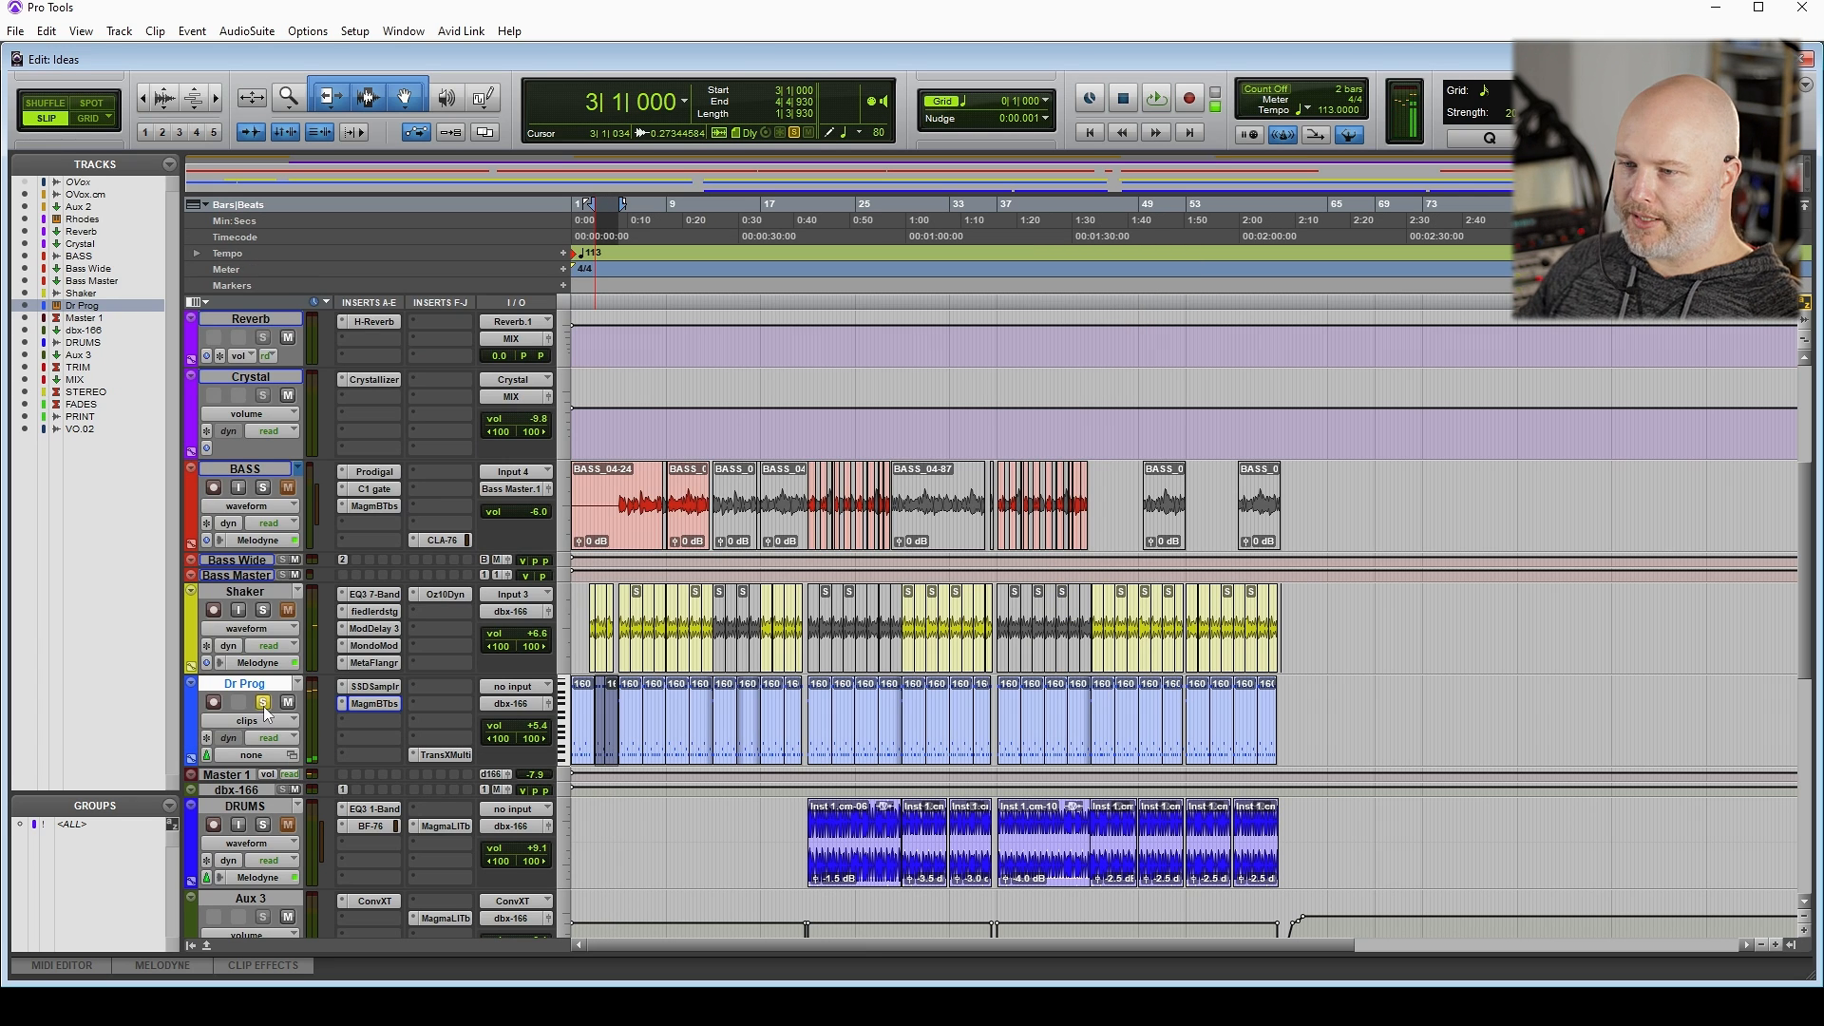
# Move the solo from Dr Prog to Shaker and select the Shaker track
pyautogui.click(264, 705)
pyautogui.click(263, 611)
pyautogui.click(427, 616)
pyautogui.click(270, 591)
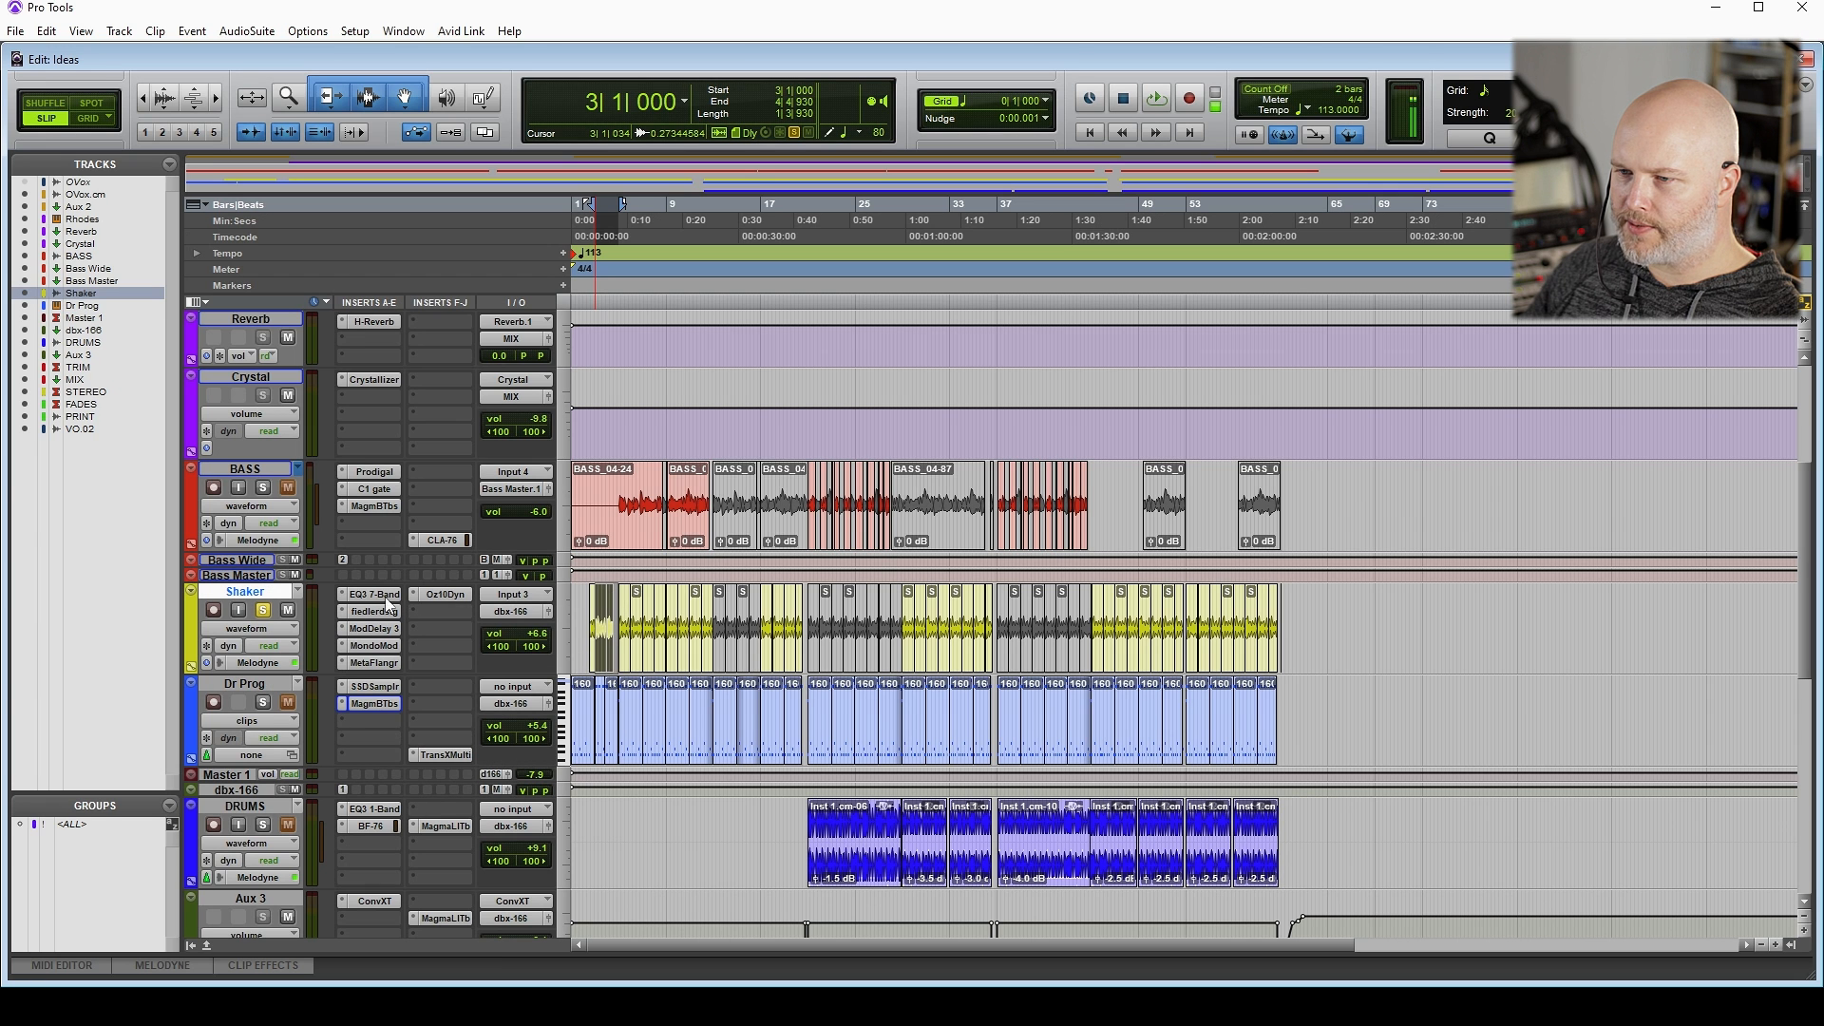
# Insert Magma BB Tubes below Oz10Dyn on the Shaker track and set its Mix to fully wet
pyautogui.click(440, 610)
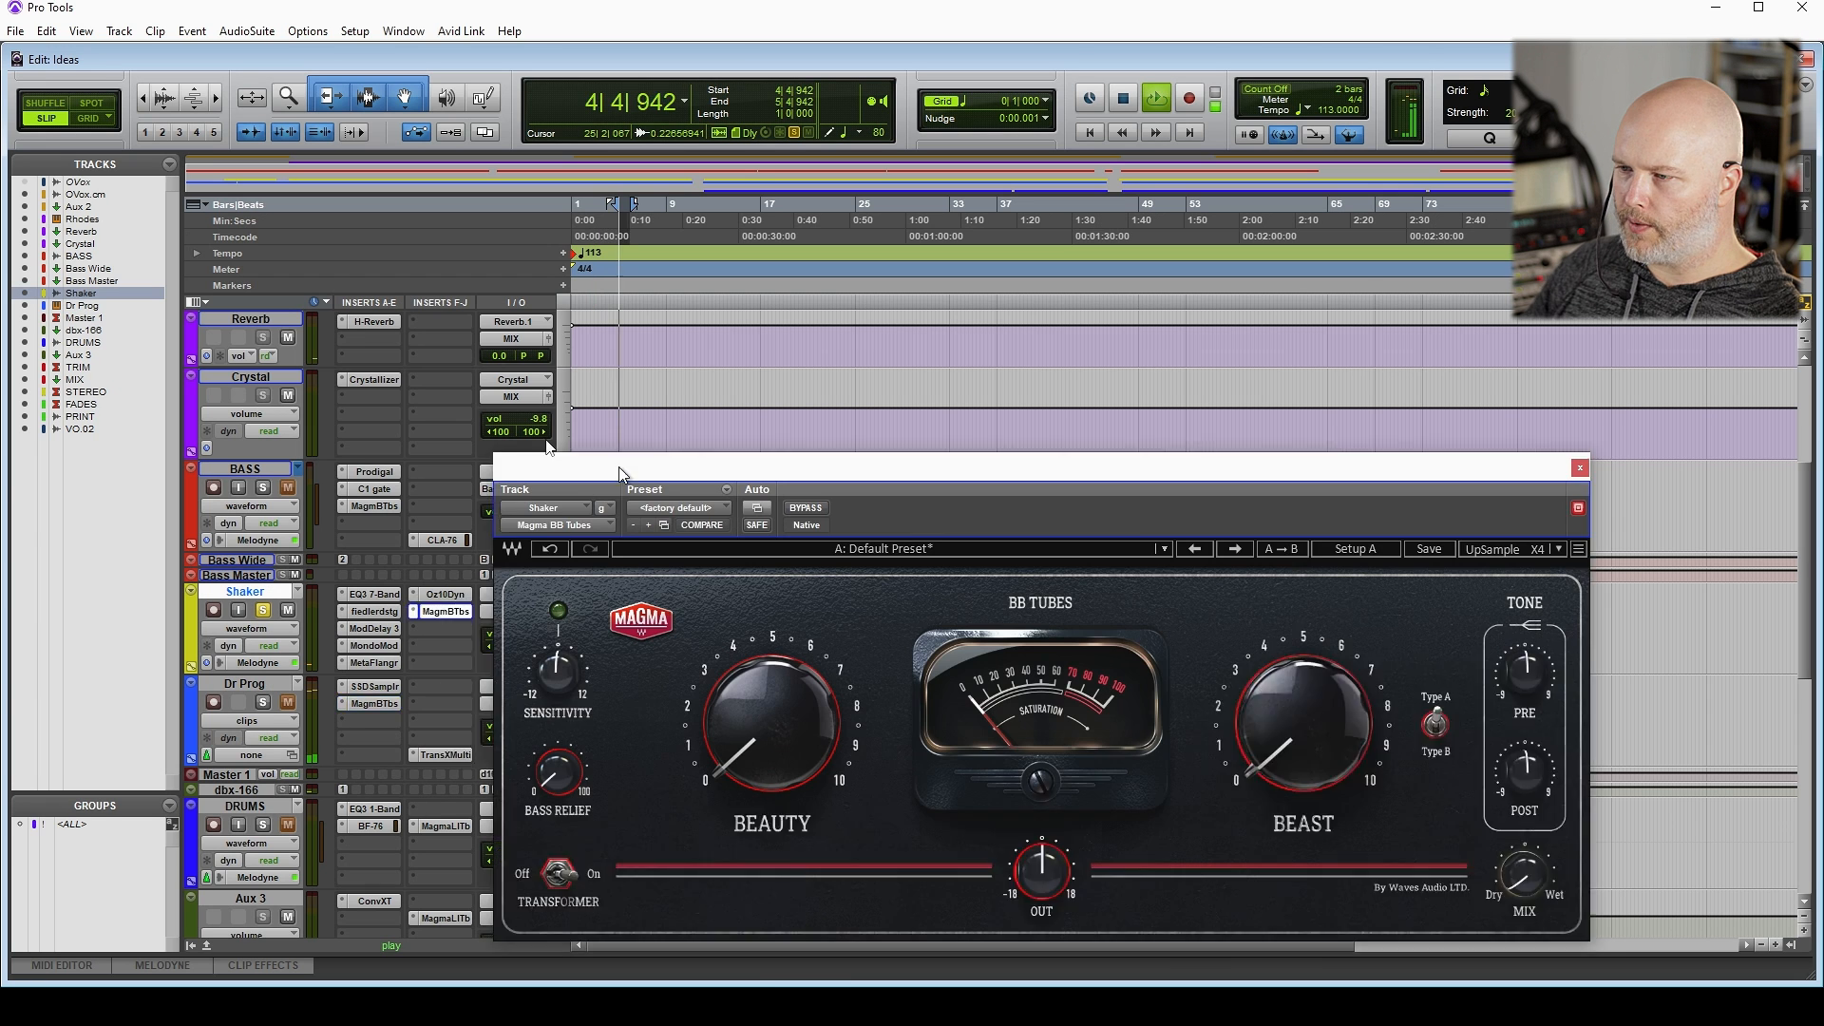
pyautogui.moveTo(619, 466); pyautogui.dragTo(235, 277)
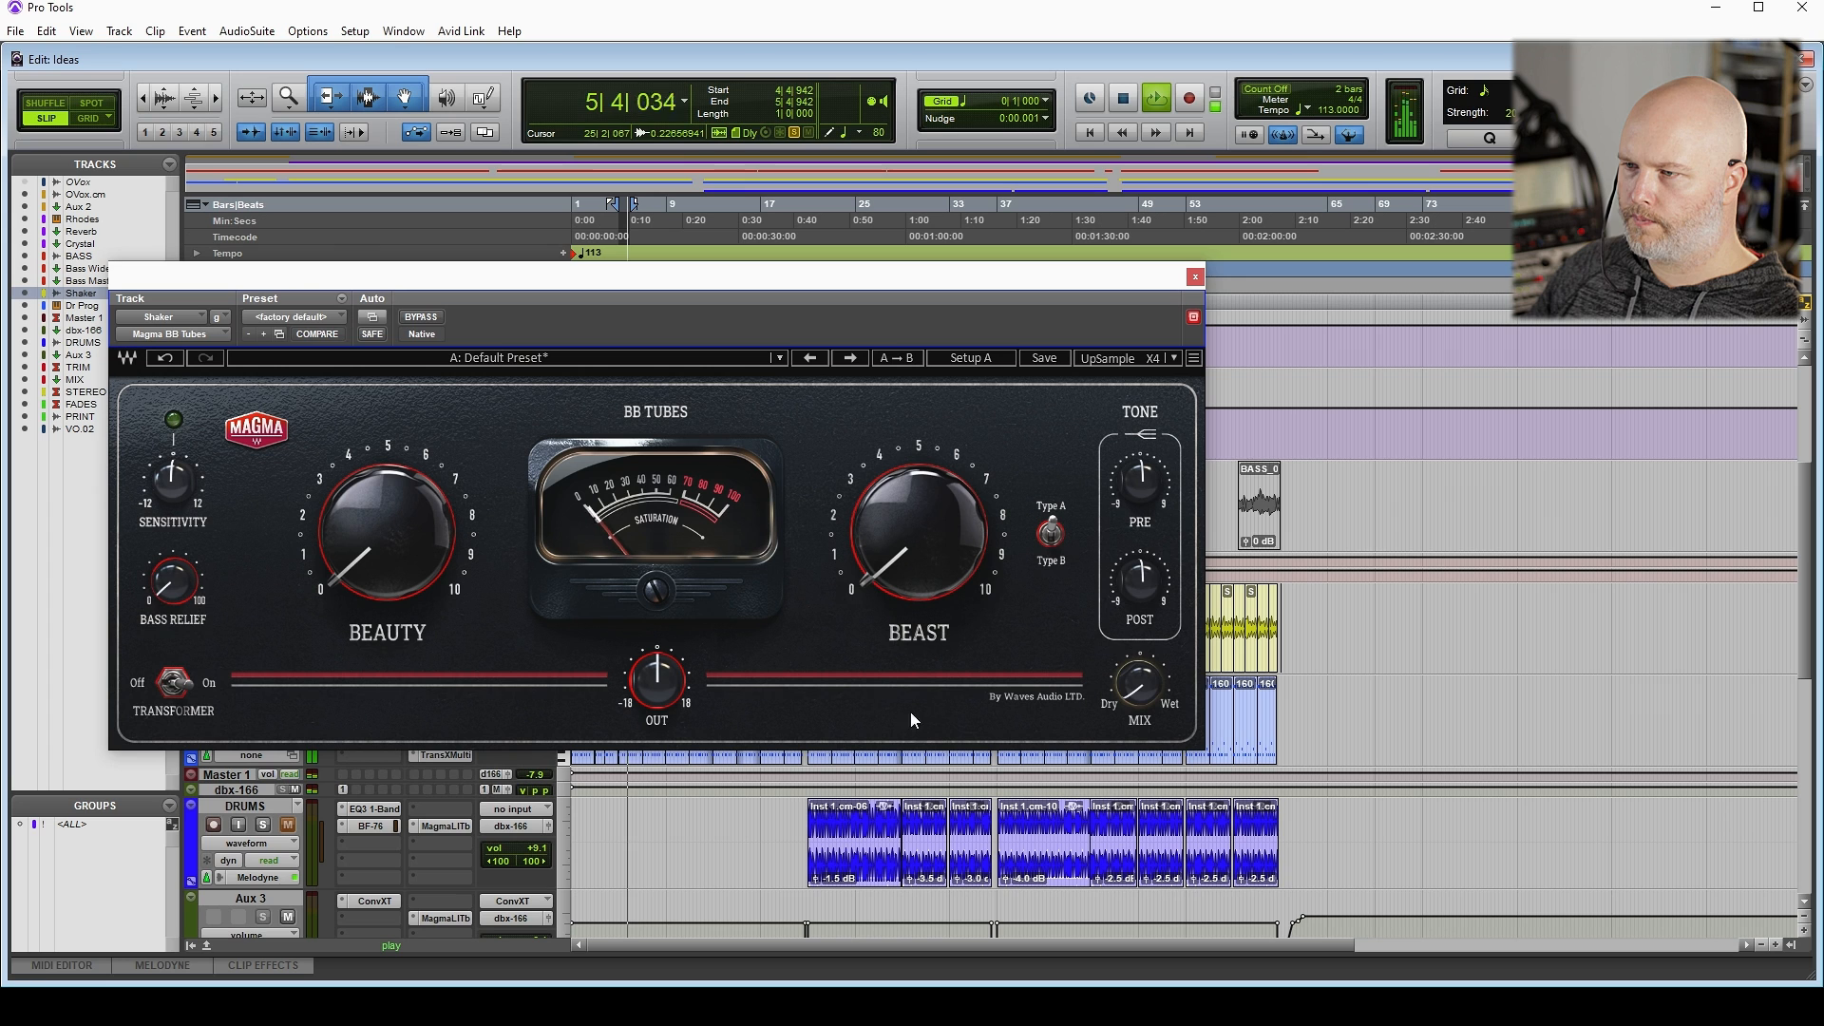
pyautogui.moveTo(1152, 687)
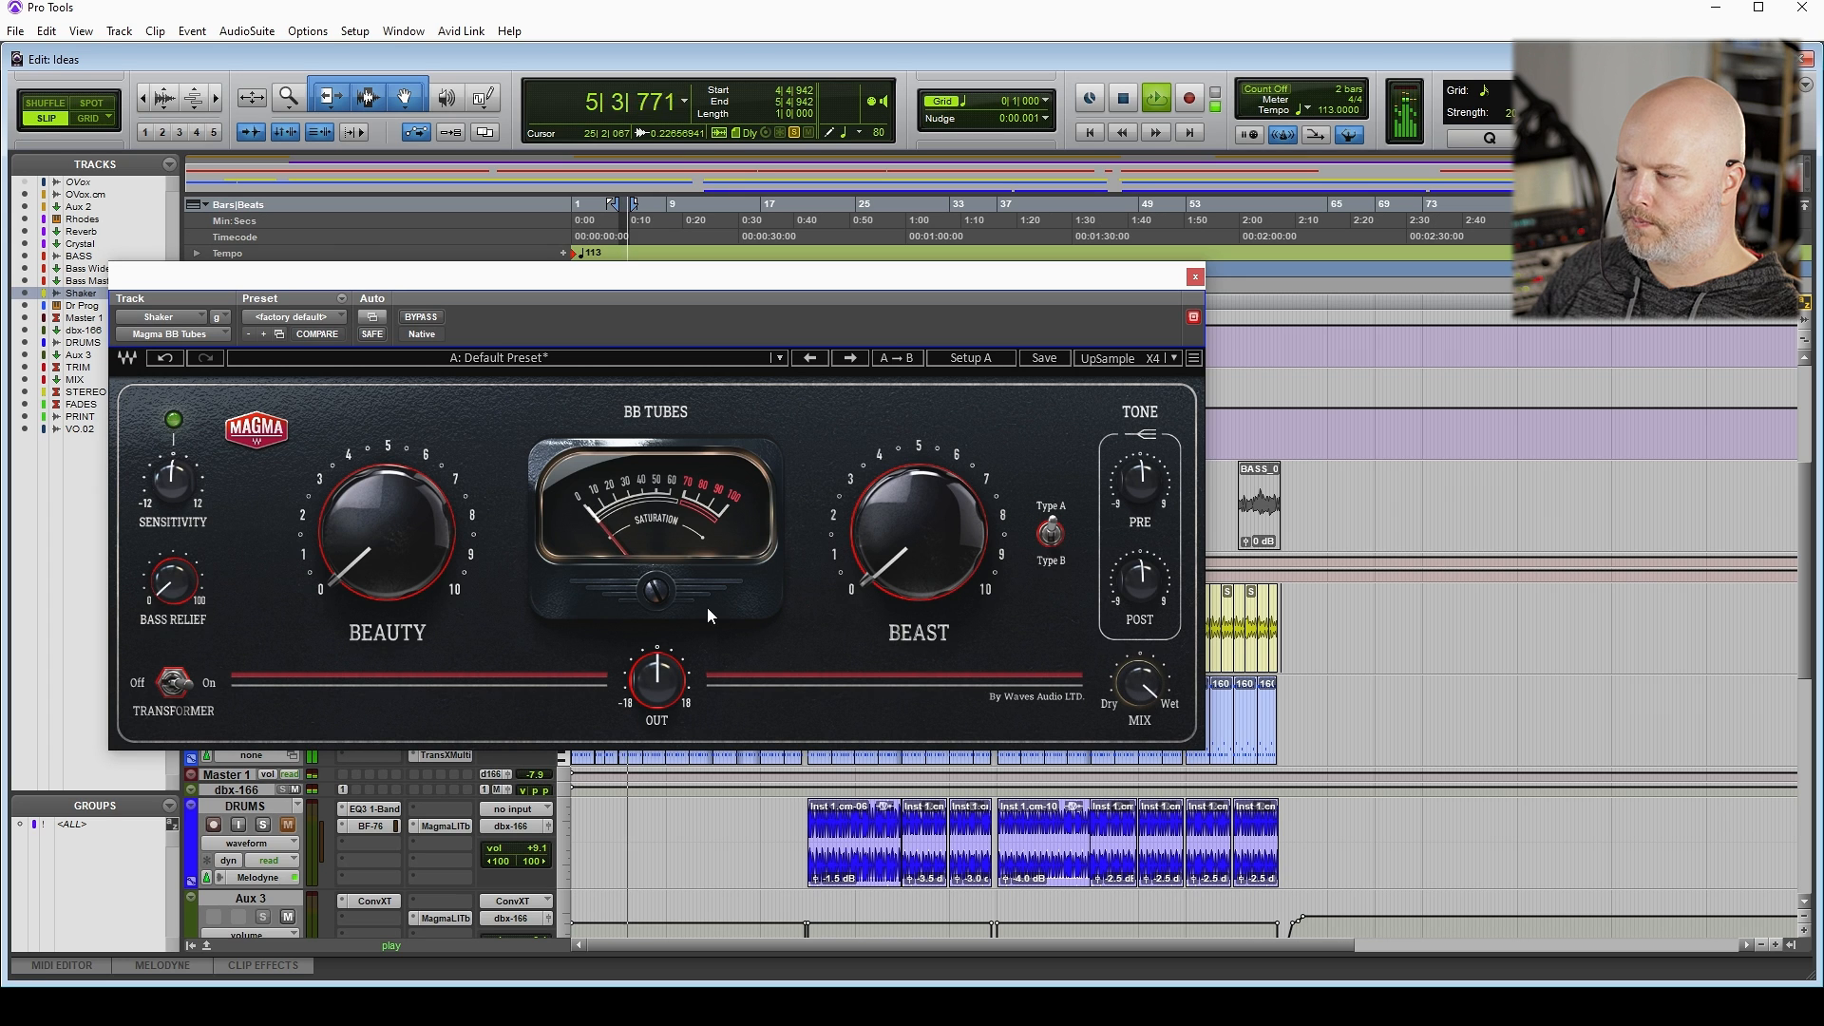
# Set the shaker's Beauty to about 7 and Beast to 75, lowering the output to compensate
pyautogui.moveTo(385, 537); pyautogui.dragTo(385, 461)
pyautogui.moveTo(668, 697); pyautogui.dragTo(668, 718)
pyautogui.moveTo(912, 536); pyautogui.dragTo(887, 501)
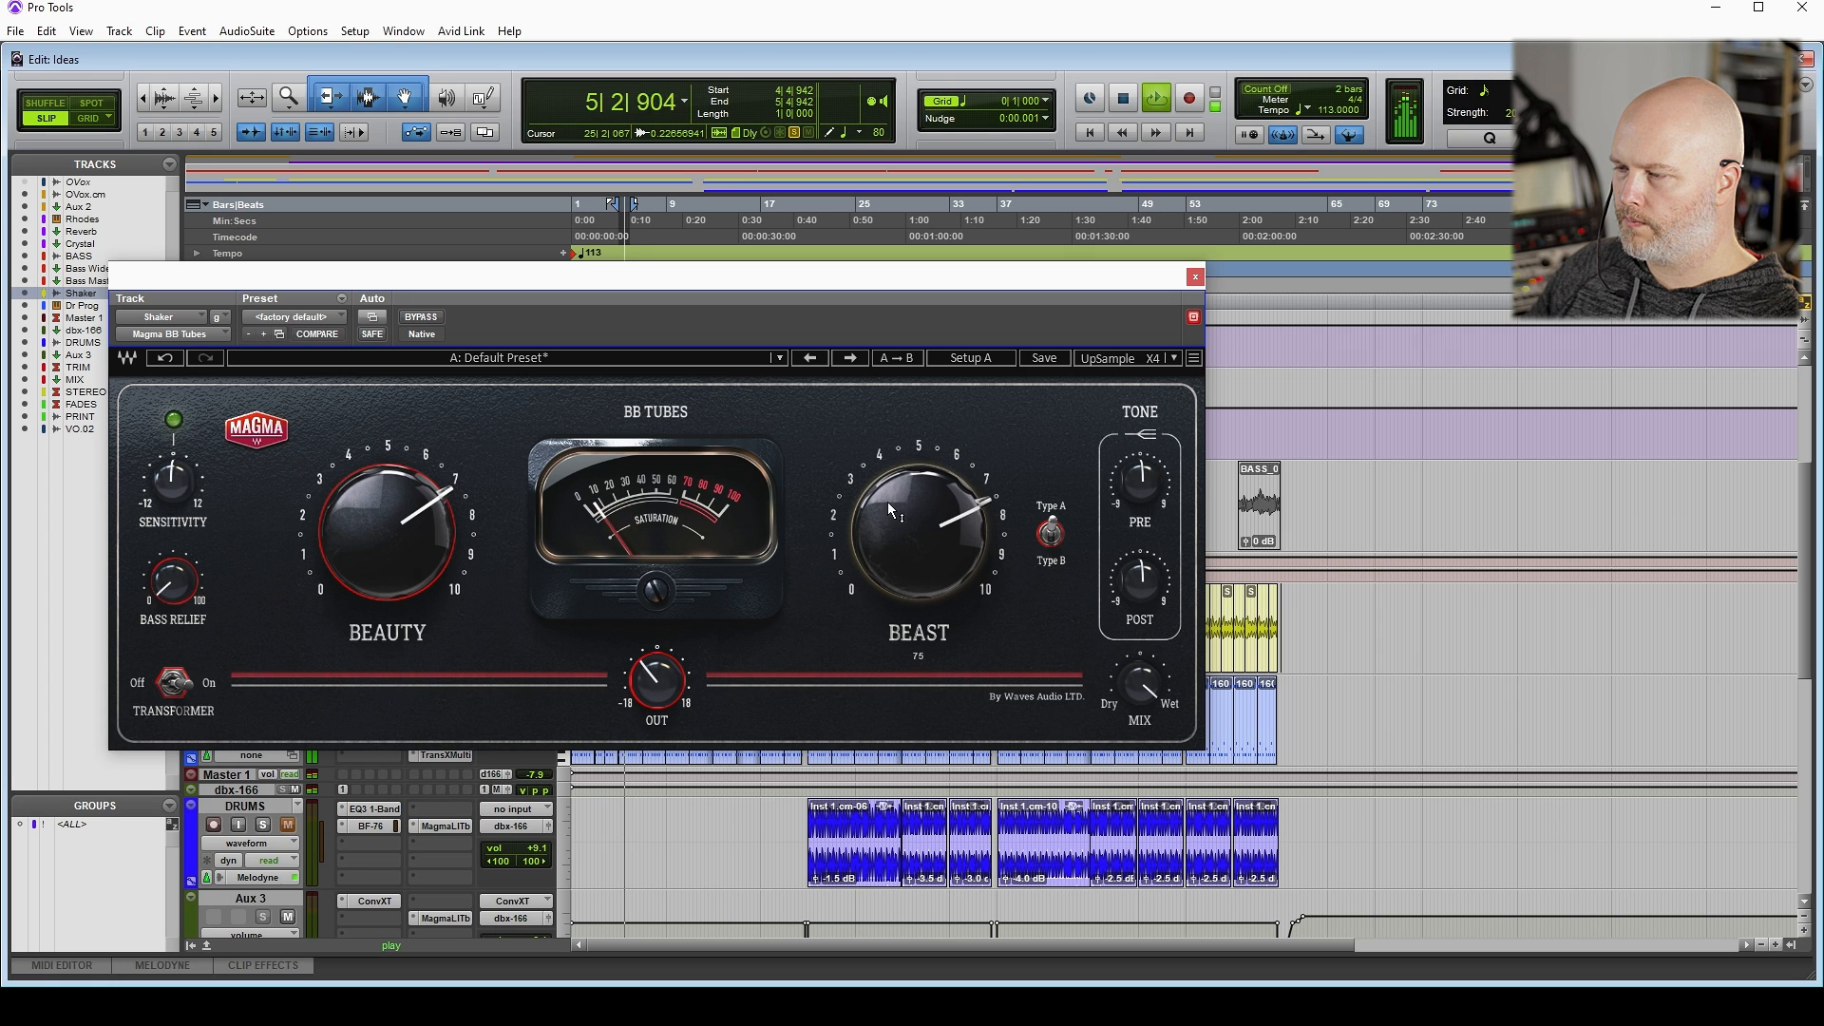
# Flip the Beast type switch, reduce Beast to about 6.5, and shape the tone with a pre cut and post boost
pyautogui.click(1049, 535)
pyautogui.moveTo(954, 534); pyautogui.dragTo(954, 545)
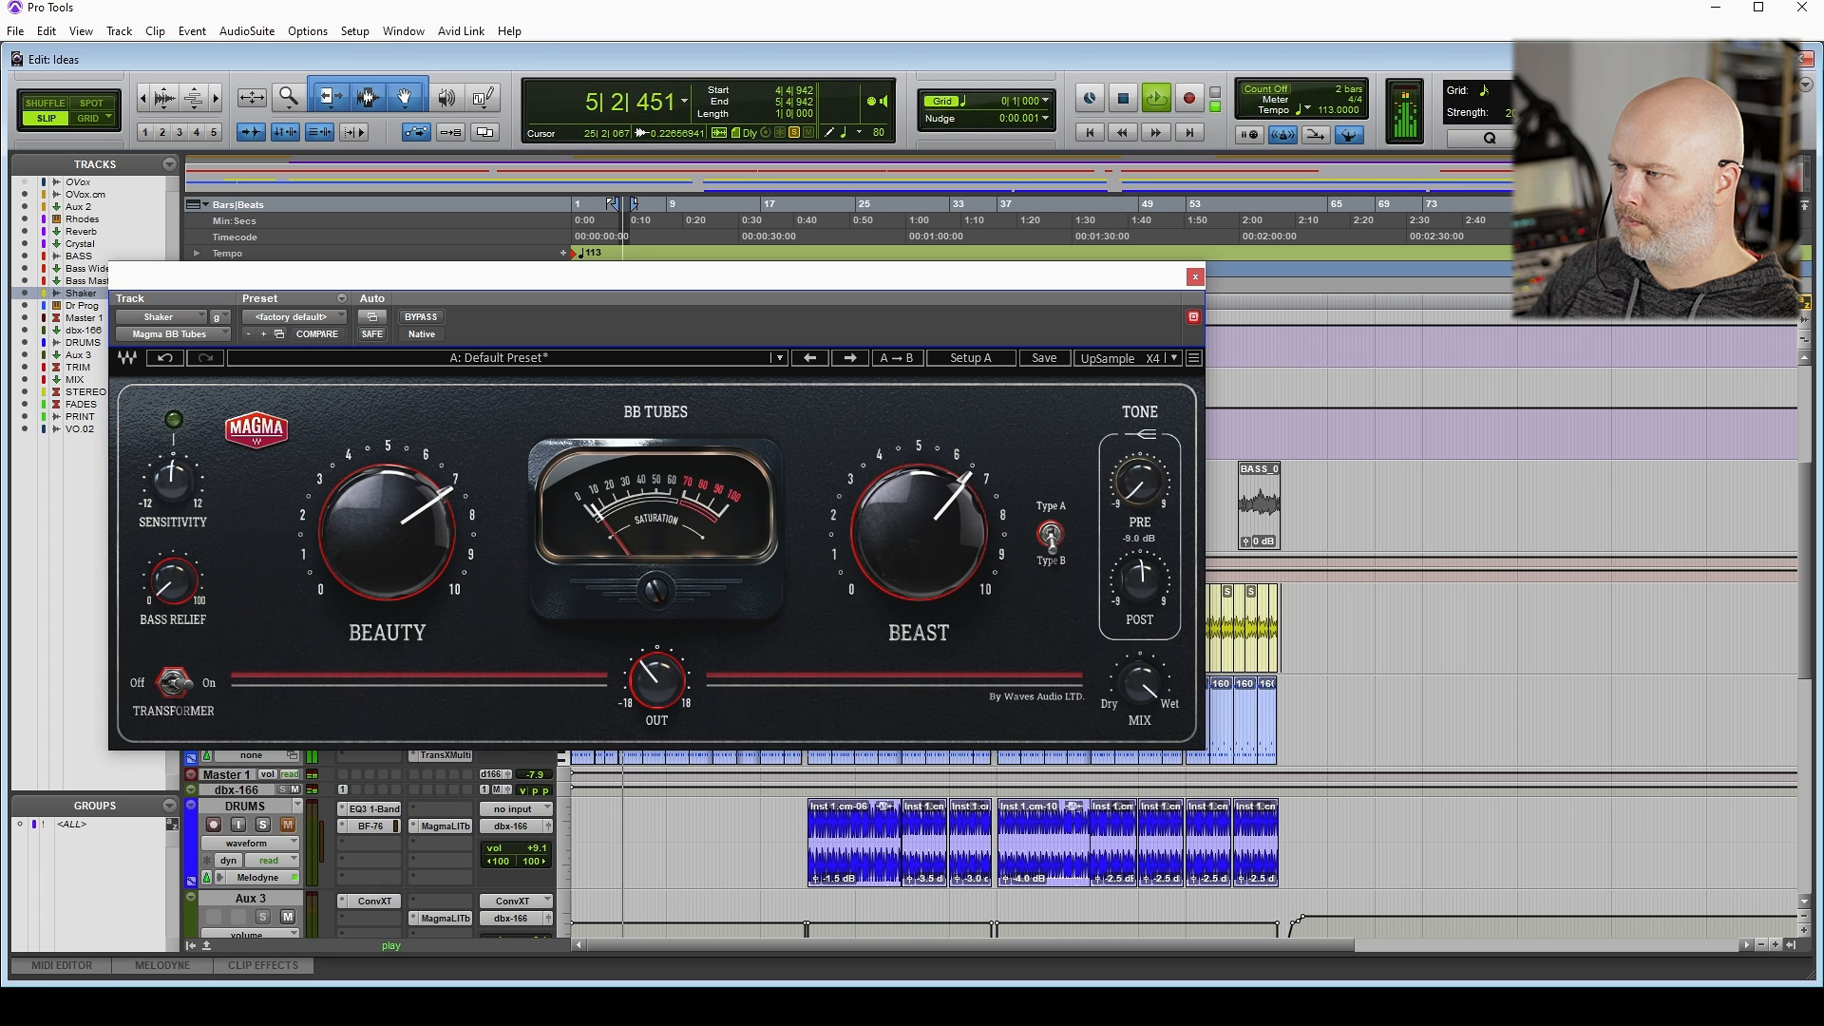
pyautogui.moveTo(1141, 582)
pyautogui.mouseDown()
pyautogui.moveTo(1141, 556)
pyautogui.moveTo(1141, 576)
pyautogui.mouseUp()
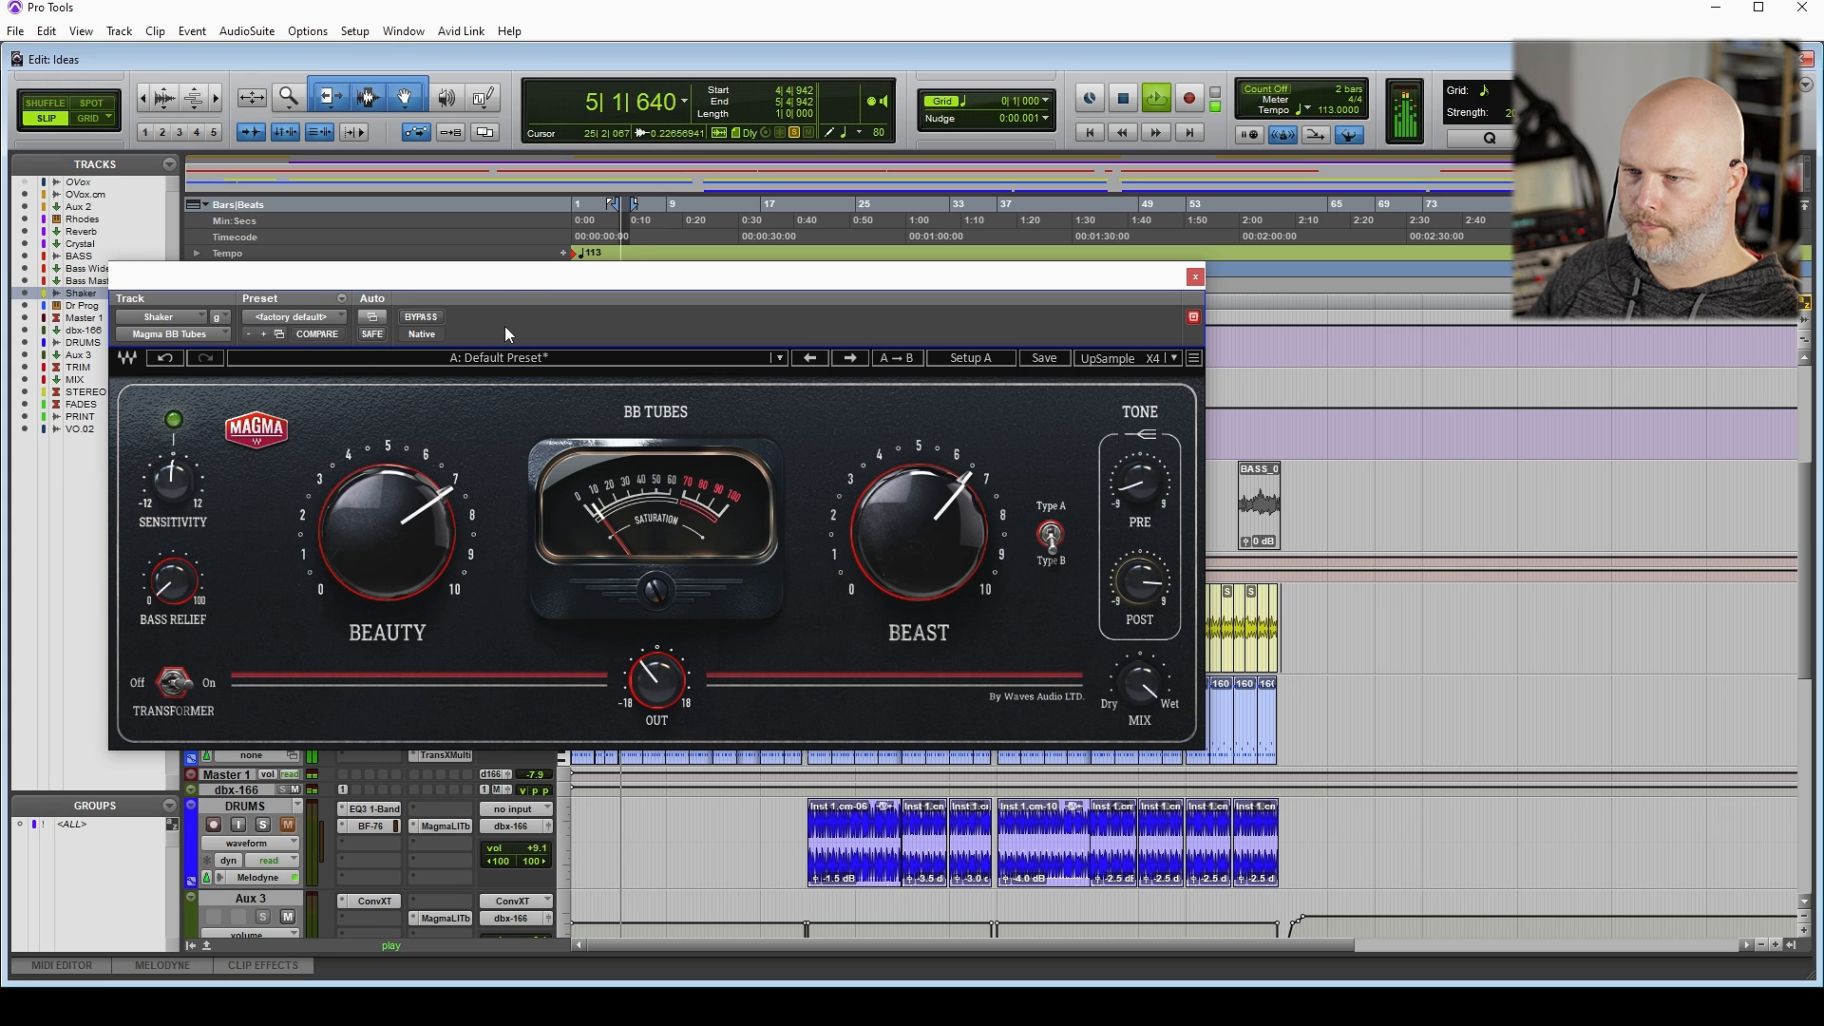
# Unsolo the shaker, play the full mix, and lower the plugin's output to about -9.3 dB
pyautogui.moveTo(504, 277); pyautogui.dragTo(794, 389)
pyautogui.press('space')
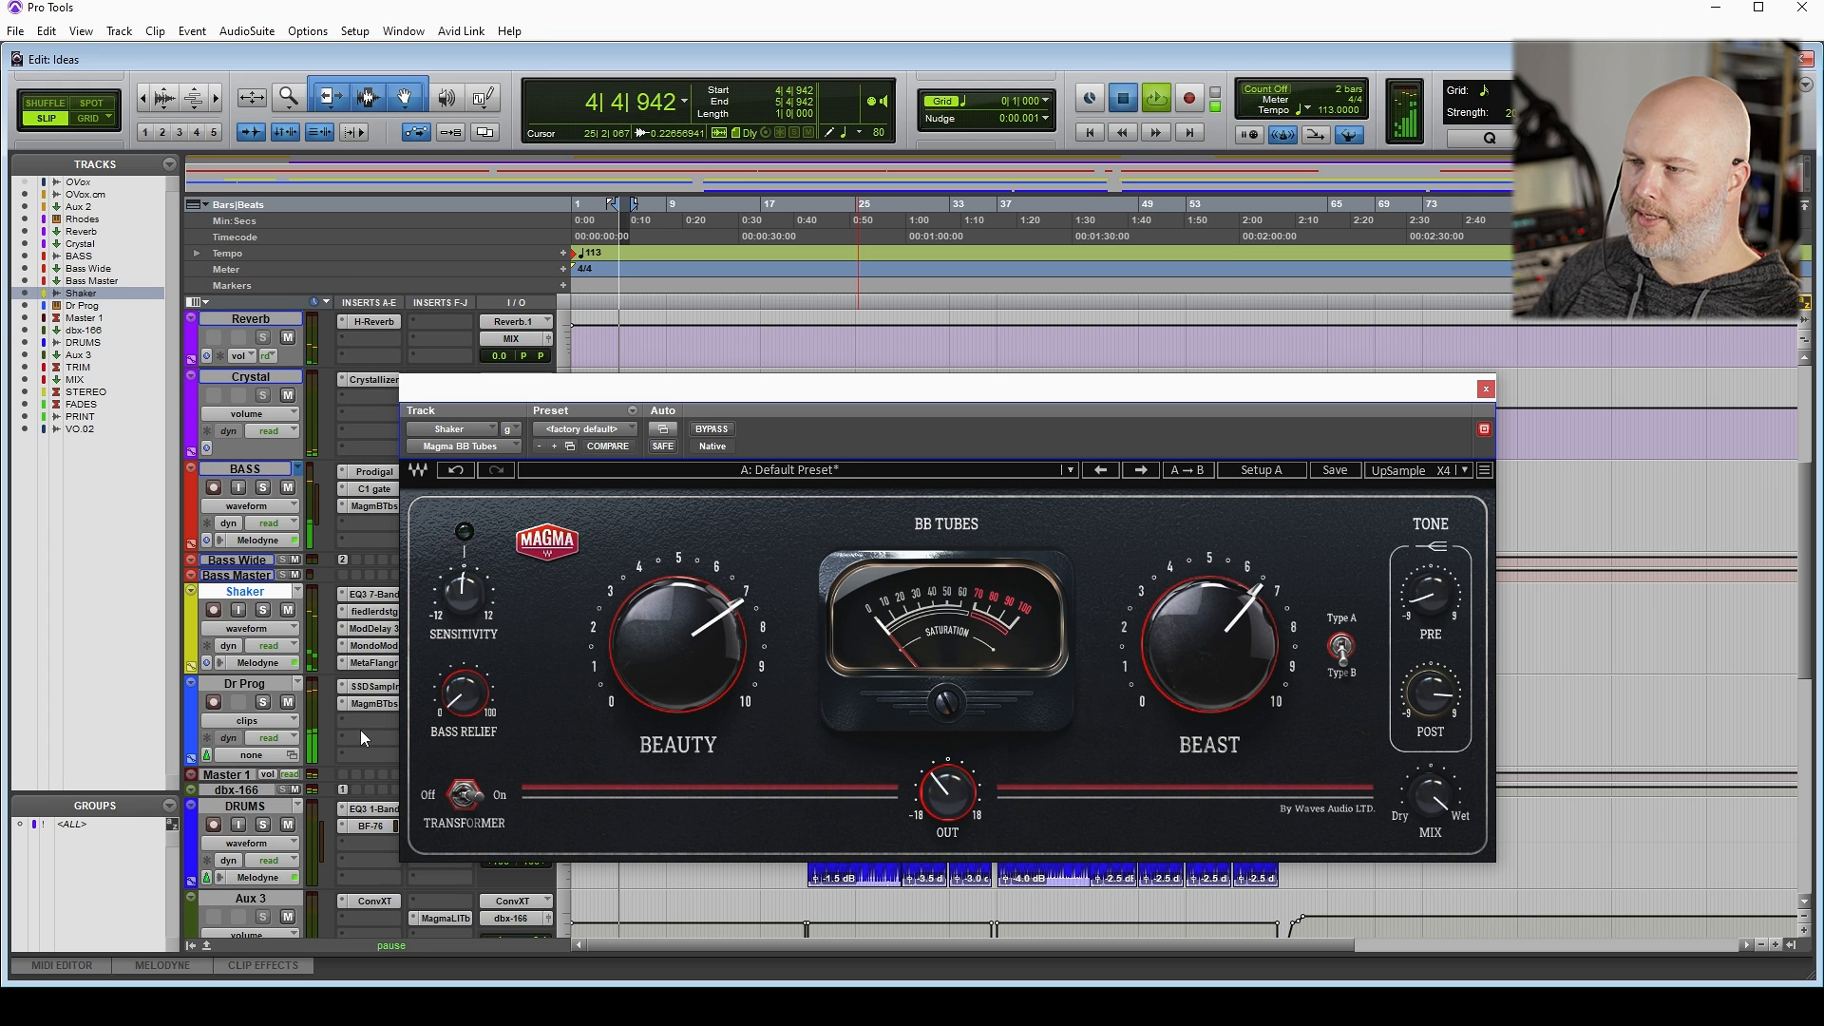
pyautogui.press('space')
pyautogui.moveTo(947, 790); pyautogui.dragTo(947, 812)
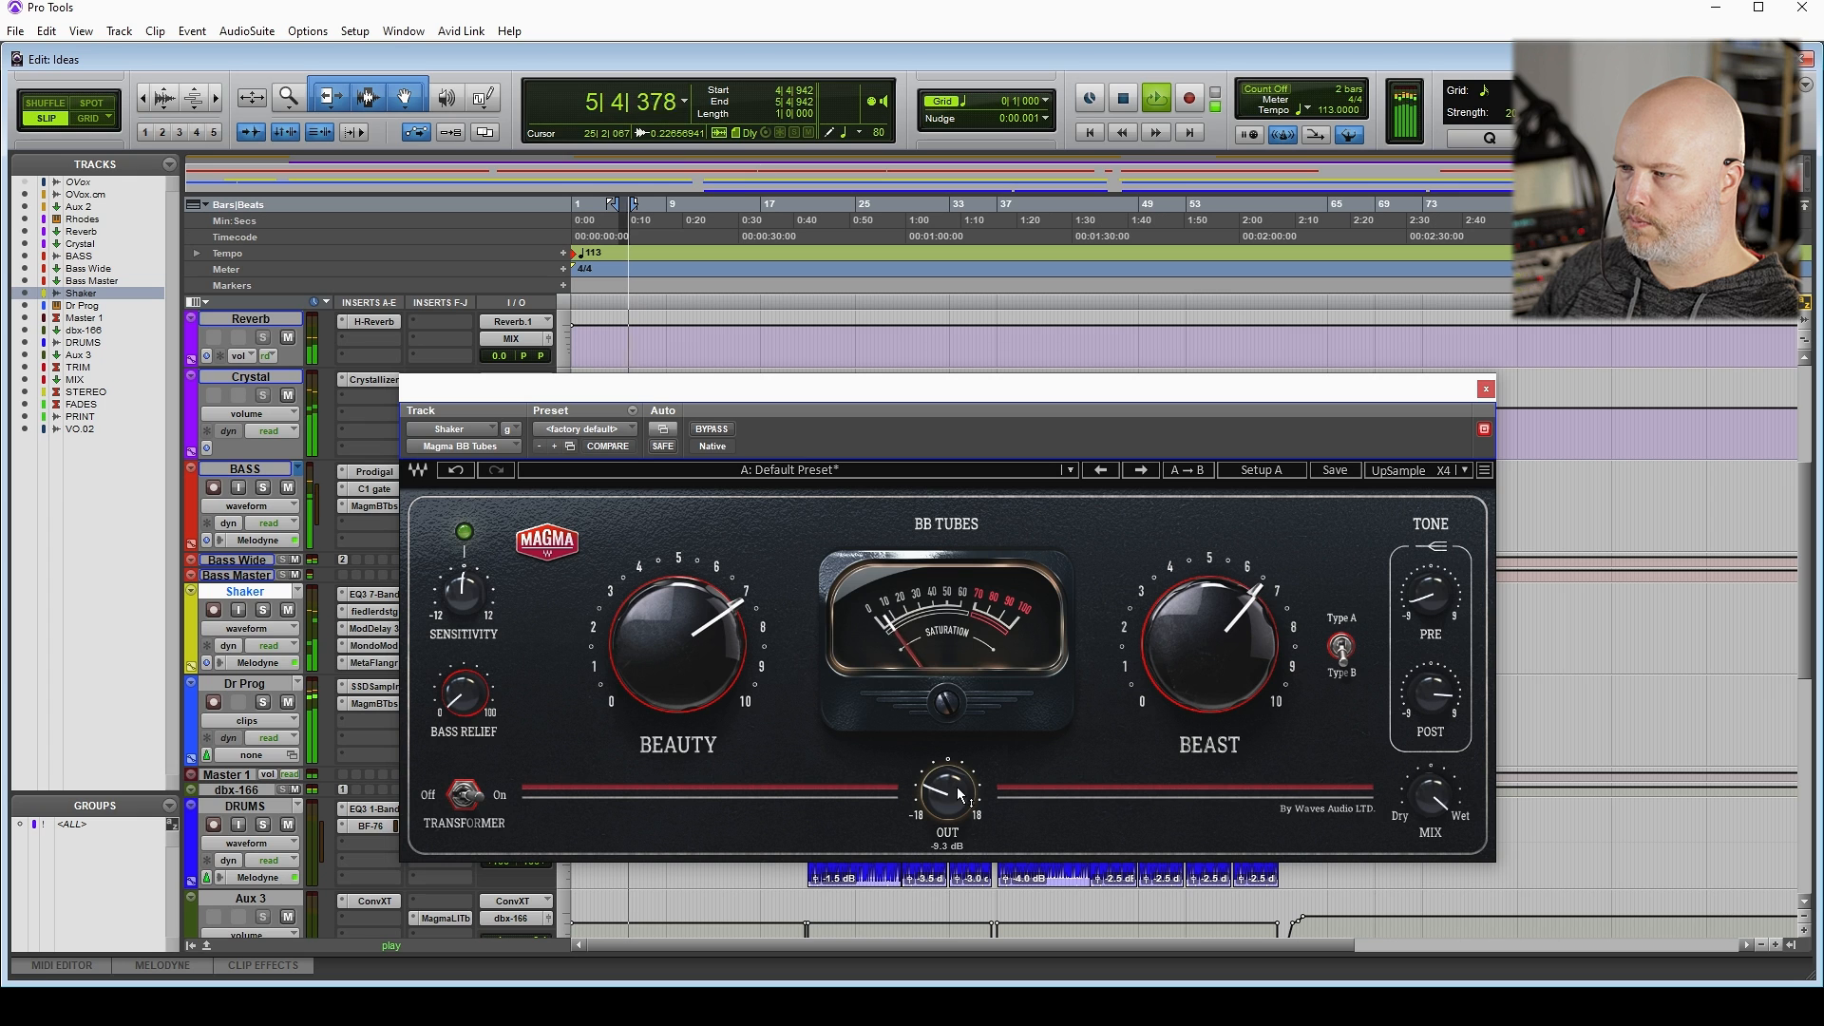
# Compare the shaker with the plugin bypassed and active in the mix, stop playback, and close the plugin window
pyautogui.click(708, 430)
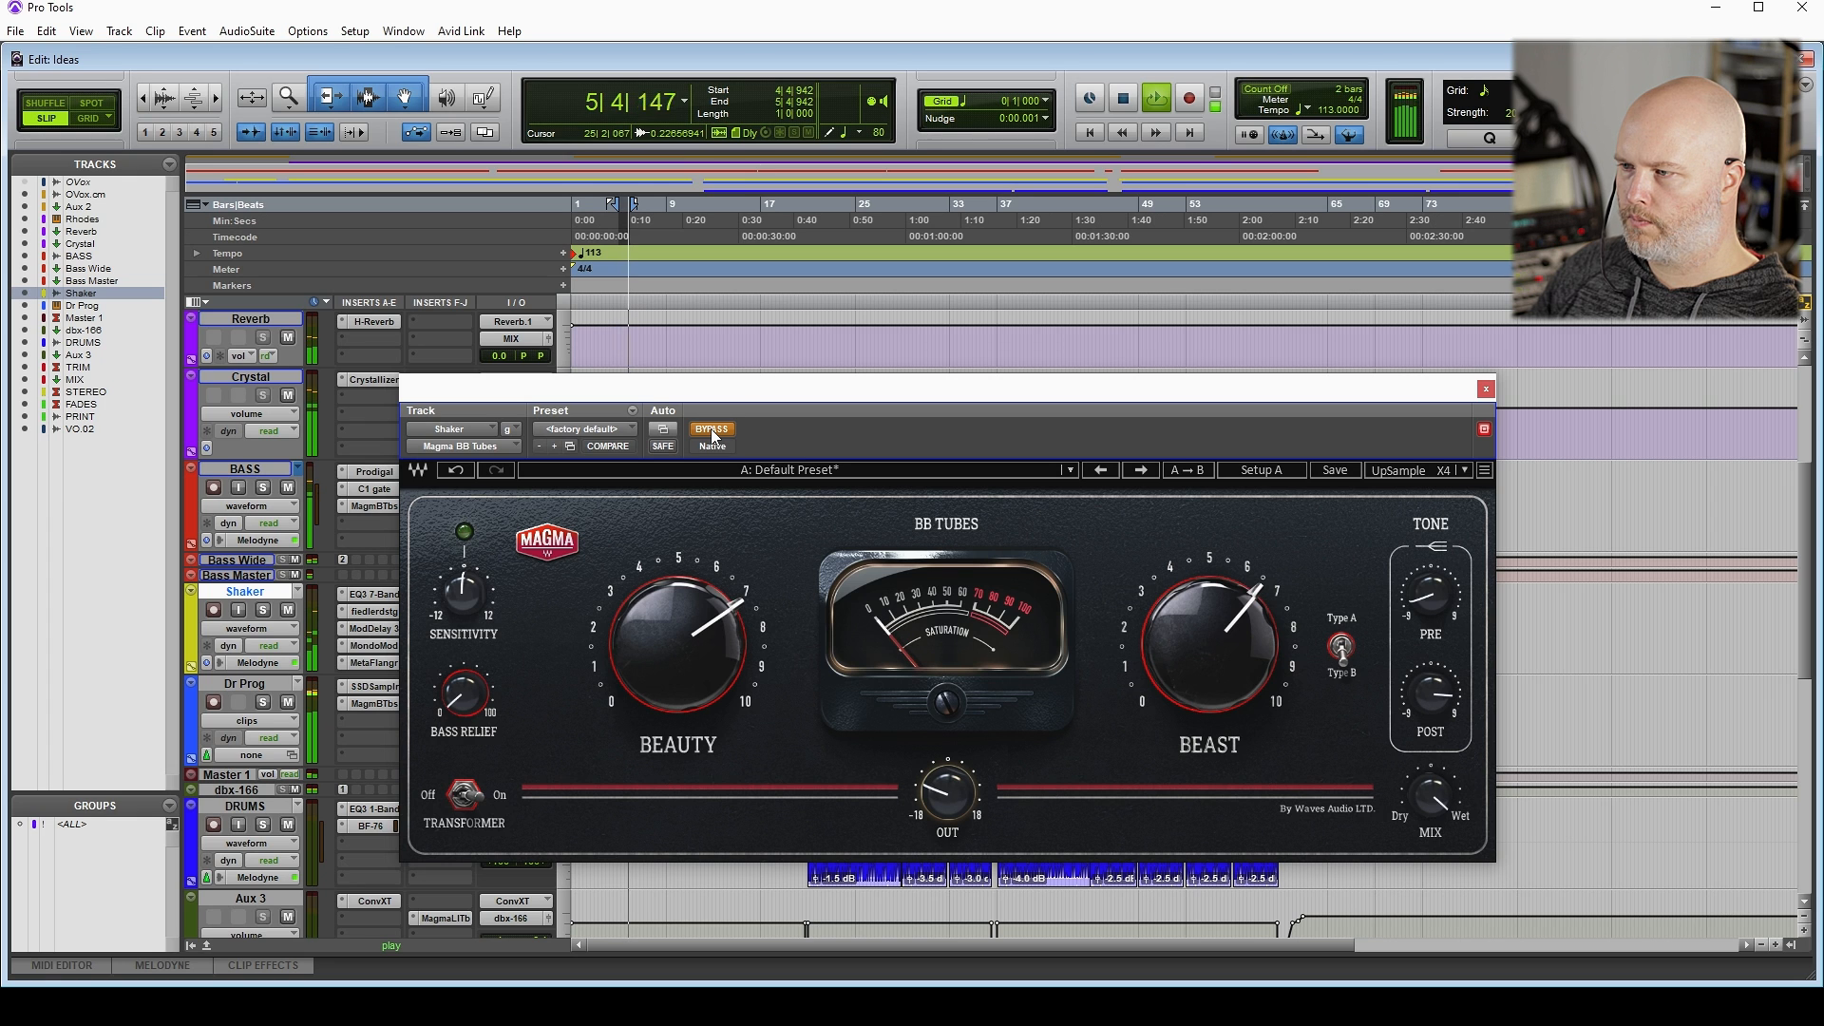
pyautogui.click(711, 430)
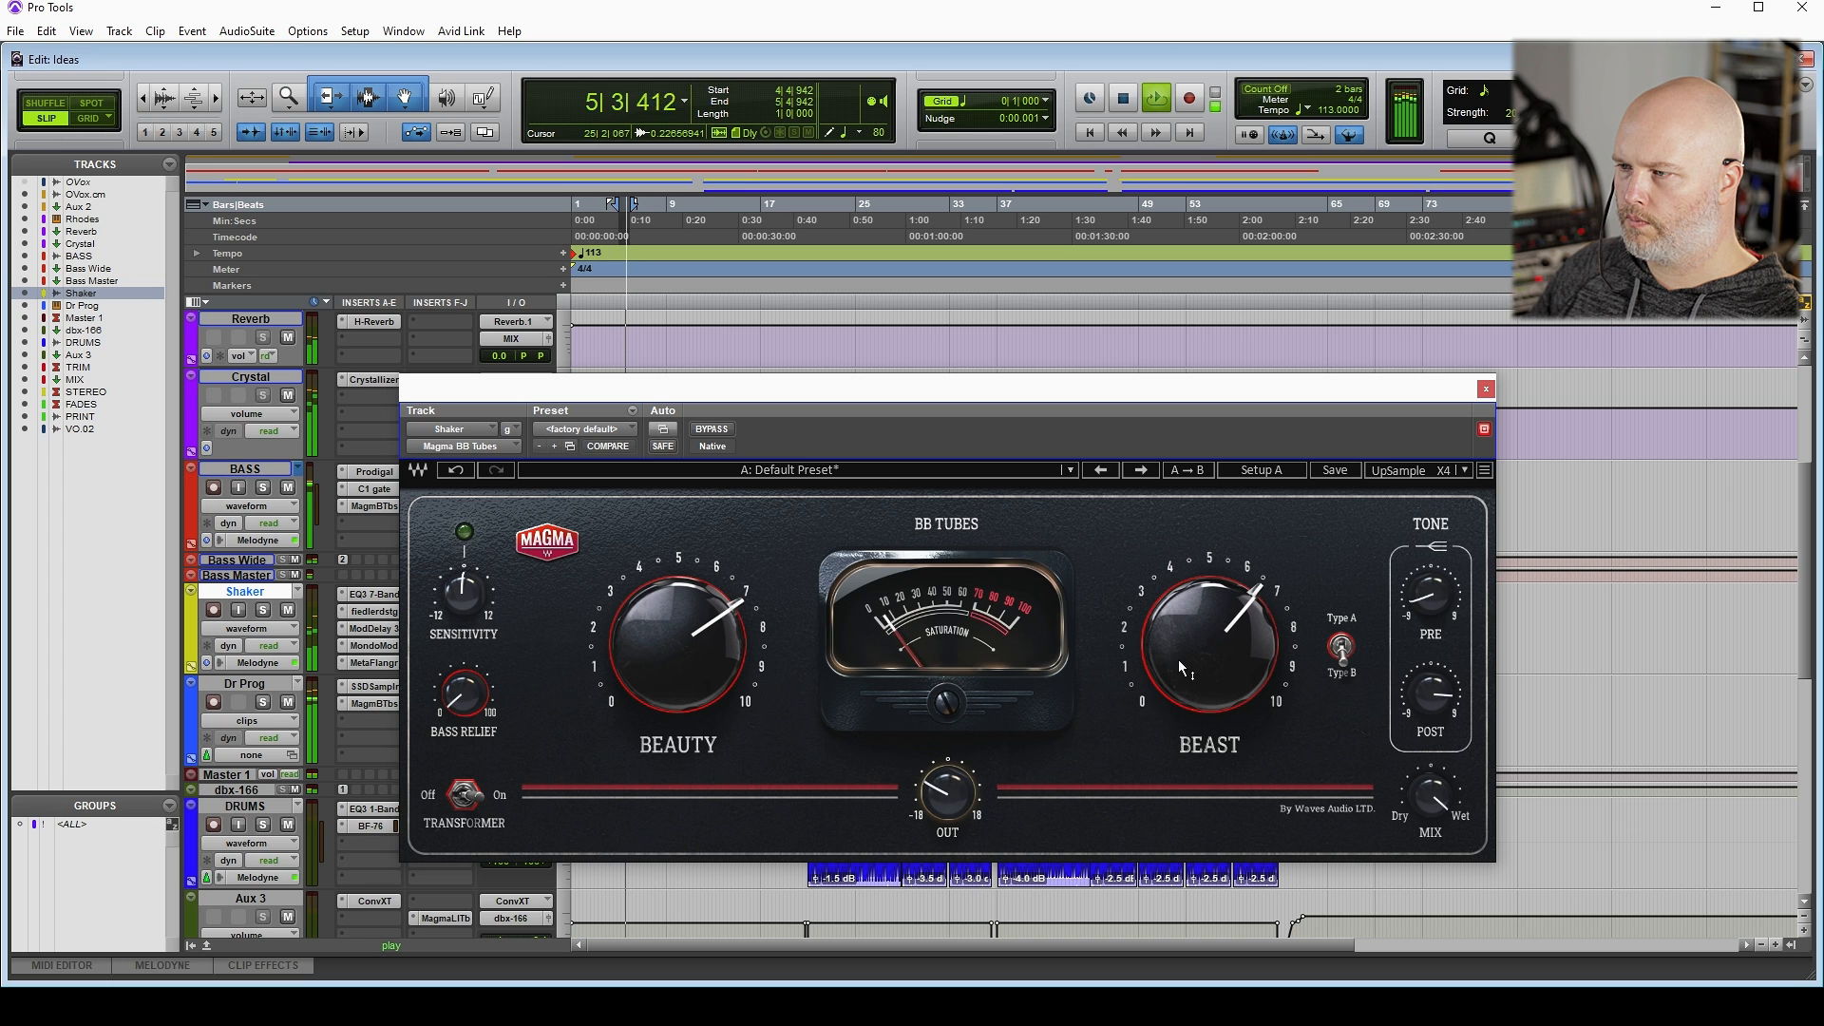
pyautogui.press('space')
pyautogui.click(1486, 388)
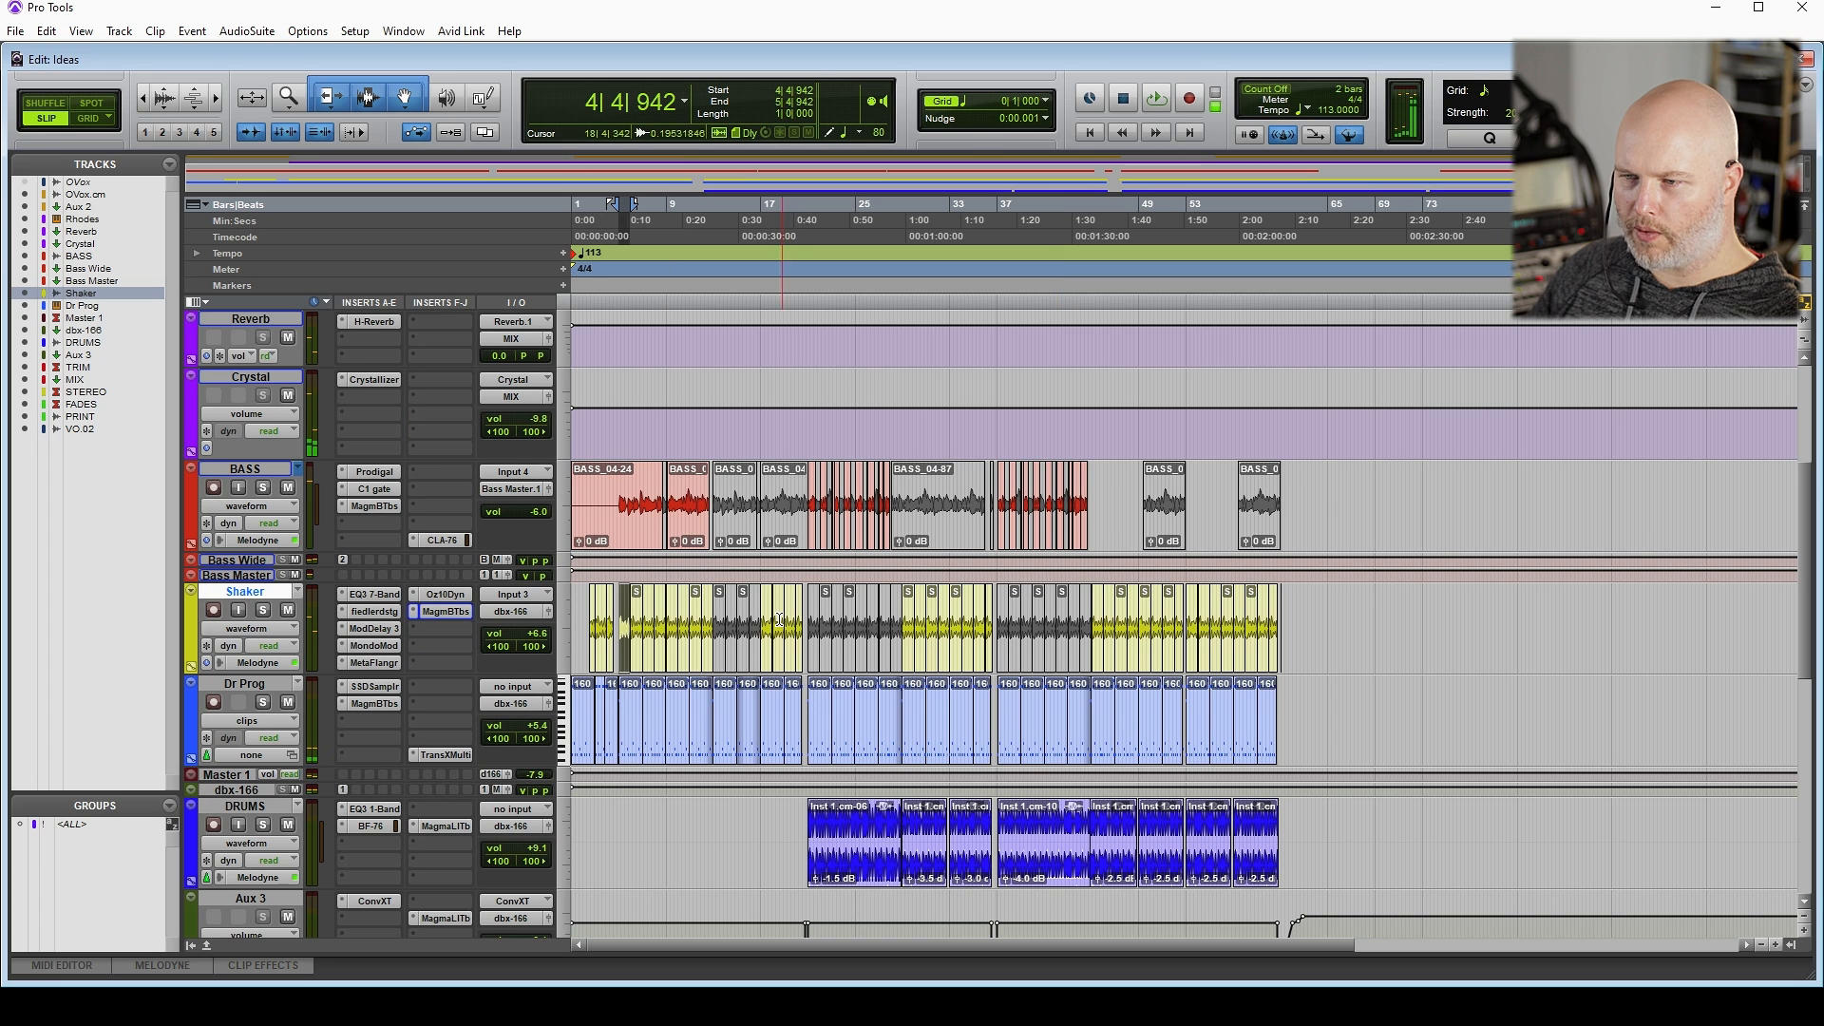
# Select the Dr Prog clip at bar 5, duplicate its Magma BB Tubes into the next insert slot, and open the copy
pyautogui.click(630, 750)
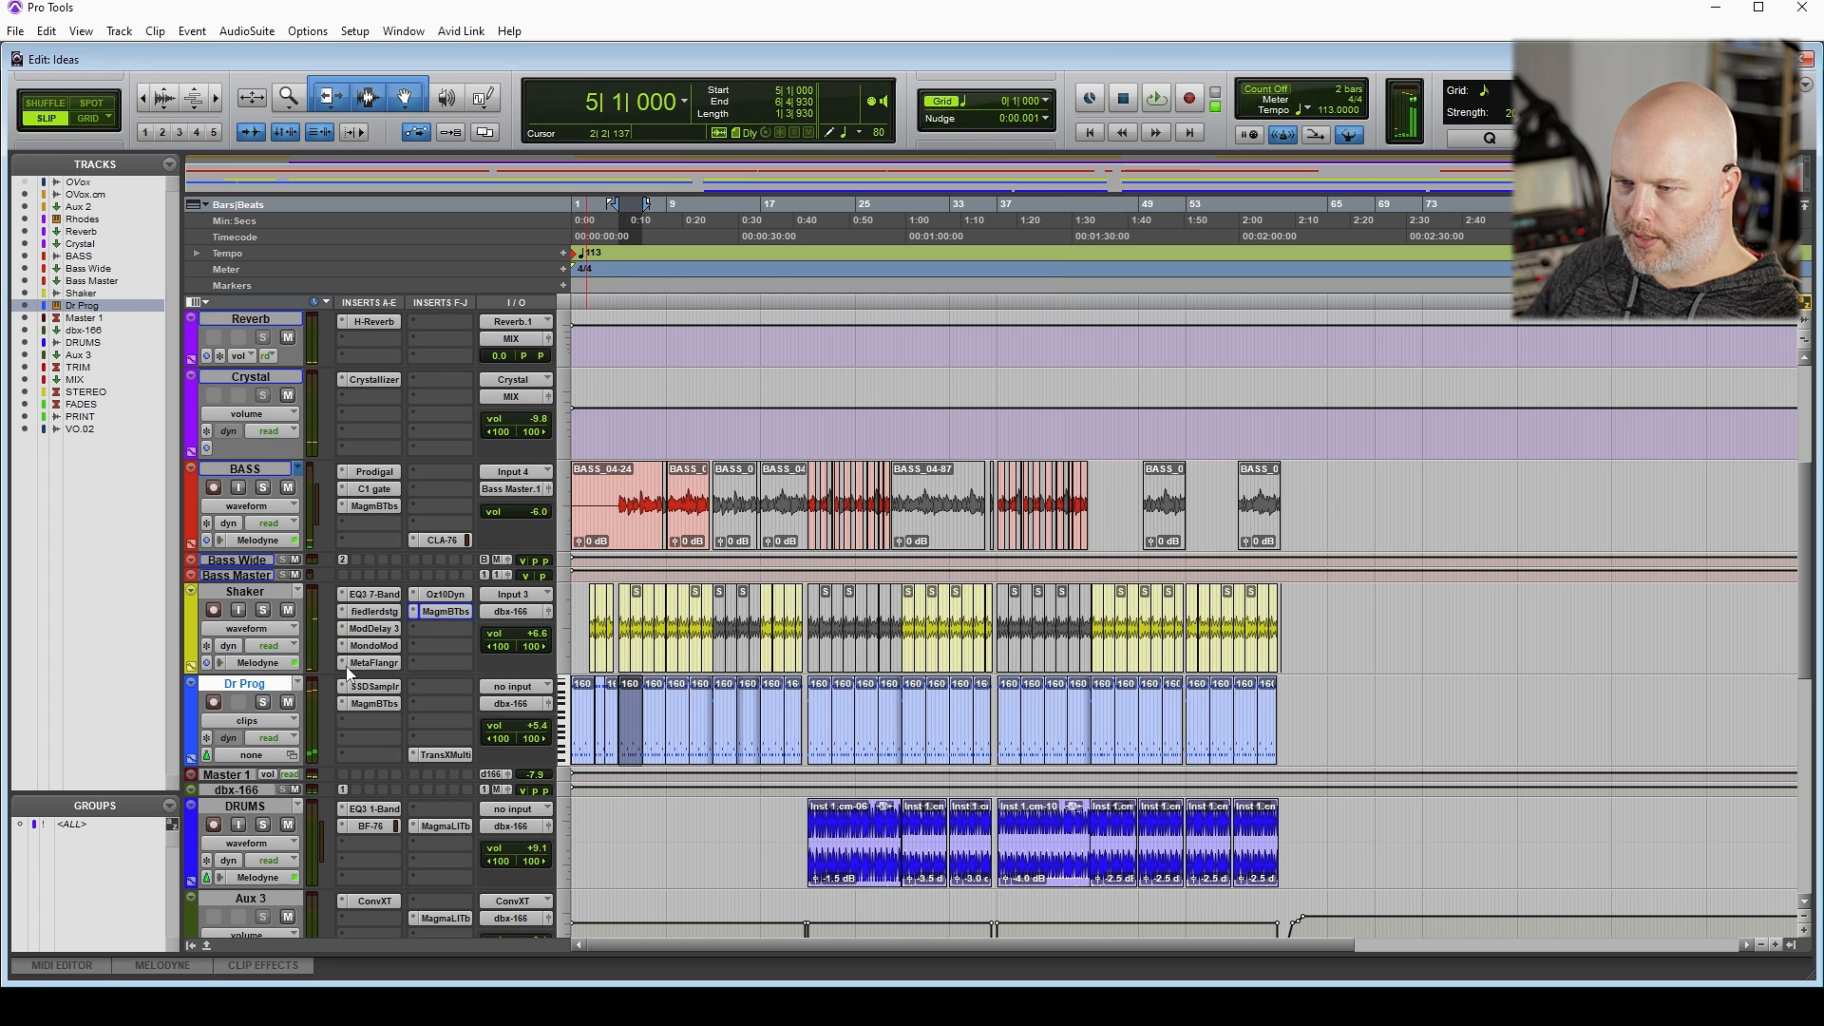
pyautogui.moveTo(373, 704); pyautogui.dragTo(377, 719)
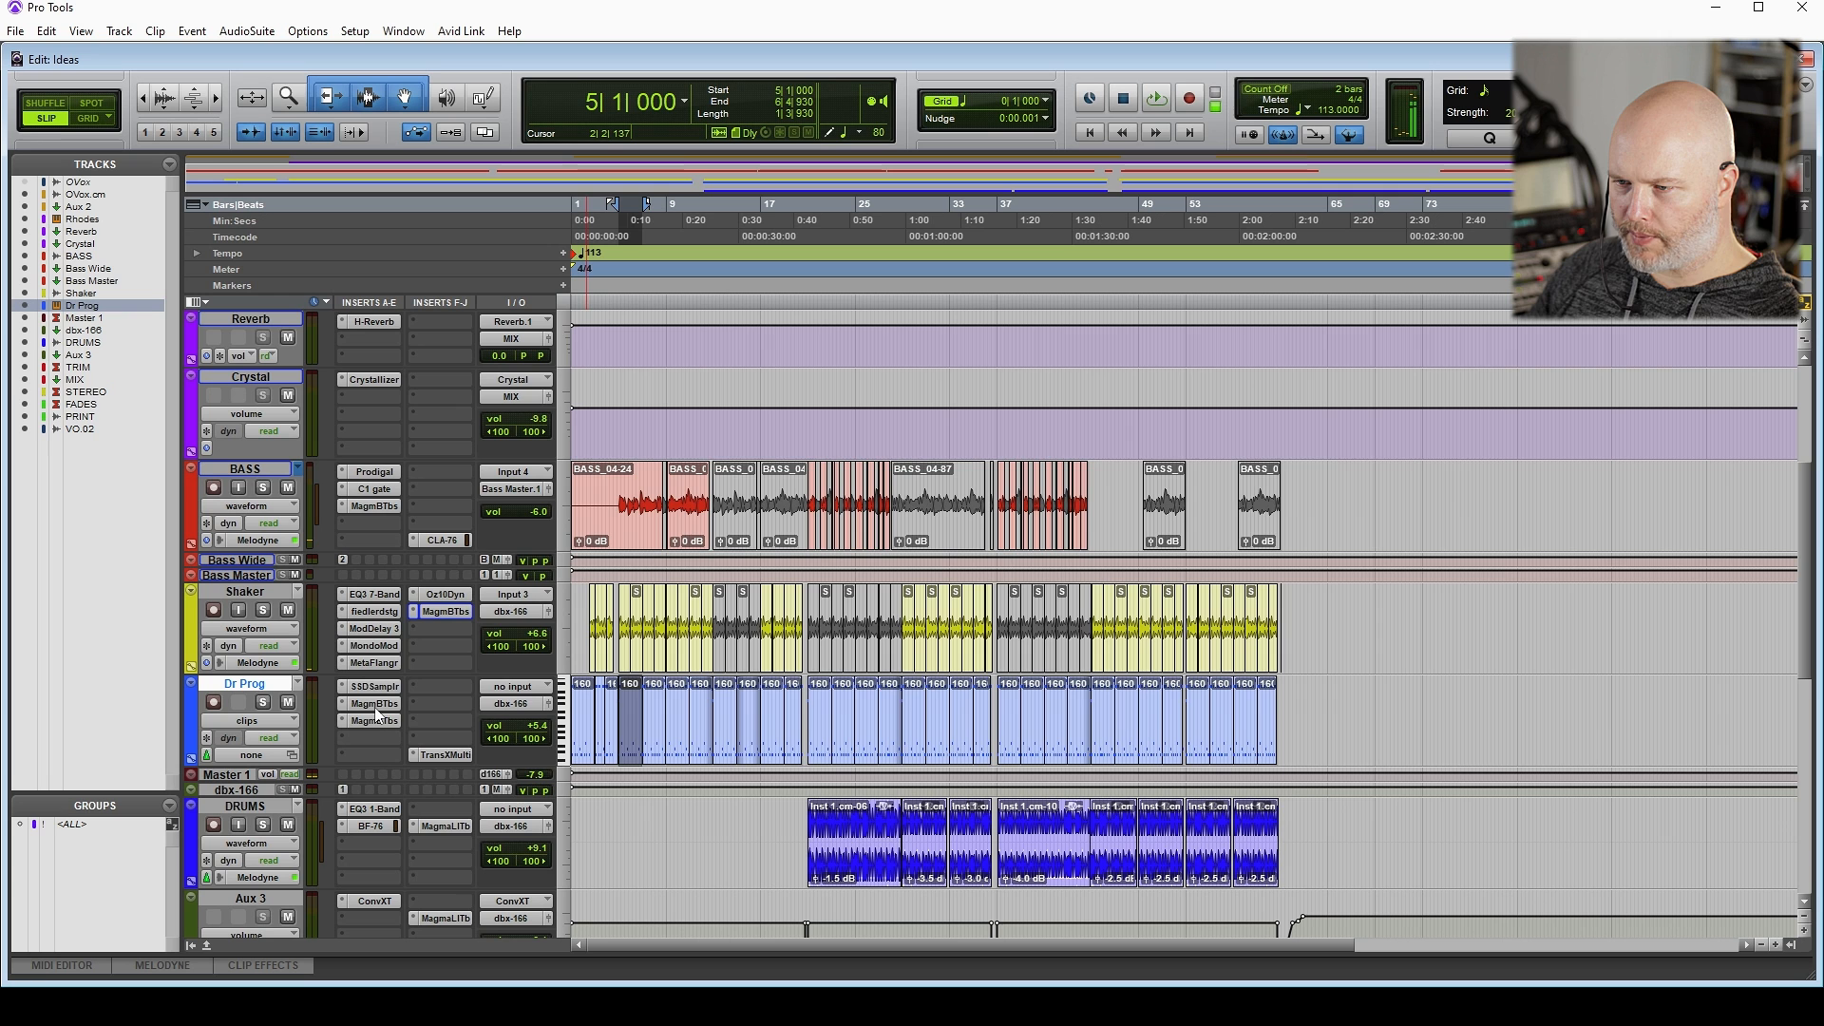
pyautogui.click(374, 720)
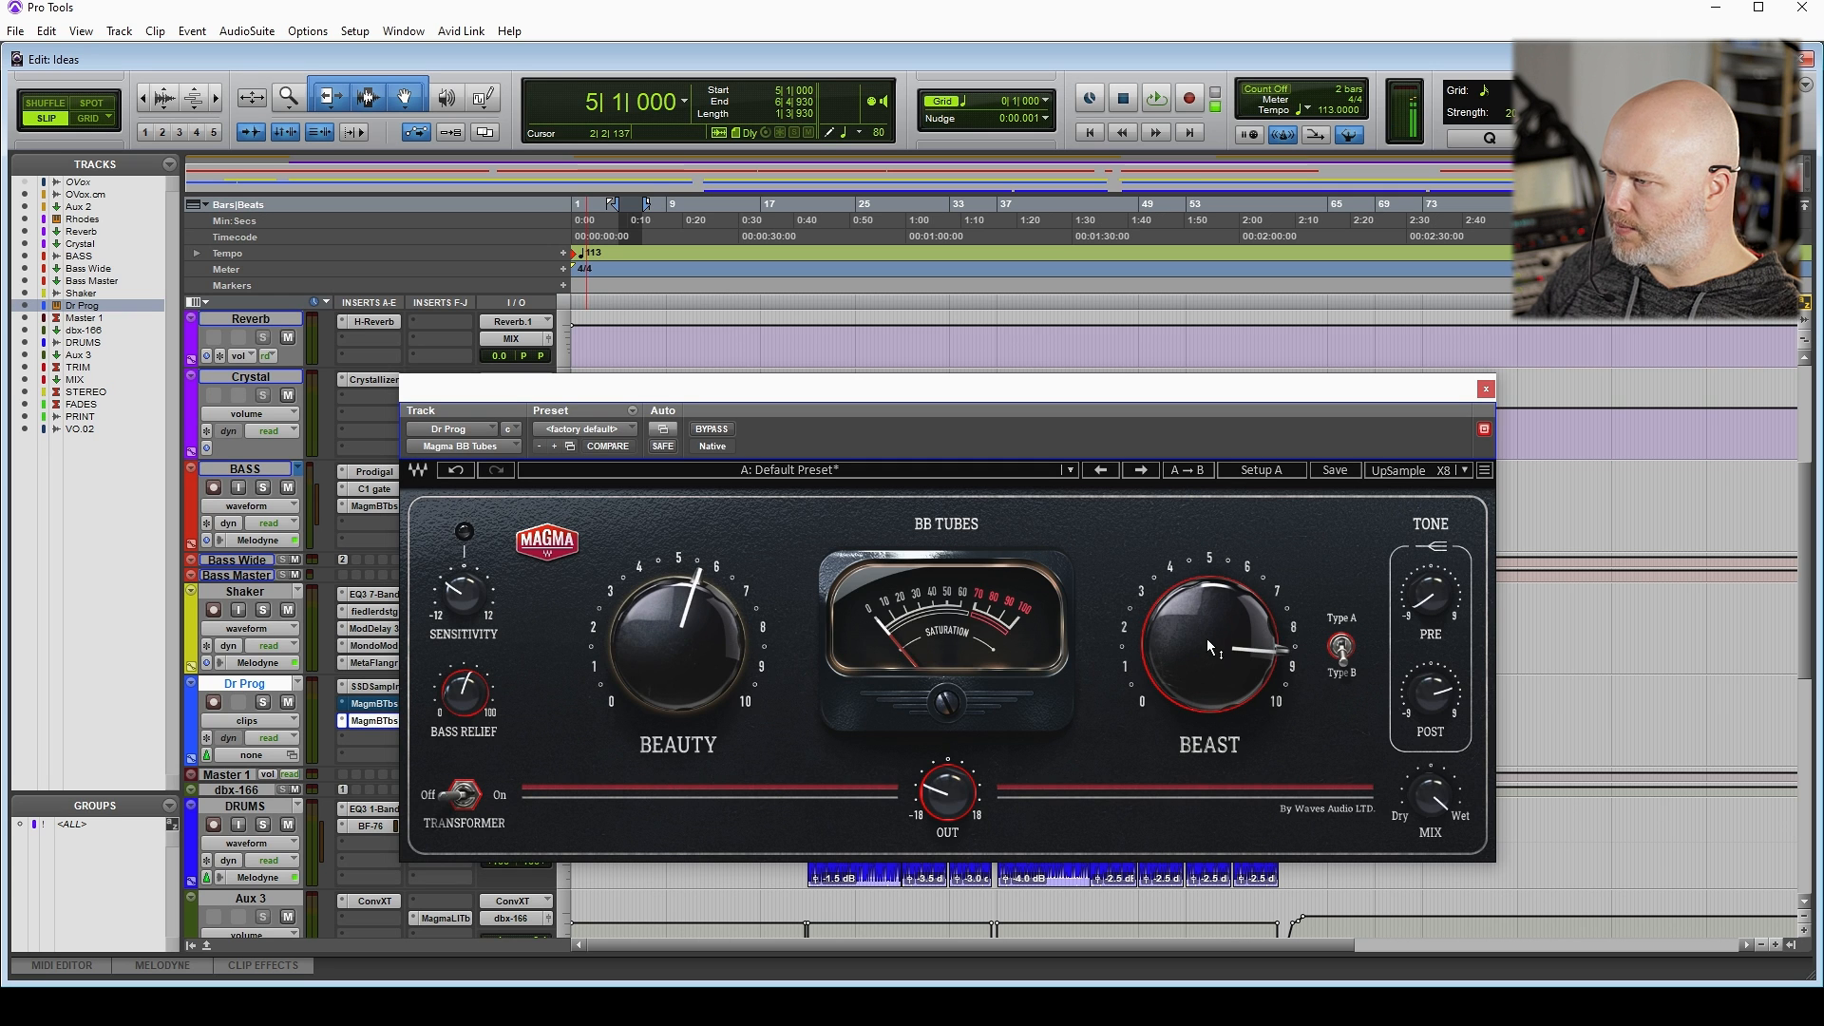
# Play the full mix and adjust the Dr Prog copy, setting Beast to about 6.5 and the pre tone near 0 dB
pyautogui.press('space')
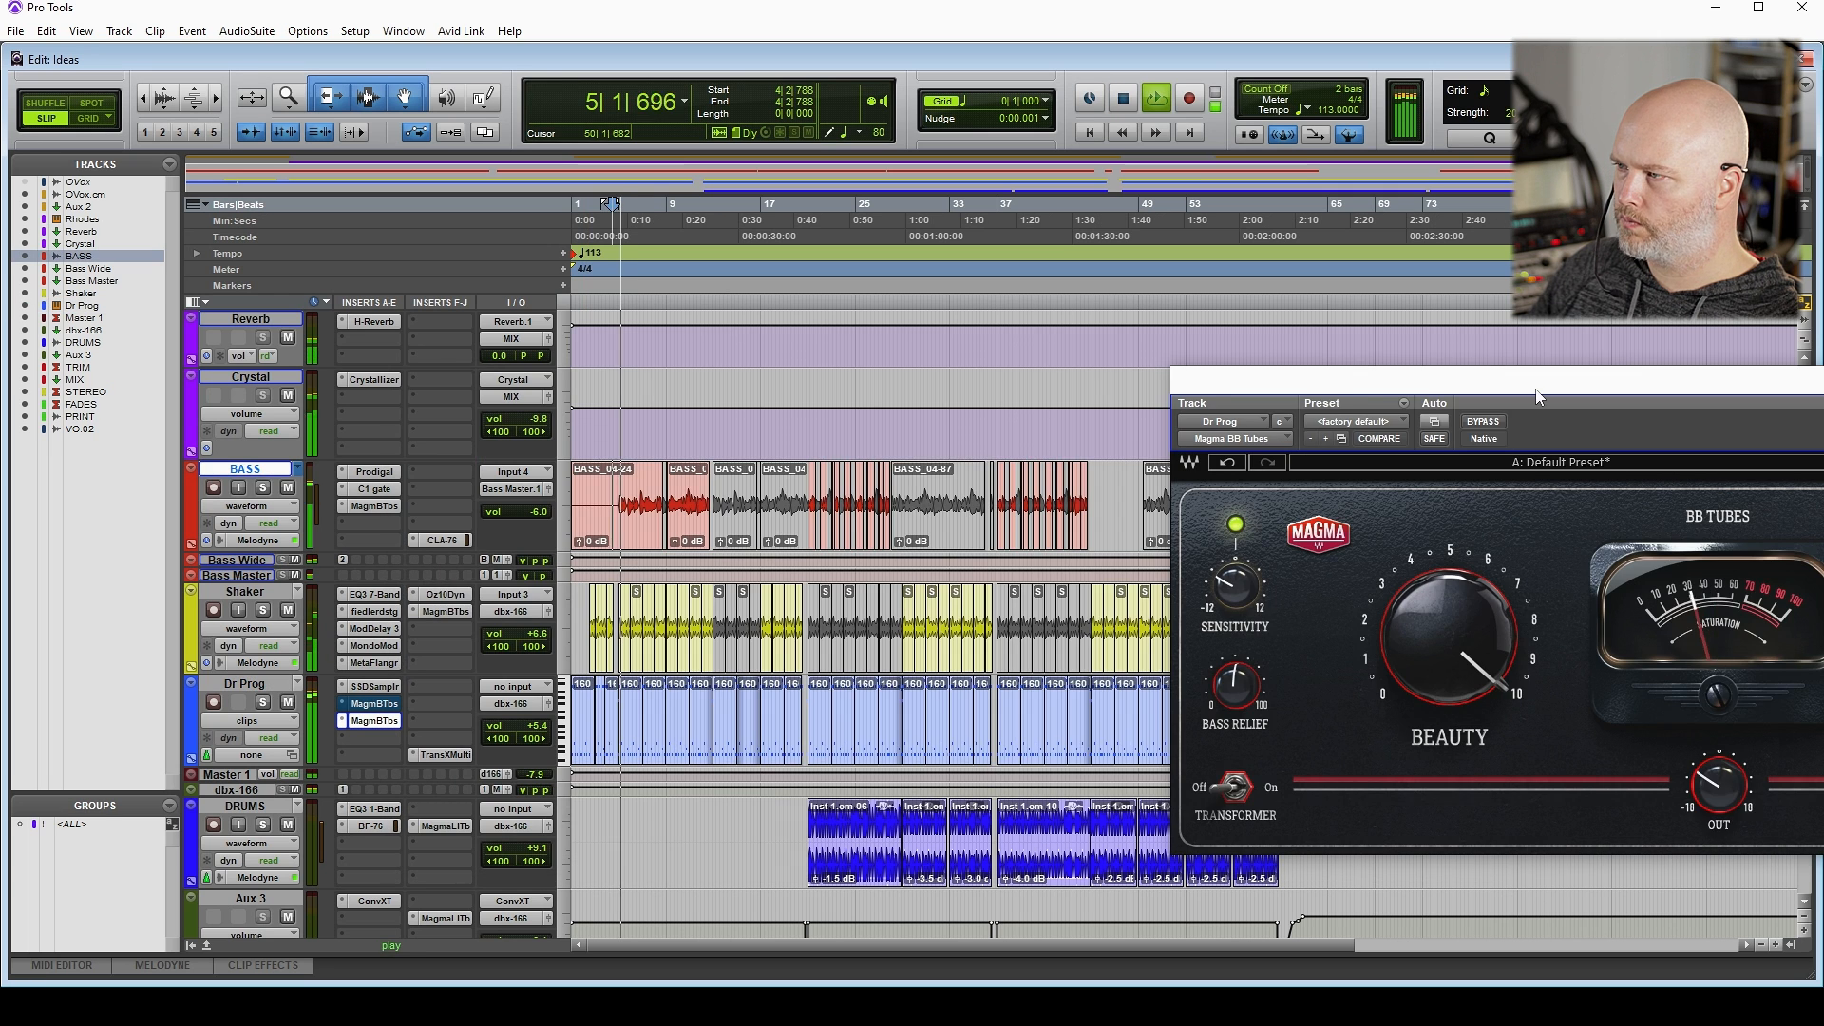
pyautogui.moveTo(1537, 390); pyautogui.dragTo(931, 376)
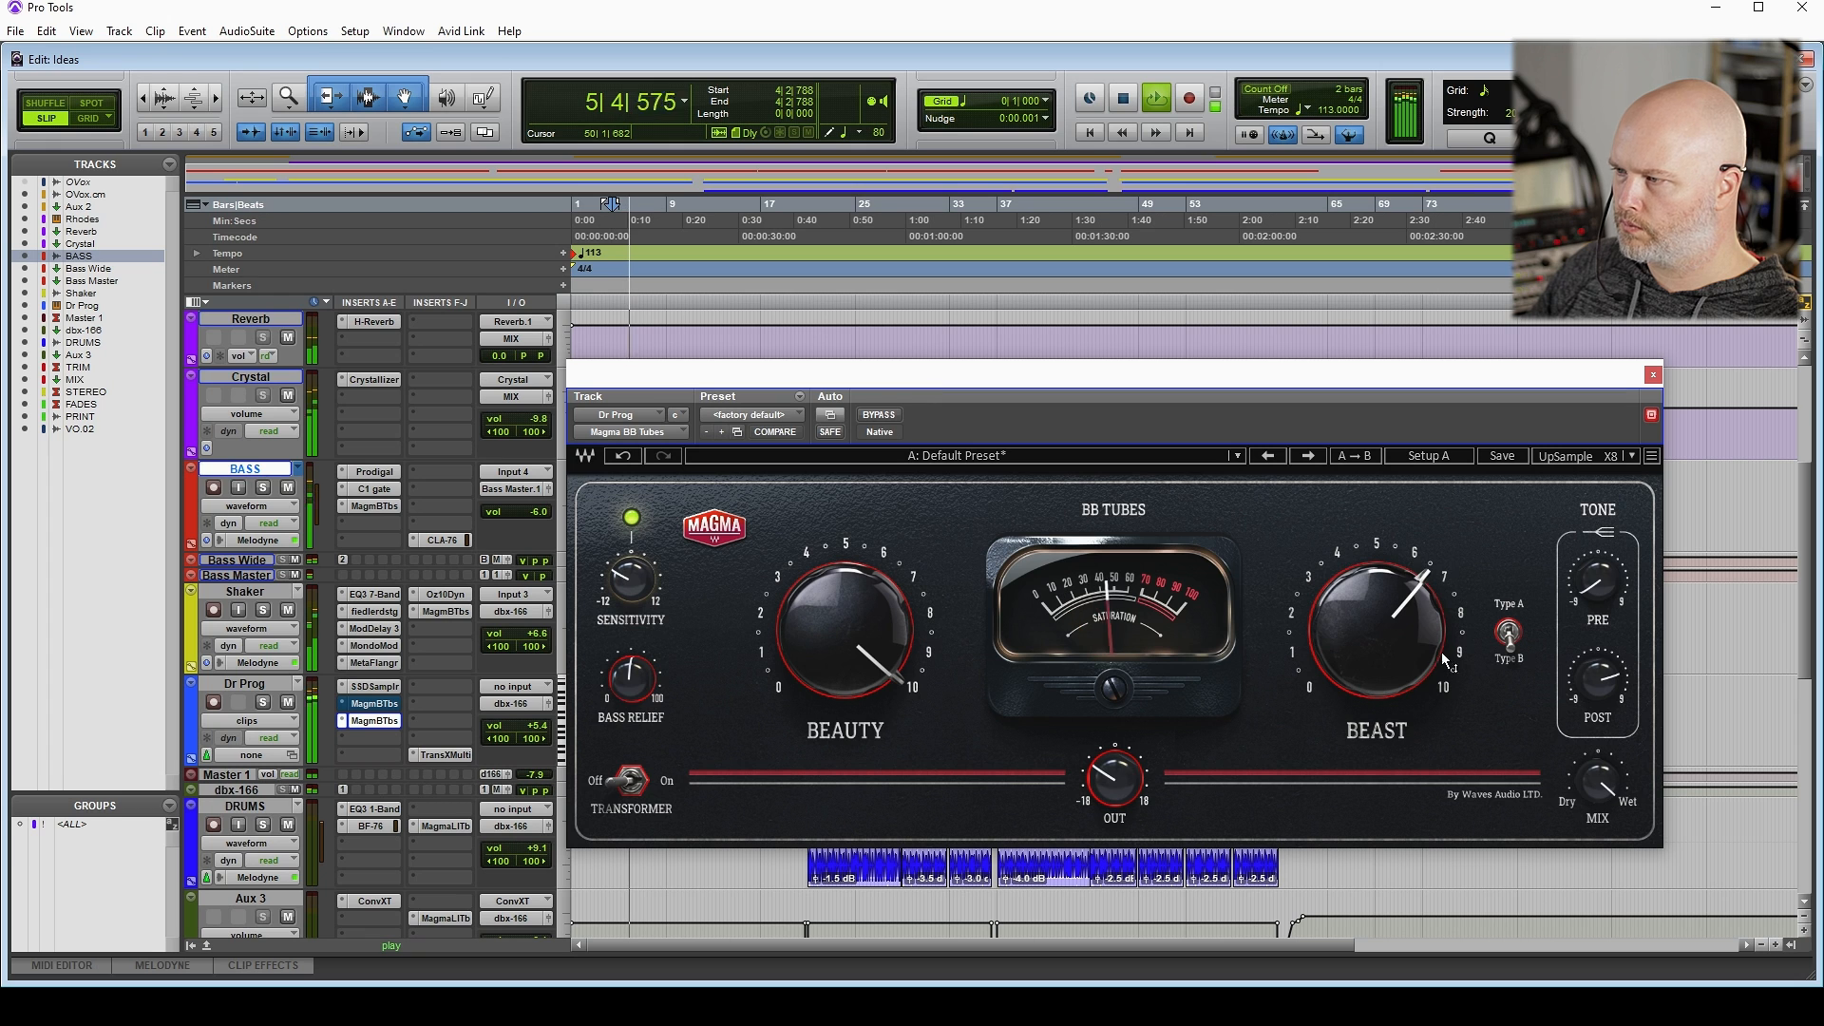
pyautogui.moveTo(1377, 631); pyautogui.dragTo(1376, 688)
pyautogui.moveTo(1598, 577); pyautogui.dragTo(1598, 591)
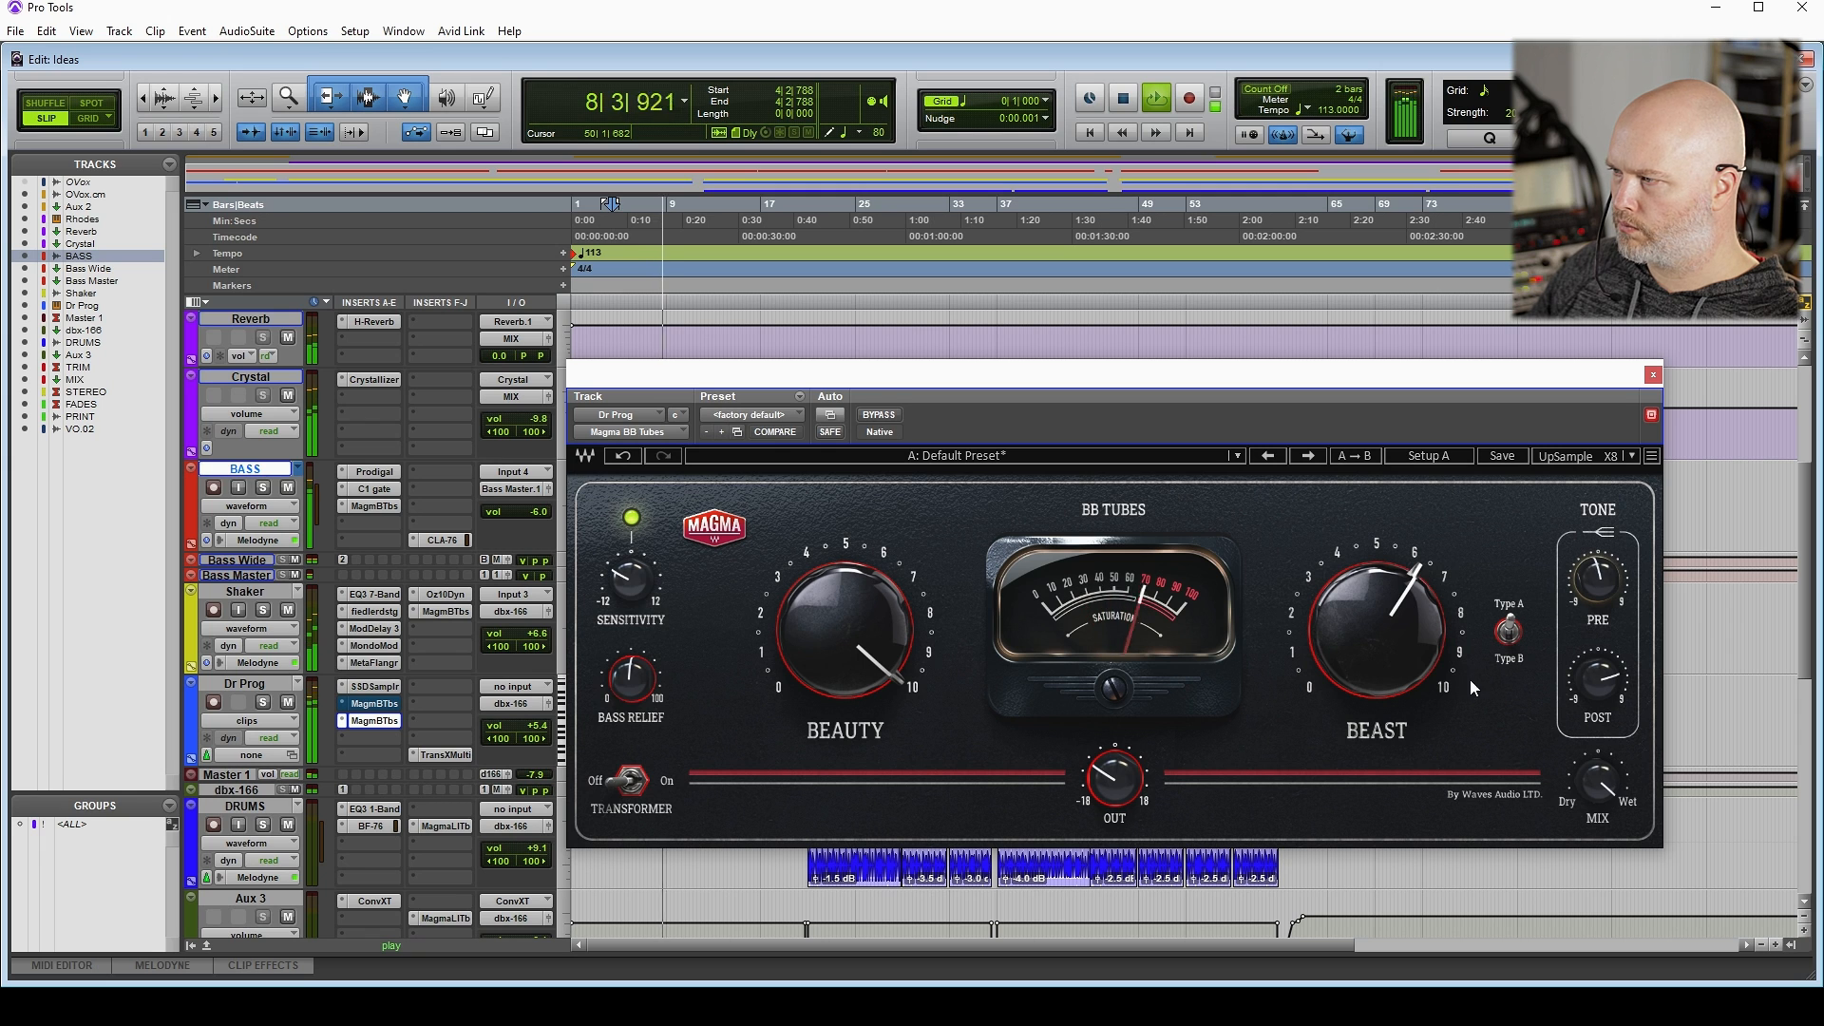
# Lower Beast to about 4 on the Dr Prog copy, reduce its output, compare the mix dry and wet, then stop and close the plugin
pyautogui.moveTo(1377, 631); pyautogui.dragTo(1376, 665)
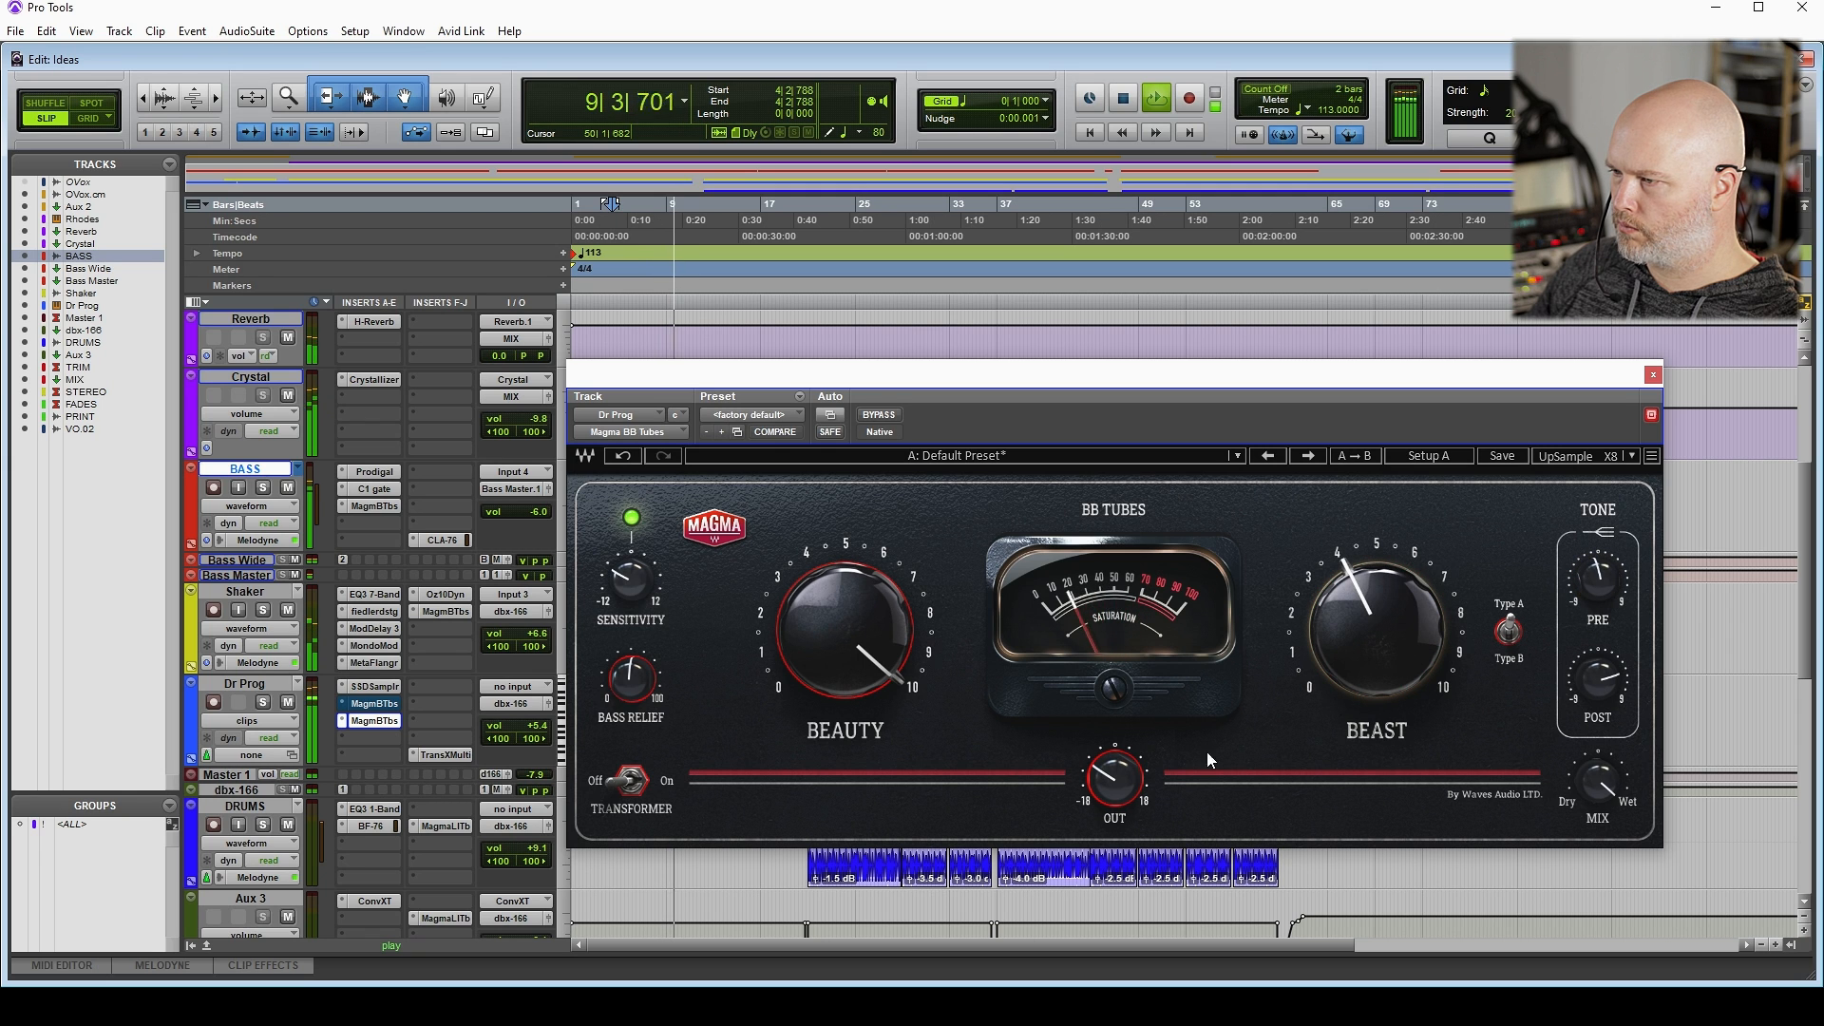
pyautogui.moveTo(1115, 777); pyautogui.dragTo(1114, 789)
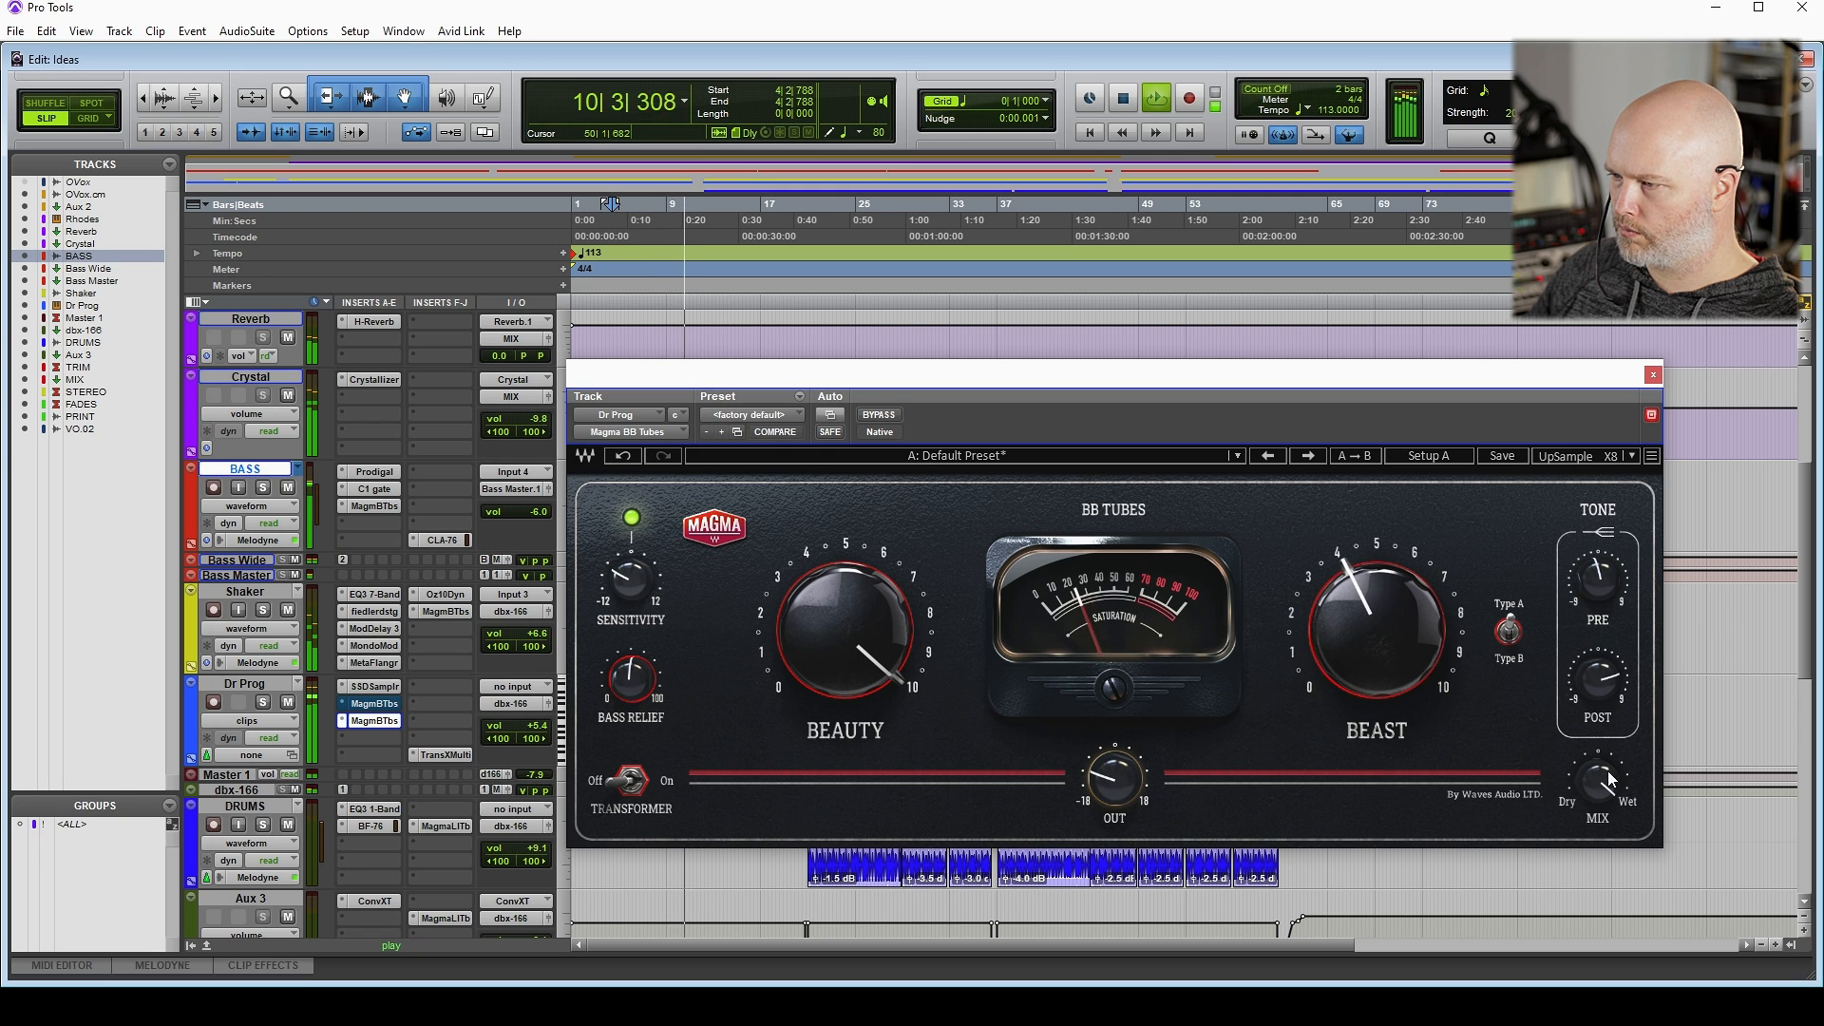
pyautogui.moveTo(1598, 781); pyautogui.dragTo(1599, 817)
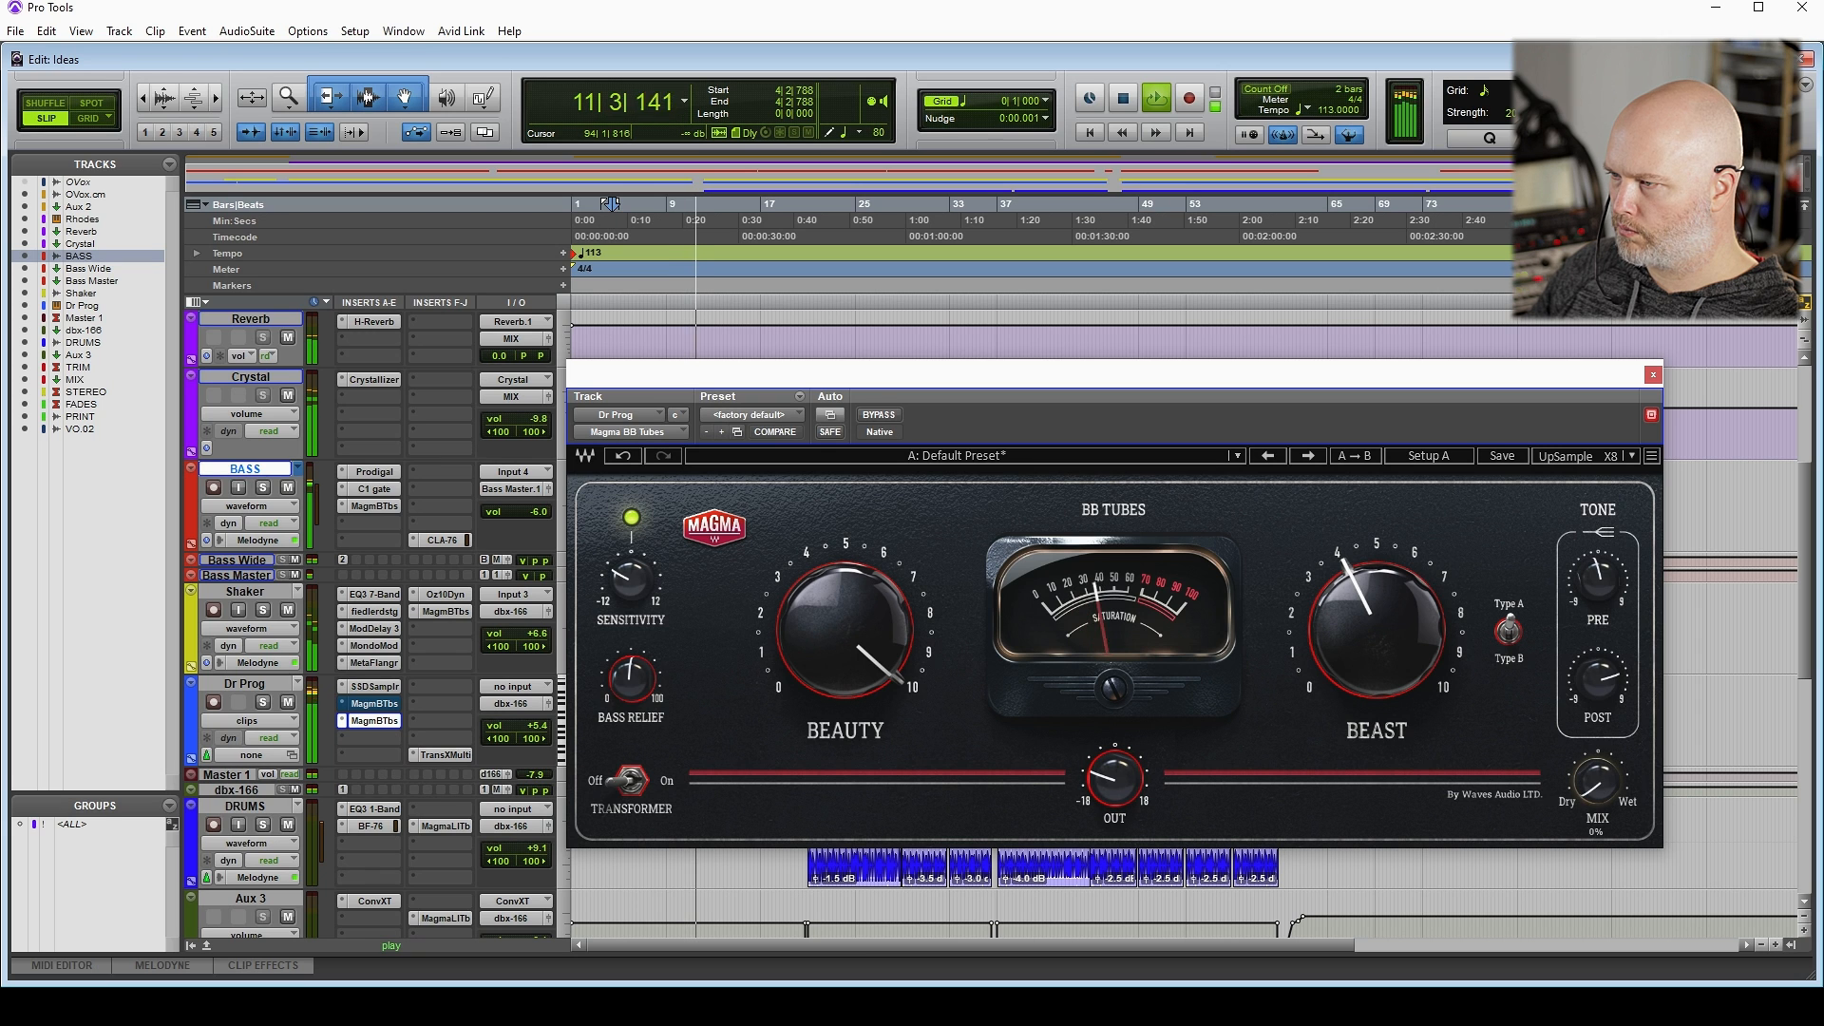
pyautogui.moveTo(1107, 775); pyautogui.dragTo(1108, 785)
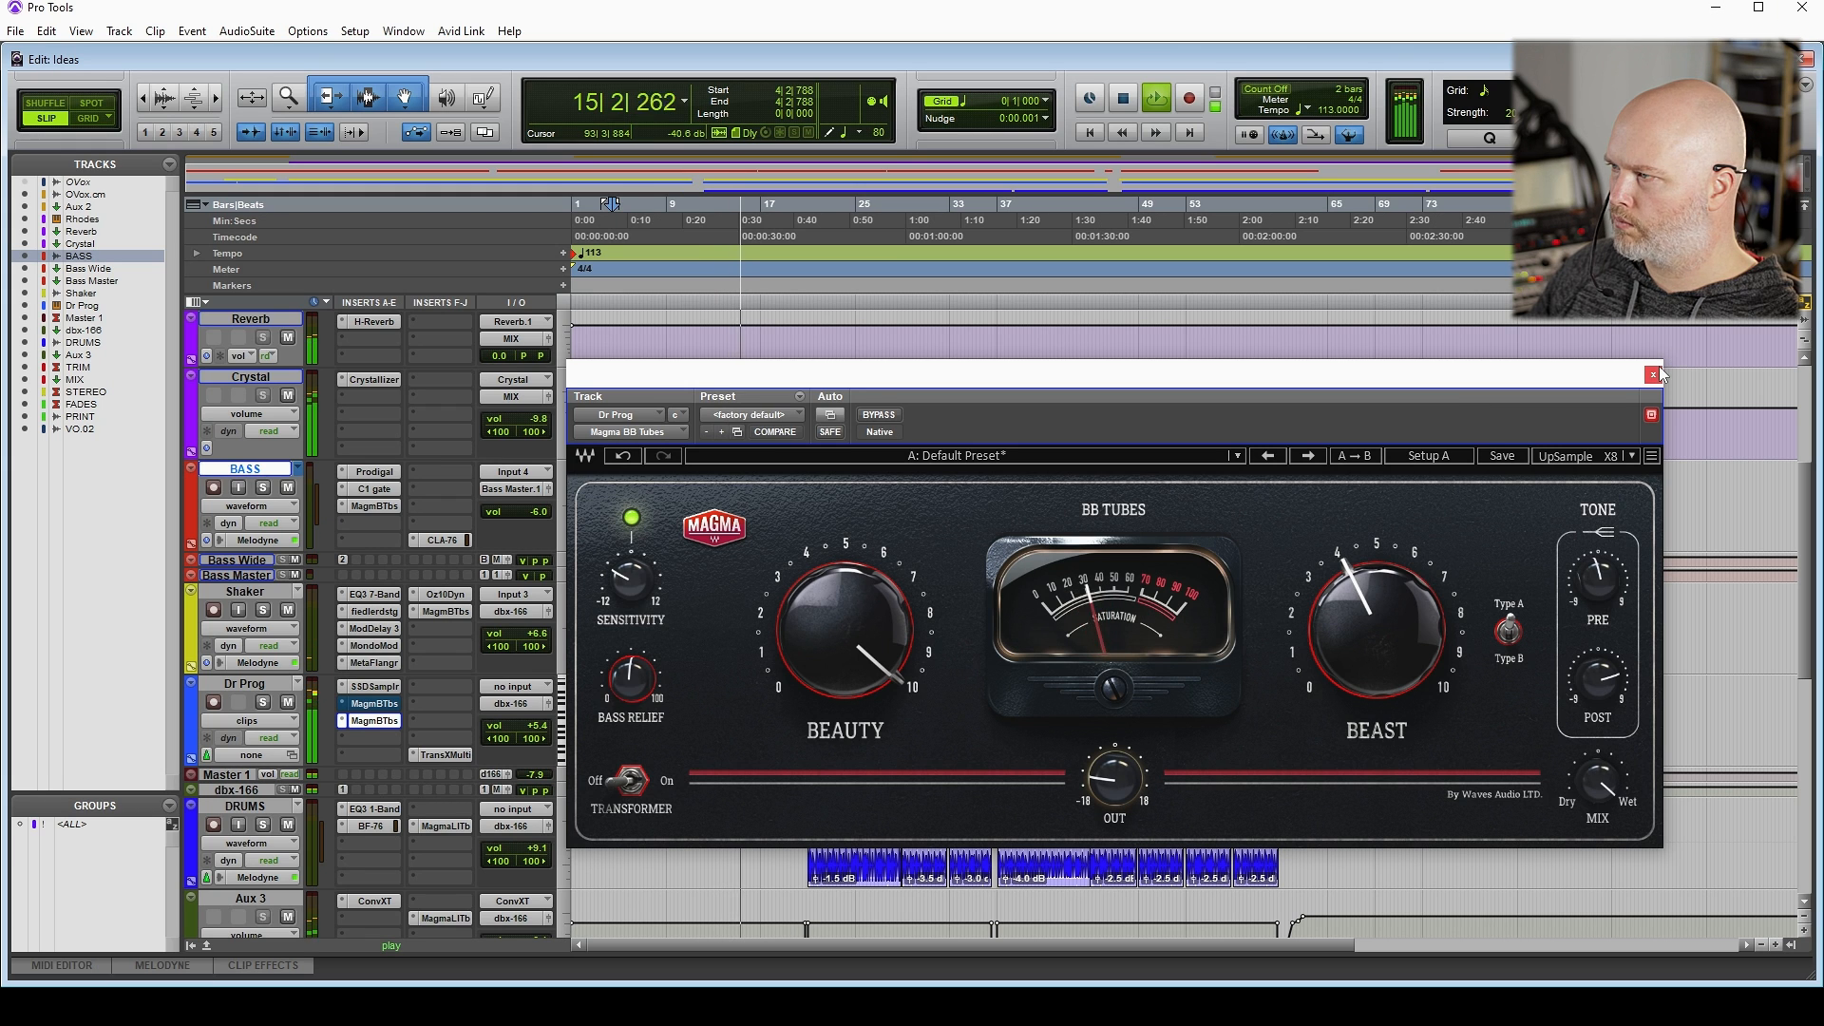
pyautogui.moveTo(1599, 679); pyautogui.dragTo(1599, 708)
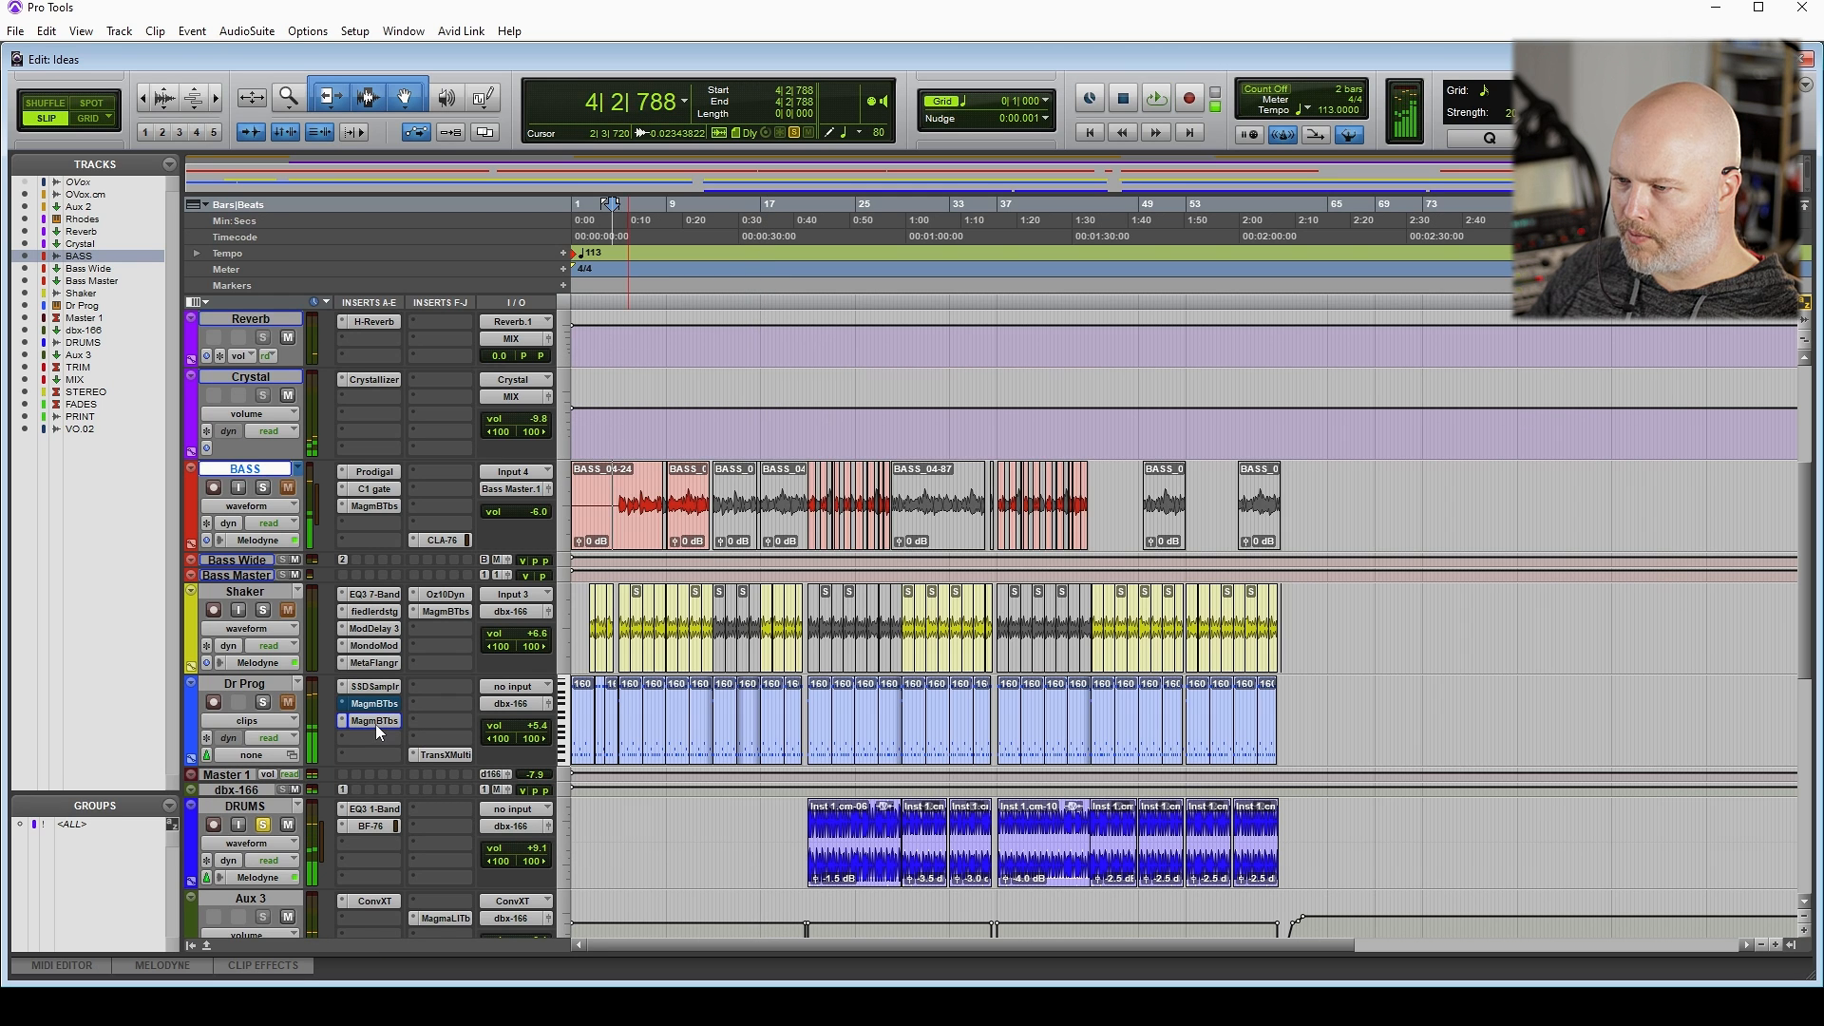
# Copy Magma BB Tubes from Dr Prog's third insert to the DRUMS track's first F-J insert, open it, and play the drums
pyautogui.moveTo(374, 720); pyautogui.dragTo(443, 813)
pyautogui.click(442, 811)
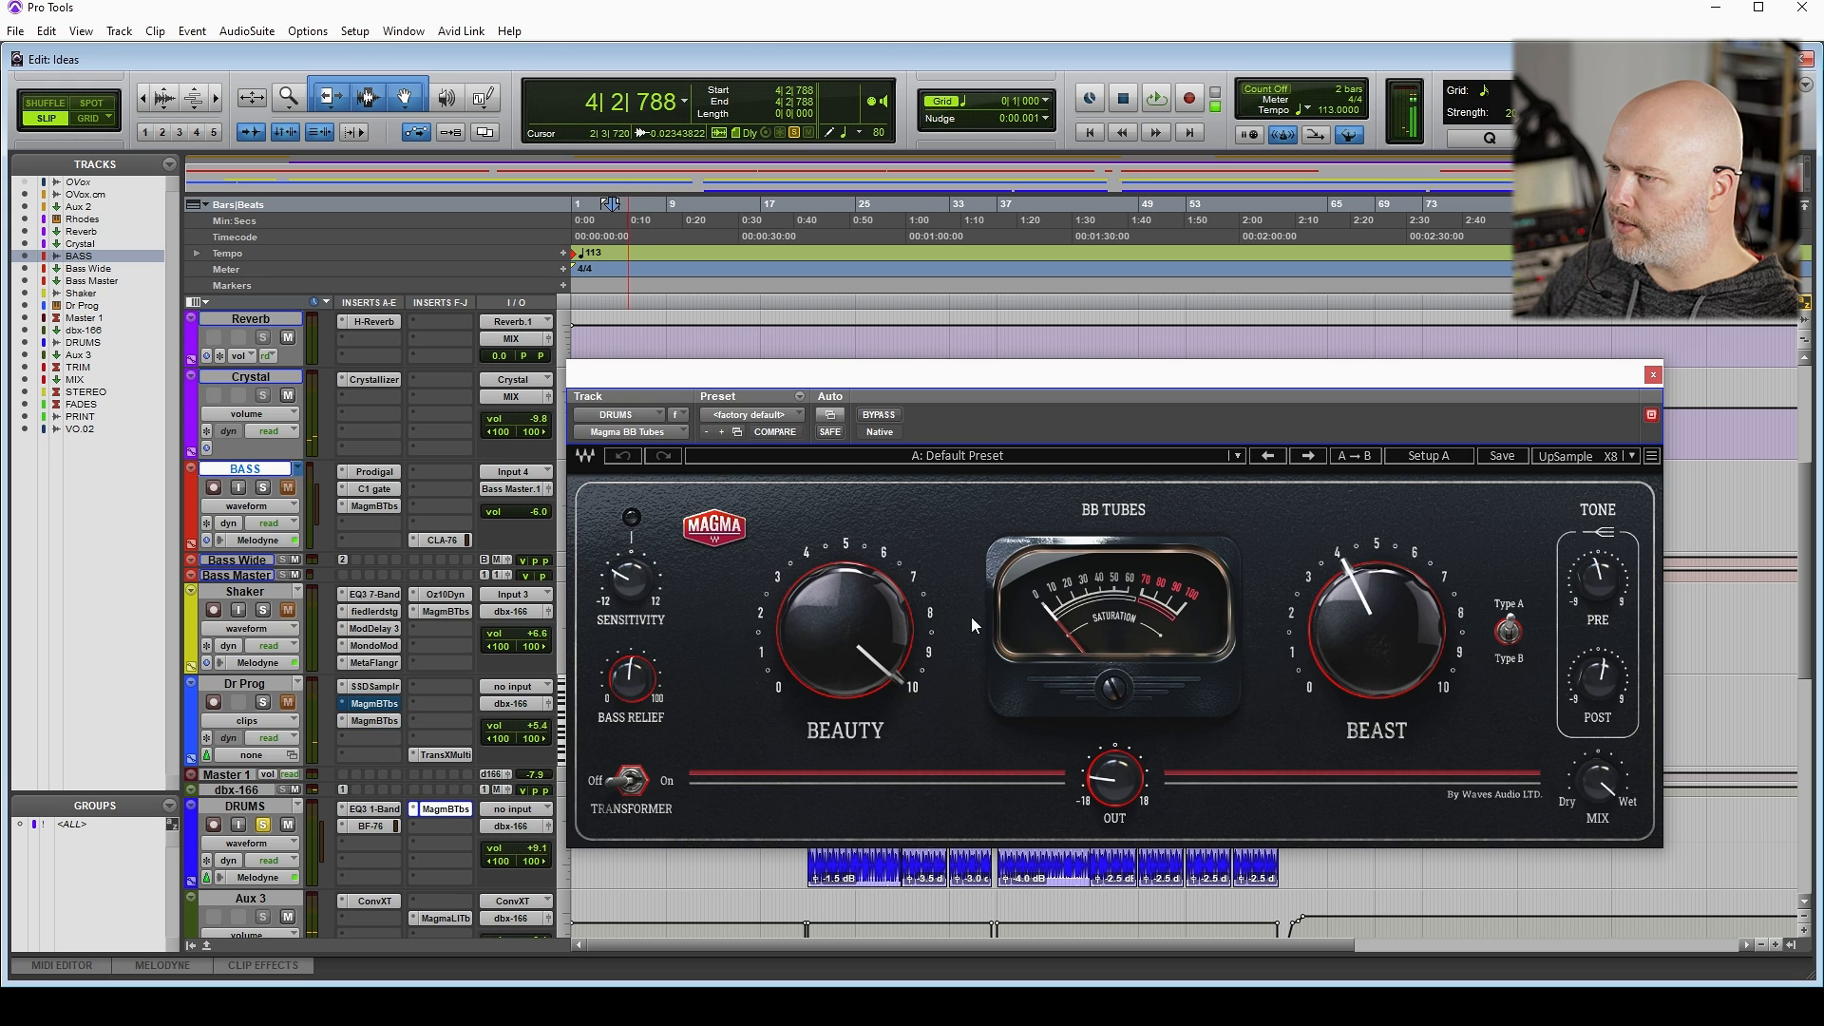
pyautogui.press('space')
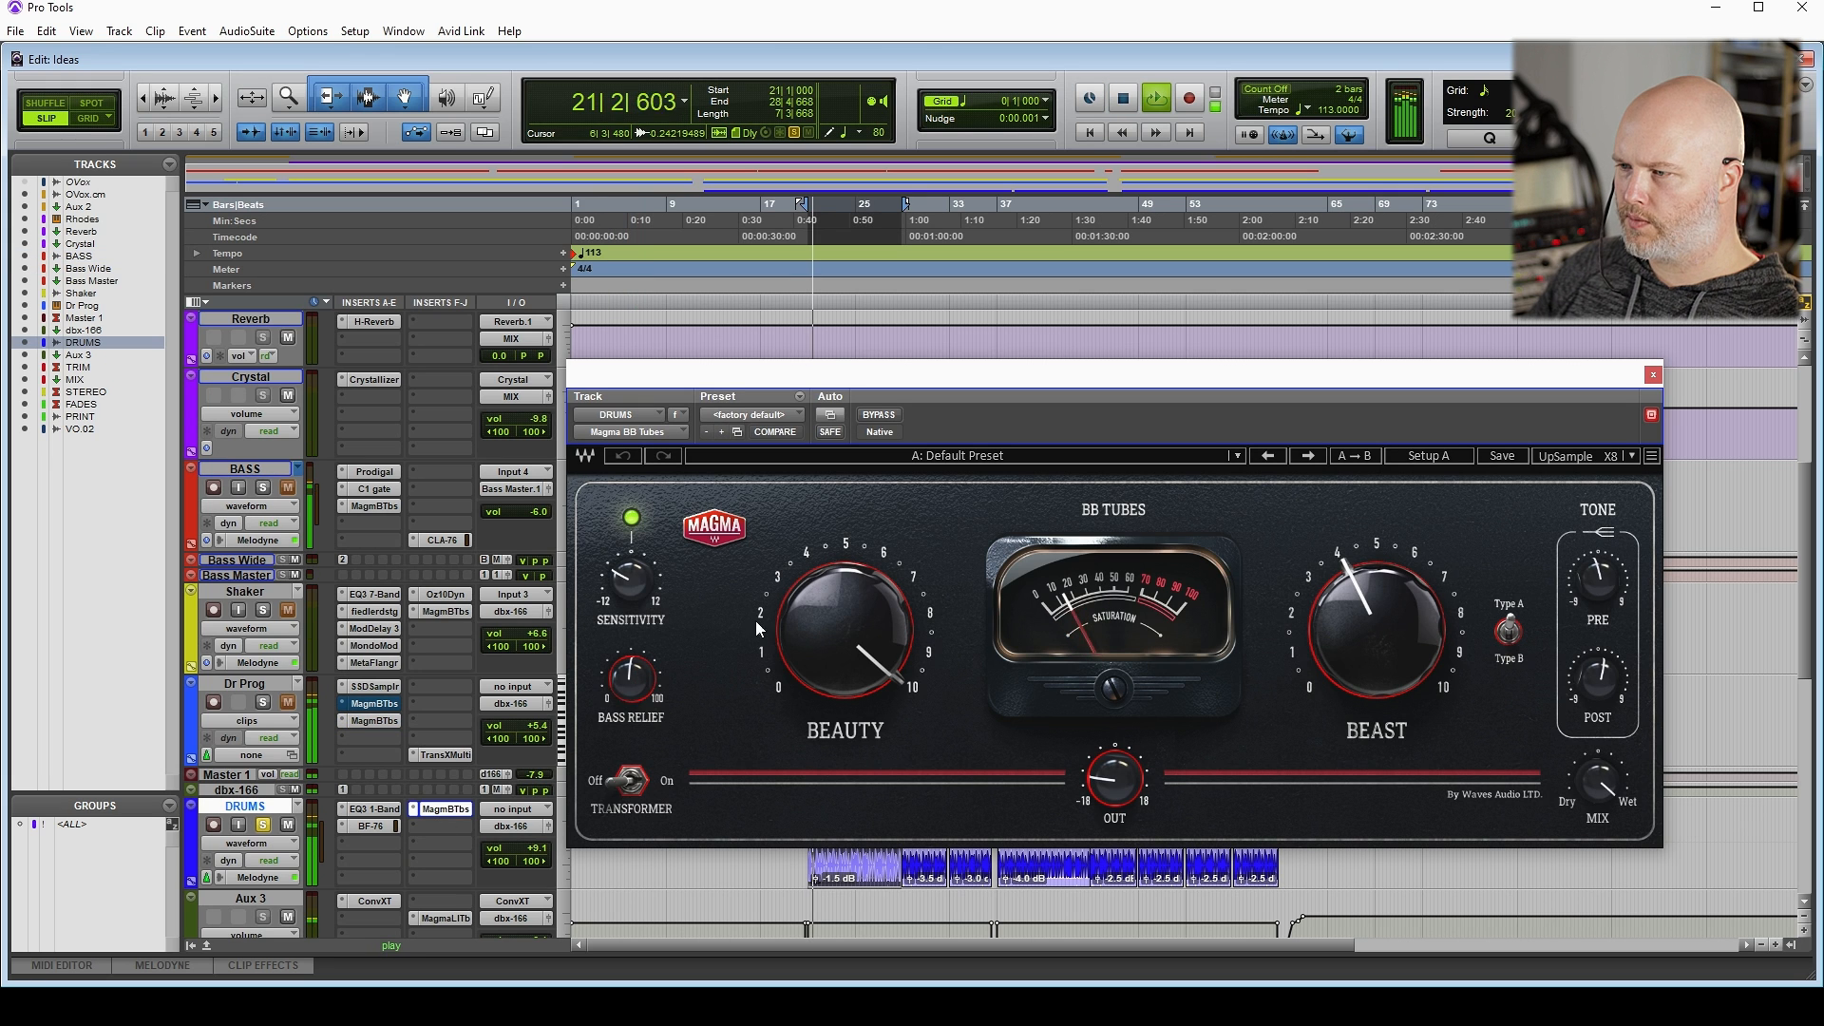
# Set the drum plugin's Bass Relief to 0, Sensitivity to 5.7 dB and Beast to about 8.3, and stop playback
pyautogui.keyDown('alt'); pyautogui.click(633, 685); pyautogui.keyUp('alt')
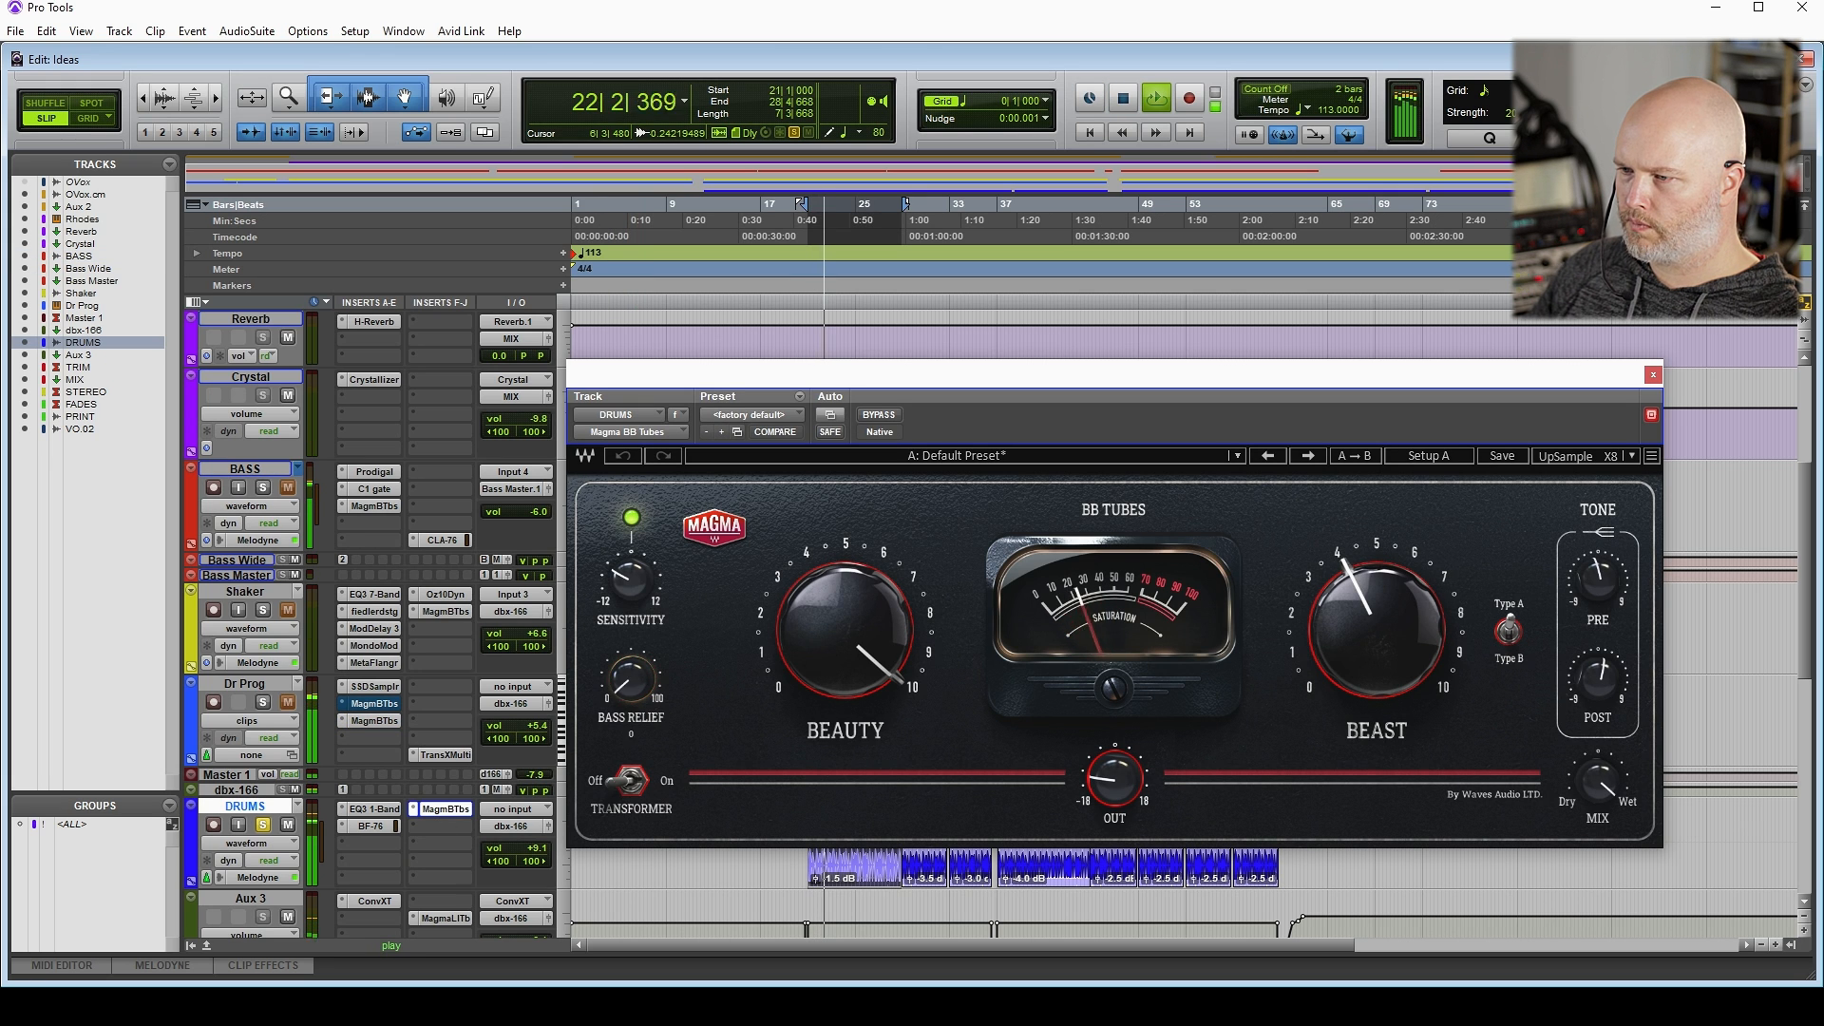
pyautogui.moveTo(629, 584); pyautogui.dragTo(631, 548)
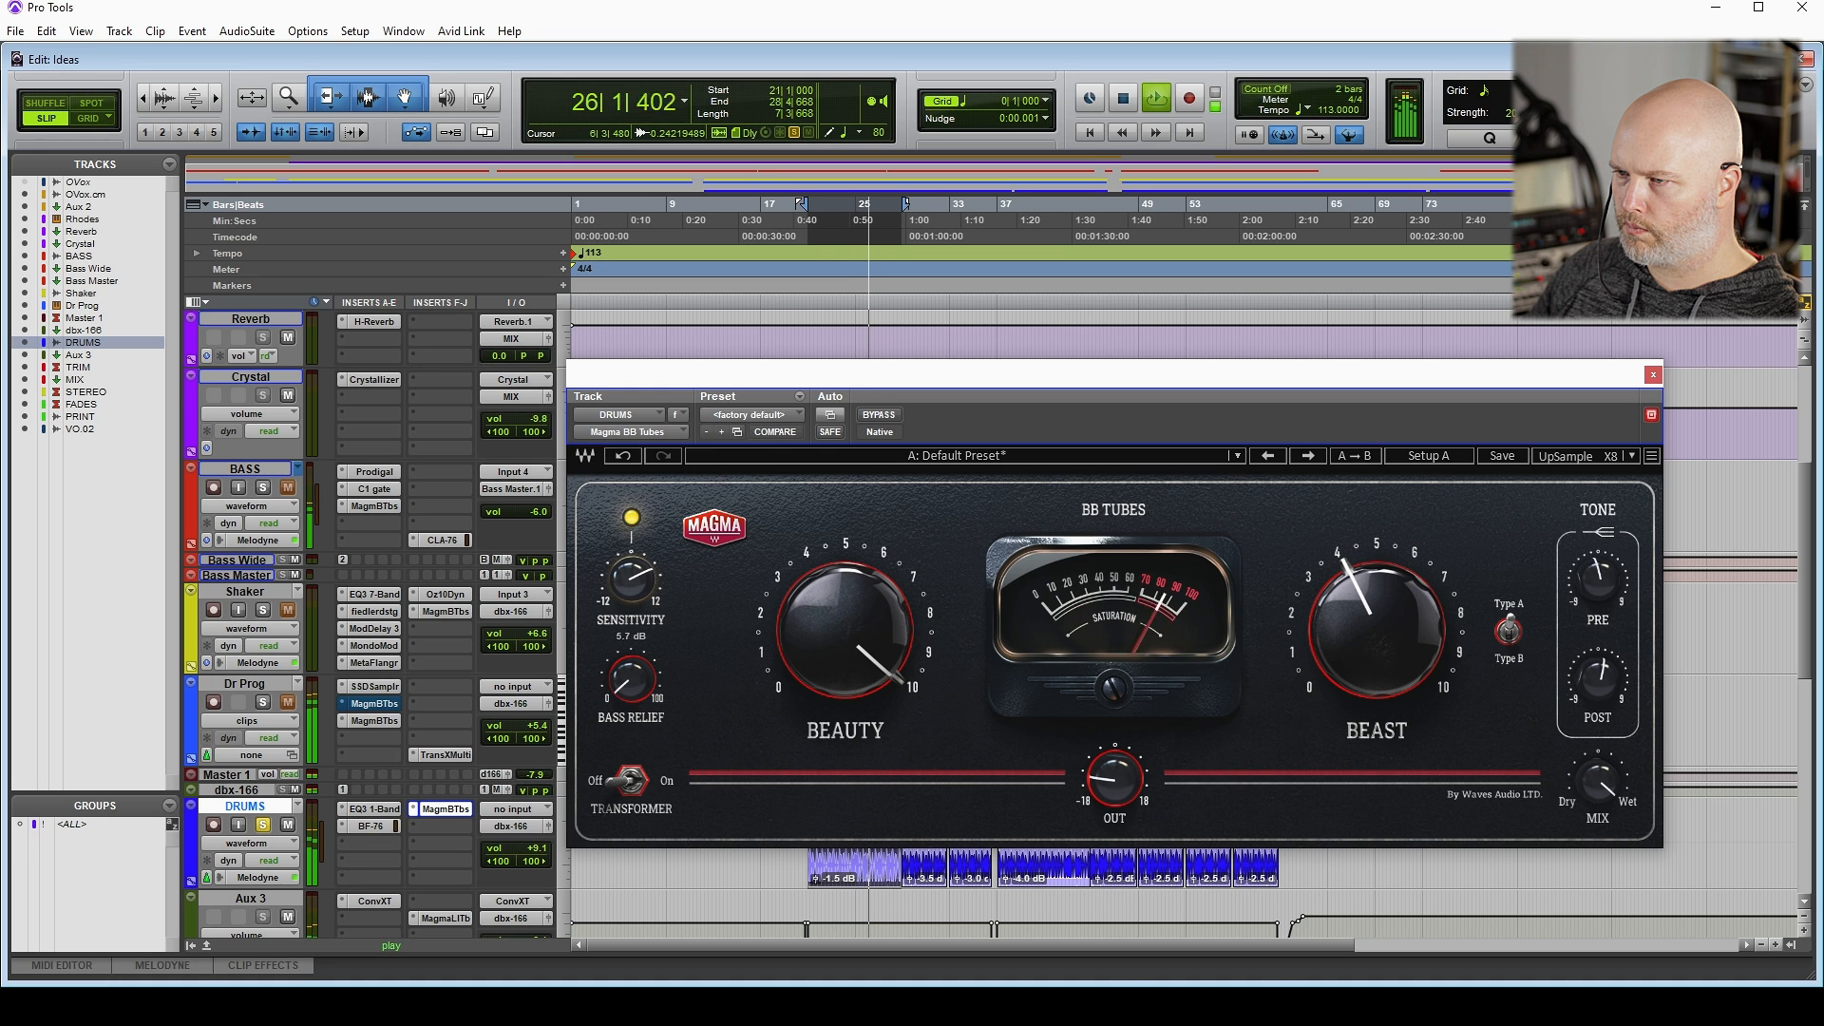
pyautogui.moveTo(1368, 635); pyautogui.dragTo(1368, 588)
pyautogui.press('space')
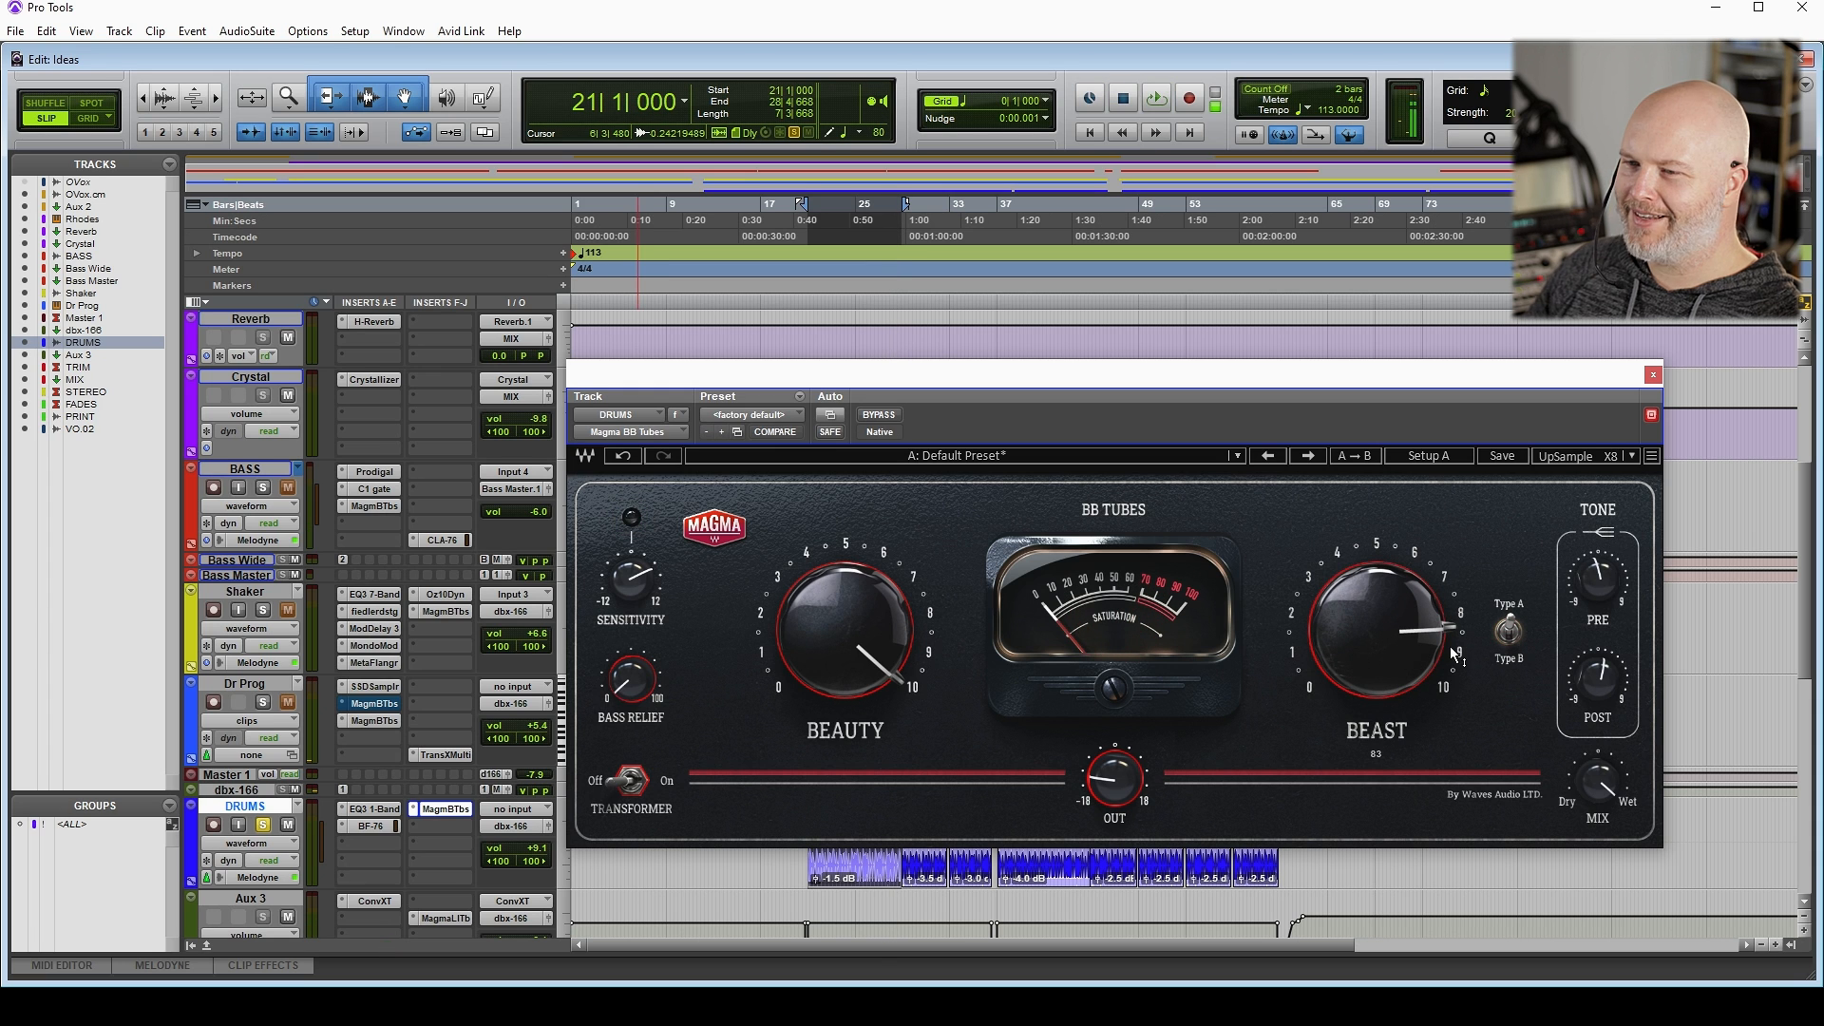
# Play the drums while comparing tube types and shaping the tone, with Pre near -6.5 dB and Post near 4.5 dB, and stop playback
pyautogui.press('space')
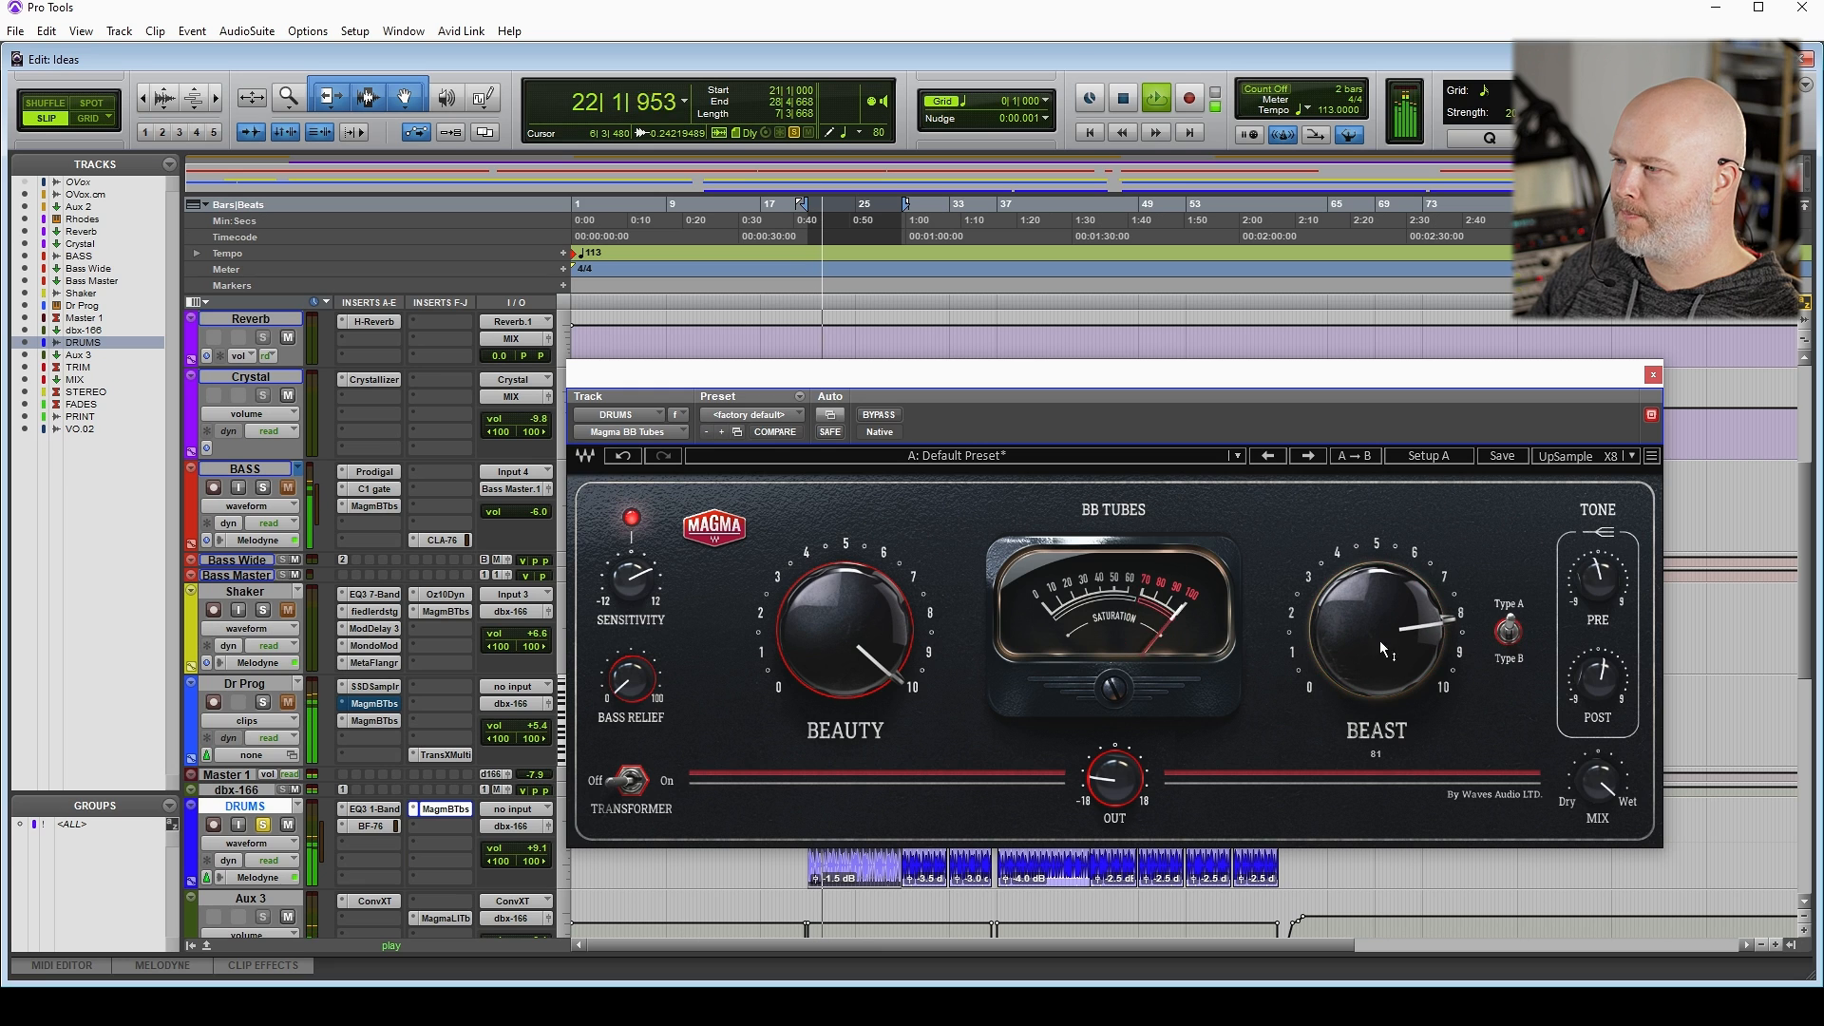
pyautogui.click(1510, 633)
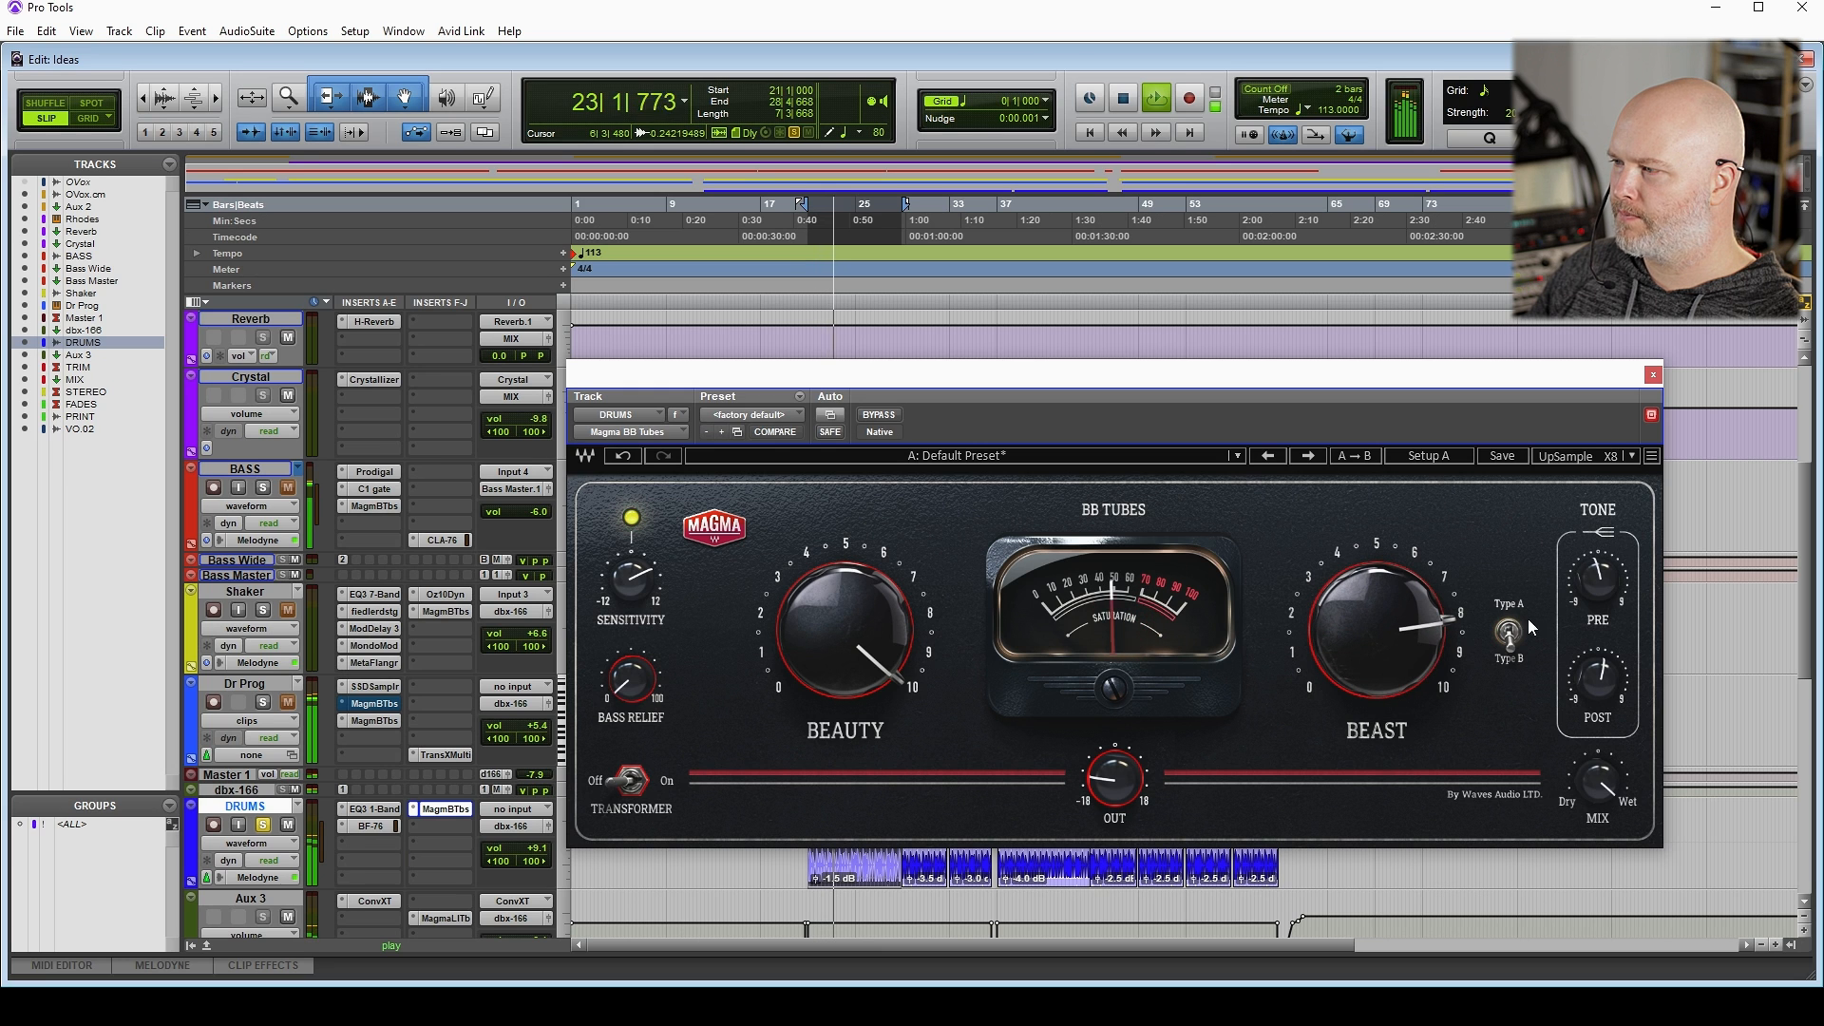
pyautogui.moveTo(1598, 581); pyautogui.dragTo(1602, 617)
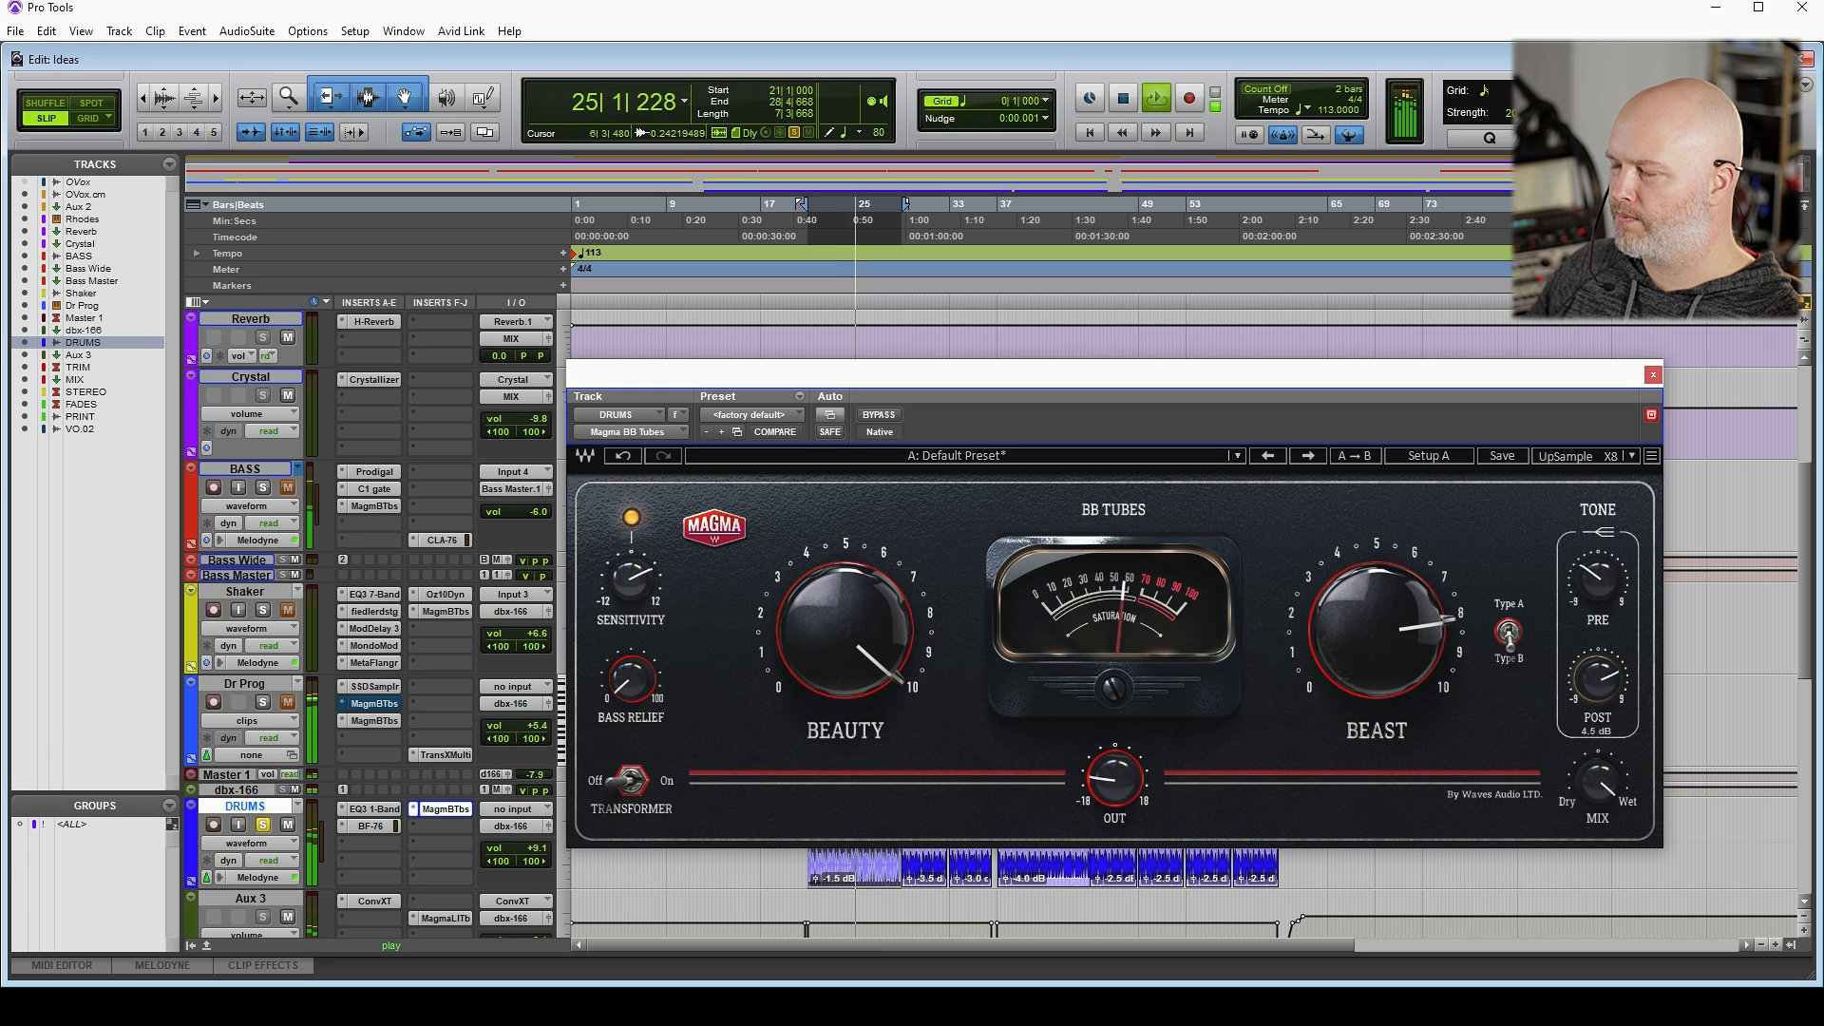
pyautogui.moveTo(1598, 581); pyautogui.dragTo(1598, 599)
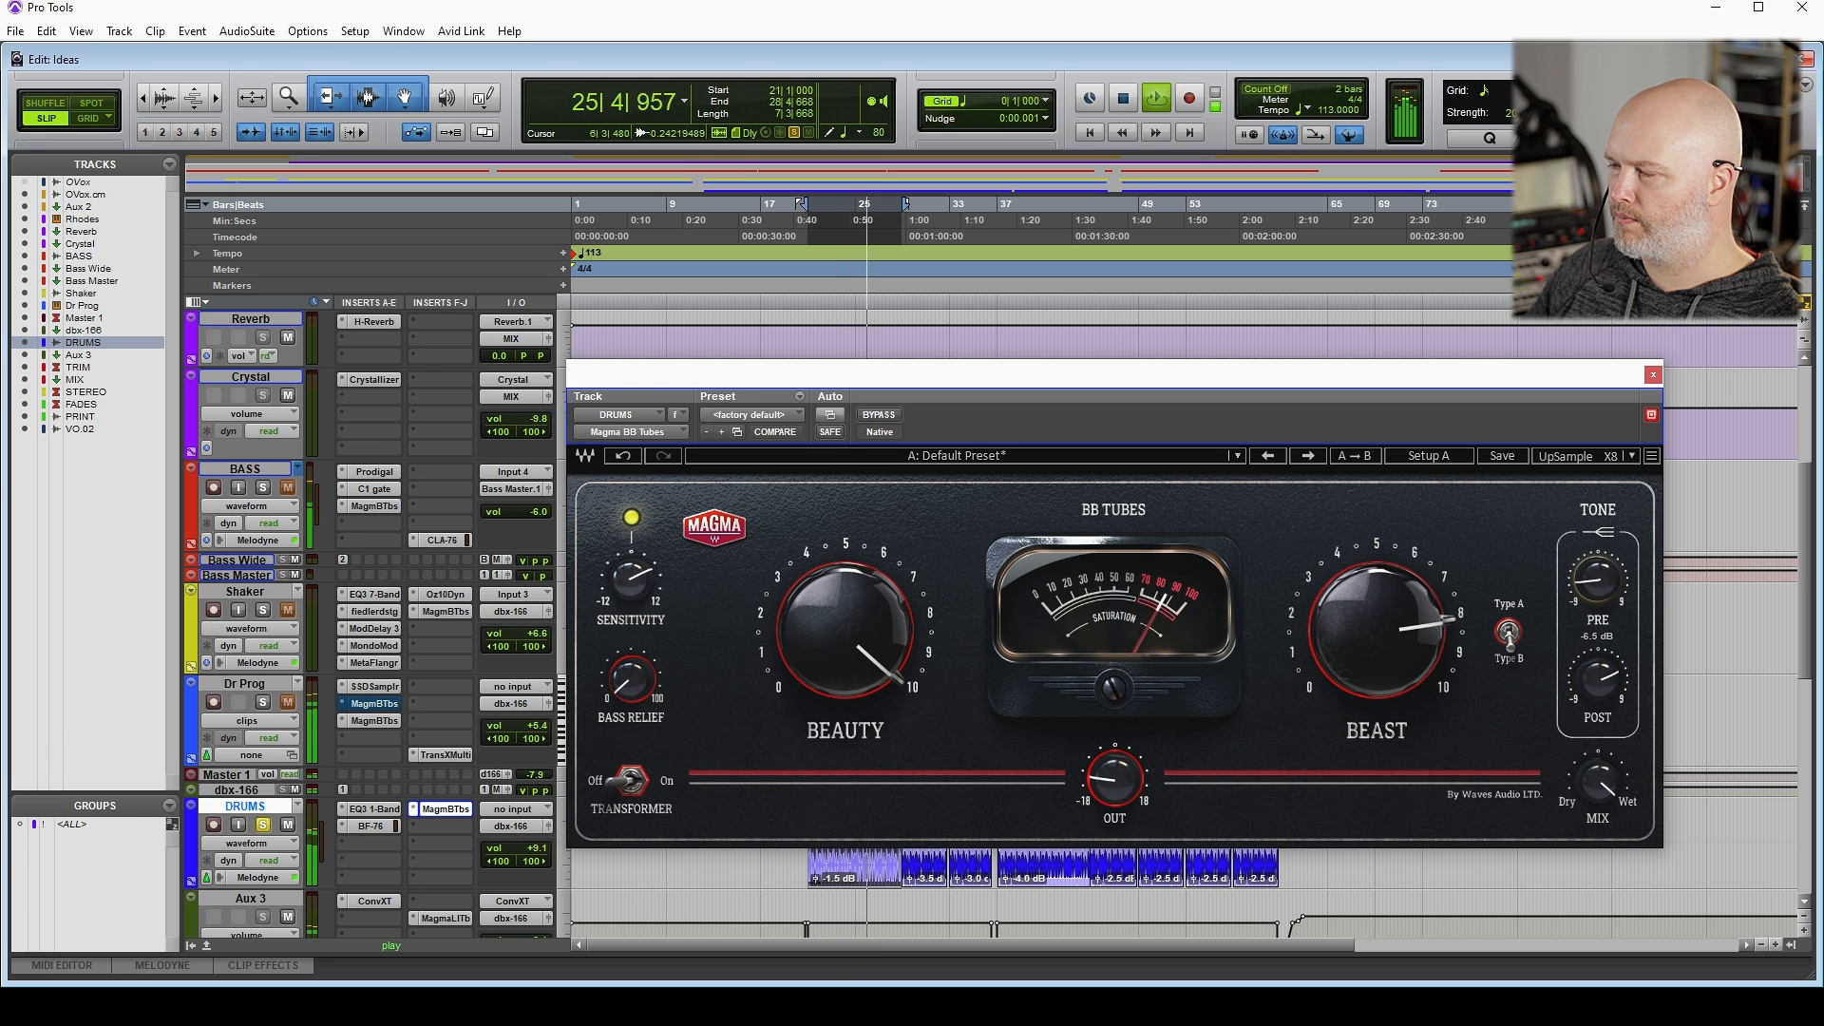
pyautogui.moveTo(1600, 677); pyautogui.dragTo(1600, 686)
pyautogui.moveTo(1401, 380); pyautogui.dragTo(983, 140)
pyautogui.press('space')
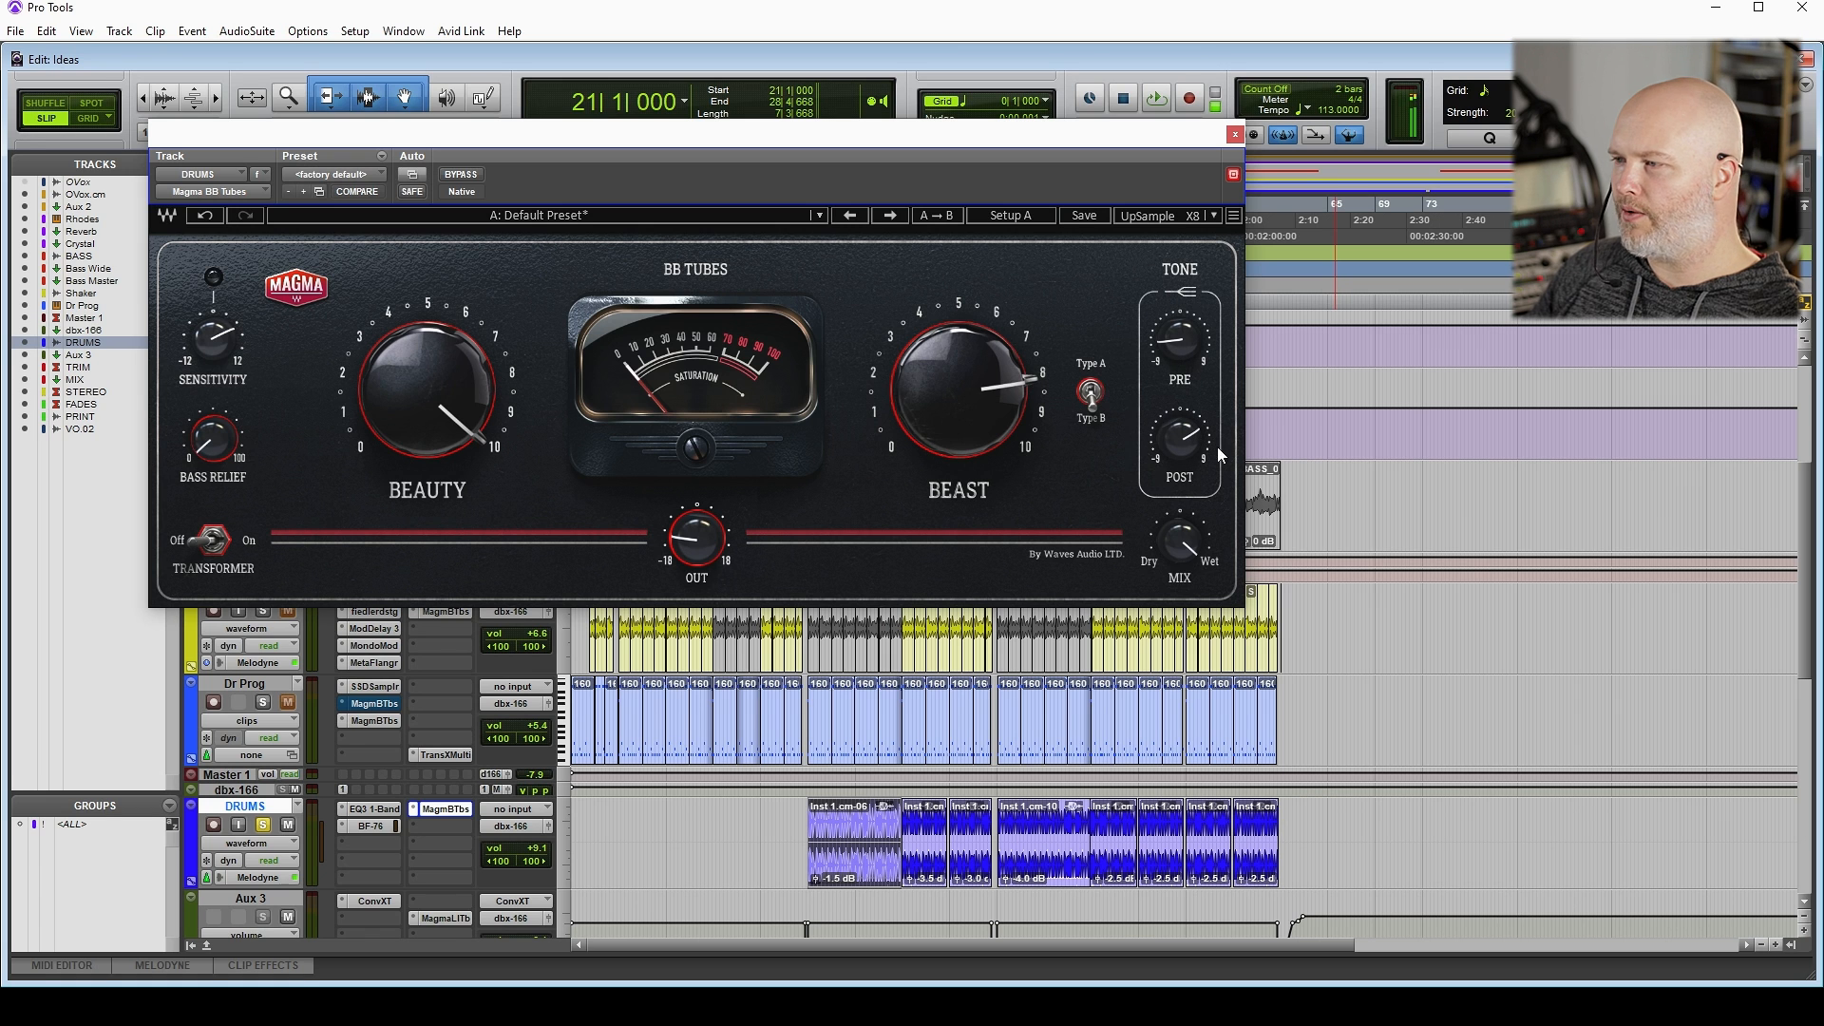
# Insert StudioRack in the DRUMS slot after Magma BB Tubes, and copy the Magma BB Tubes settings
pyautogui.click(1234, 136)
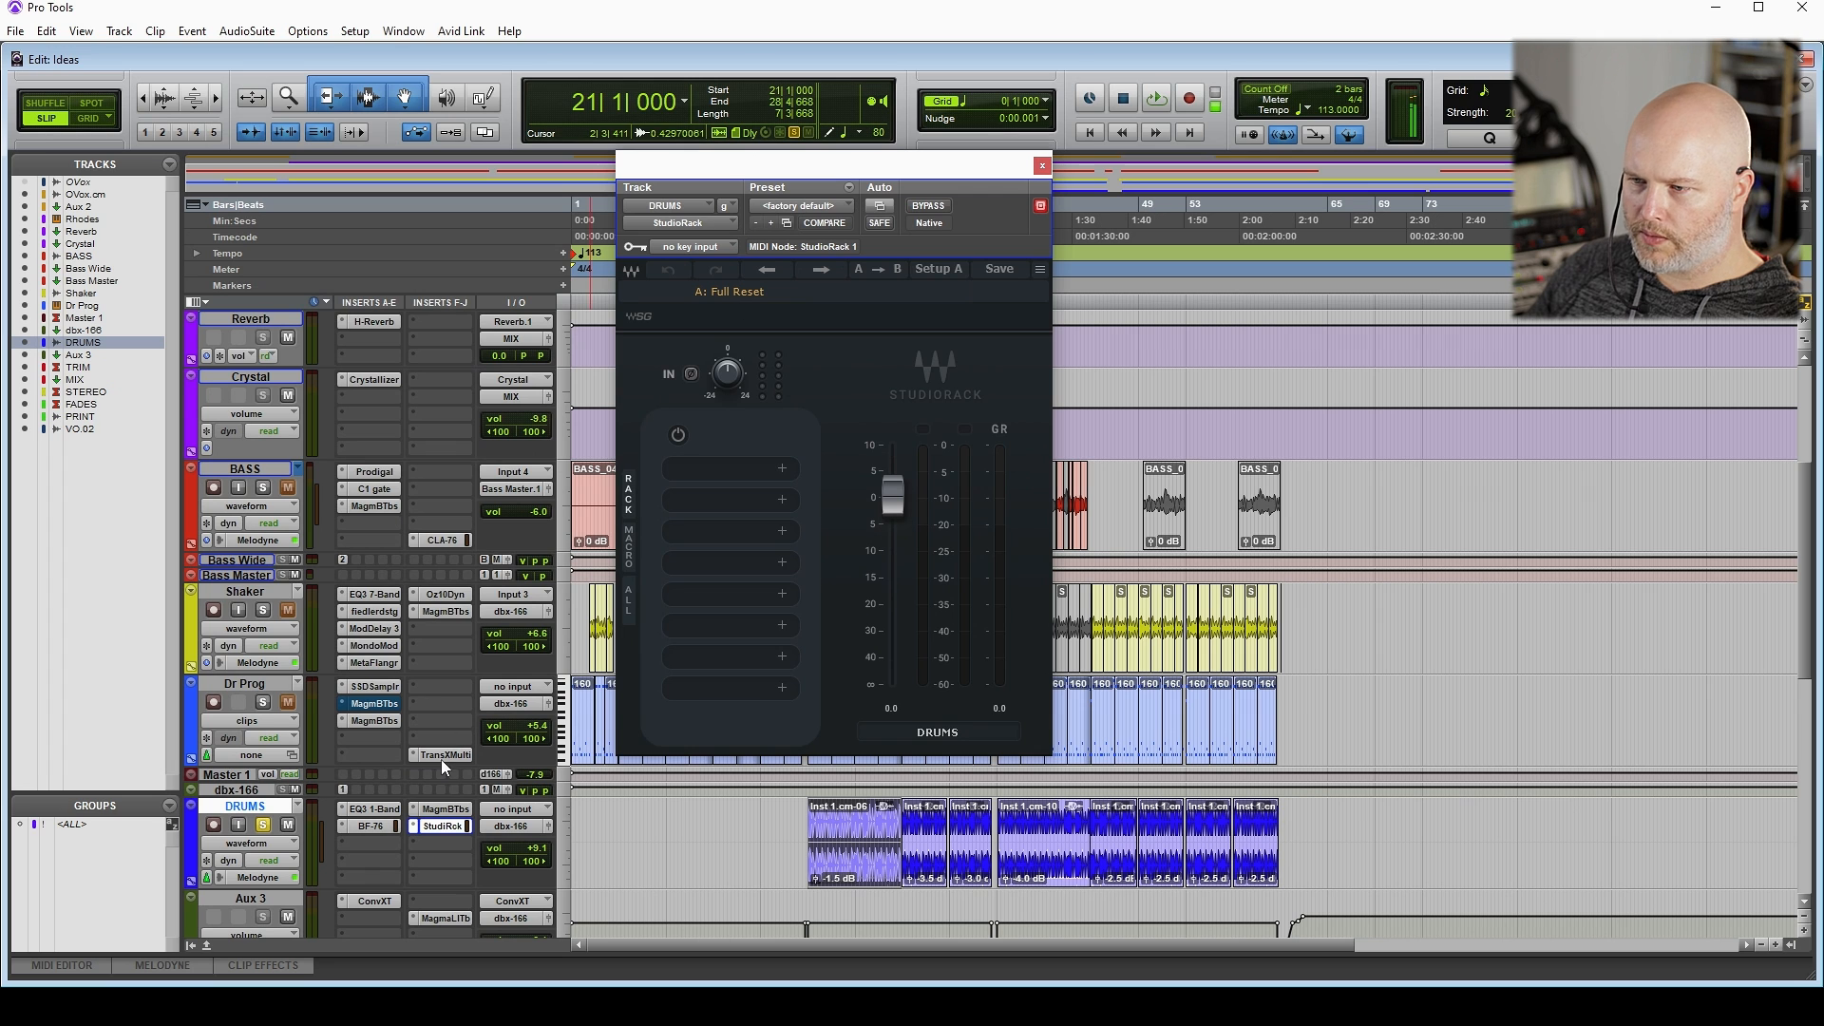
pyautogui.click(446, 810)
pyautogui.click(1105, 107)
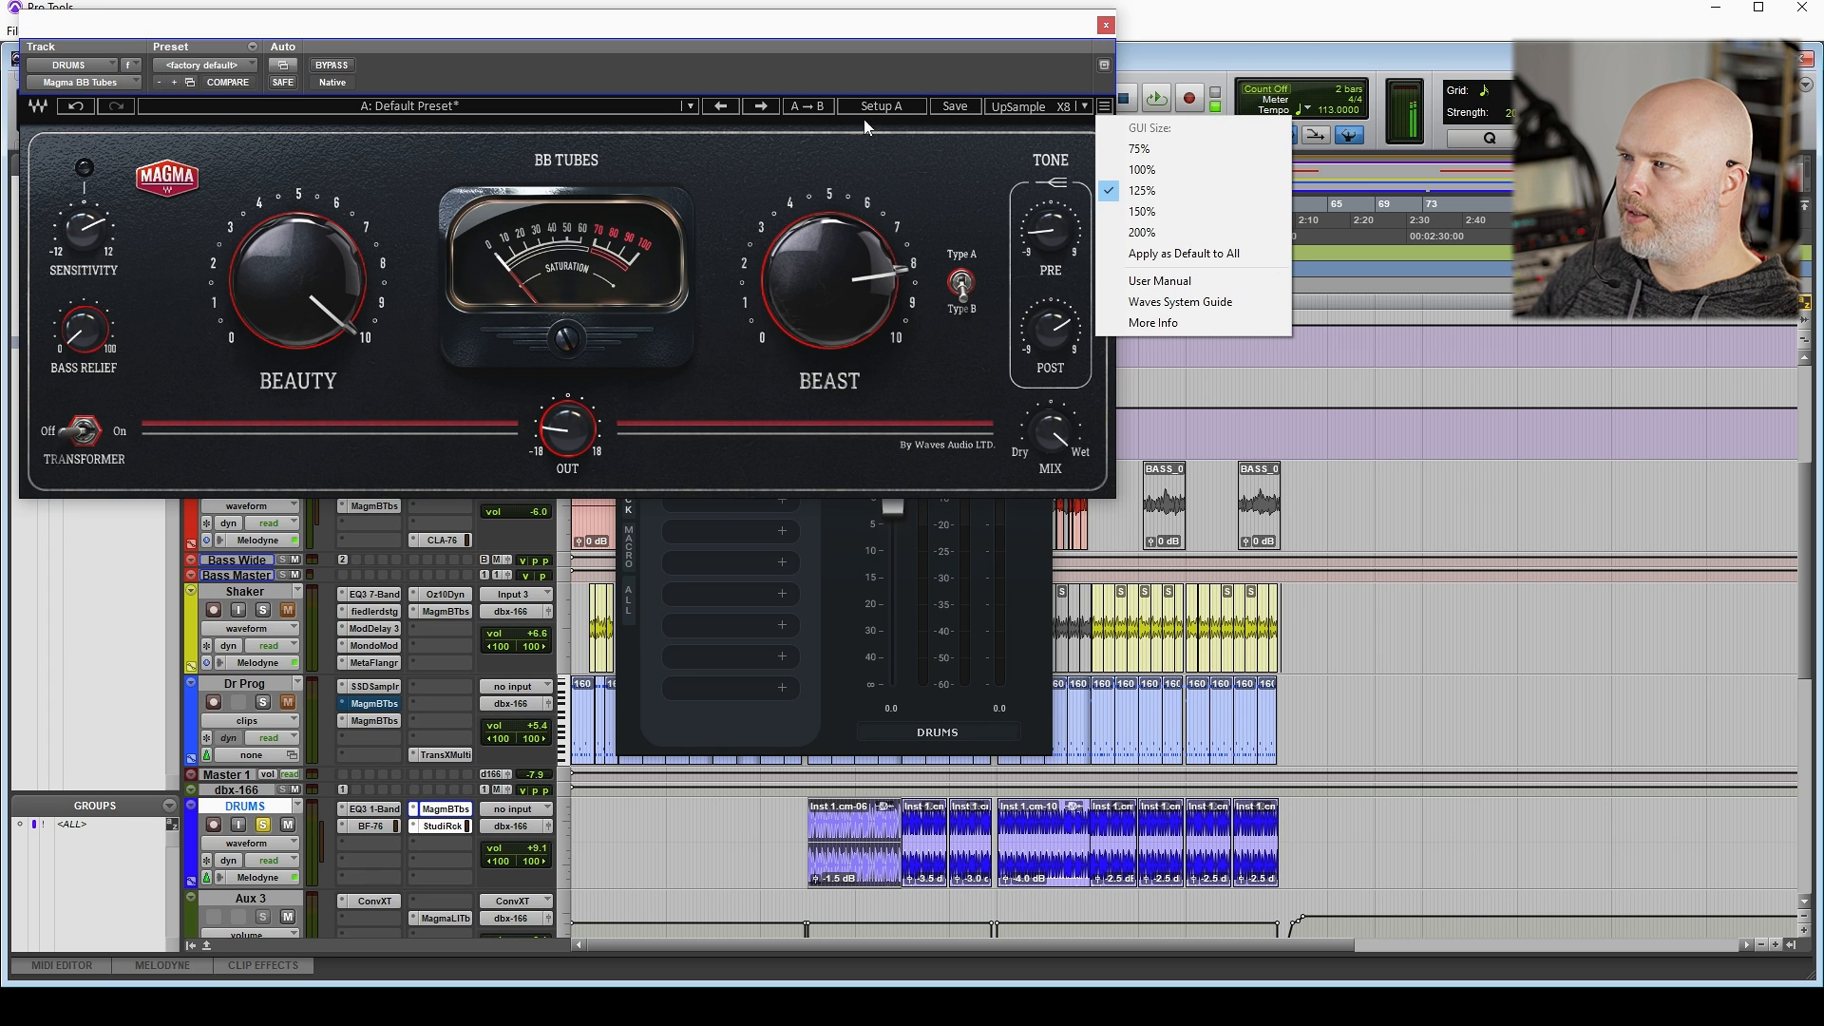
pyautogui.click(691, 106)
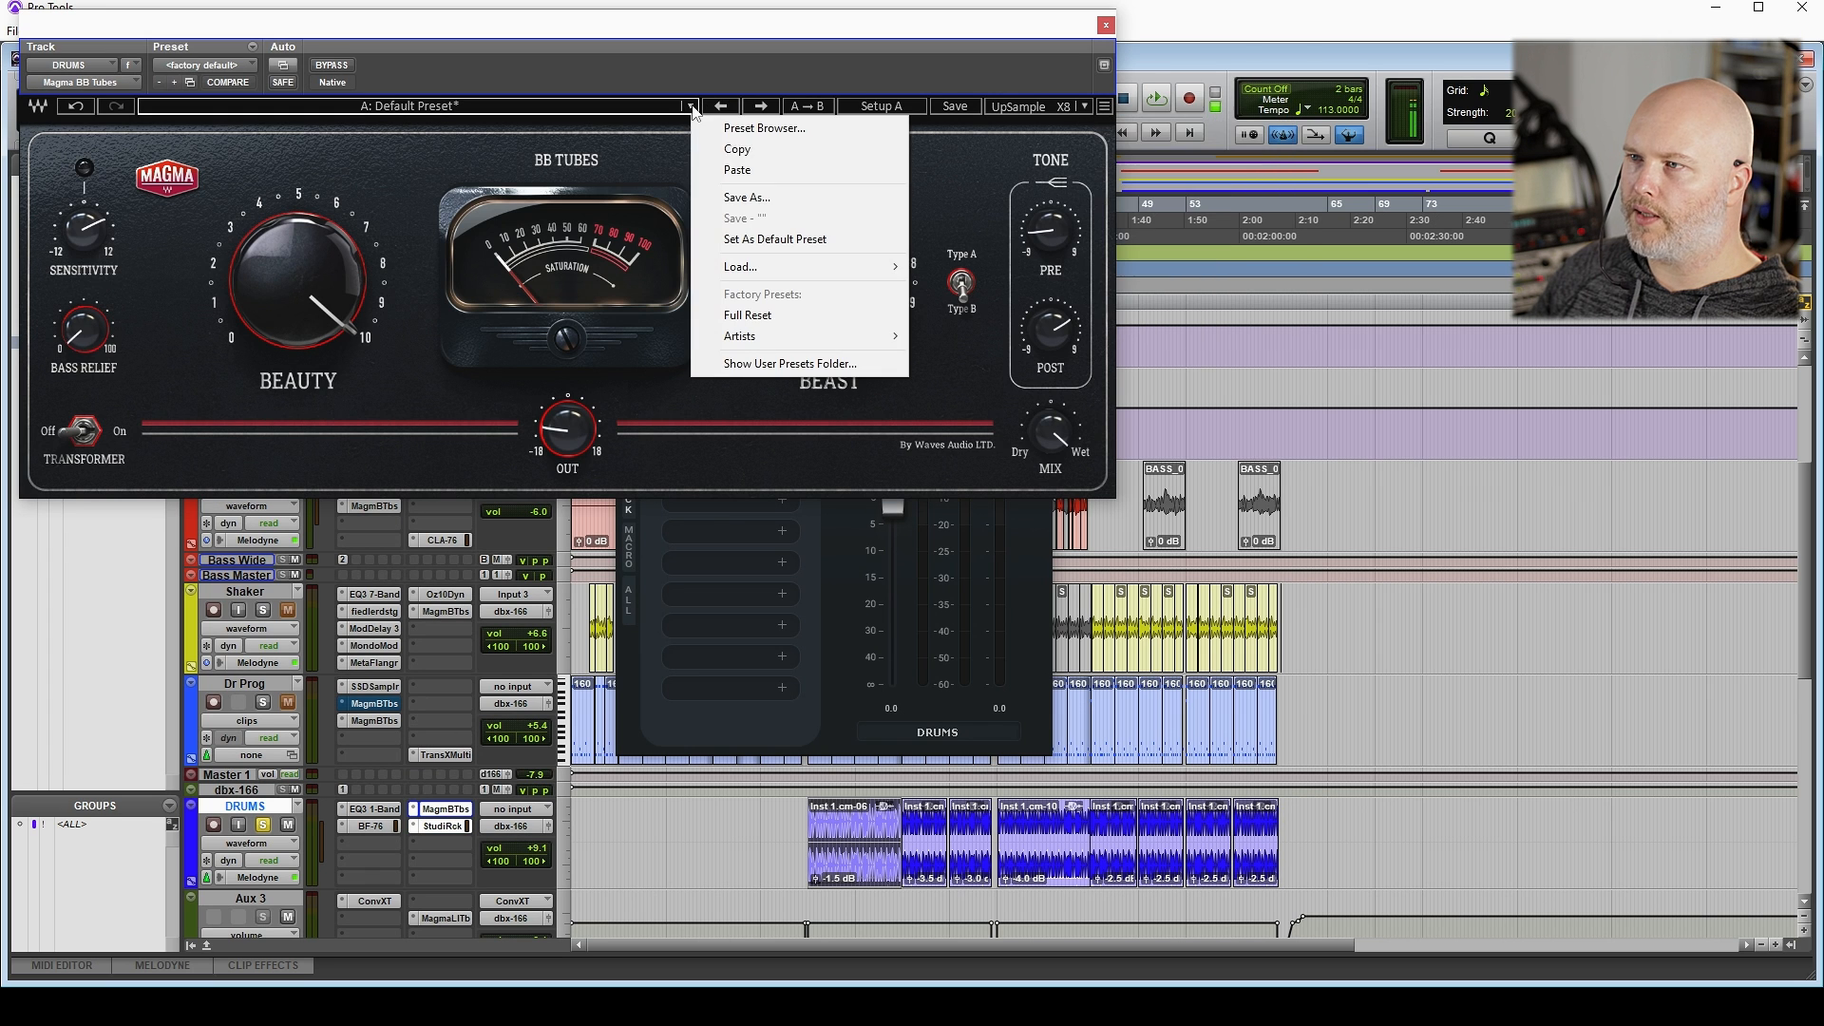
pyautogui.click(738, 150)
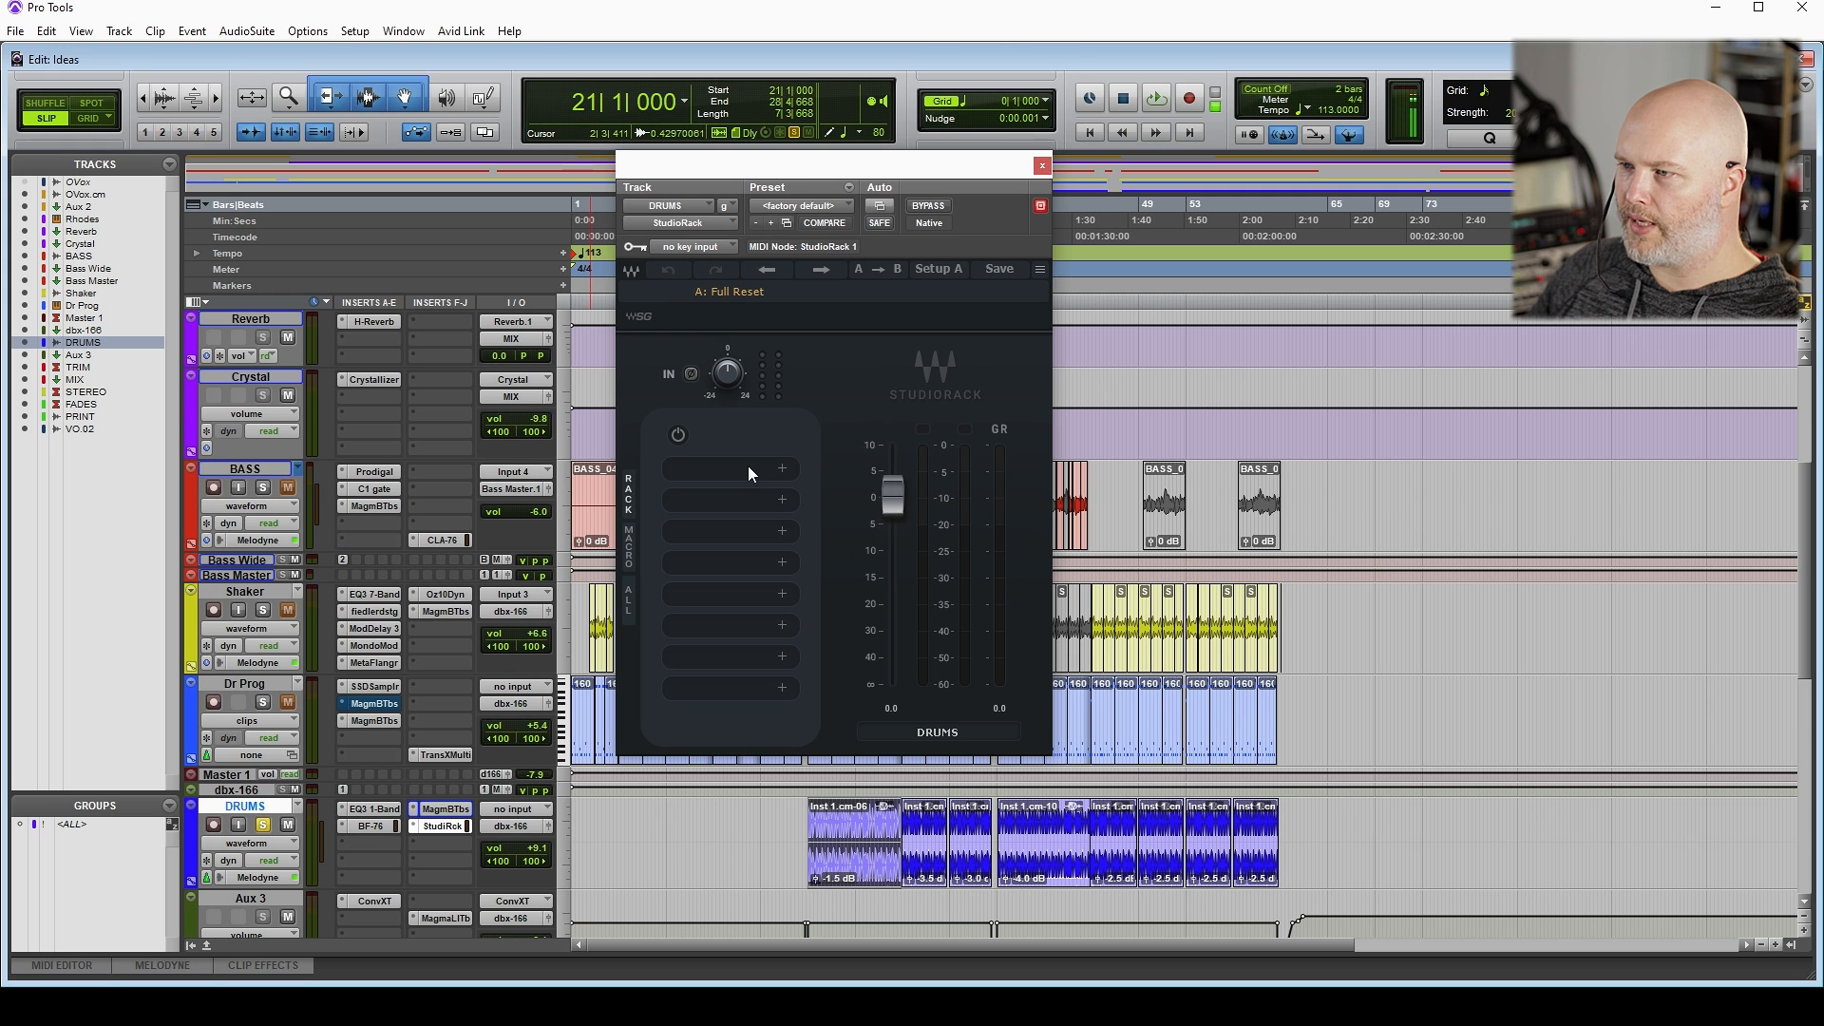
# Paste Magma BB Tubes into StudioRack's first slot and arrange the plugin and rack windows side by side
pyautogui.click(749, 467)
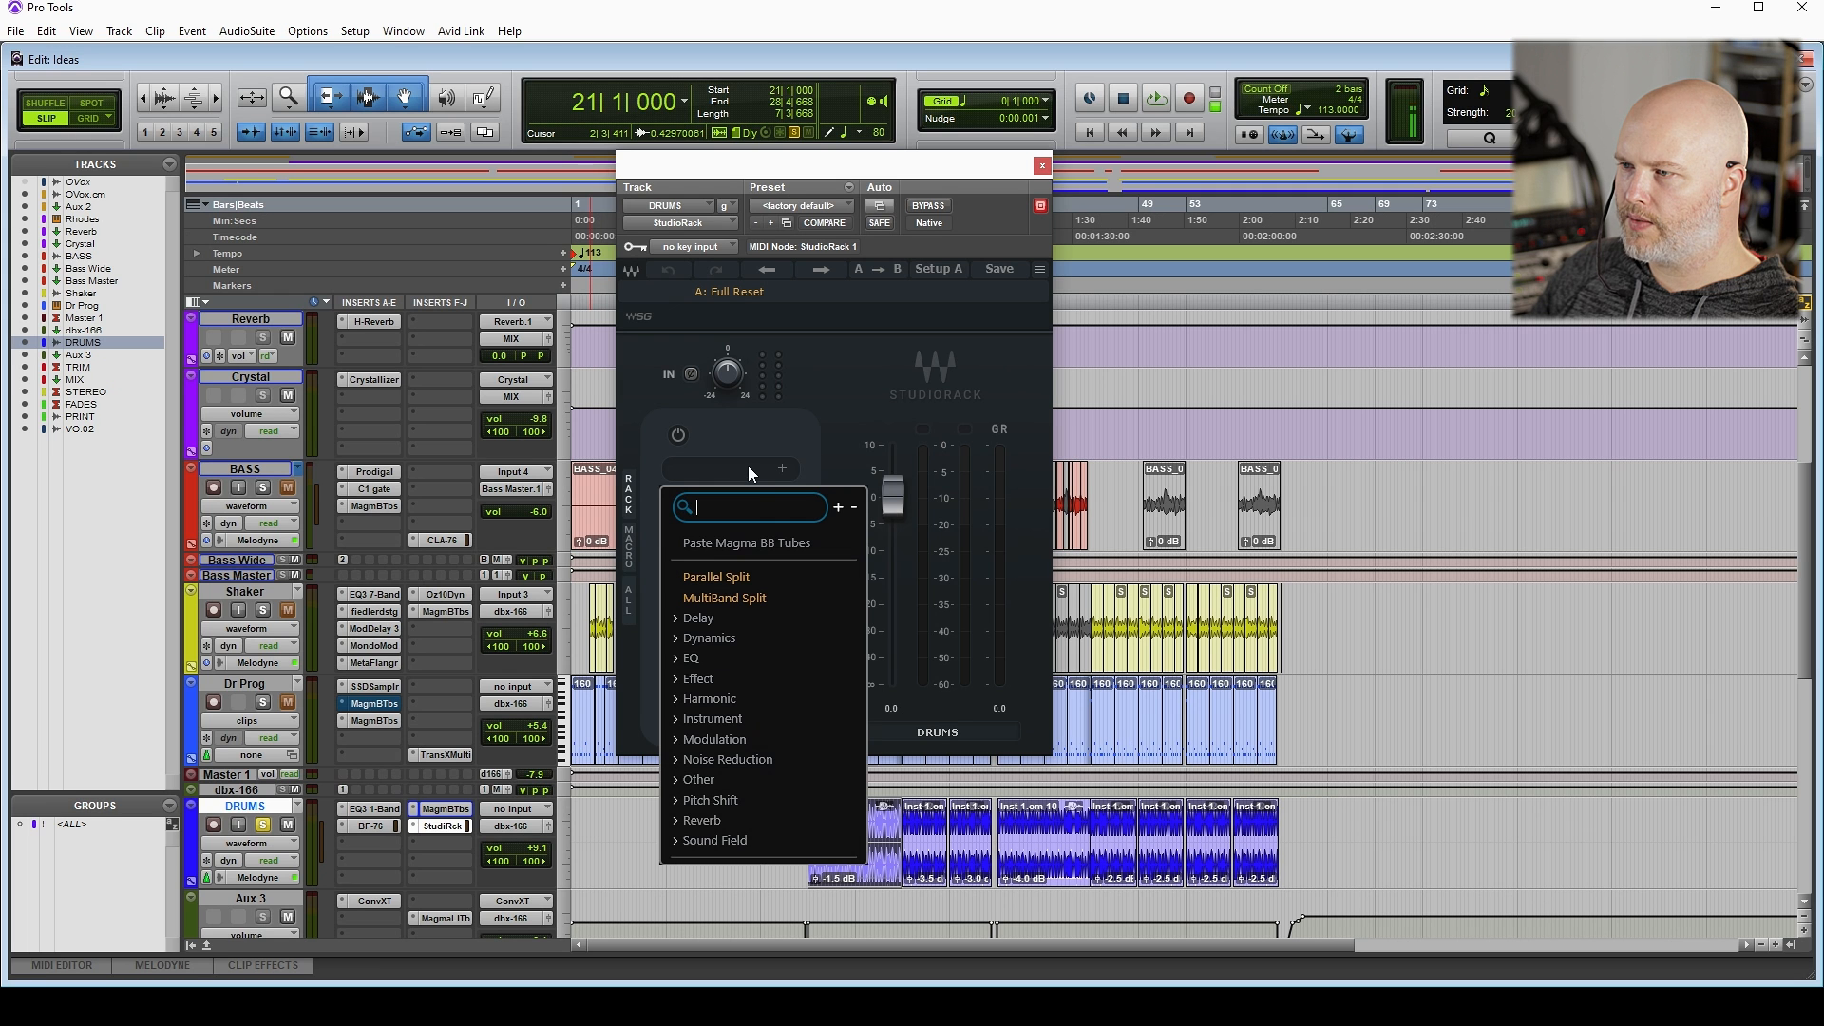
pyautogui.click(756, 543)
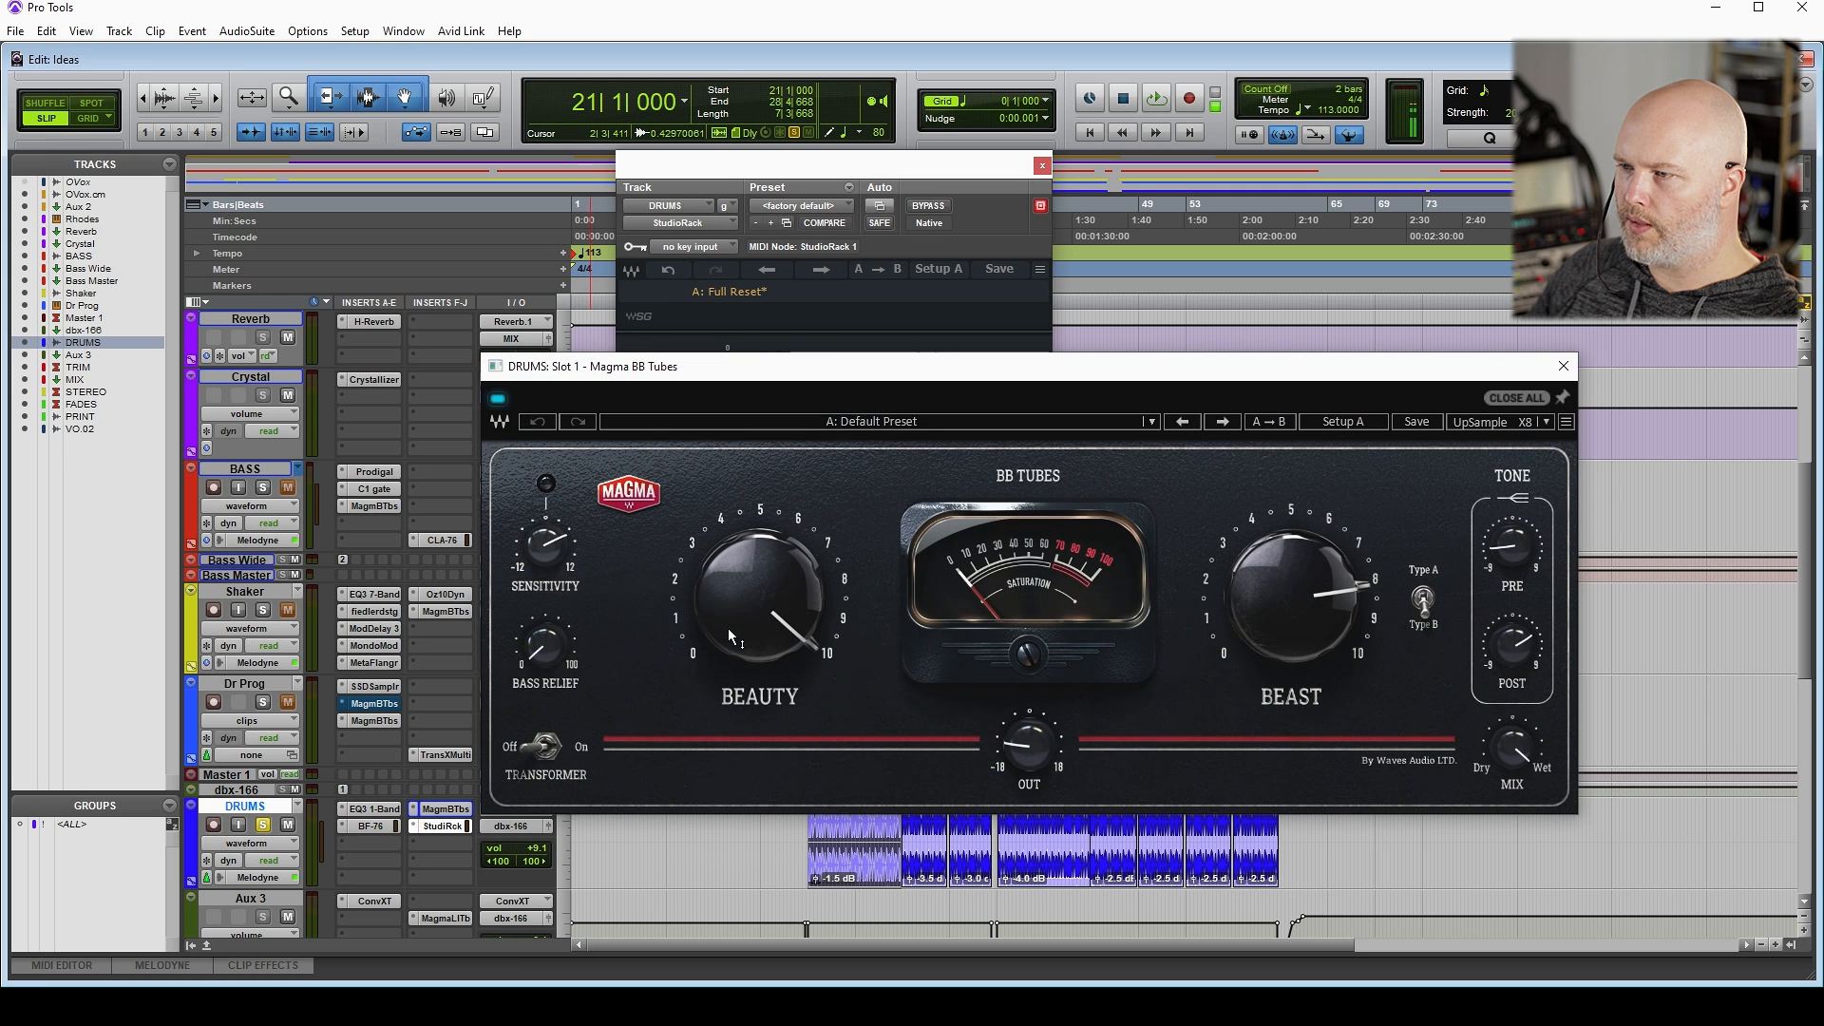
pyautogui.moveTo(997, 359); pyautogui.dragTo(1316, 293)
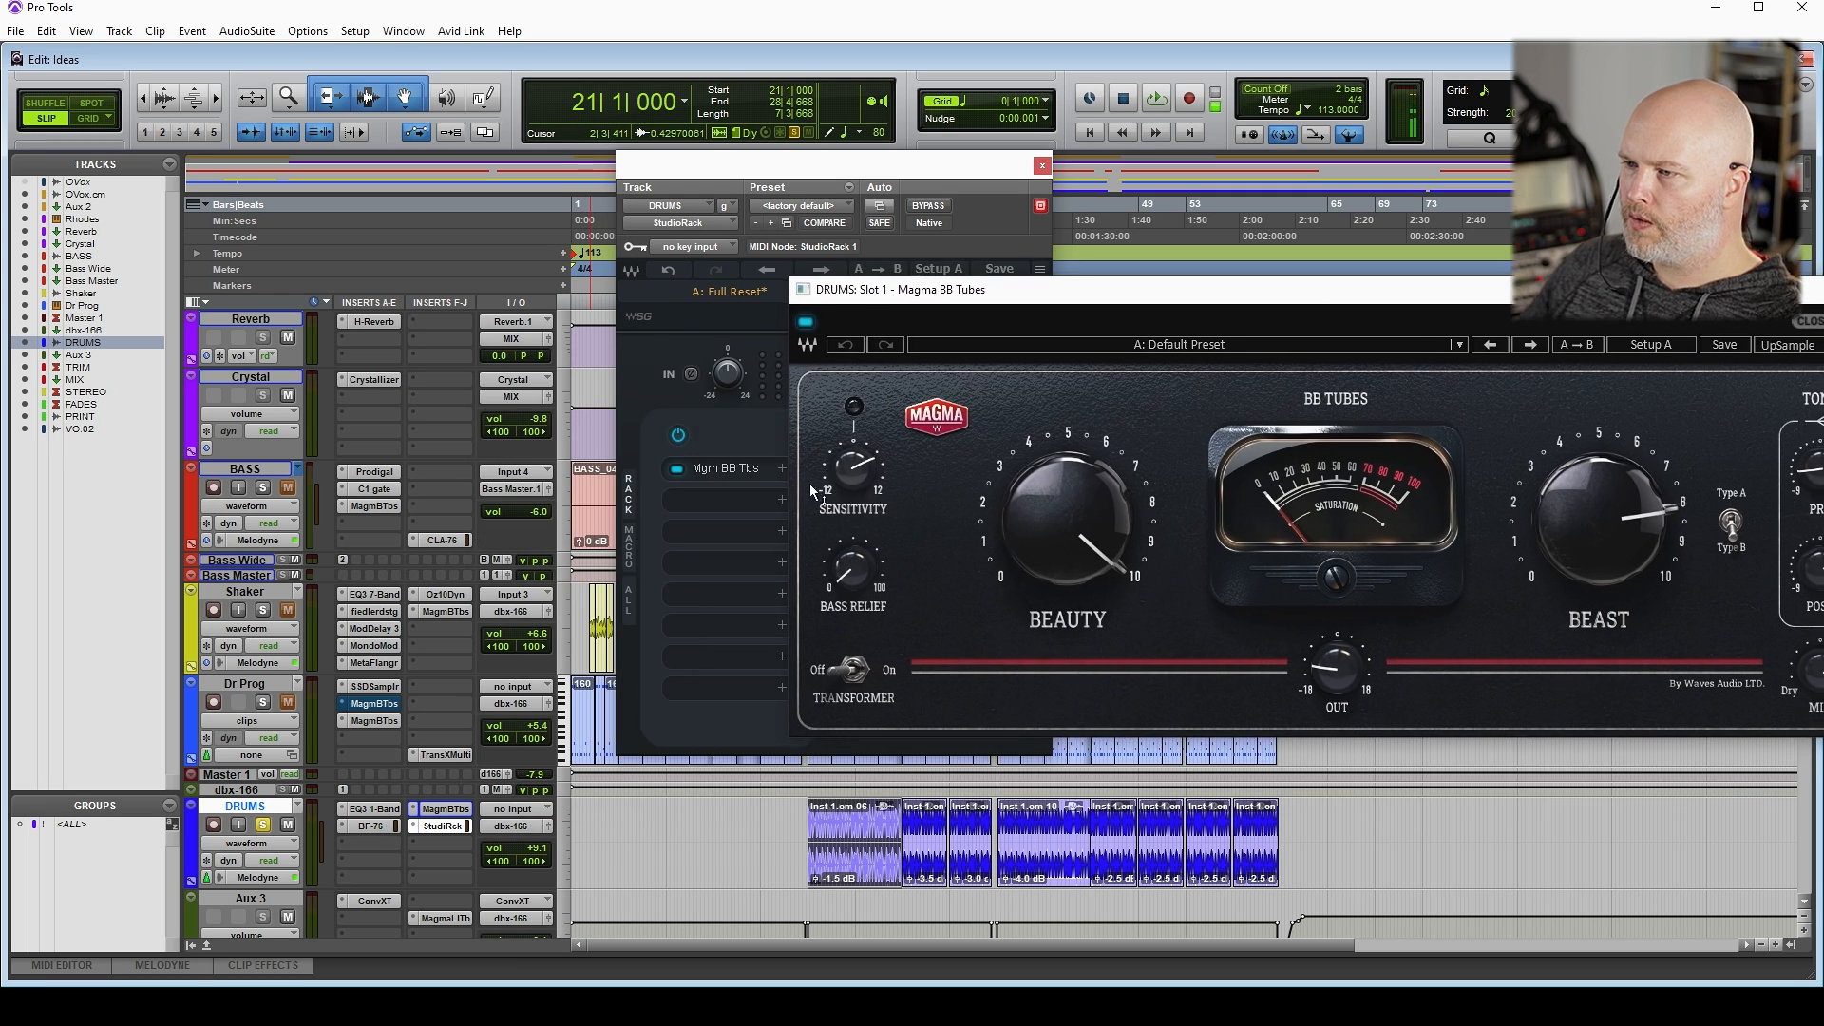
pyautogui.moveTo(757, 168); pyautogui.dragTo(371, 152)
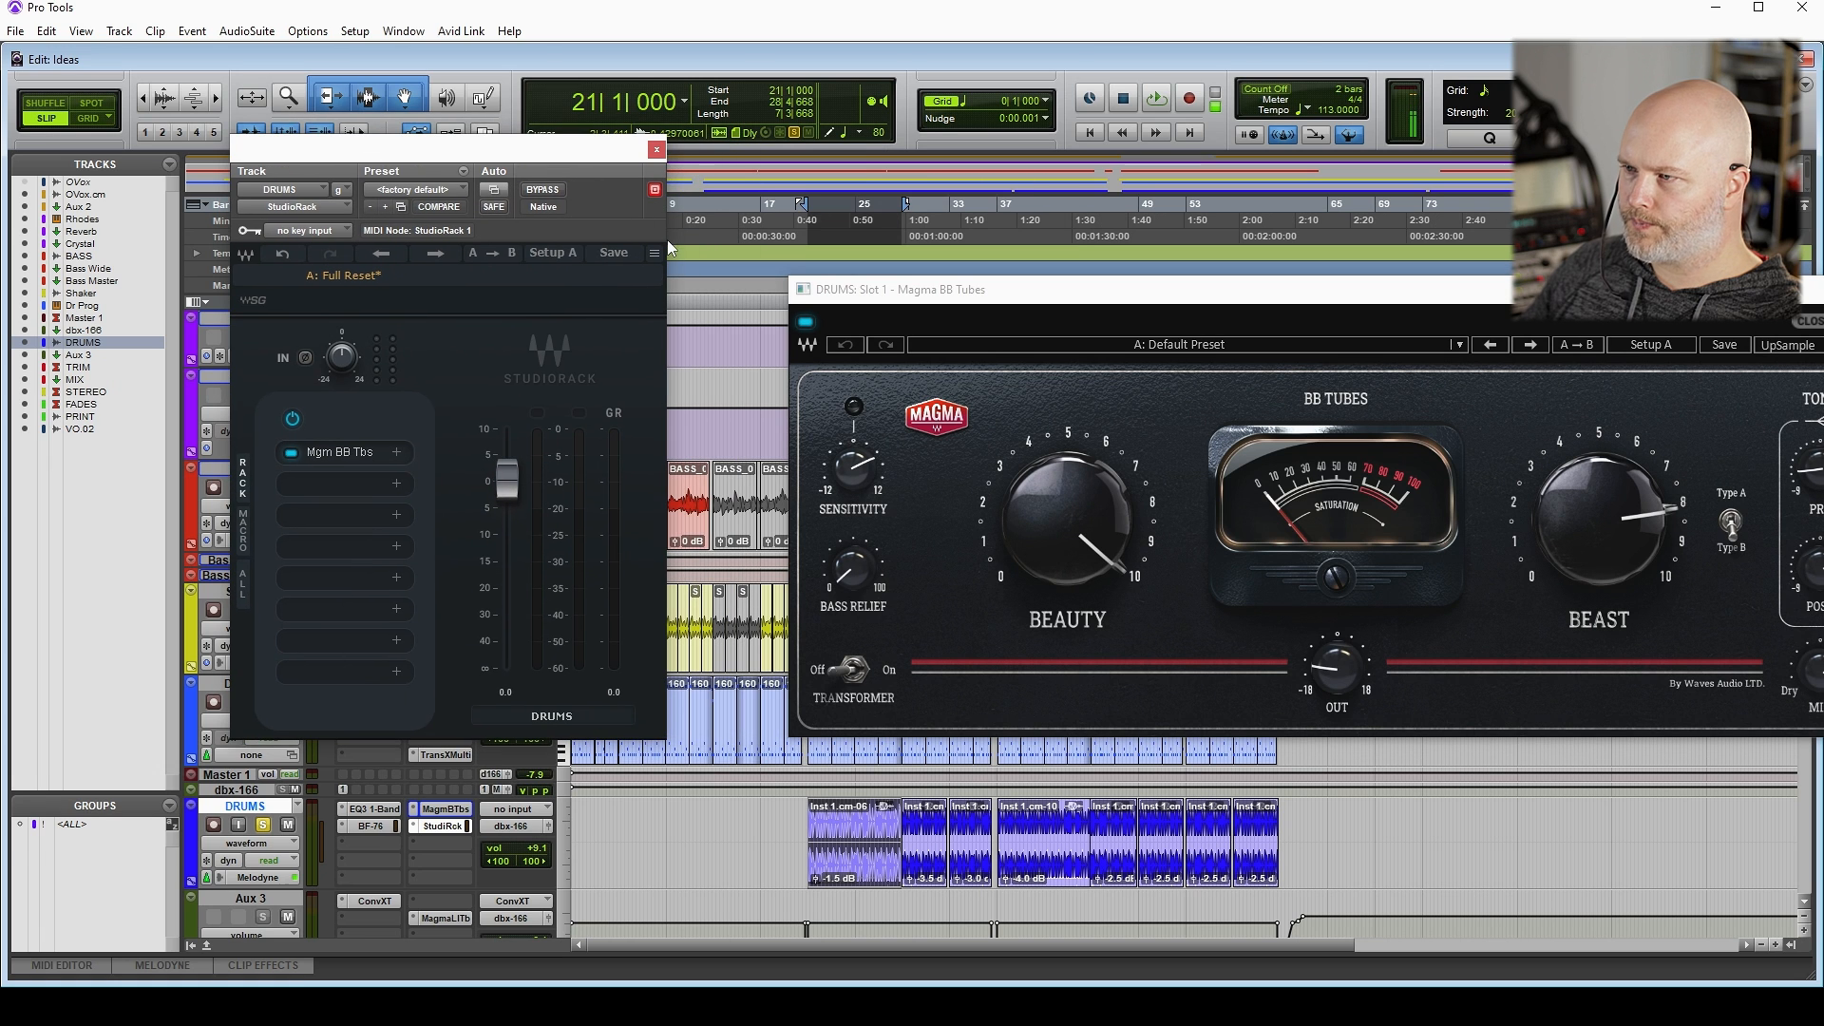
# Show StudioRack's macros together with the rack, and reopen Magma BB Tubes with its tone controls in view
pyautogui.click(350, 454)
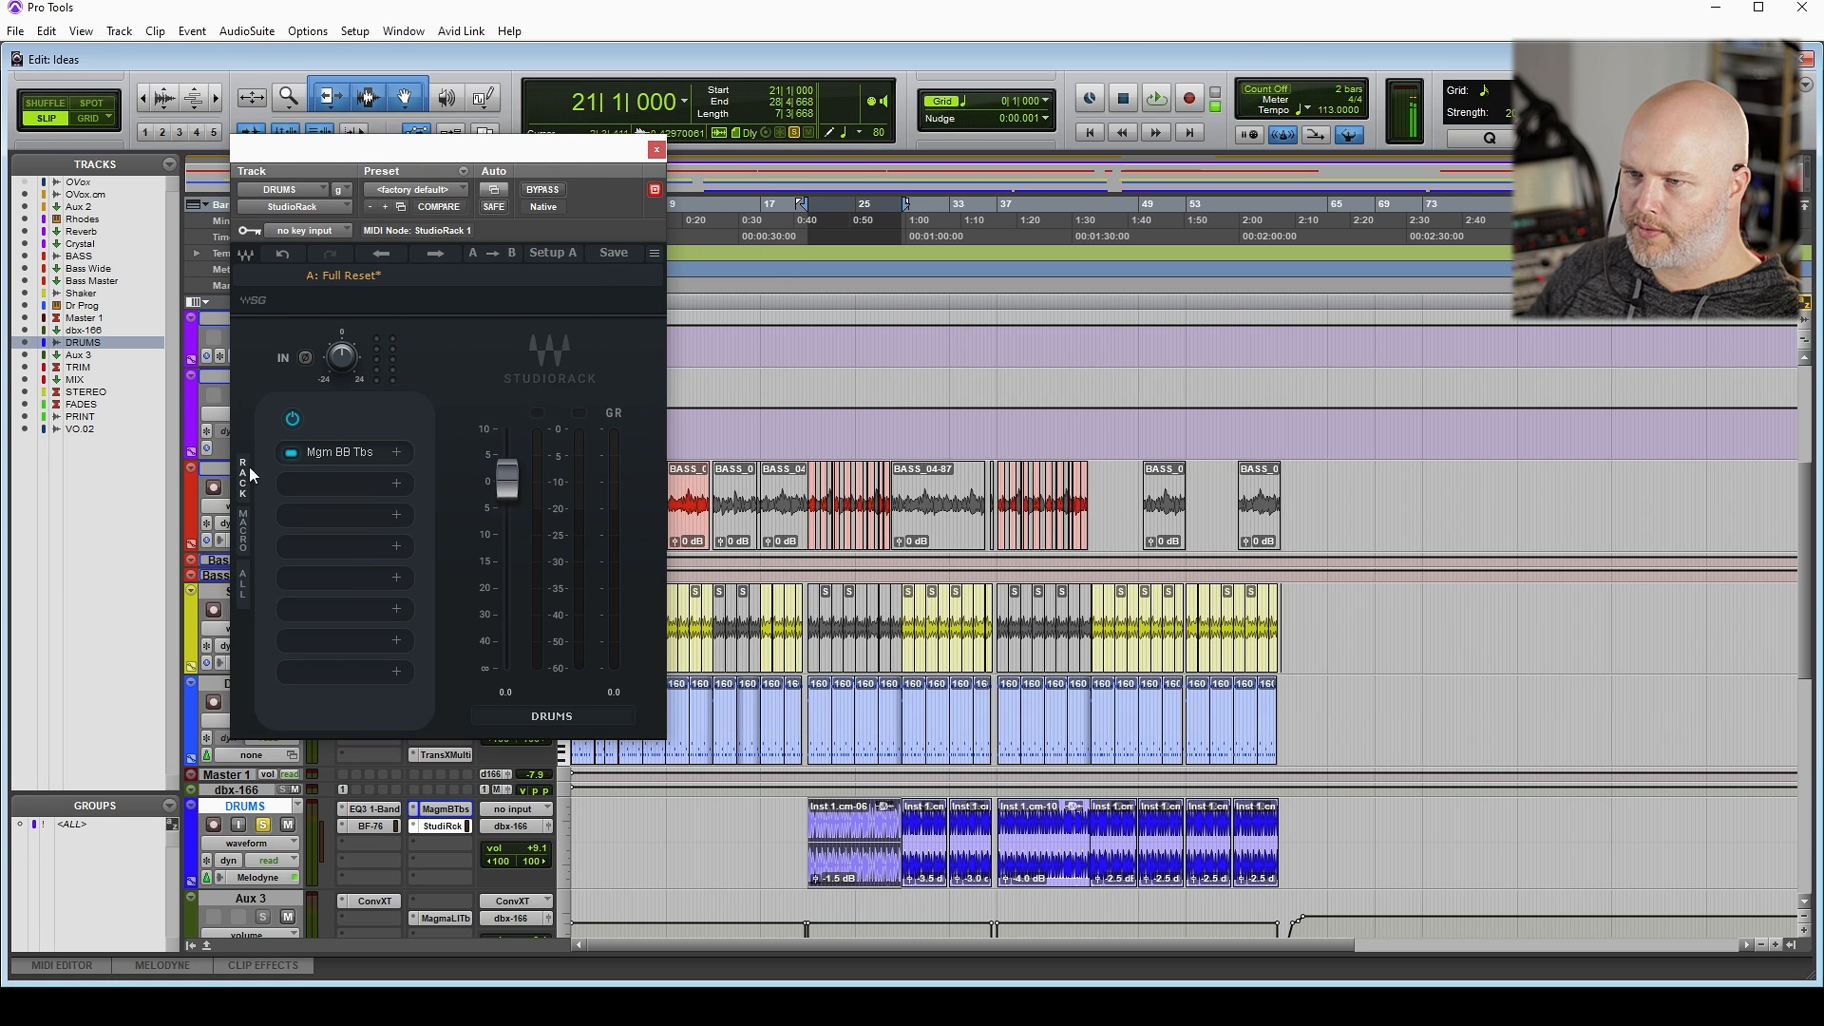
pyautogui.click(244, 582)
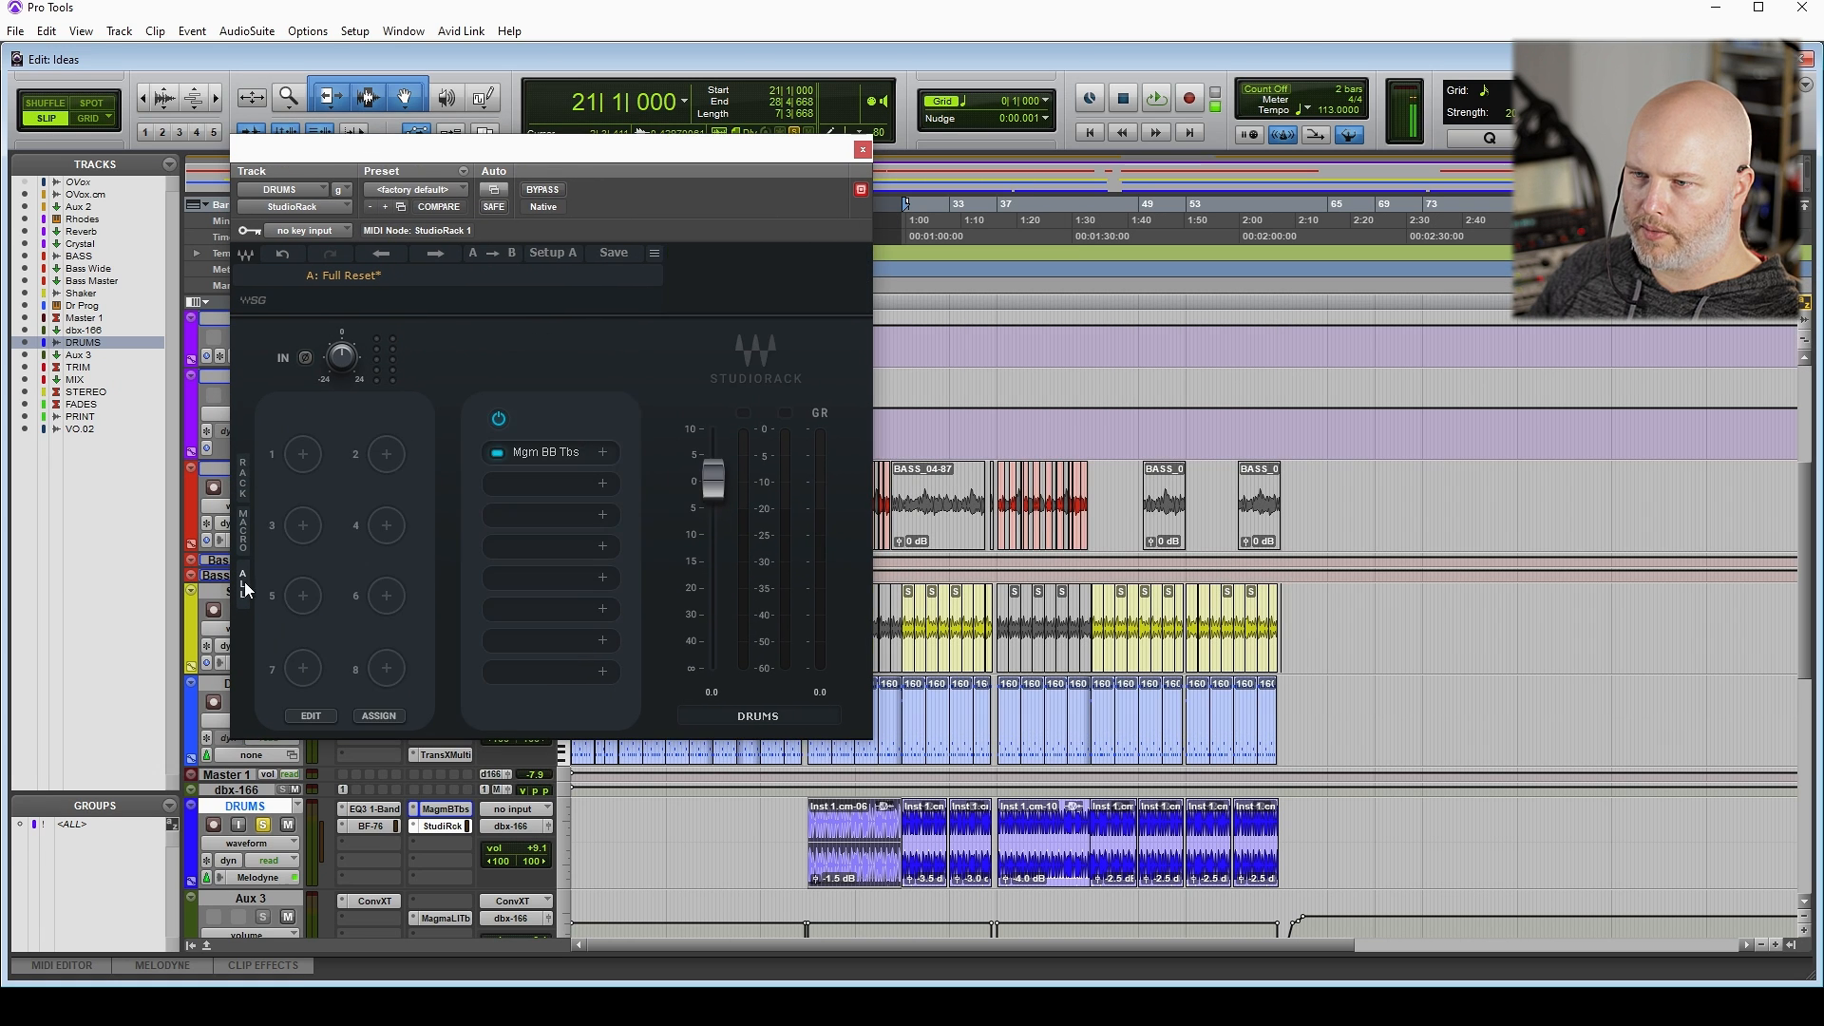
pyautogui.click(561, 447)
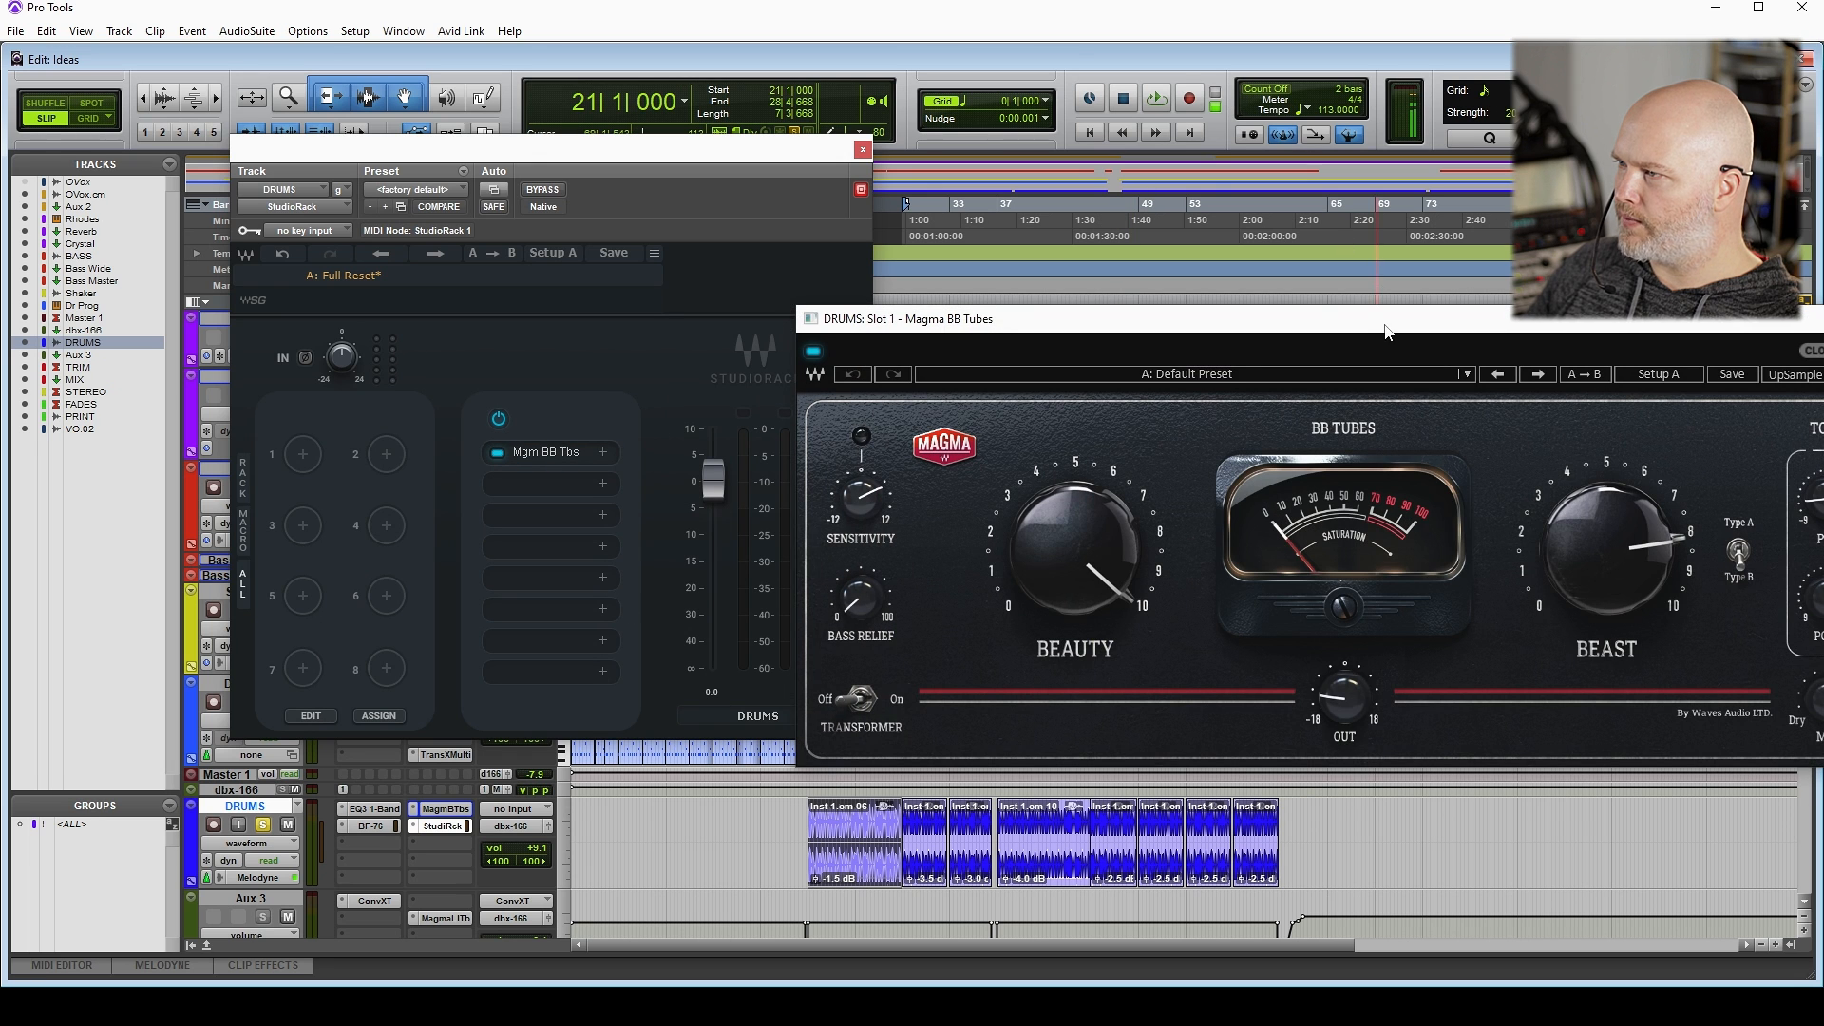
pyautogui.moveTo(1386, 332); pyautogui.dragTo(1135, 192)
# Set the Pre tone to -9.0 dB and the Post tone to 9.0 dB, and assign both controls to Macro 1
pyautogui.moveTo(1575, 367); pyautogui.dragTo(1575, 368)
pyautogui.moveTo(1574, 475); pyautogui.dragTo(1575, 474)
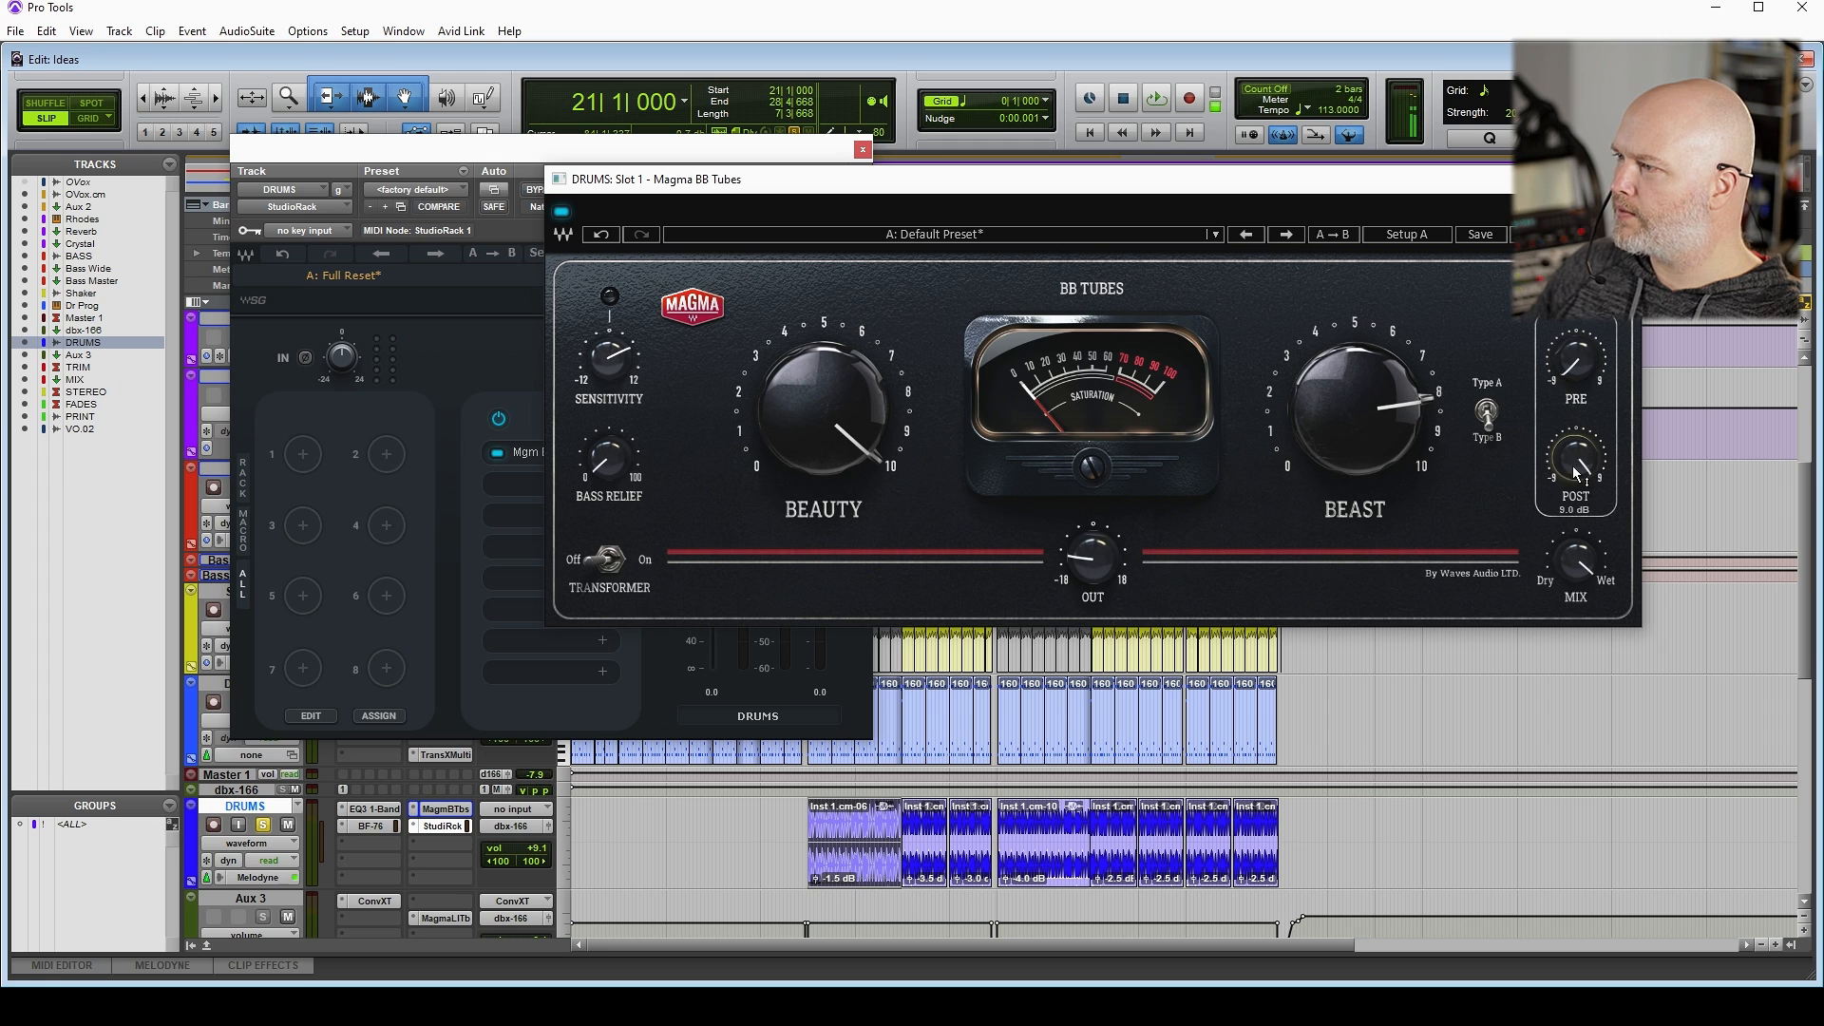
pyautogui.rightClick(1569, 368)
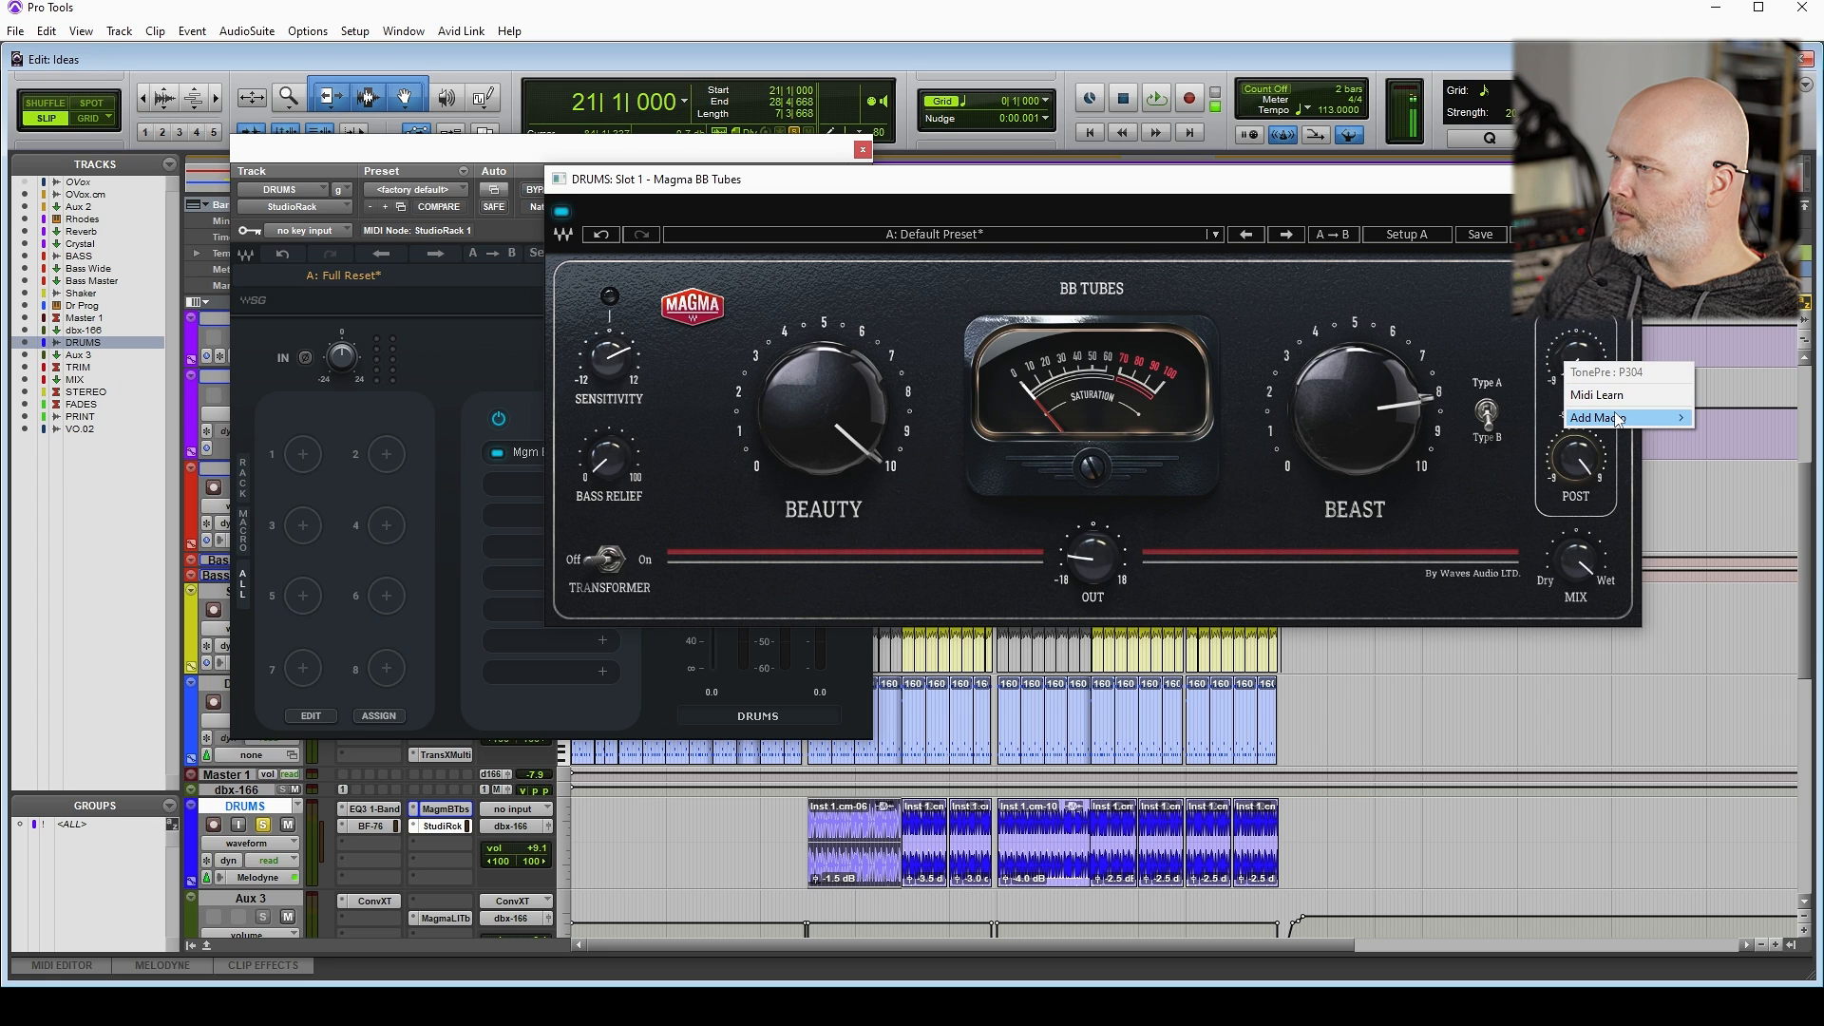
pyautogui.moveTo(1617, 420)
pyautogui.click(1743, 419)
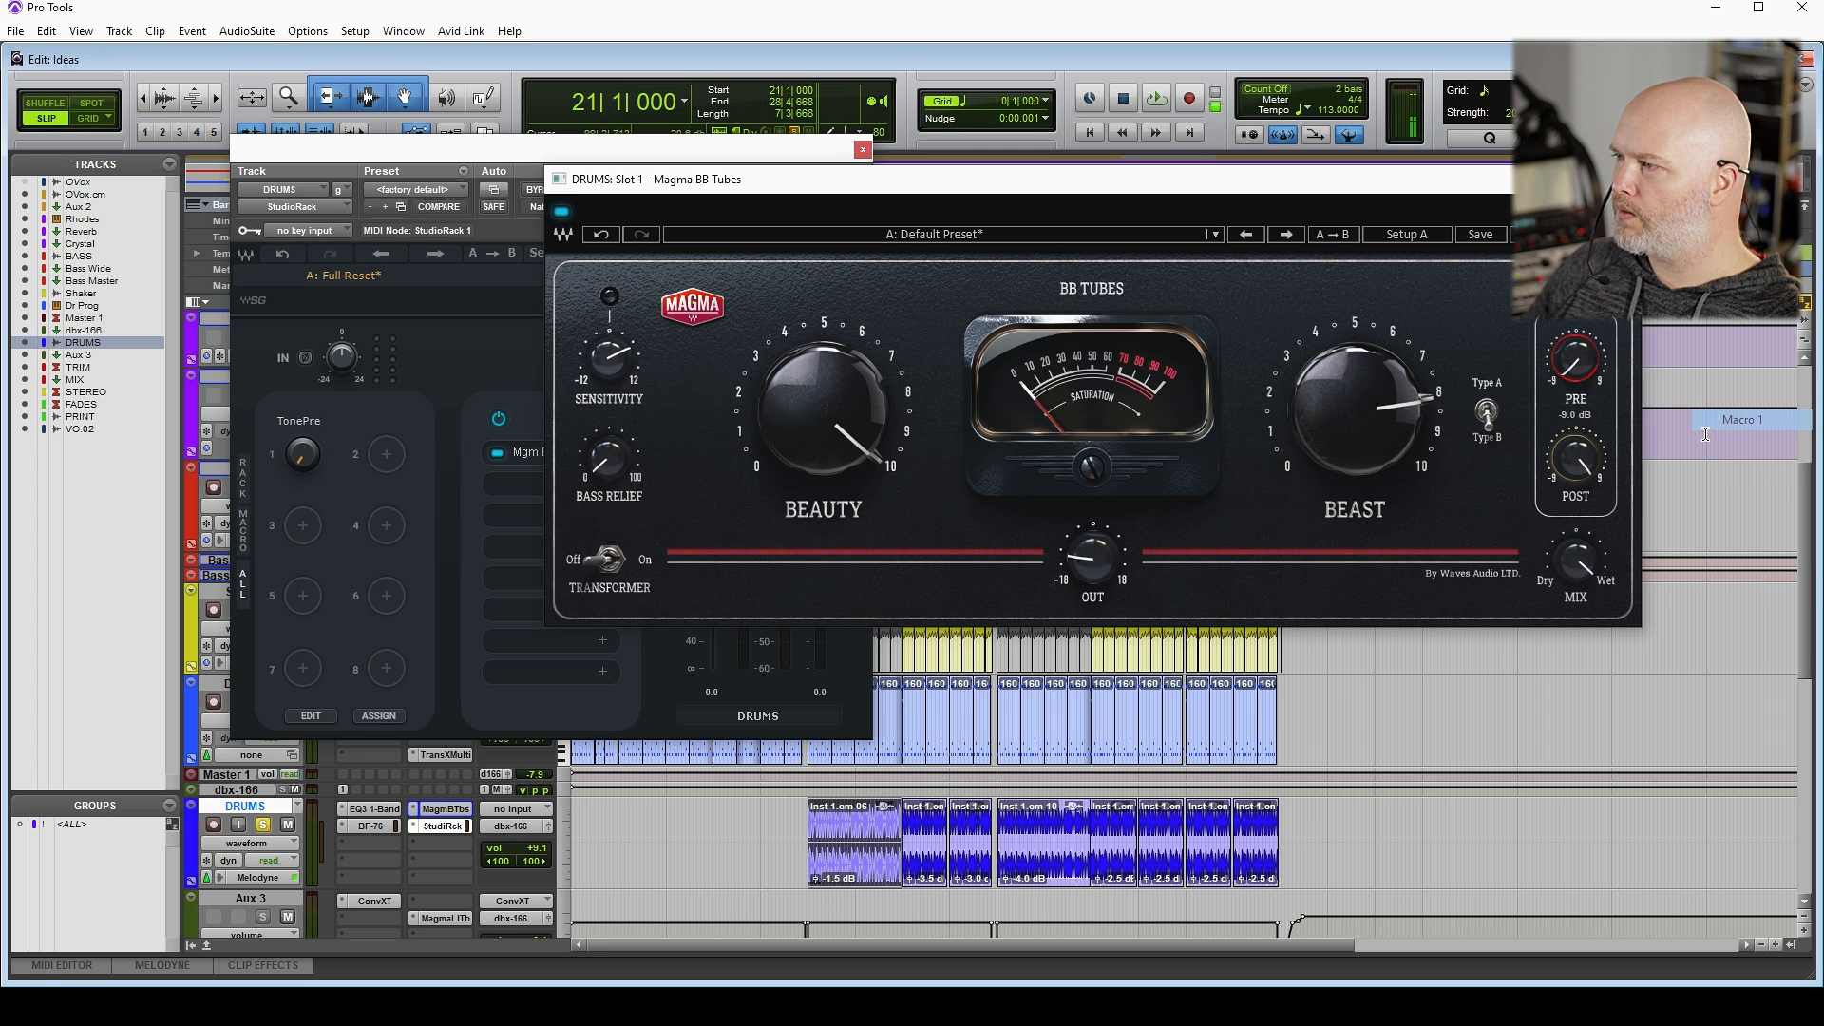
pyautogui.rightClick(1581, 458)
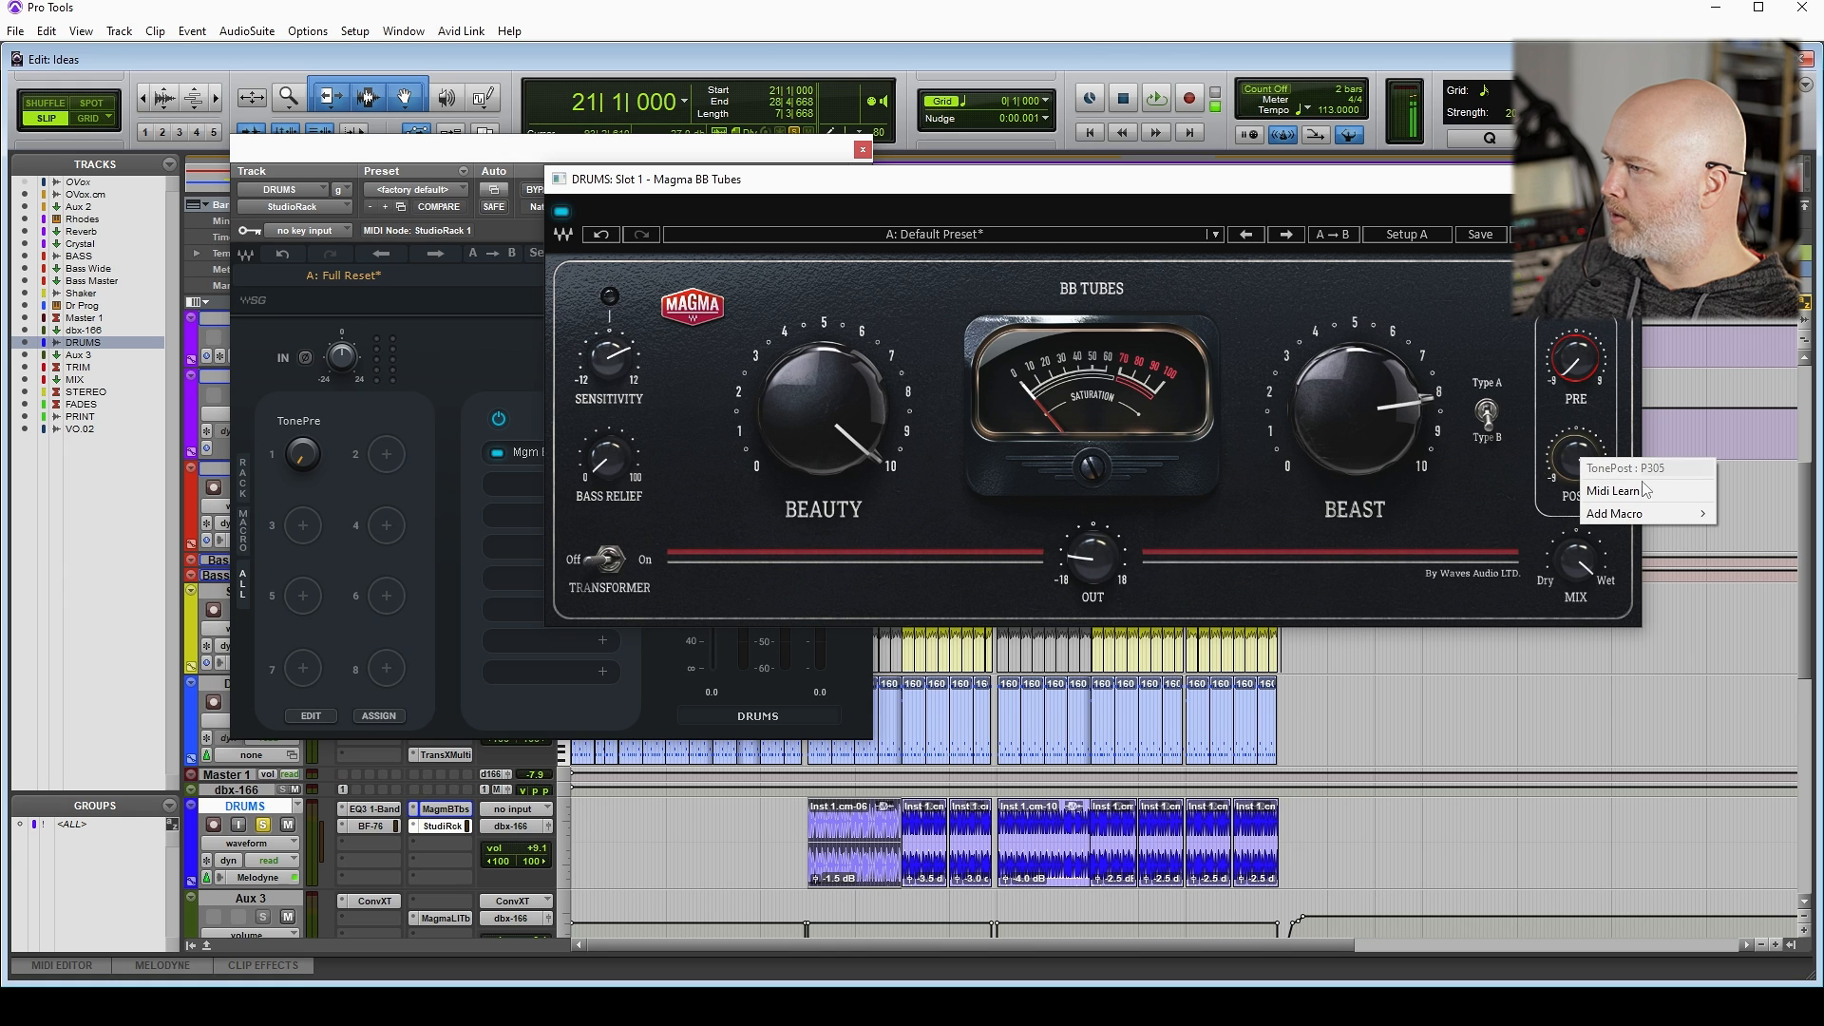
pyautogui.moveTo(1655, 517)
pyautogui.click(1521, 518)
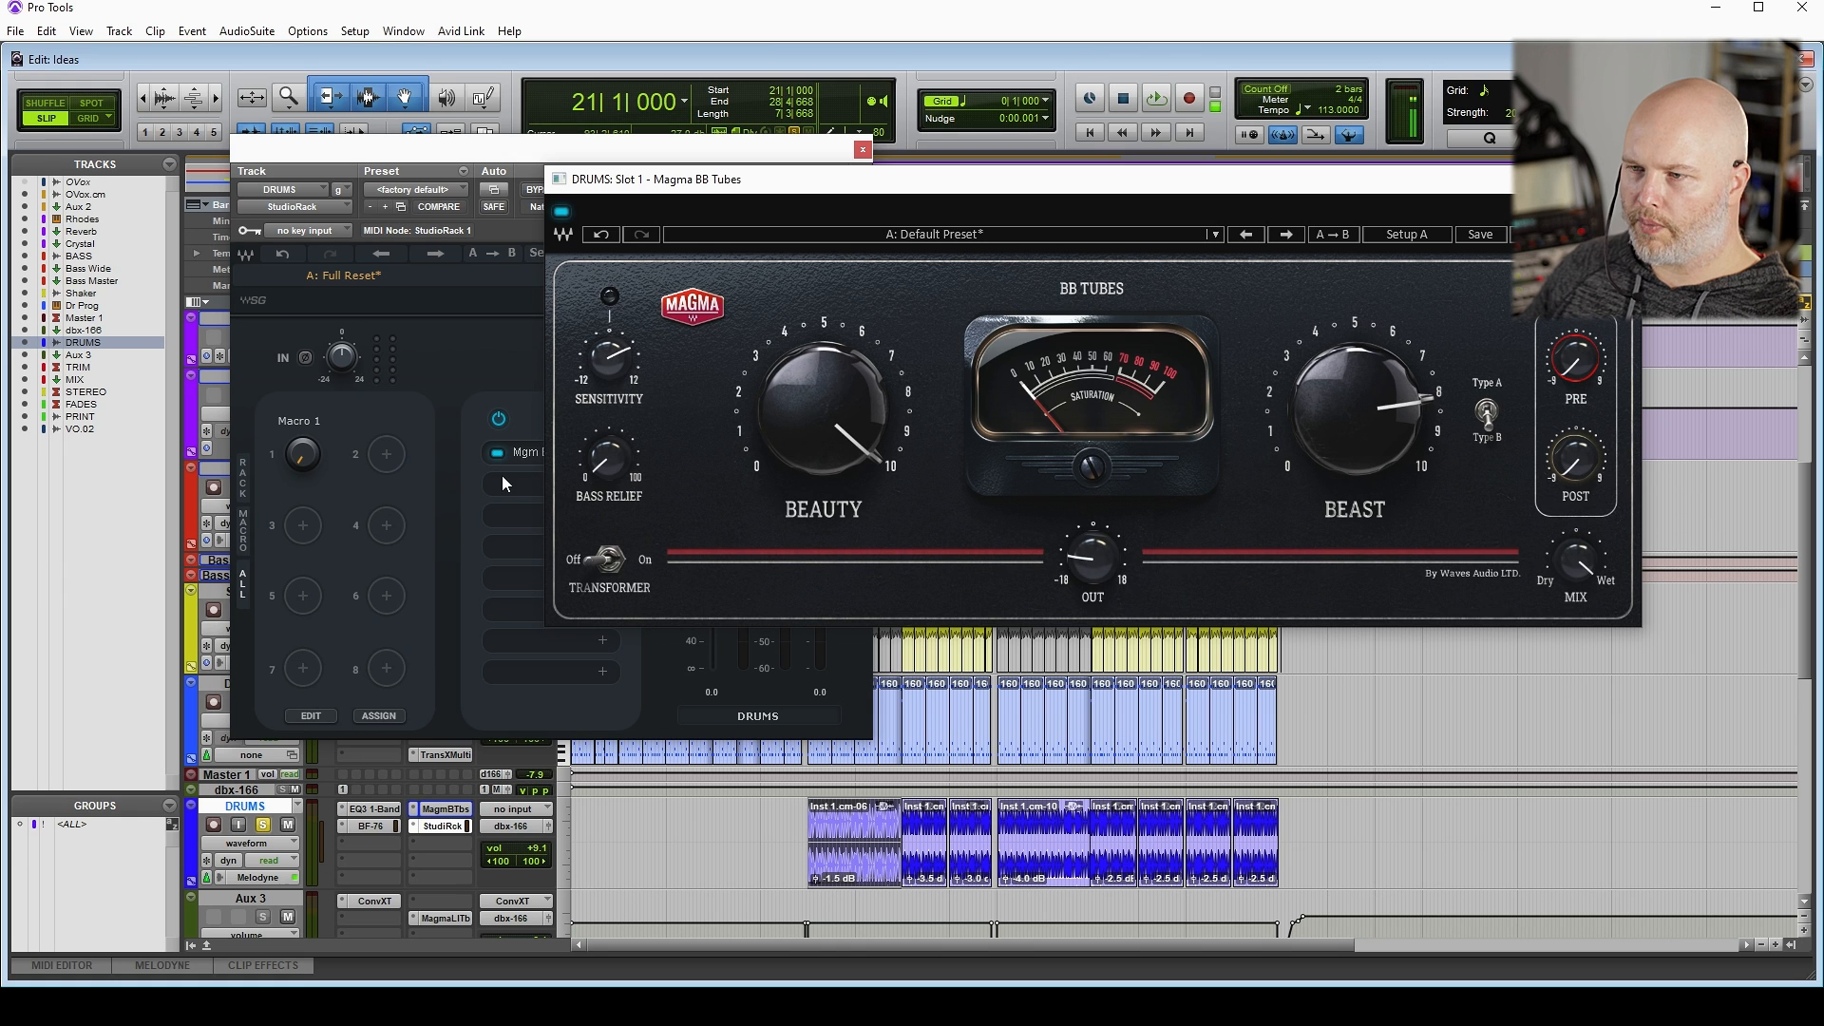
# Invert TonePost's Macro 1 control range to run from 9.0 to -9.0 dB, close the macro editor, and play the drums
pyautogui.click(323, 718)
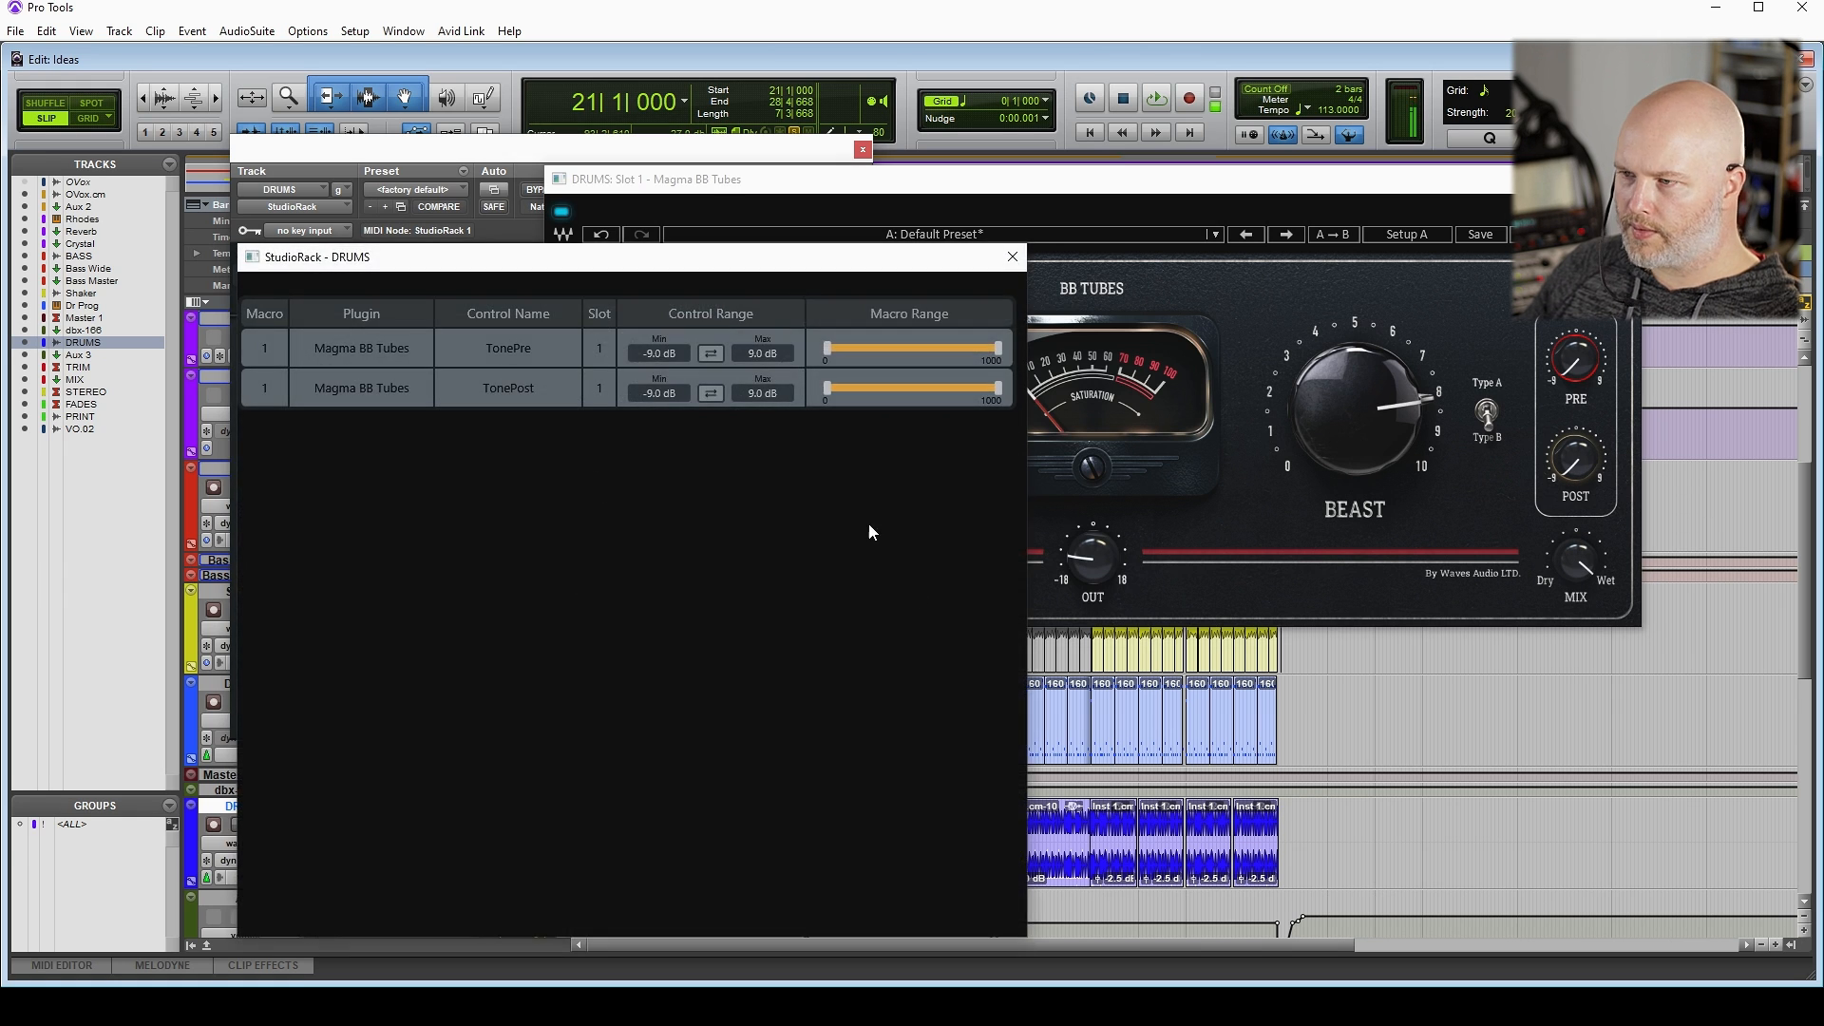
pyautogui.click(711, 392)
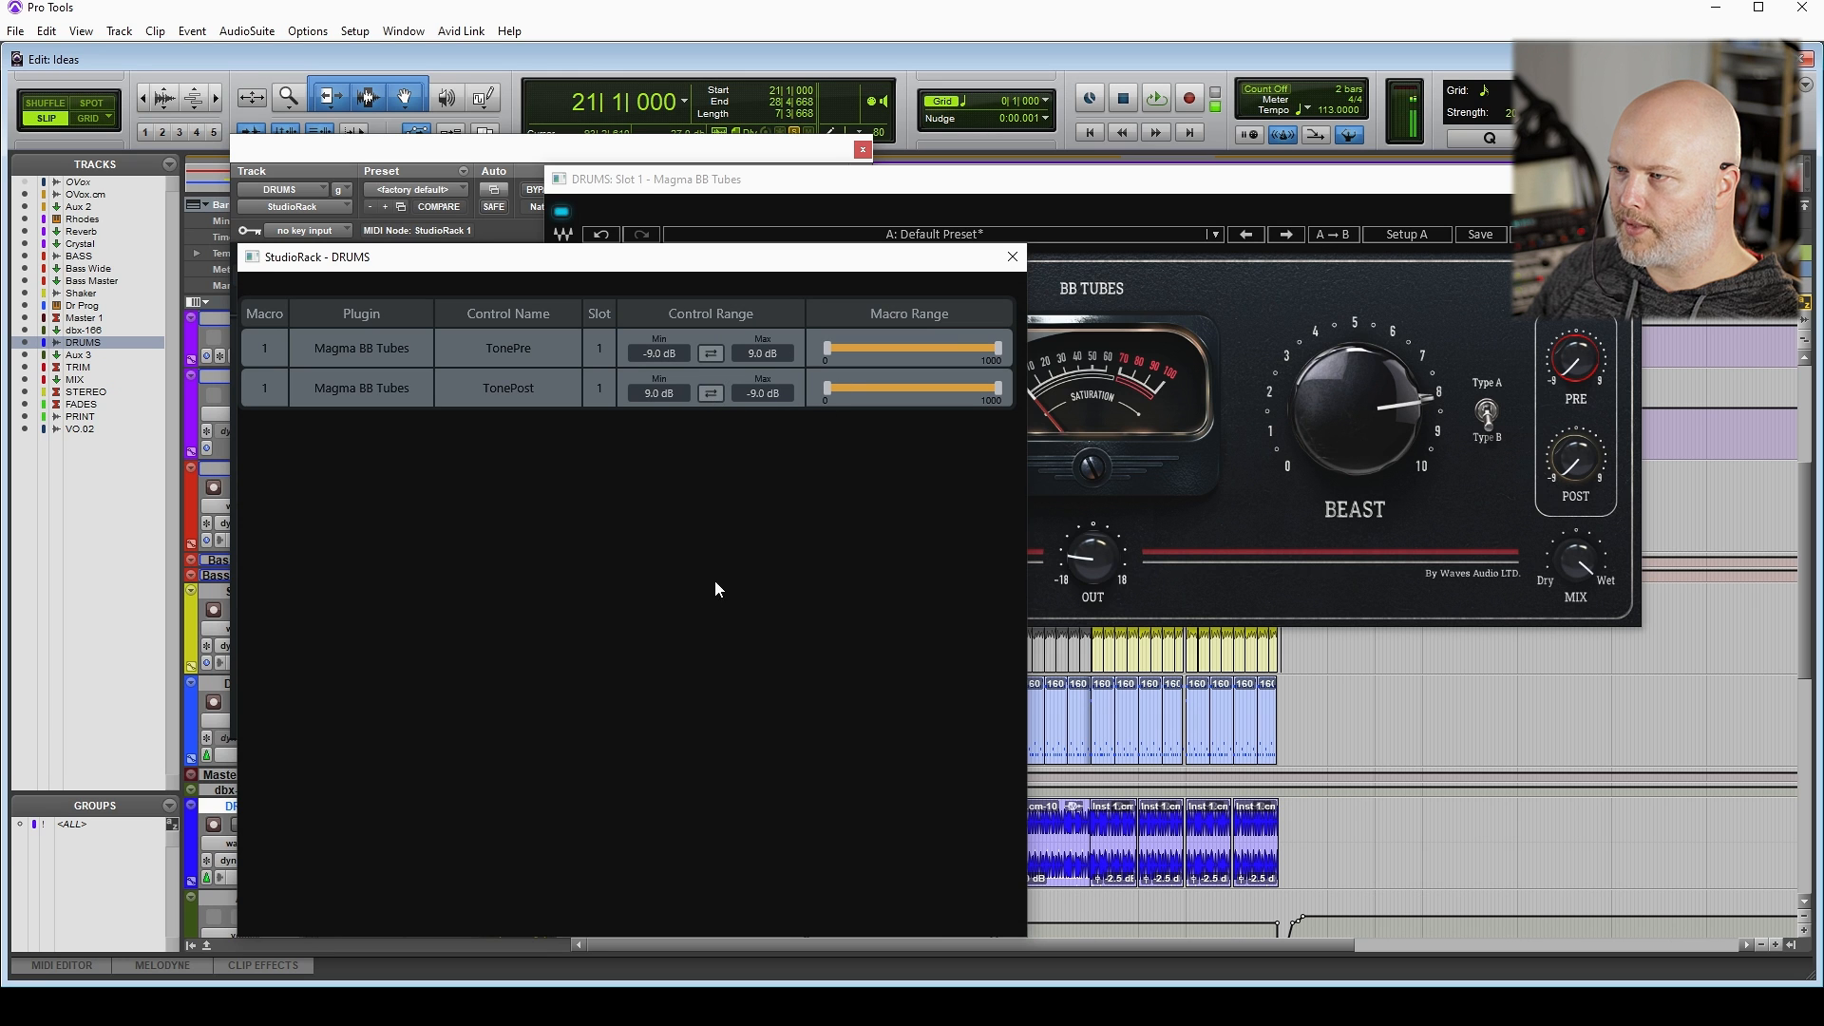
pyautogui.click(1089, 243)
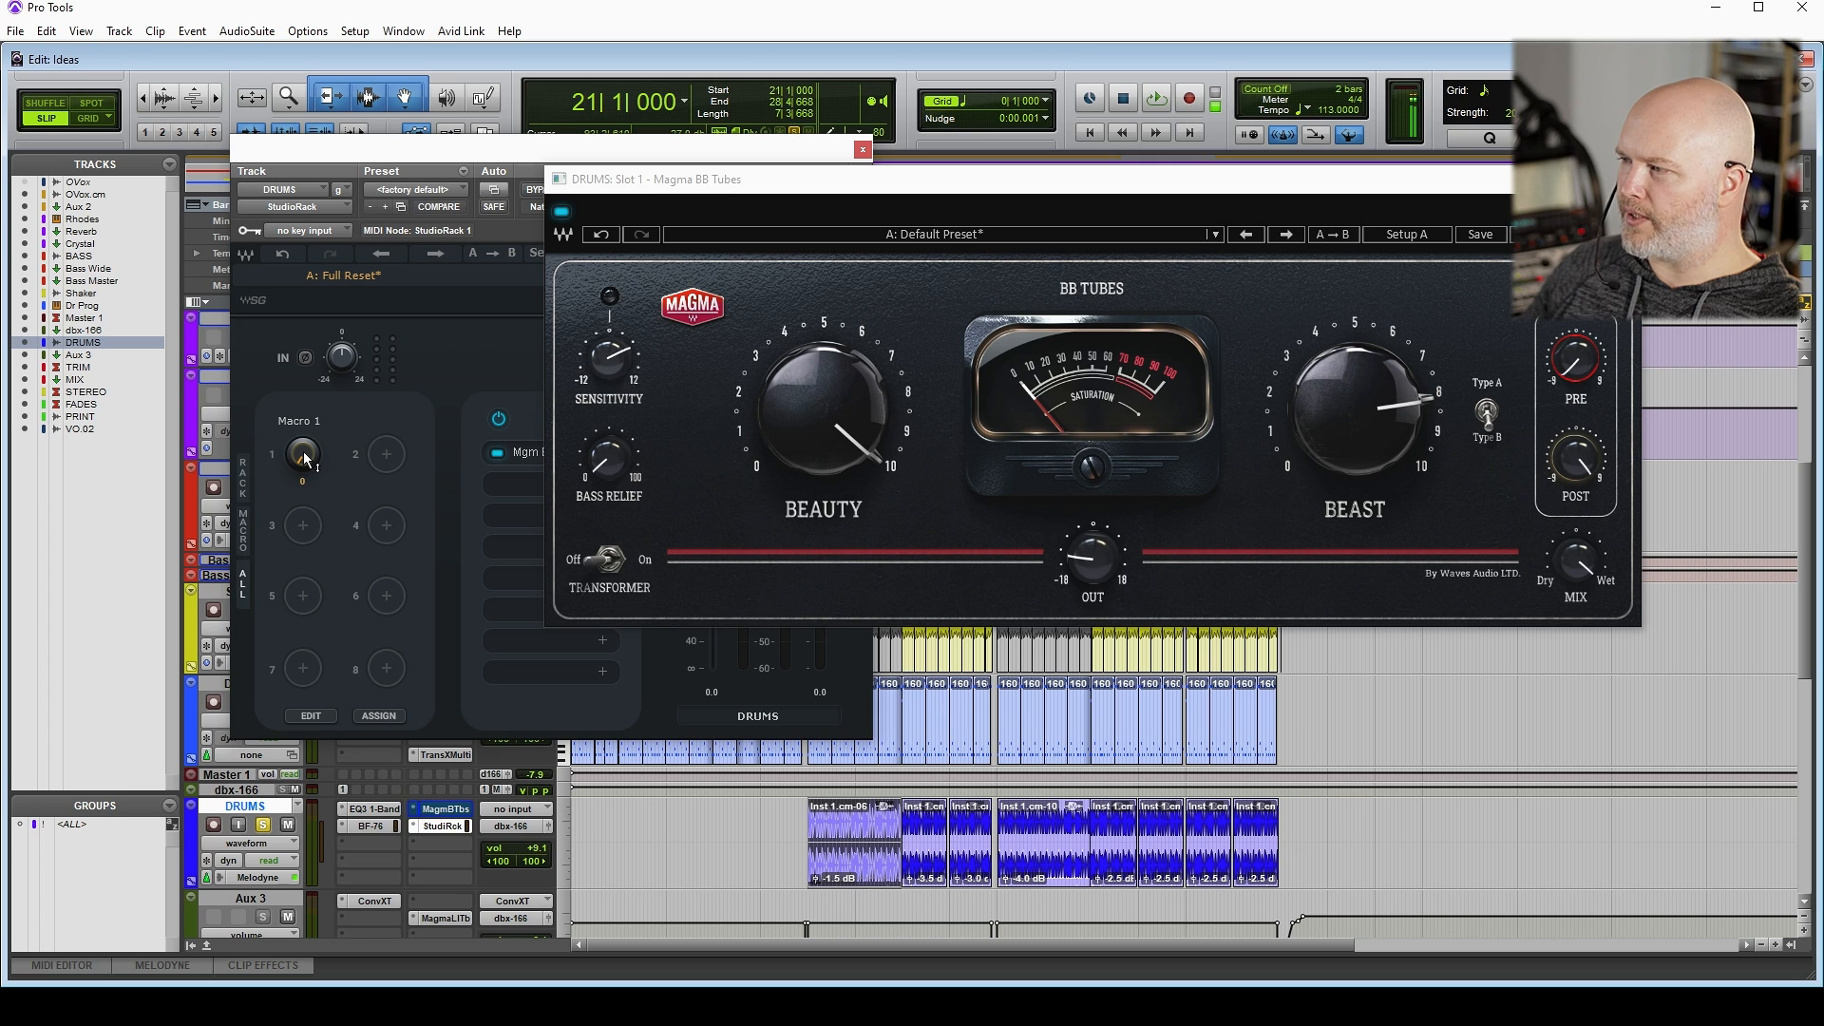
pyautogui.press('space')
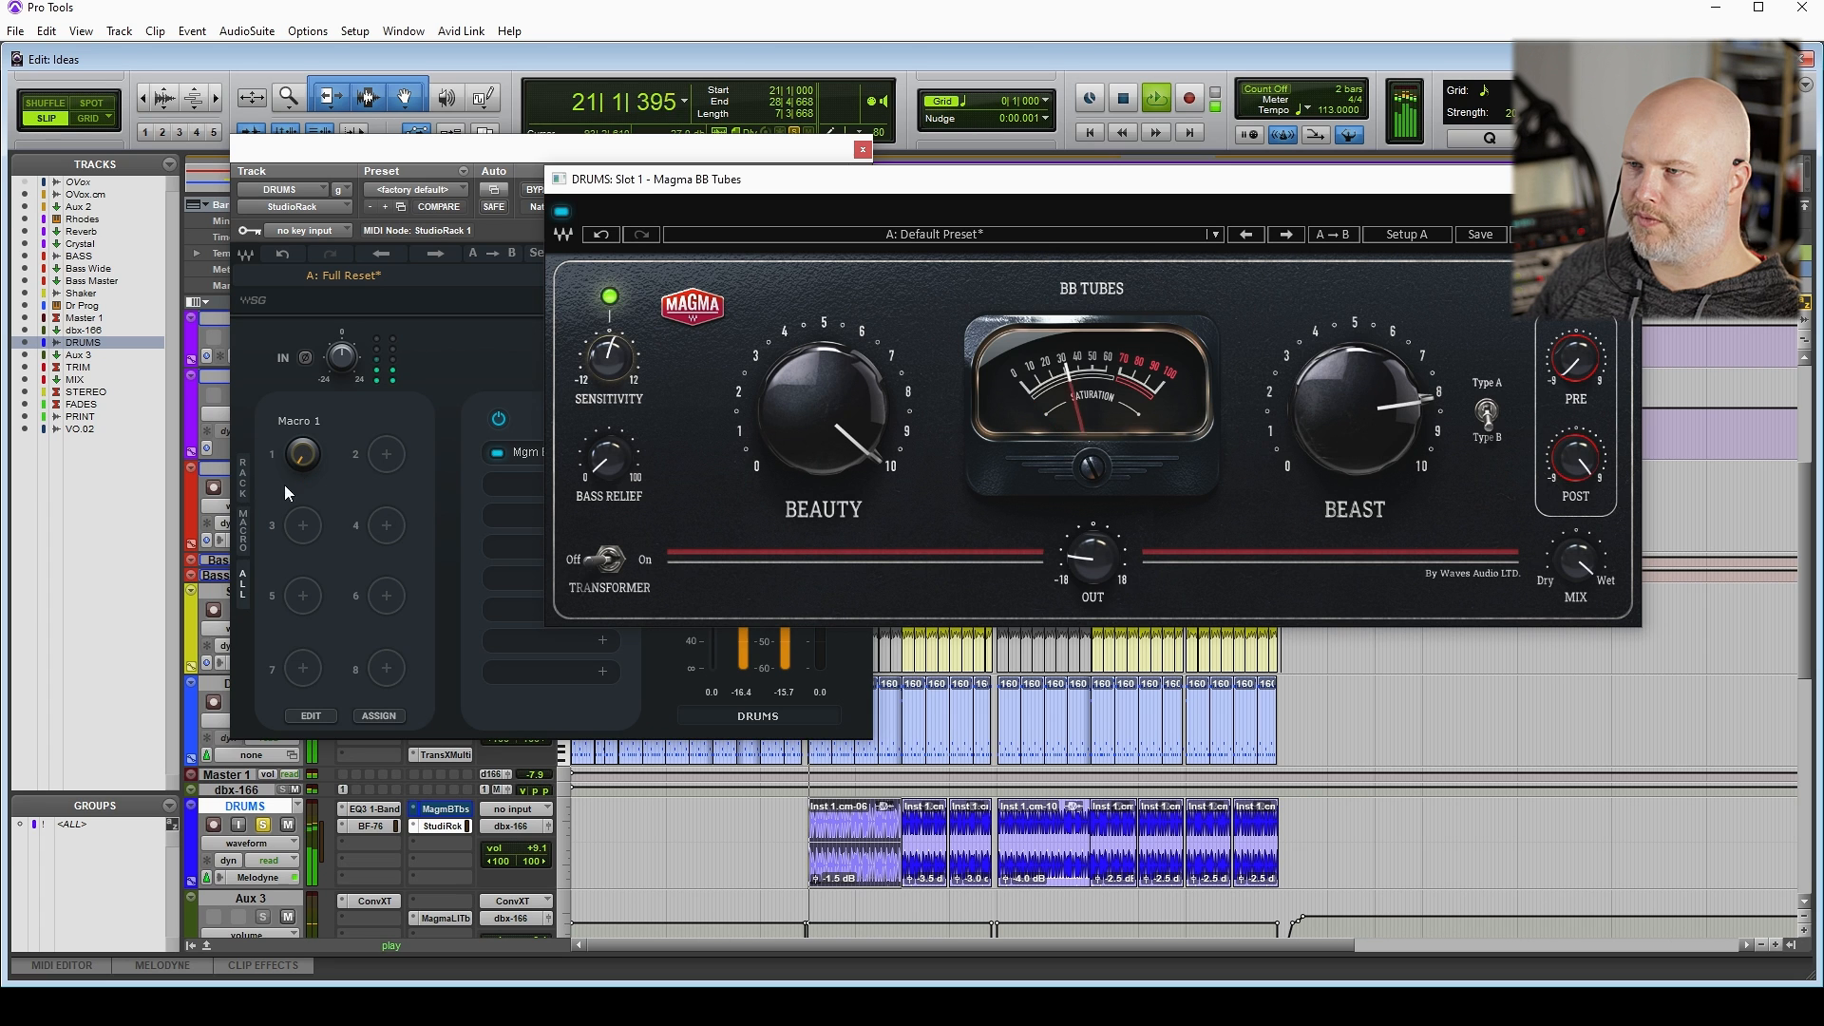
# Turn Macro 1 up to 1000 while the drums play, and restart playback from the selection start
pyautogui.moveTo(305, 460); pyautogui.dragTo(305, 357)
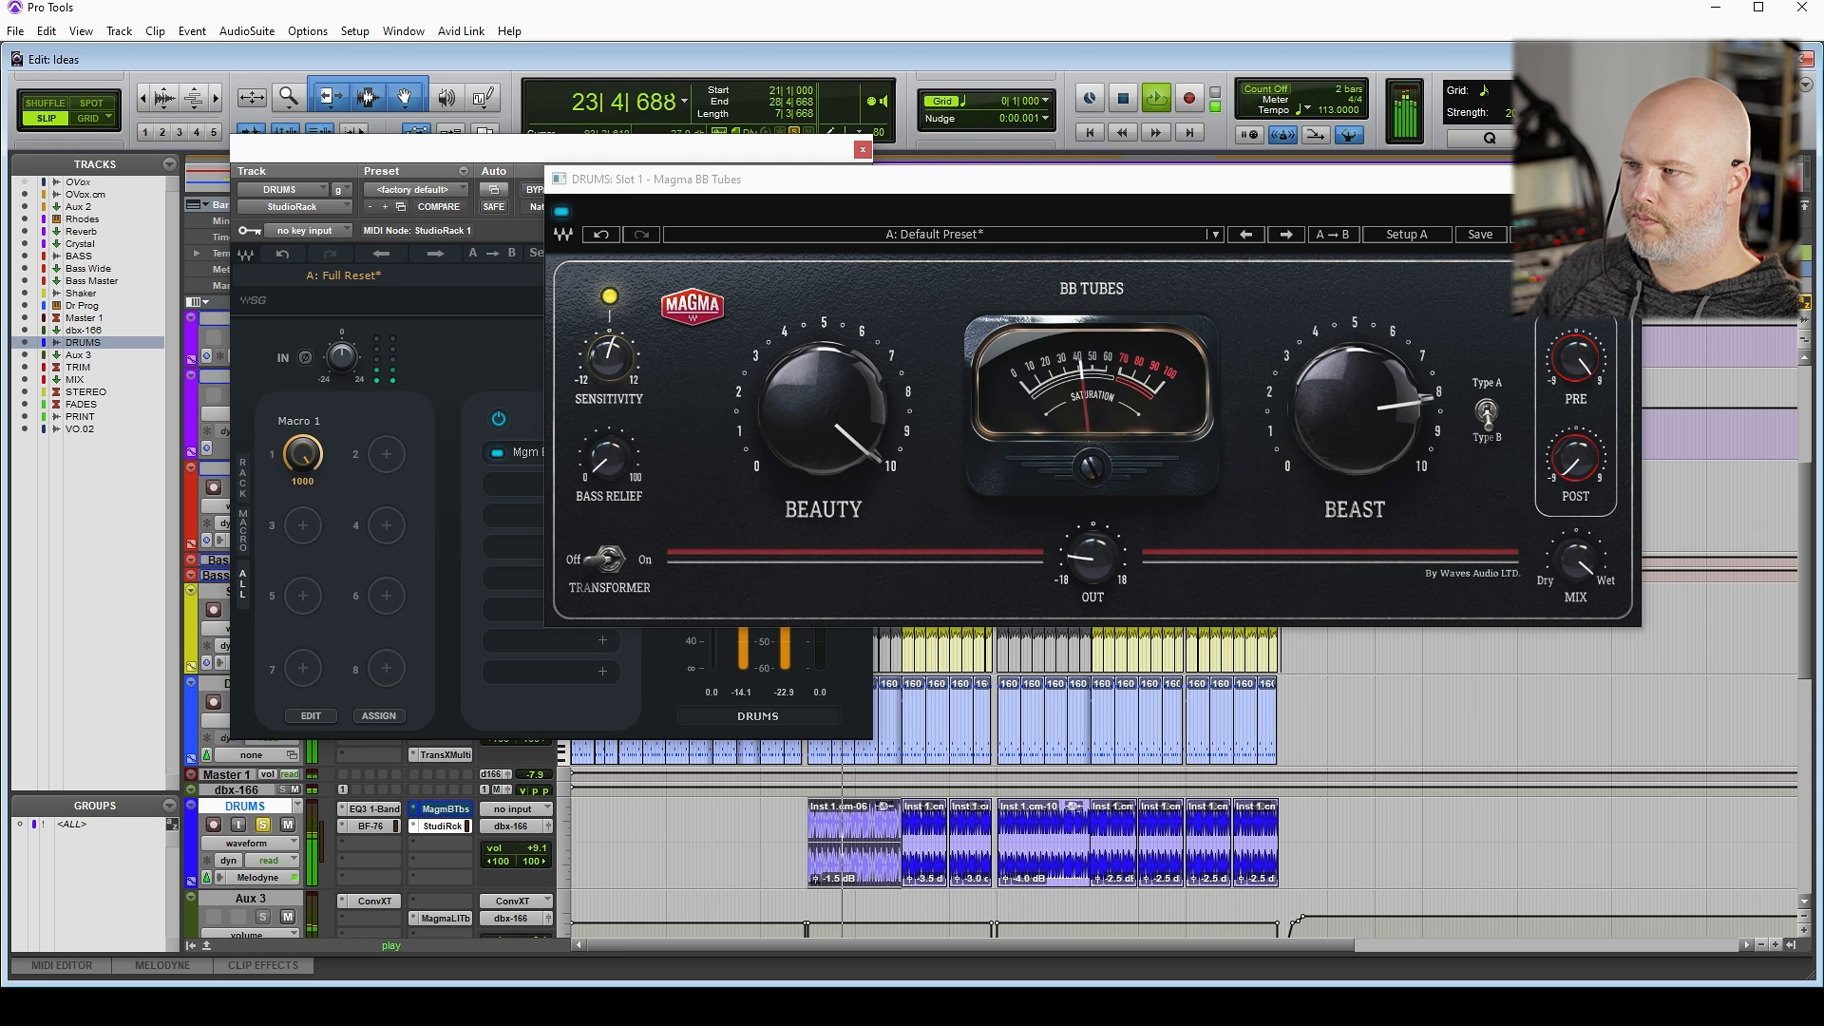
pyautogui.moveTo(303, 454)
pyautogui.mouseDown()
pyautogui.moveTo(303, 551)
pyautogui.moveTo(303, 456)
pyautogui.mouseUp()
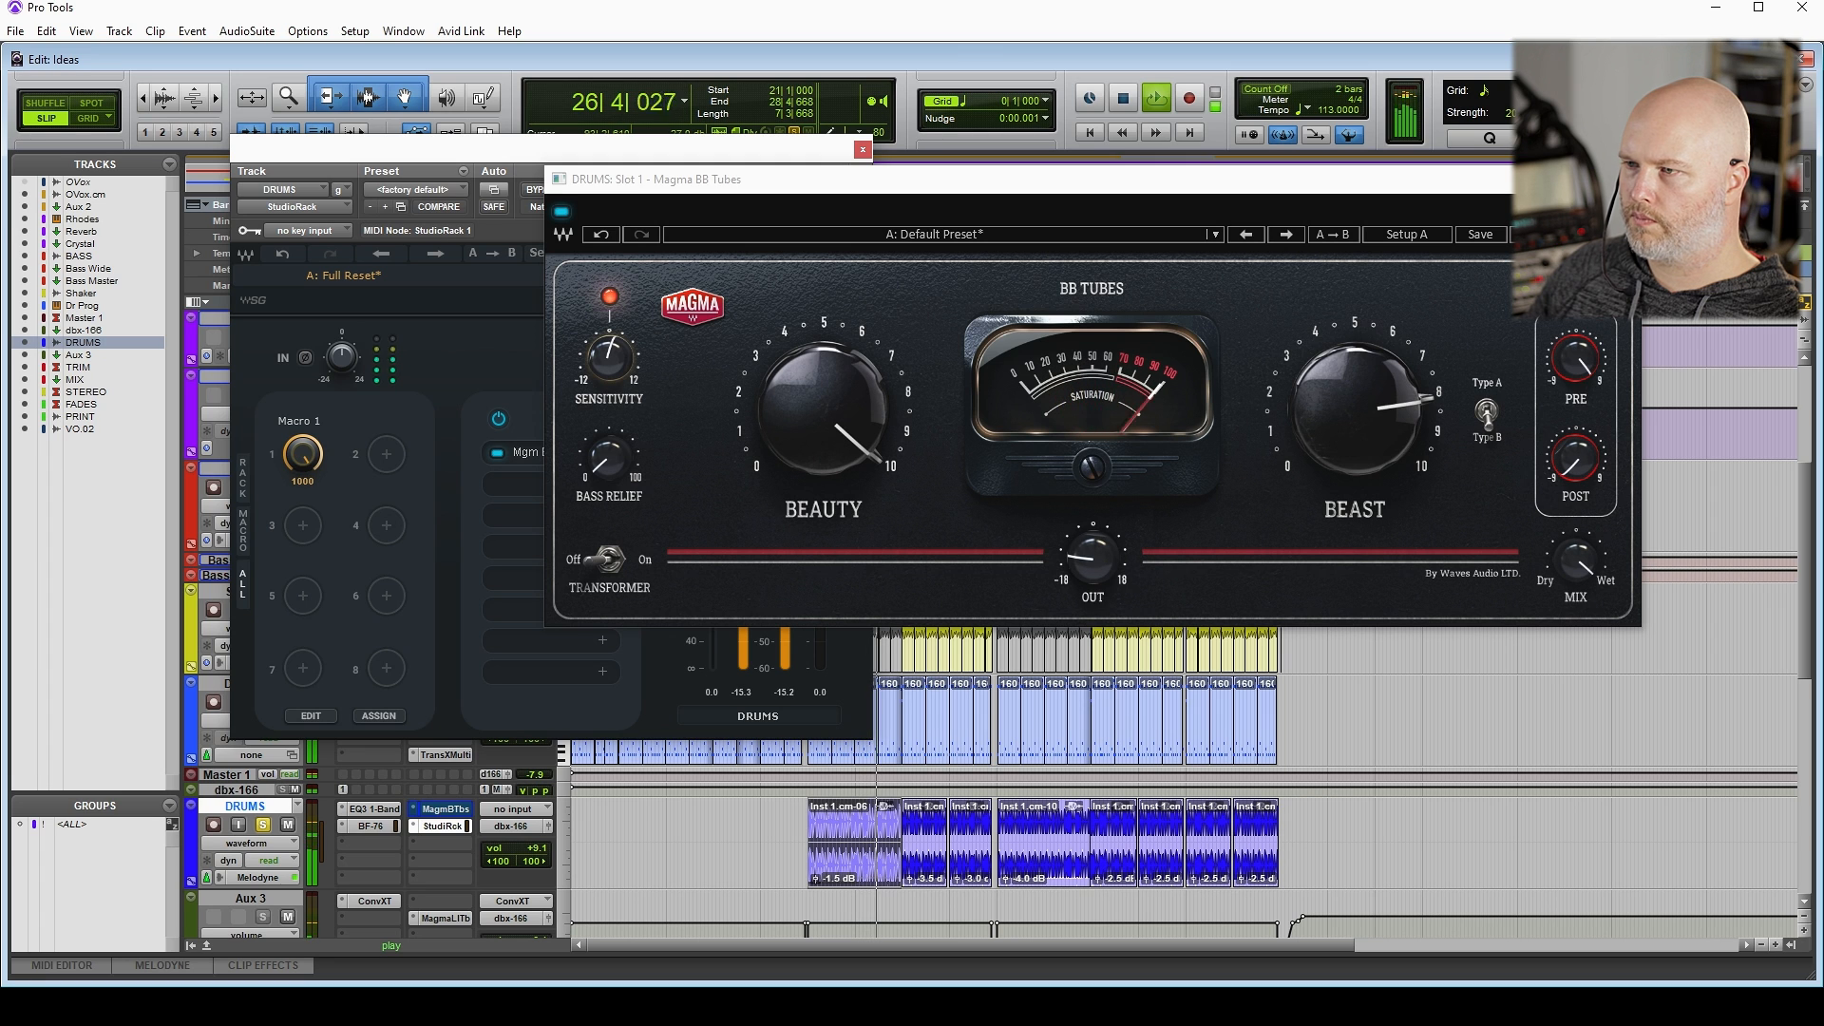
pyautogui.press('space')
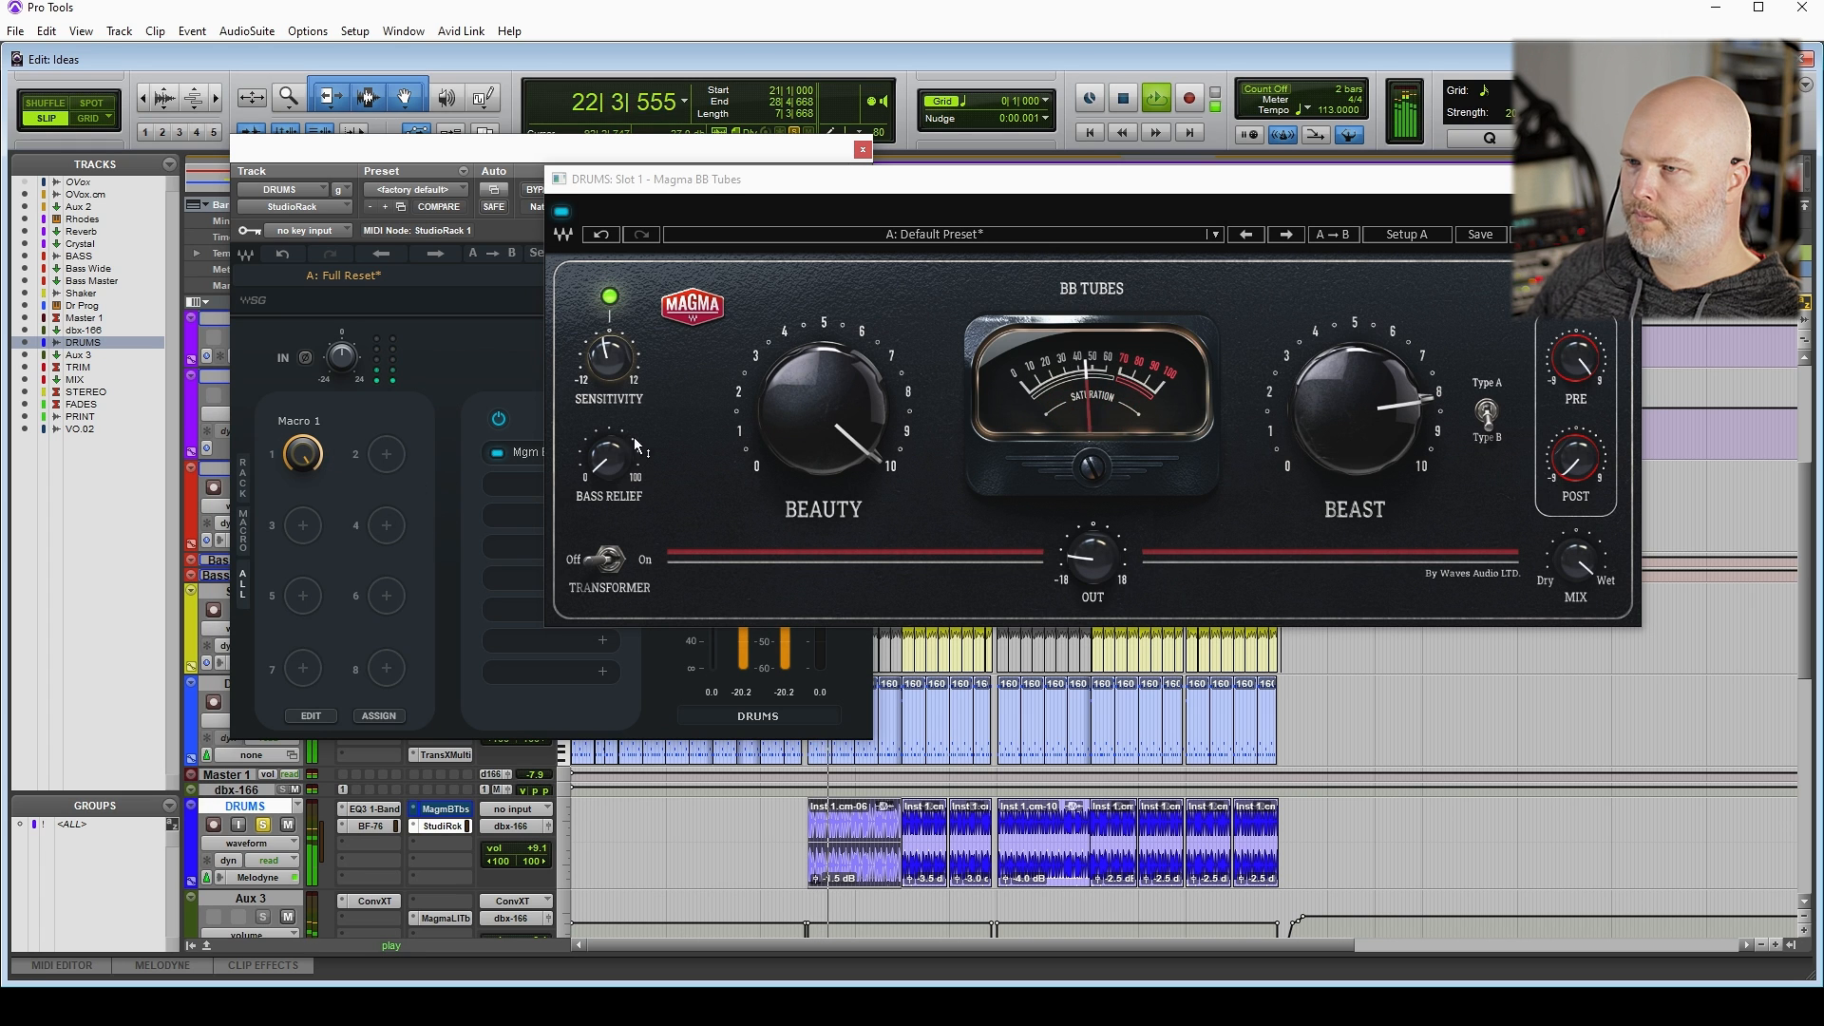
# Trim Magma BB Tubes' Sensitivity, set Beast to 90, and fine-tune the output level while the drums play
pyautogui.moveTo(610, 355); pyautogui.dragTo(611, 365)
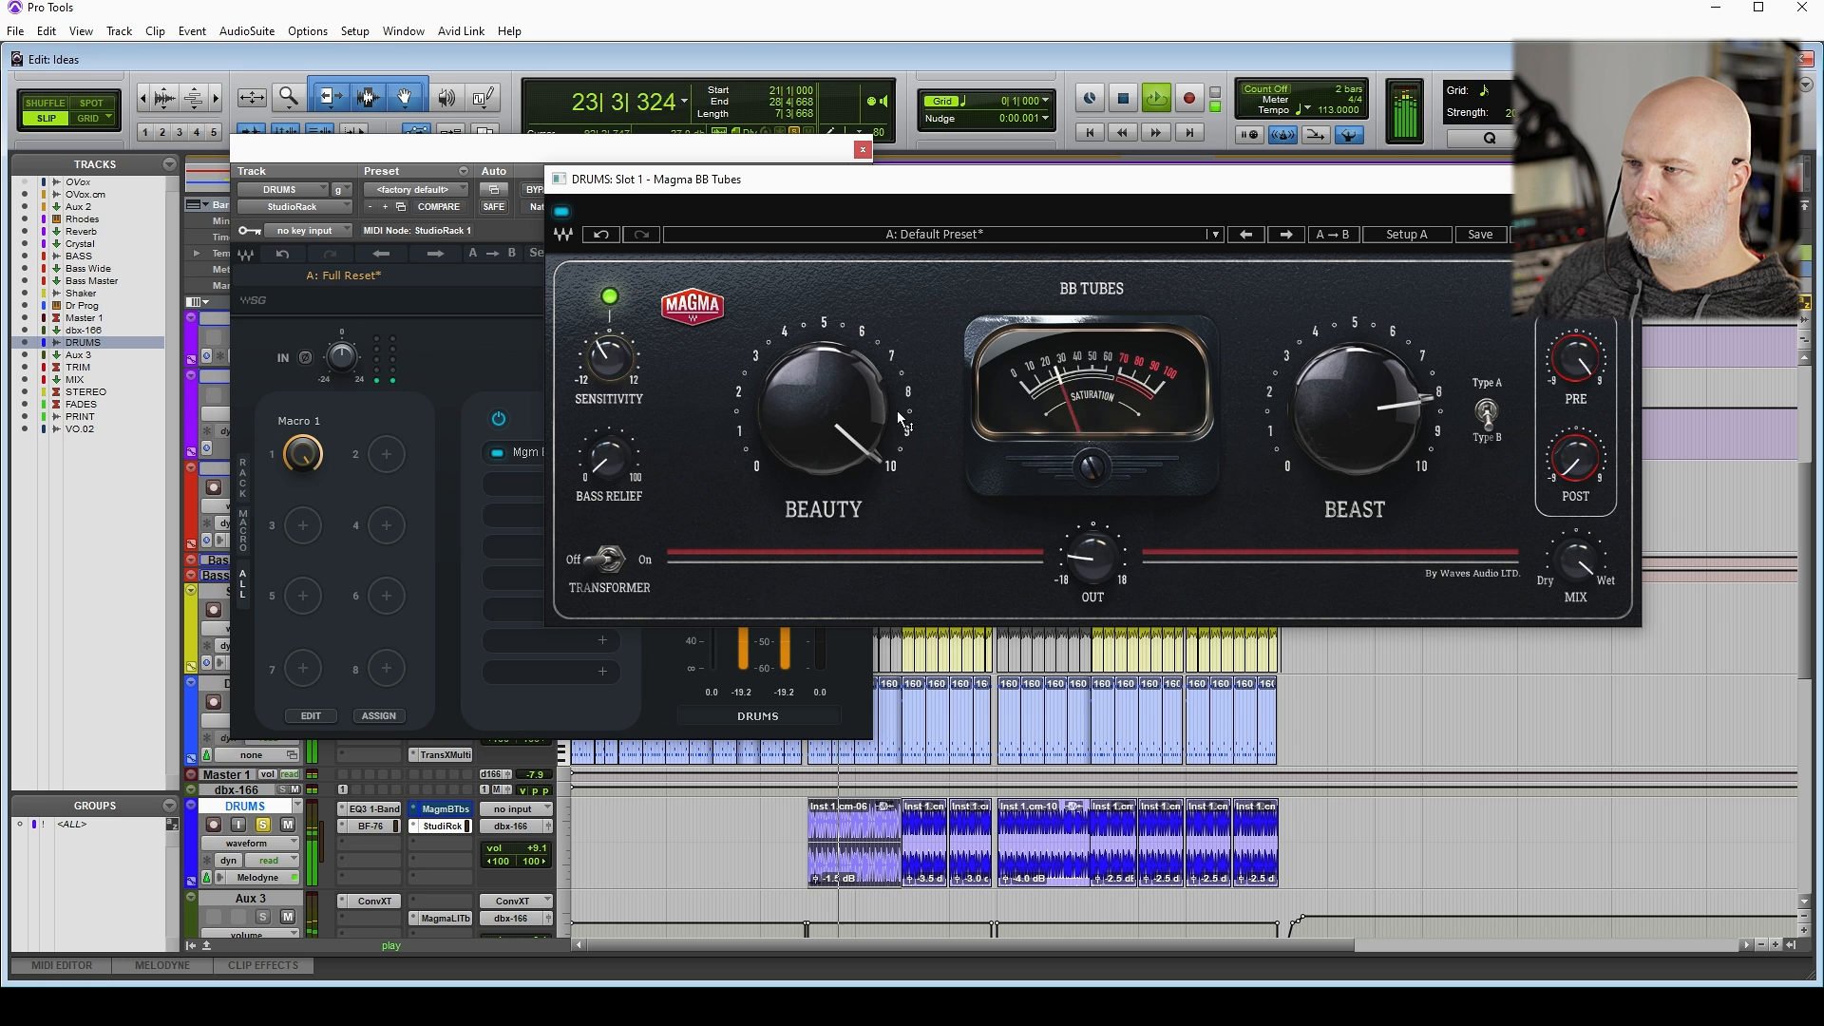
pyautogui.moveTo(1356, 409); pyautogui.dragTo(1356, 397)
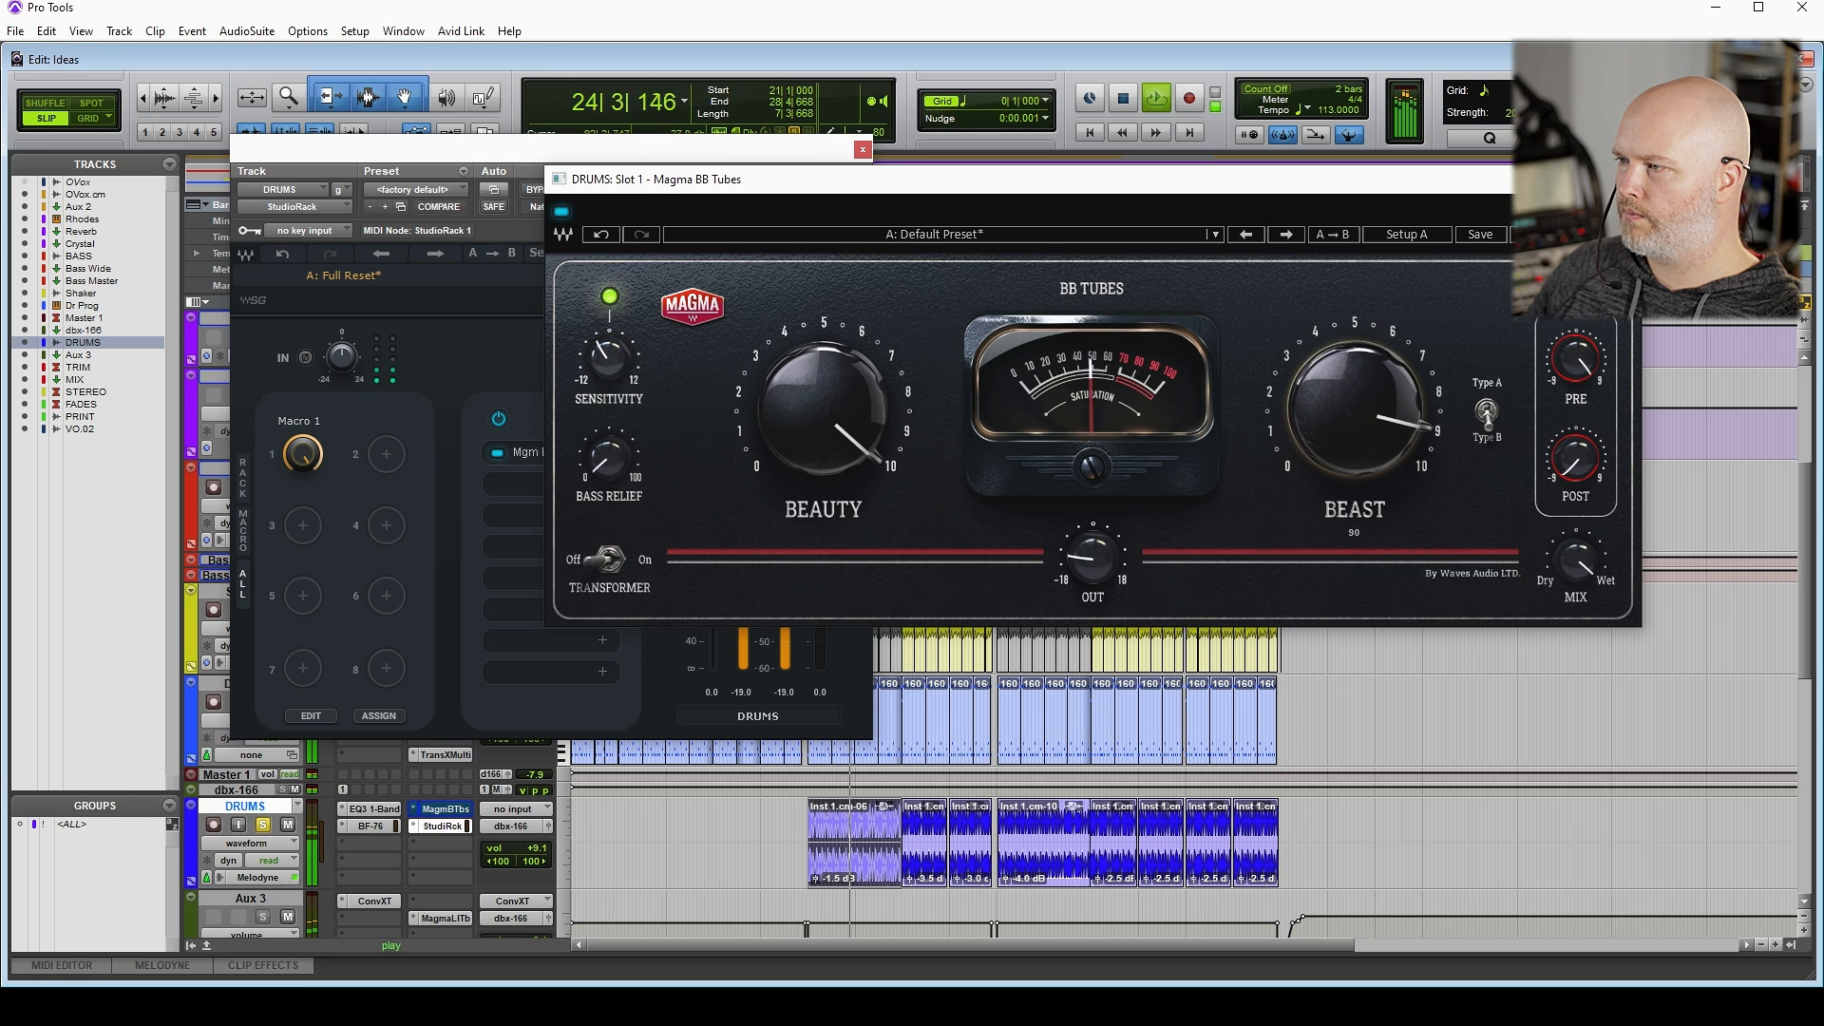
pyautogui.moveTo(1092, 558); pyautogui.dragTo(1093, 563)
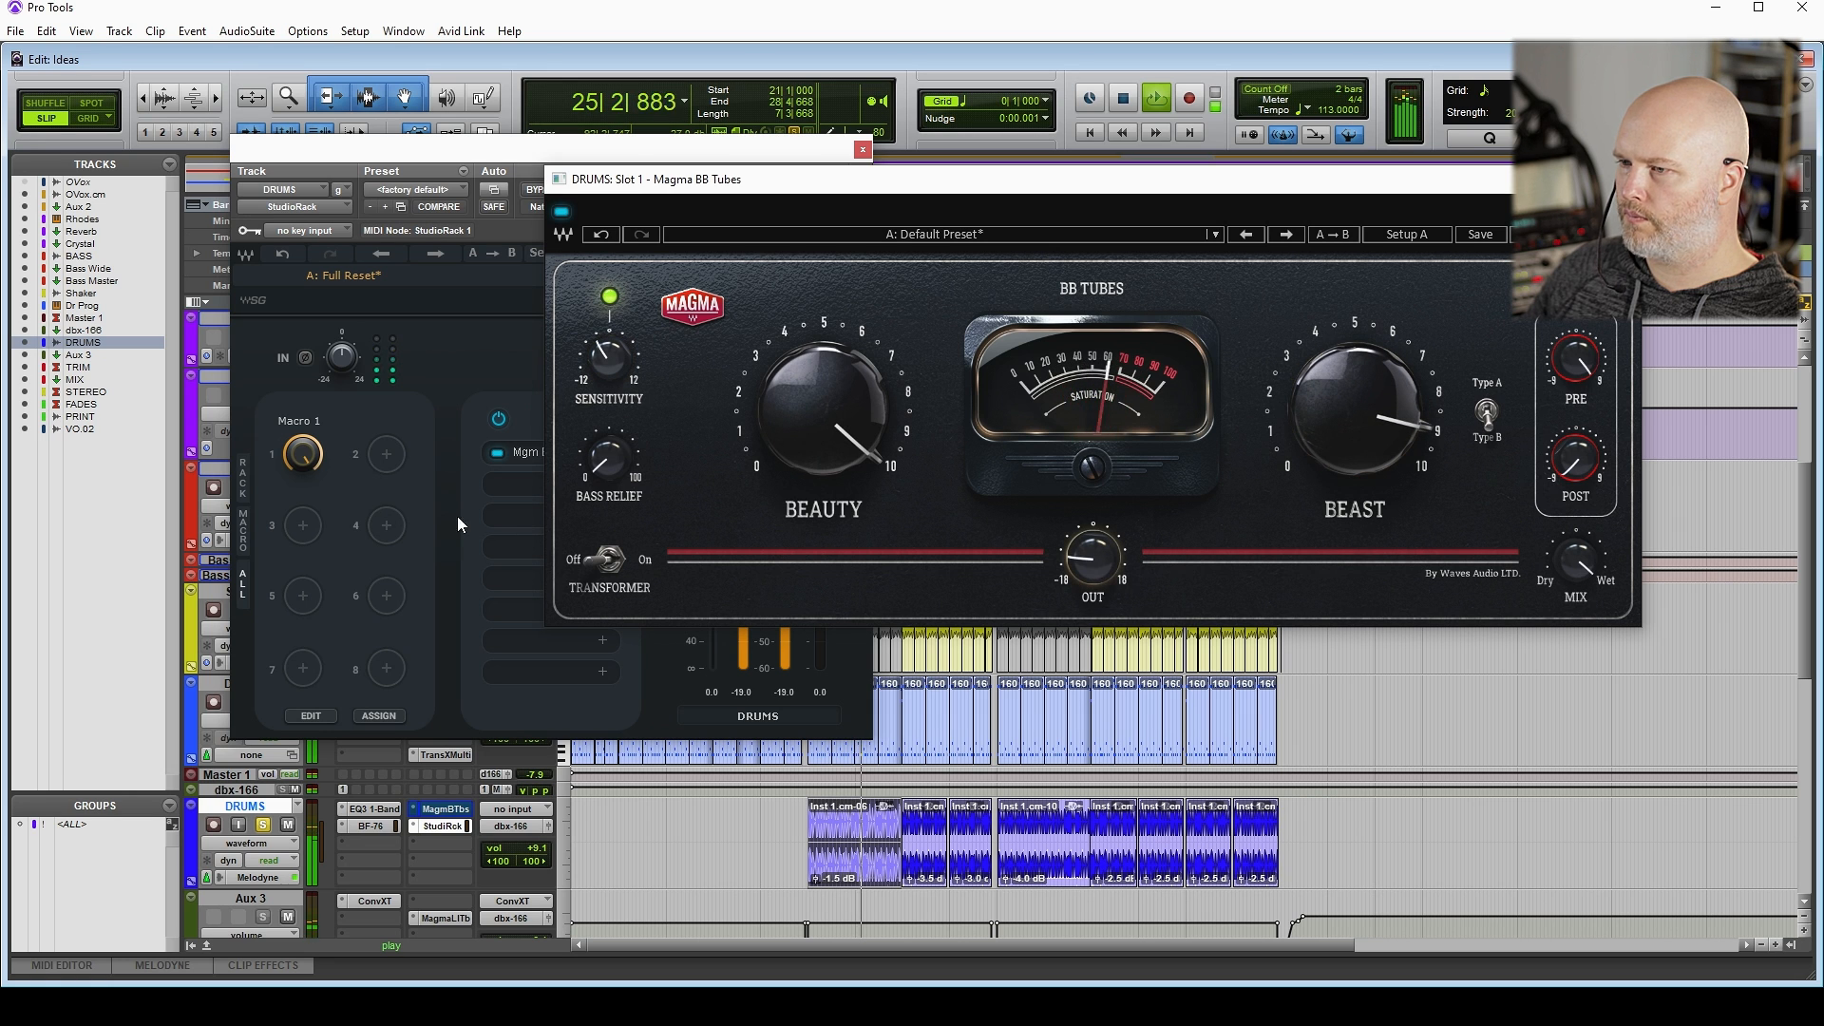
# Compare the drums with Macro 1 at 0 and at 1000 by replaying the passage, ending with the macro at 1000
pyautogui.moveTo(304, 457); pyautogui.dragTo(304, 450)
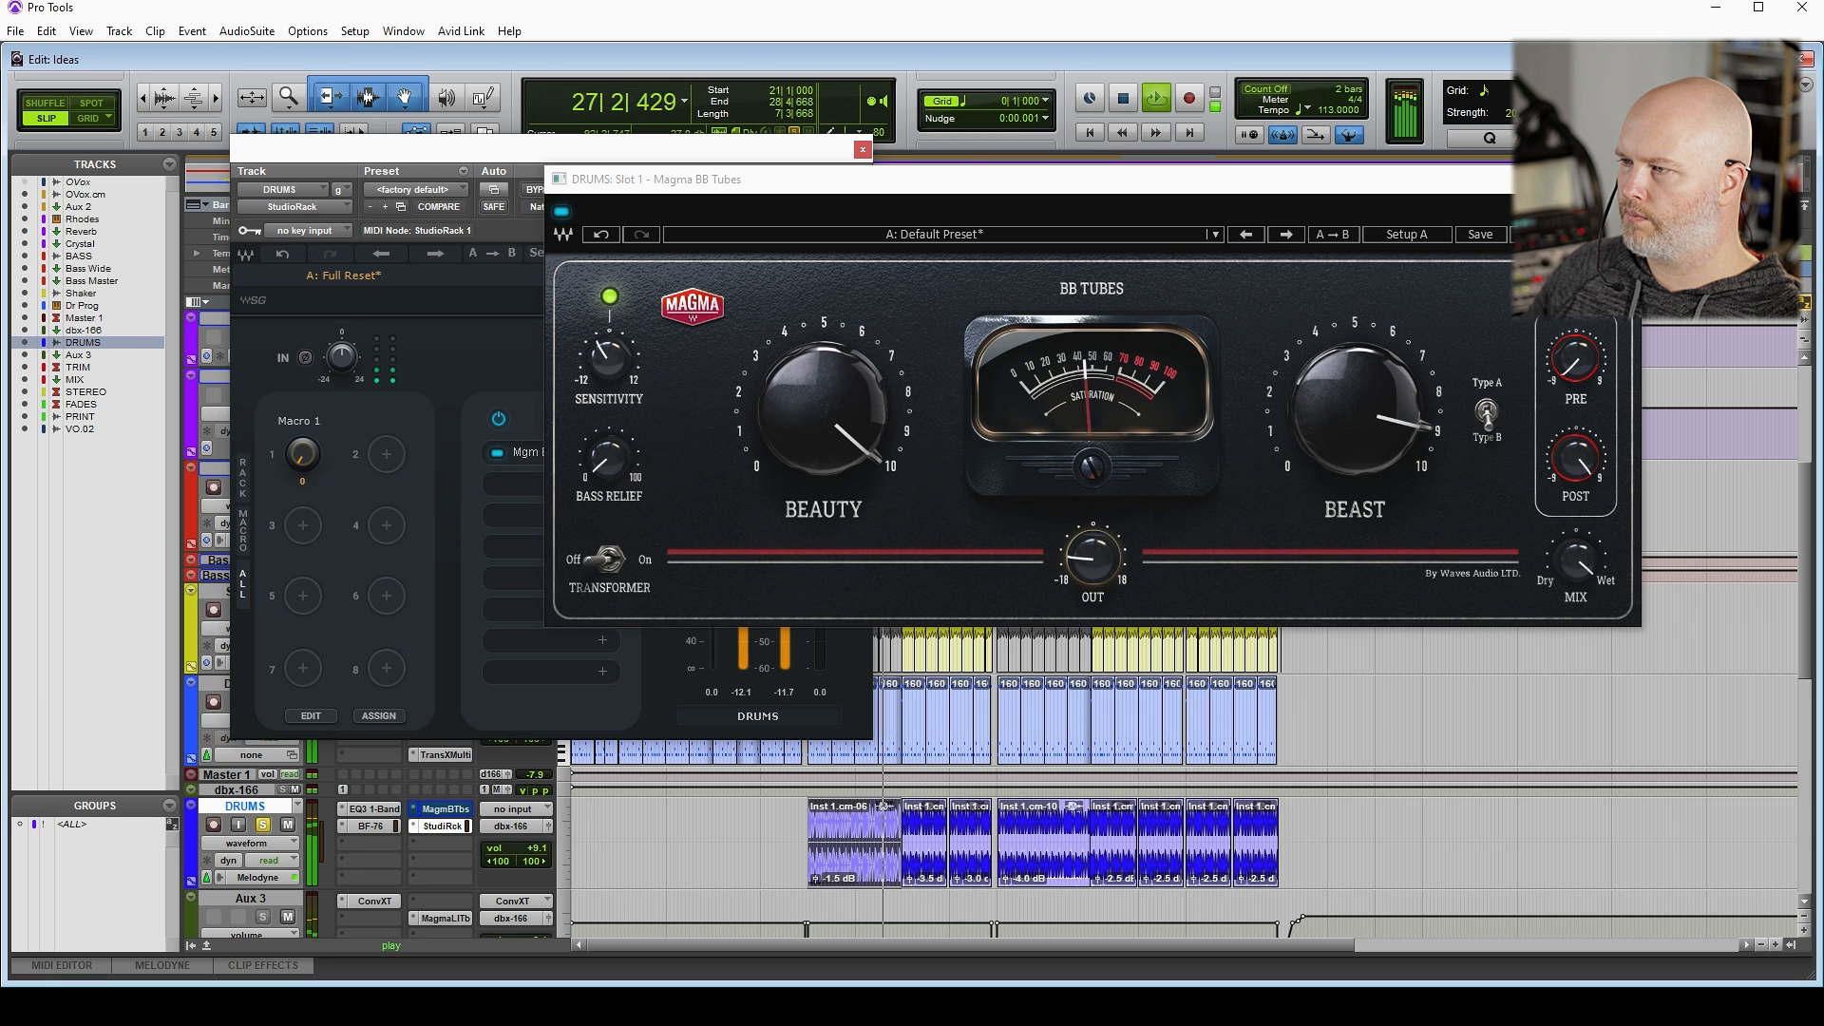
pyautogui.press('space')
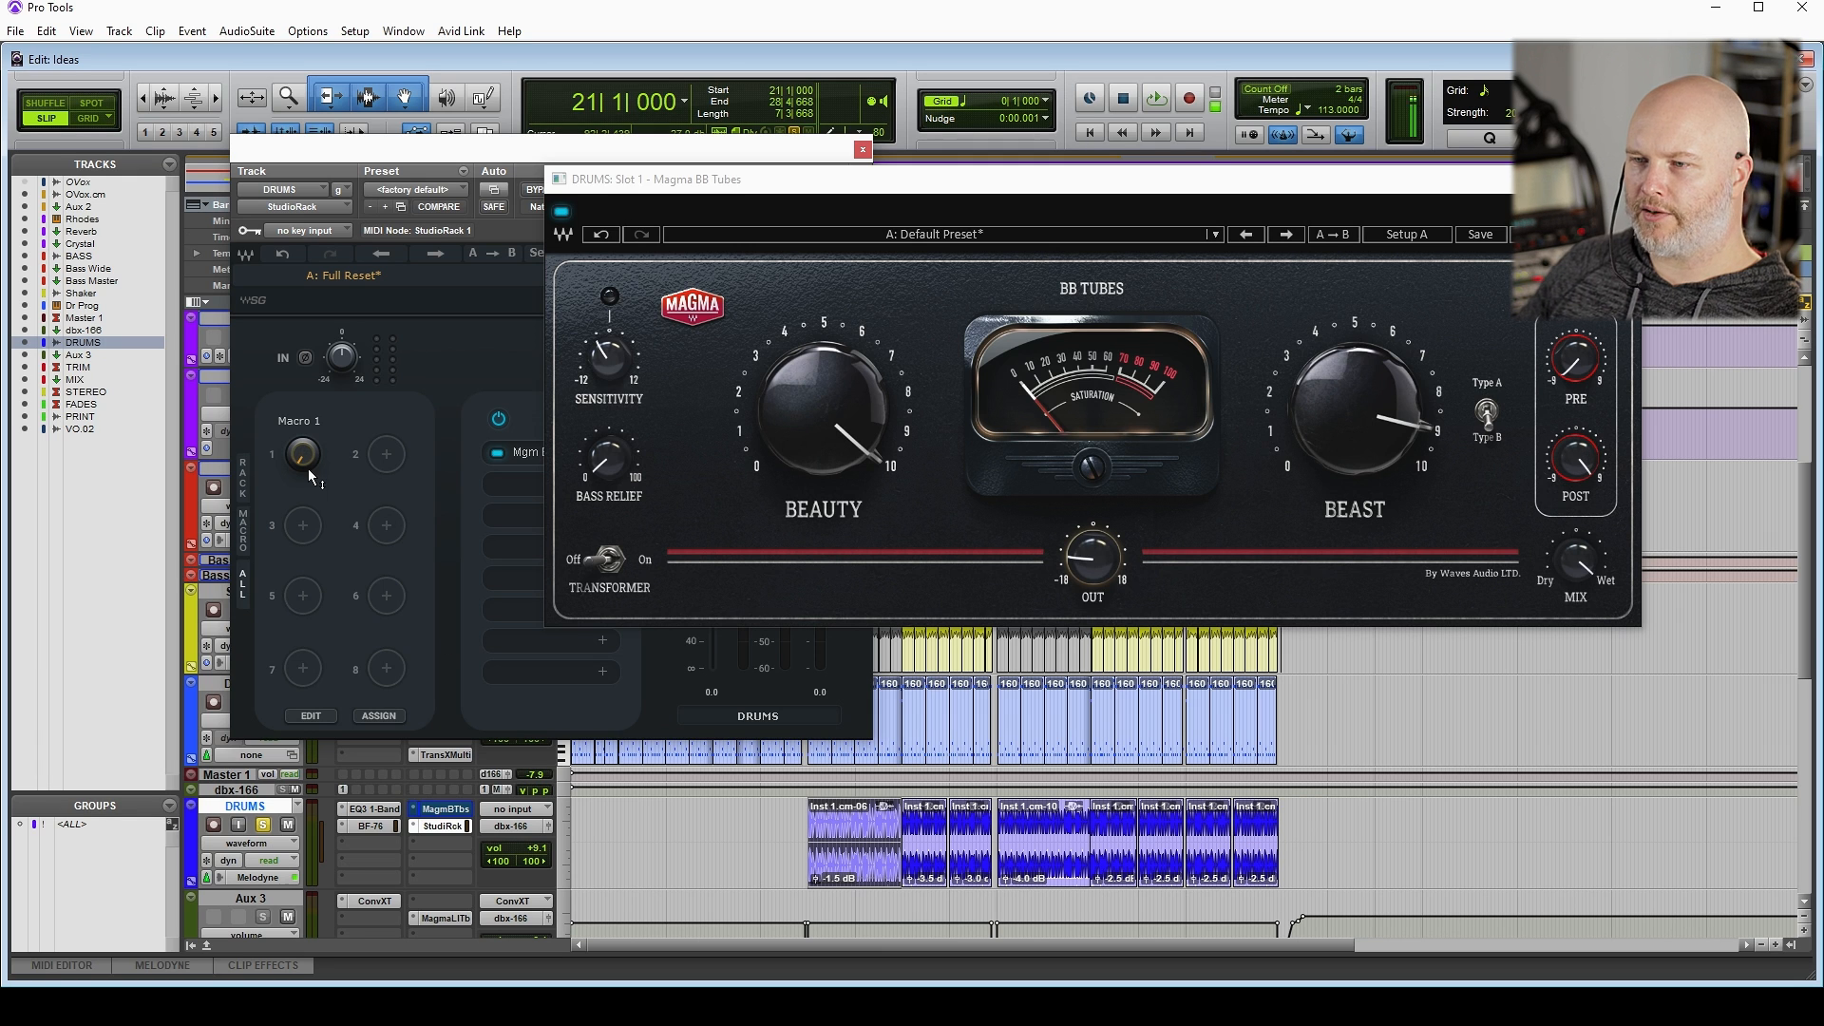
pyautogui.moveTo(305, 459); pyautogui.dragTo(305, 316)
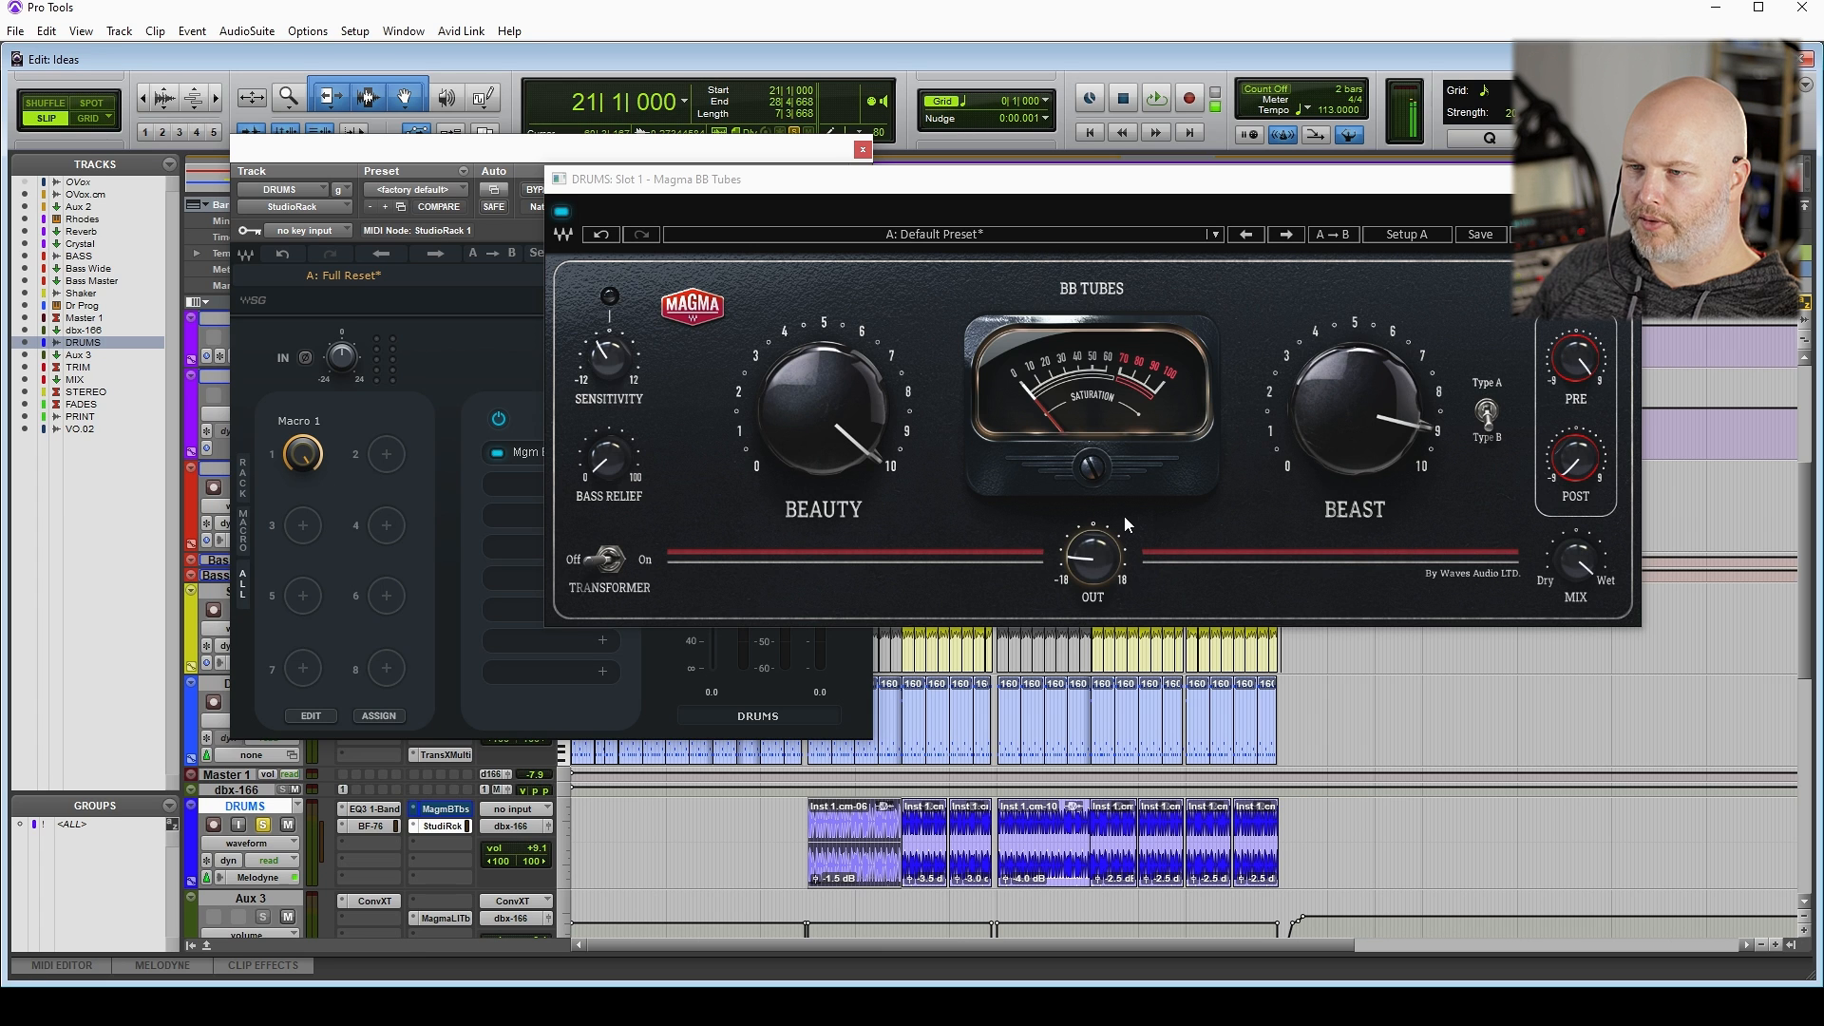
pyautogui.press('space')
pyautogui.moveTo(309, 460)
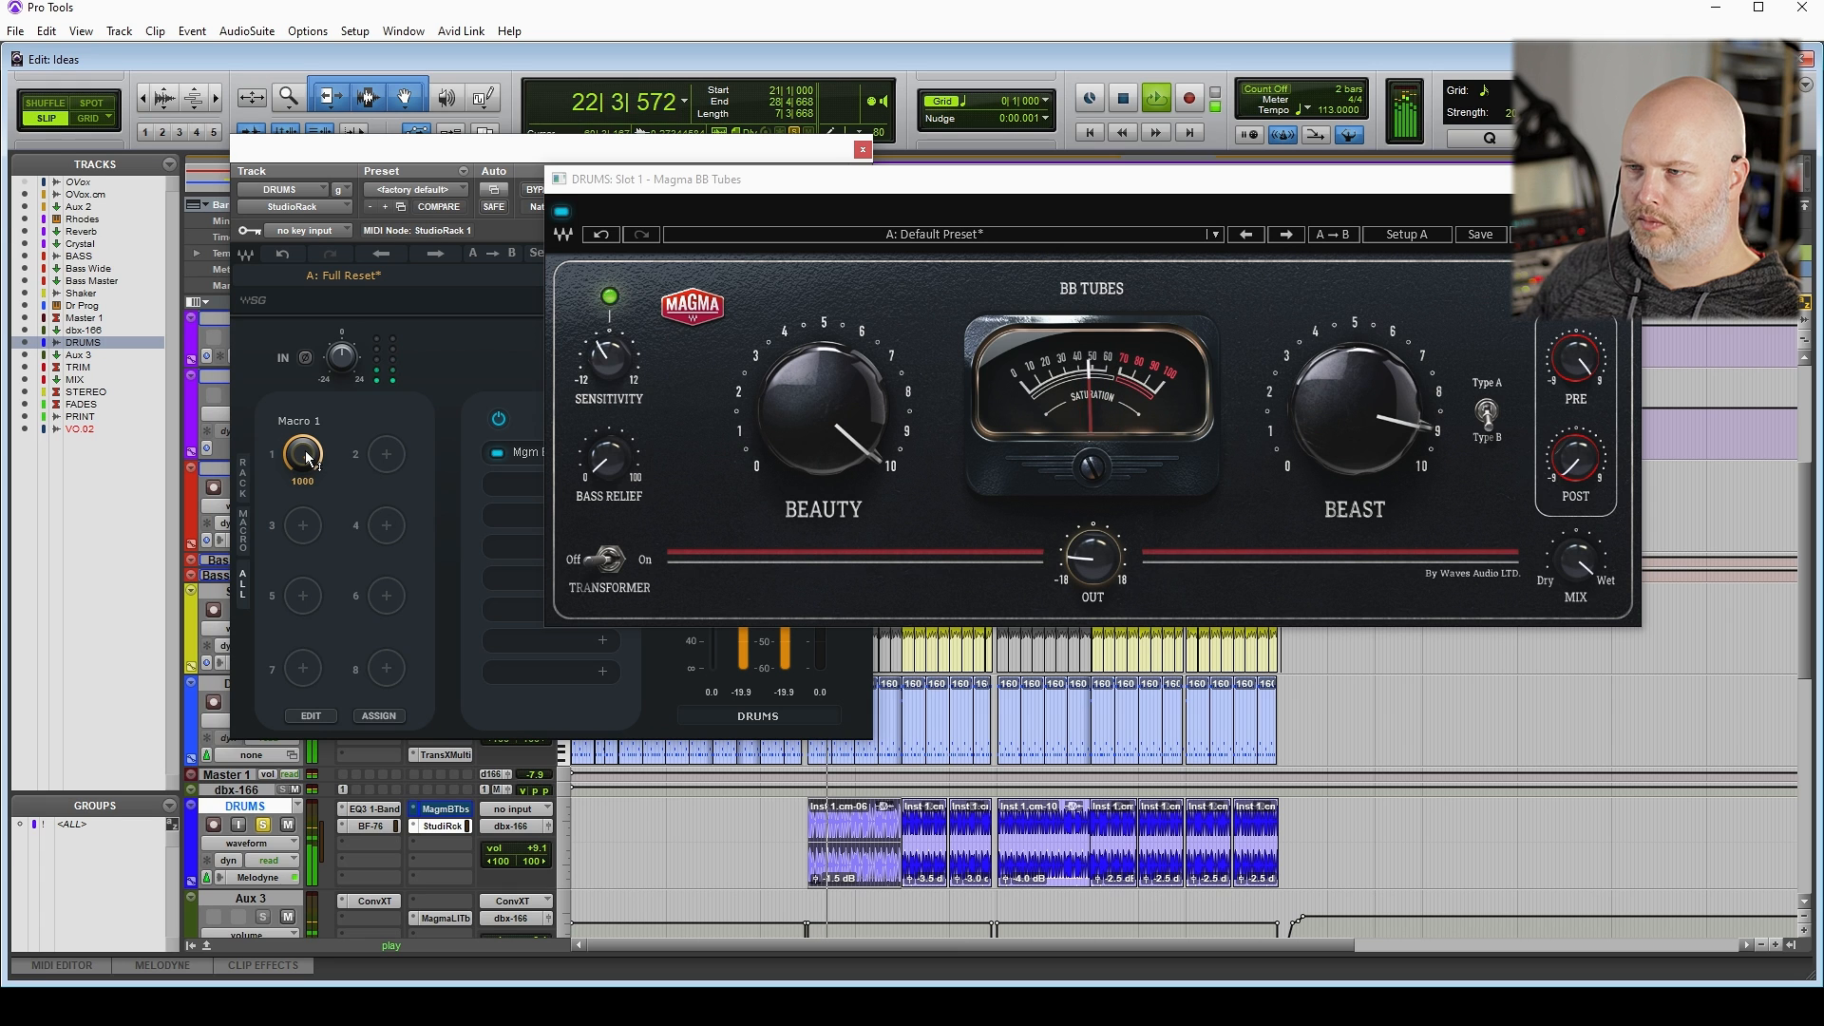
pyautogui.press('space')
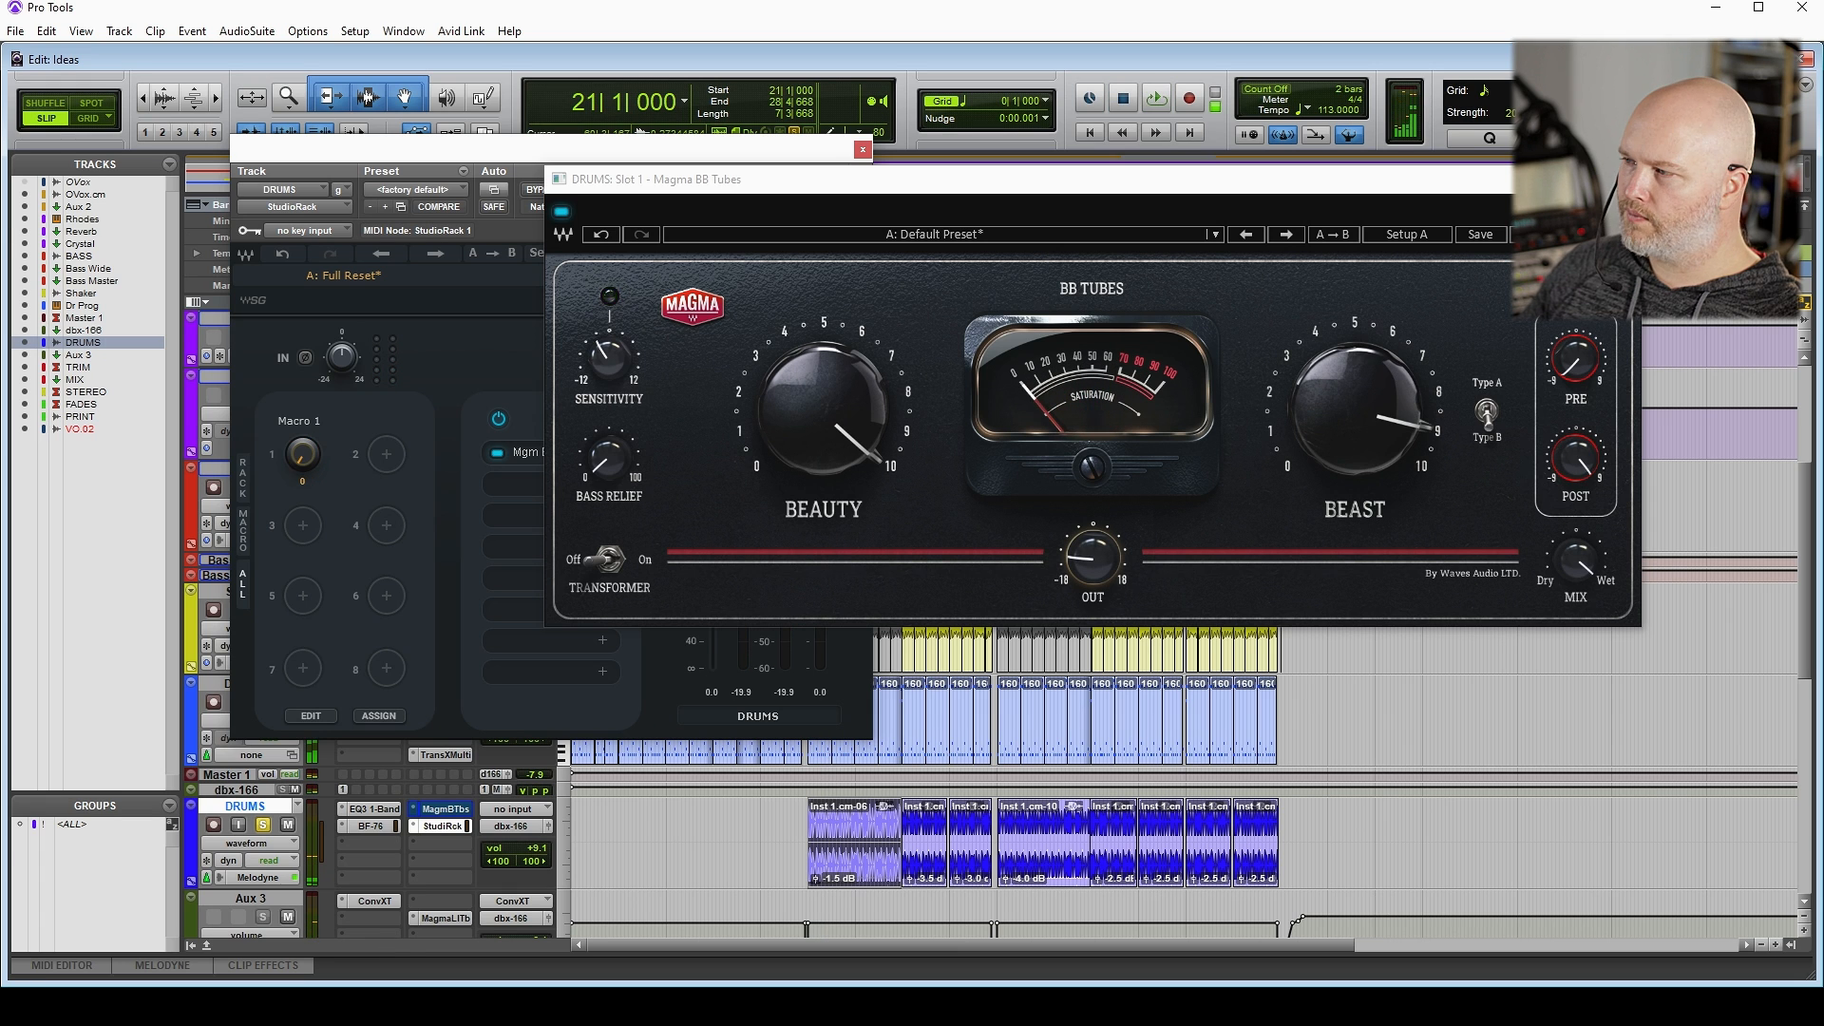
pyautogui.press('space')
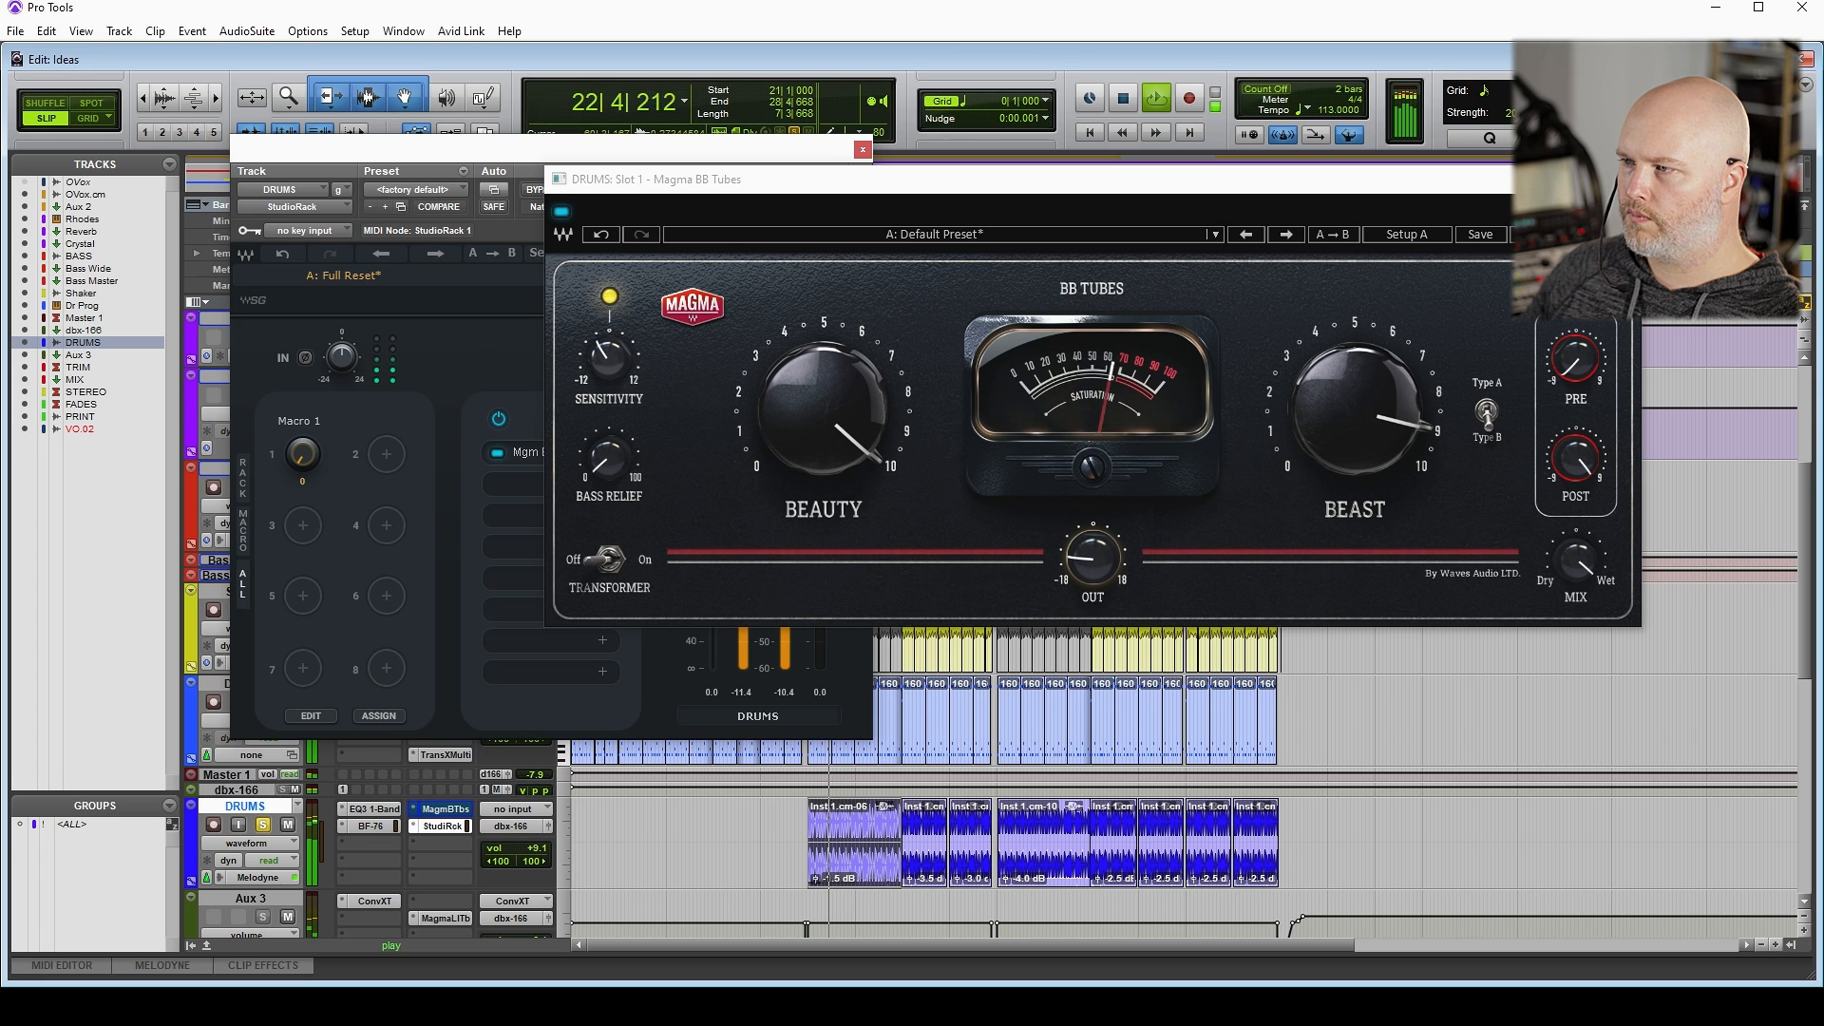
pyautogui.press('space')
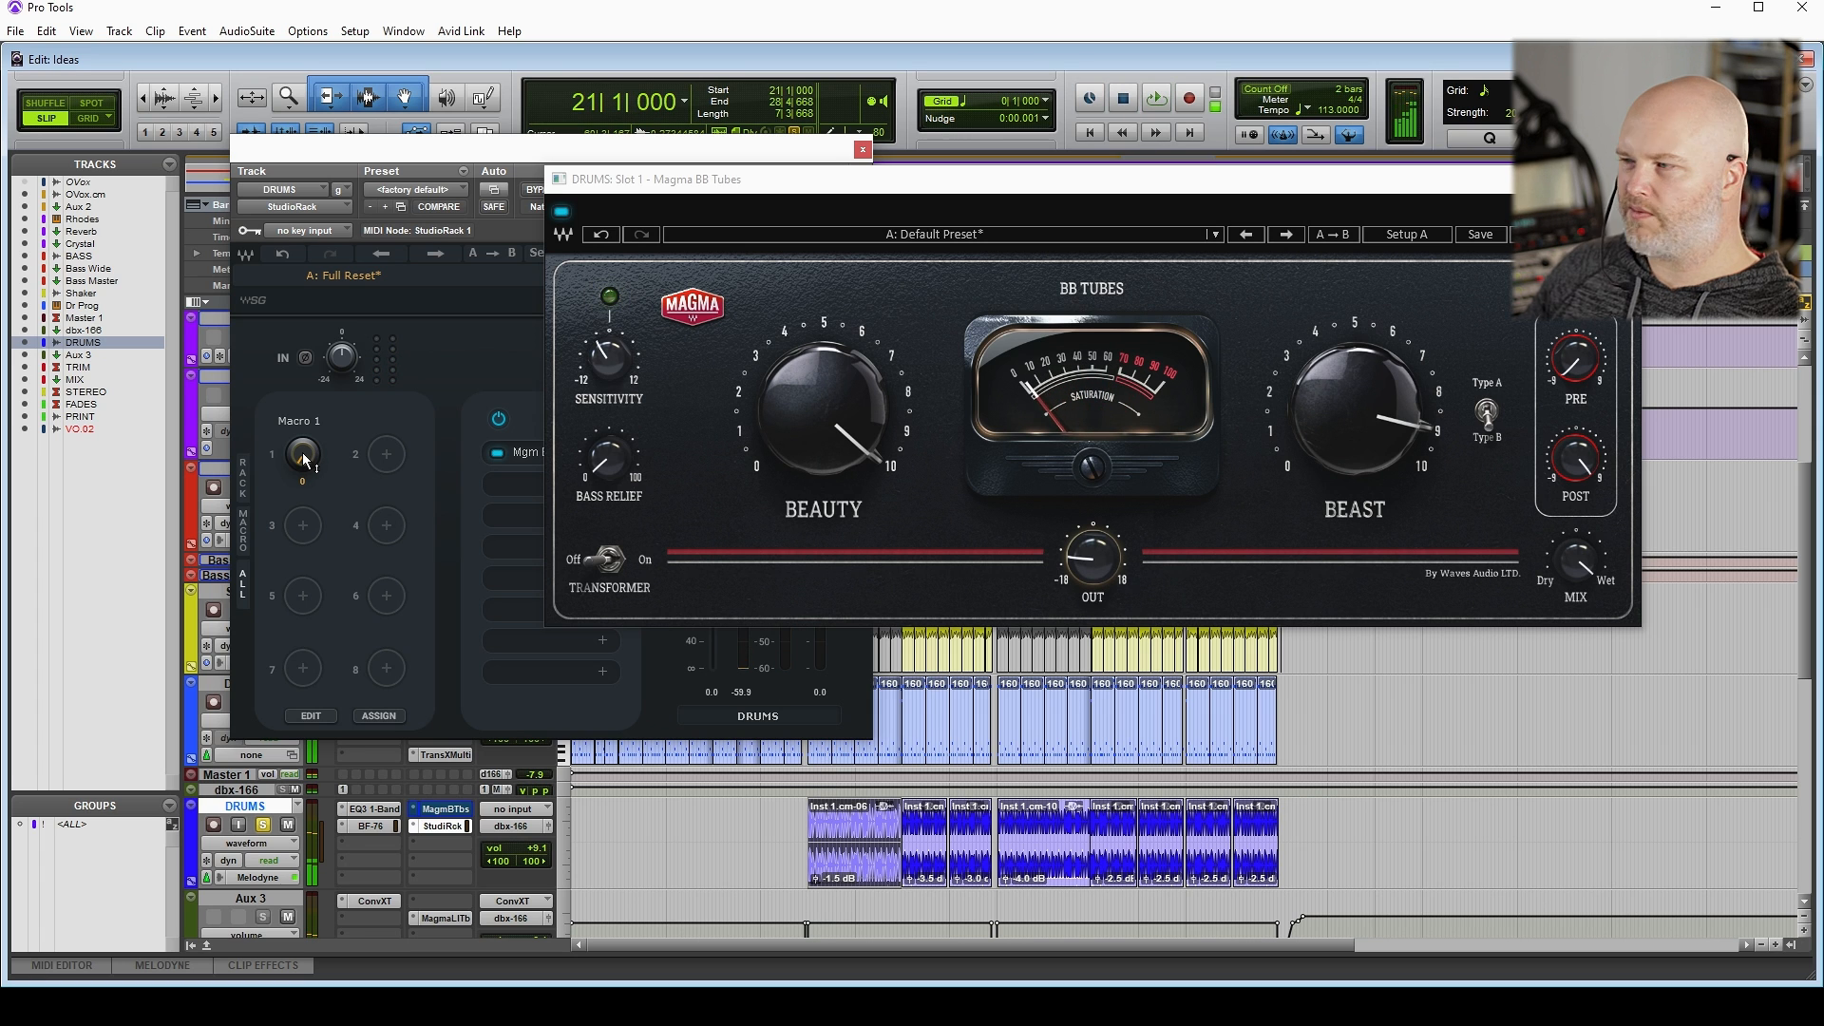
pyautogui.press('space')
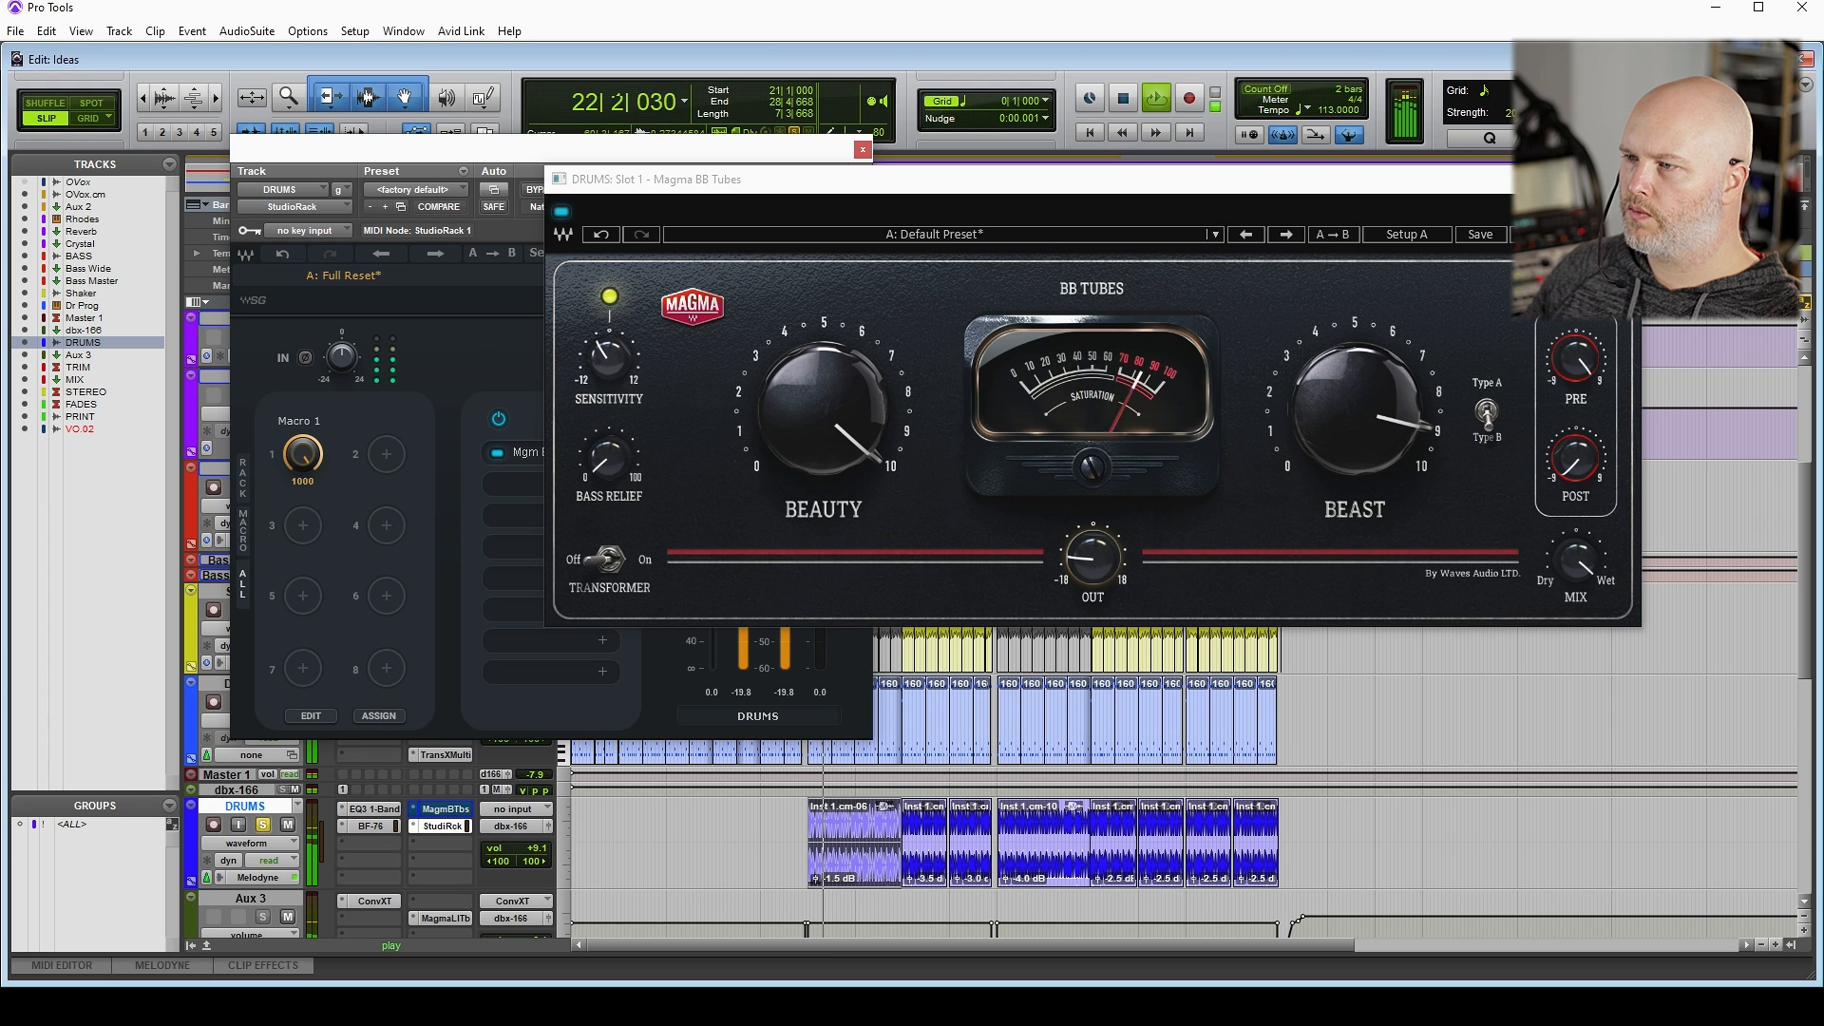
pyautogui.press('space')
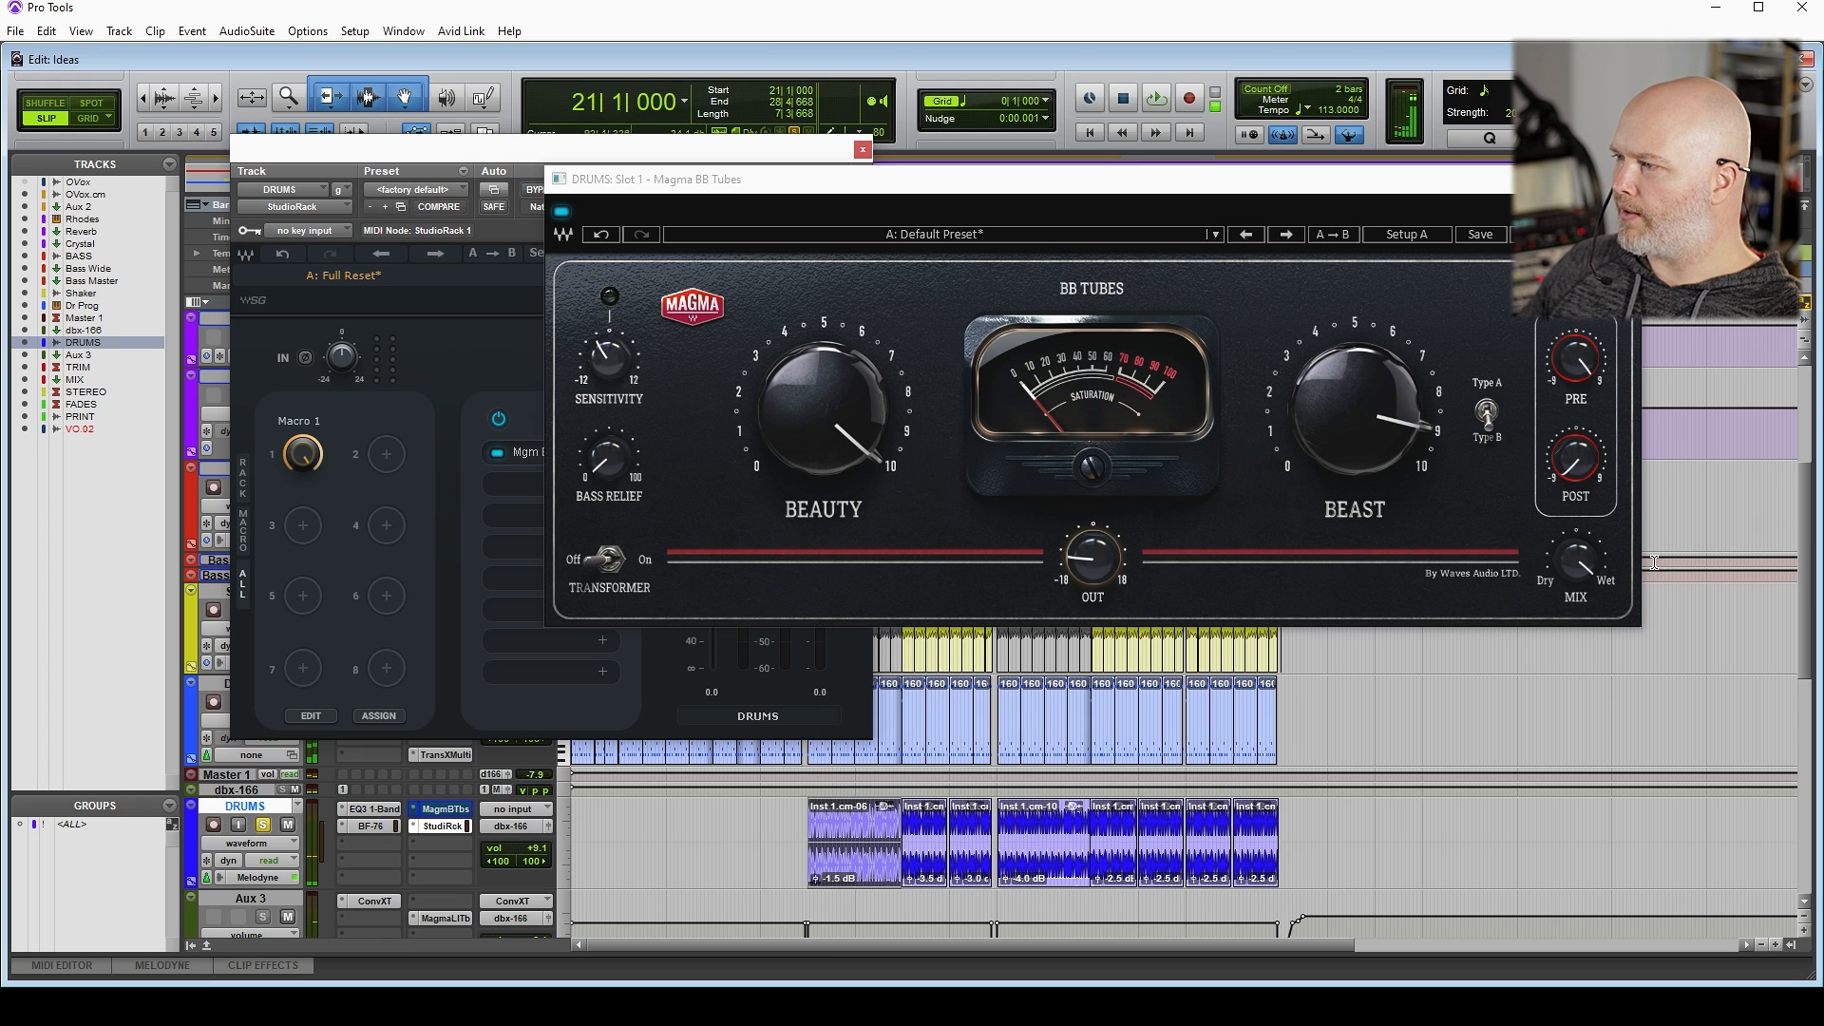
# Close the plugin windows and remove the original Magma BB Tubes insert from the DRUMS track
pyautogui.click(862, 152)
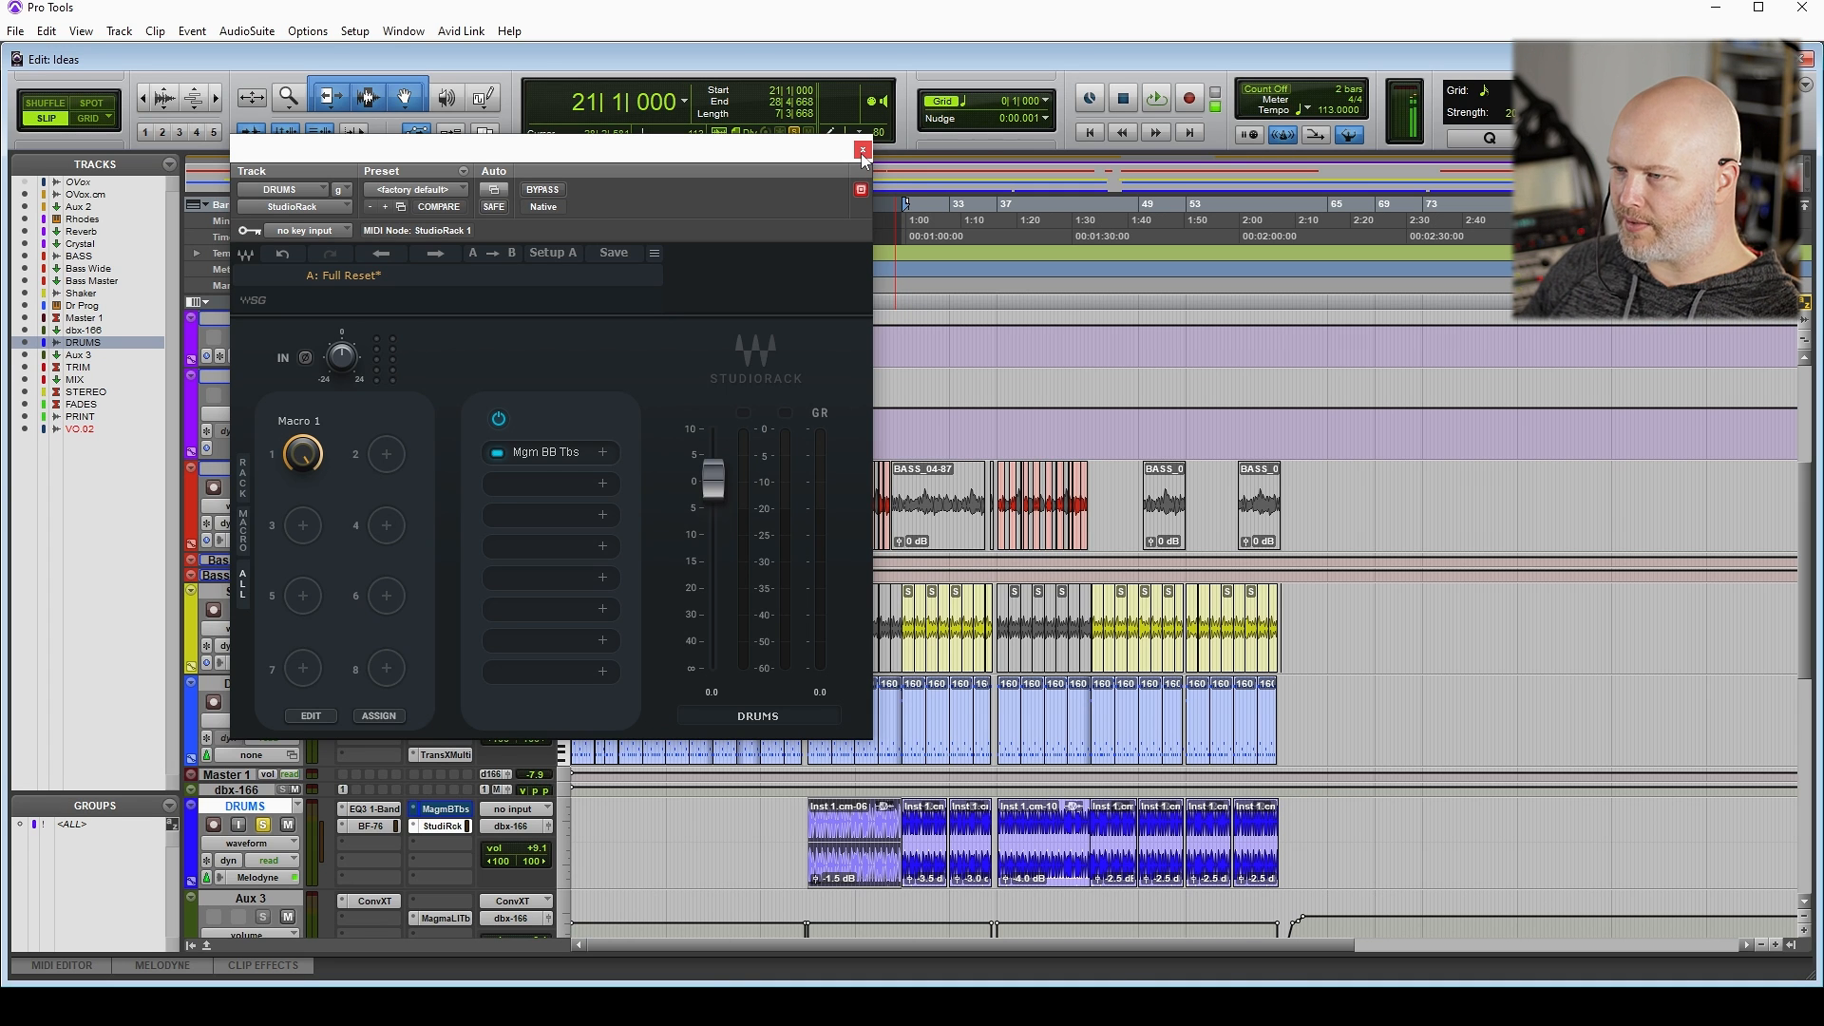
pyautogui.click(862, 152)
pyautogui.click(415, 812)
pyautogui.click(473, 815)
# Move StudioRack directly after BF-76 in the DRUMS insert chain and play the drums in the full mix
pyautogui.moveTo(346, 207); pyautogui.dragTo(292, 195)
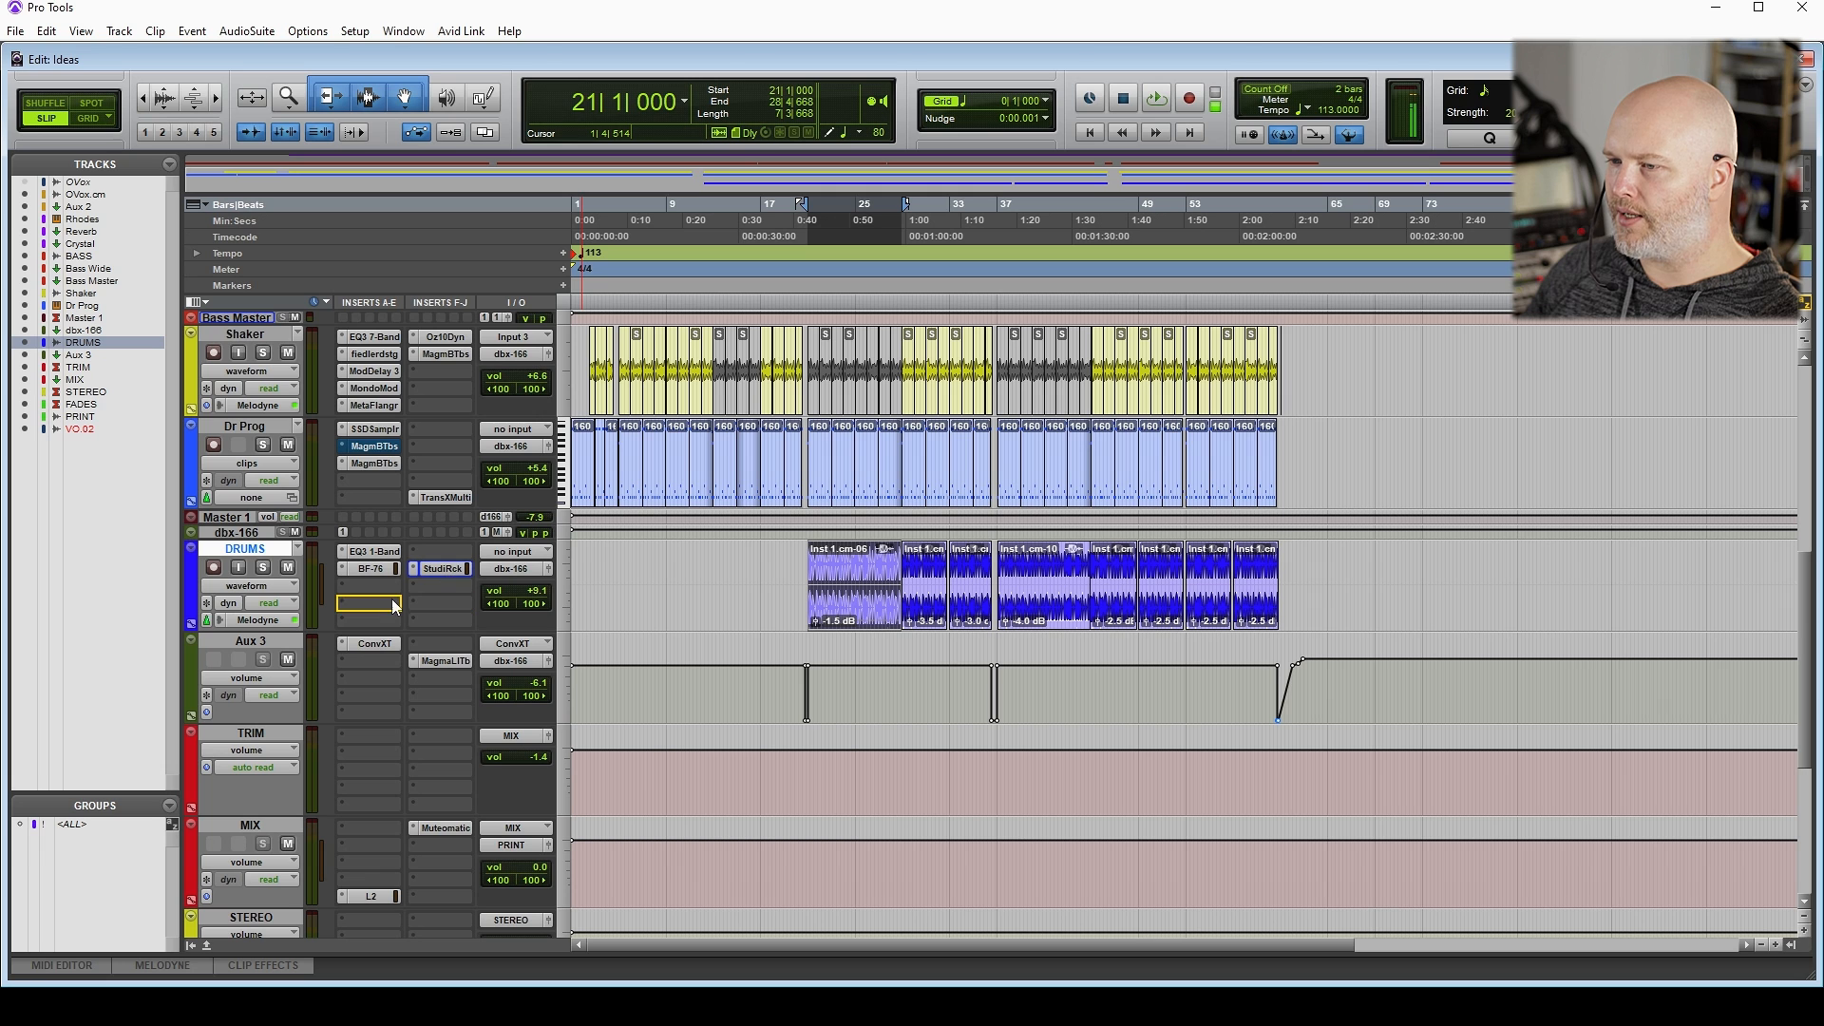
pyautogui.moveTo(378, 591); pyautogui.dragTo(376, 588)
pyautogui.press('space')
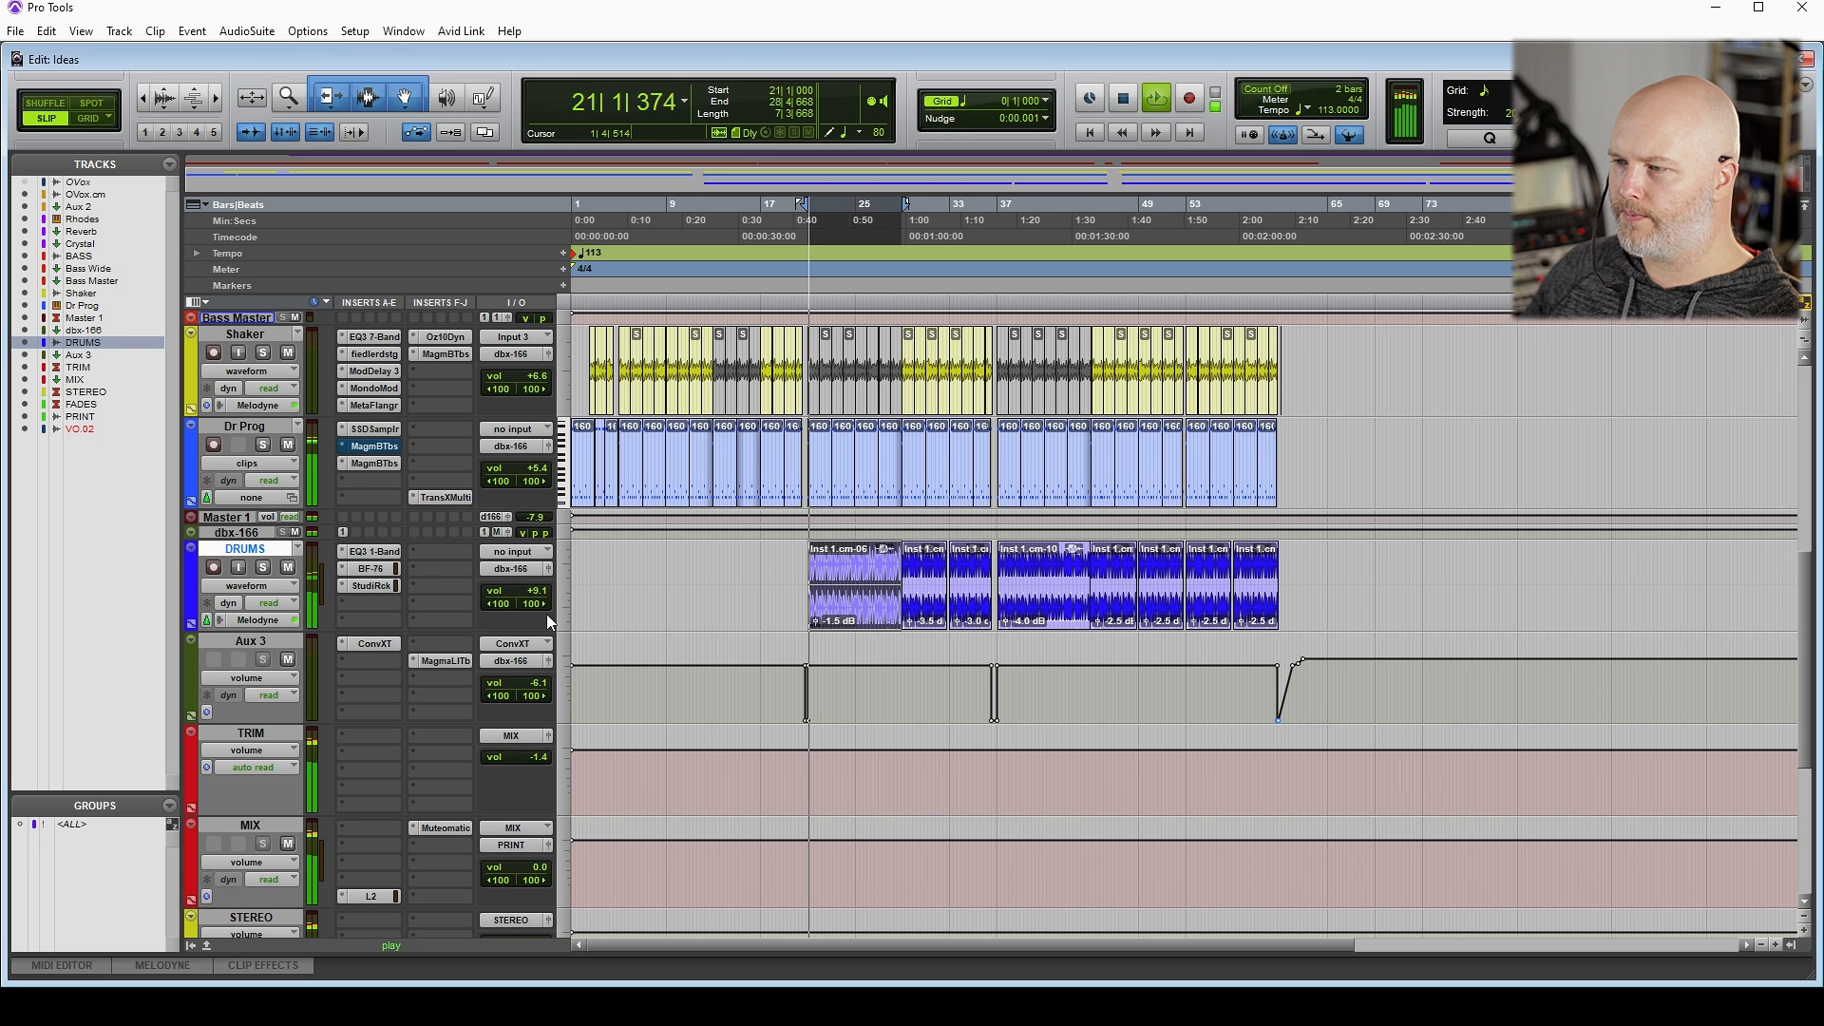
# Reopen StudioRack and its Magma BB Tubes, sweep Macro 1 to 0 and back up partway, and trim the output level
pyautogui.click(372, 585)
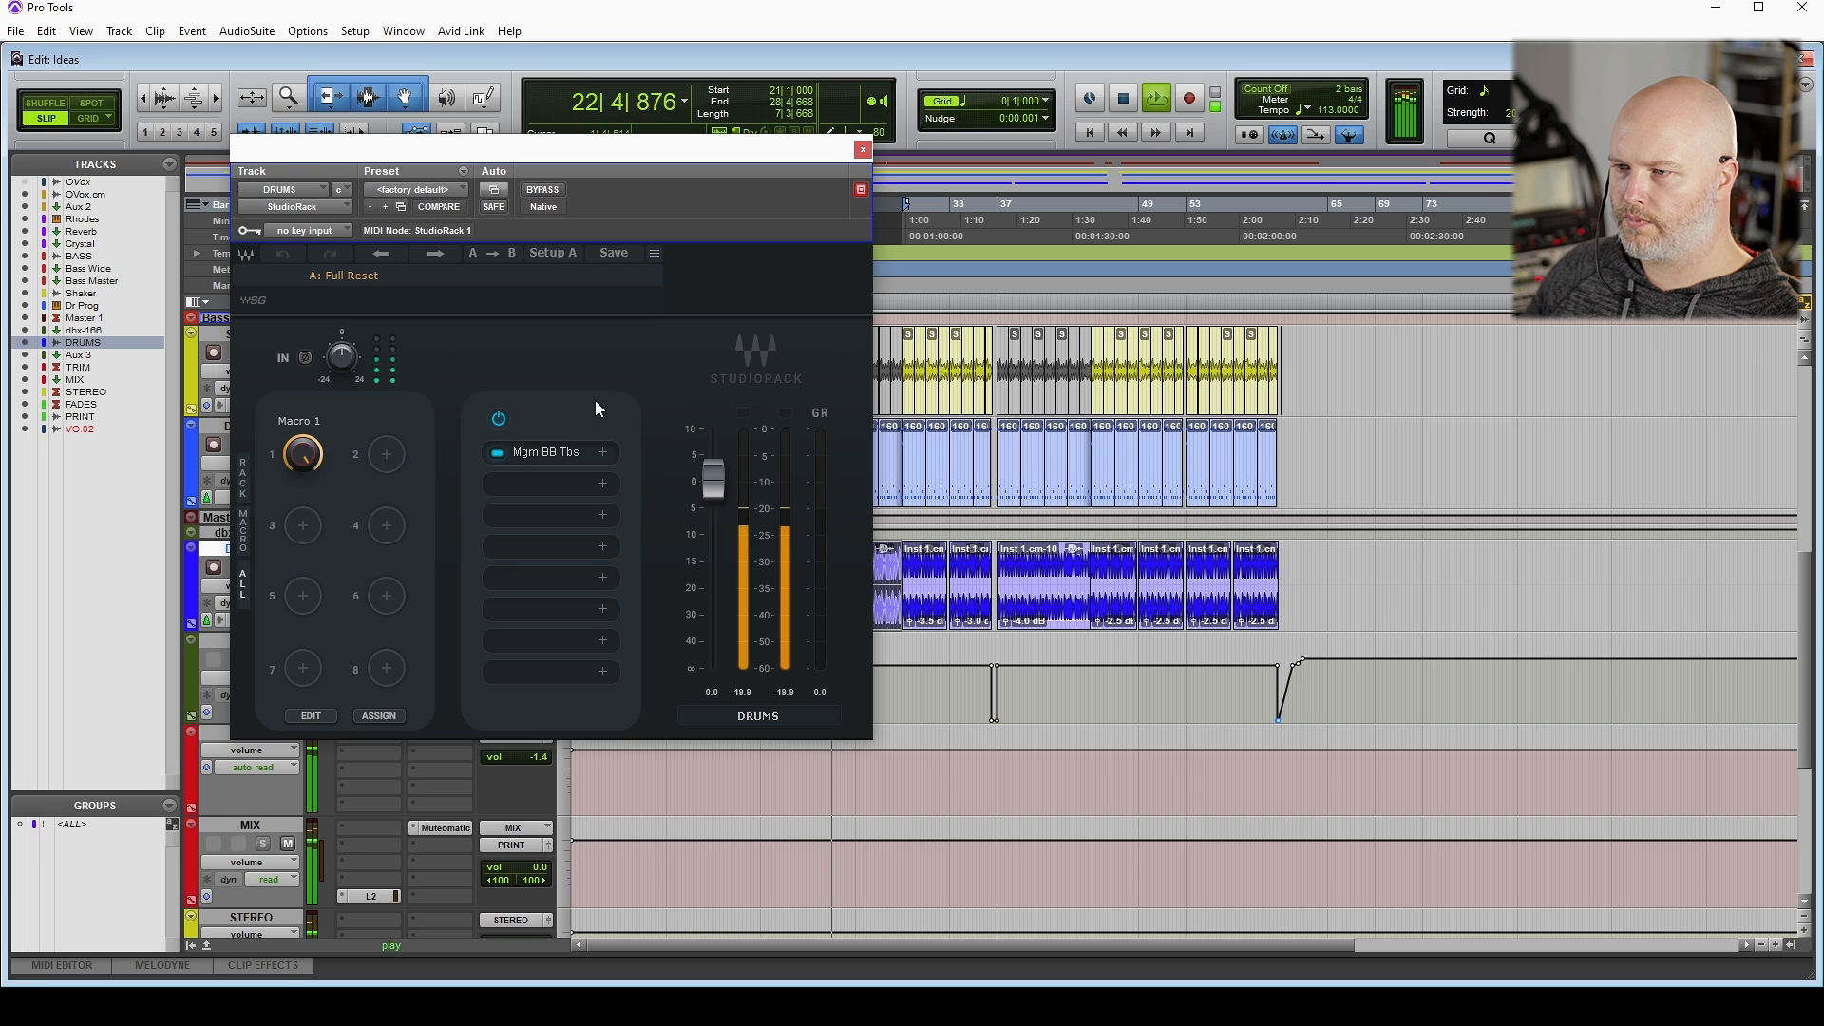
pyautogui.click(556, 447)
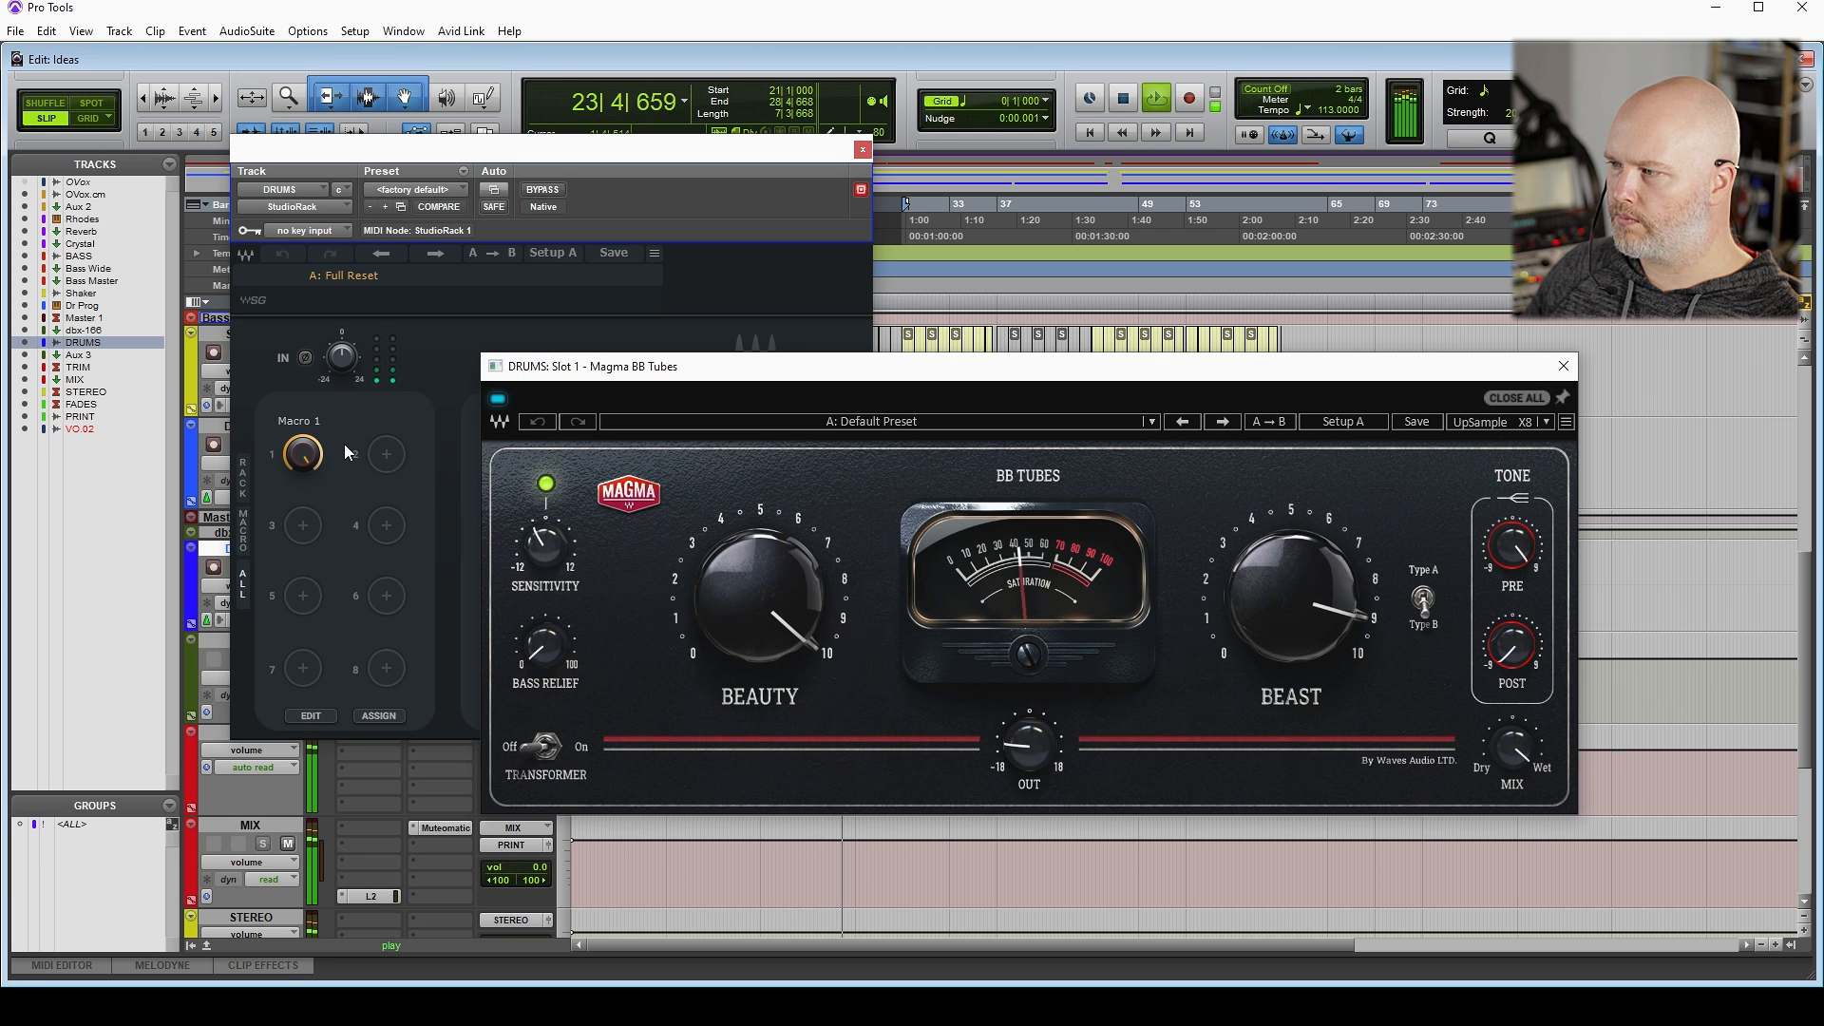
pyautogui.moveTo(303, 454); pyautogui.dragTo(302, 500)
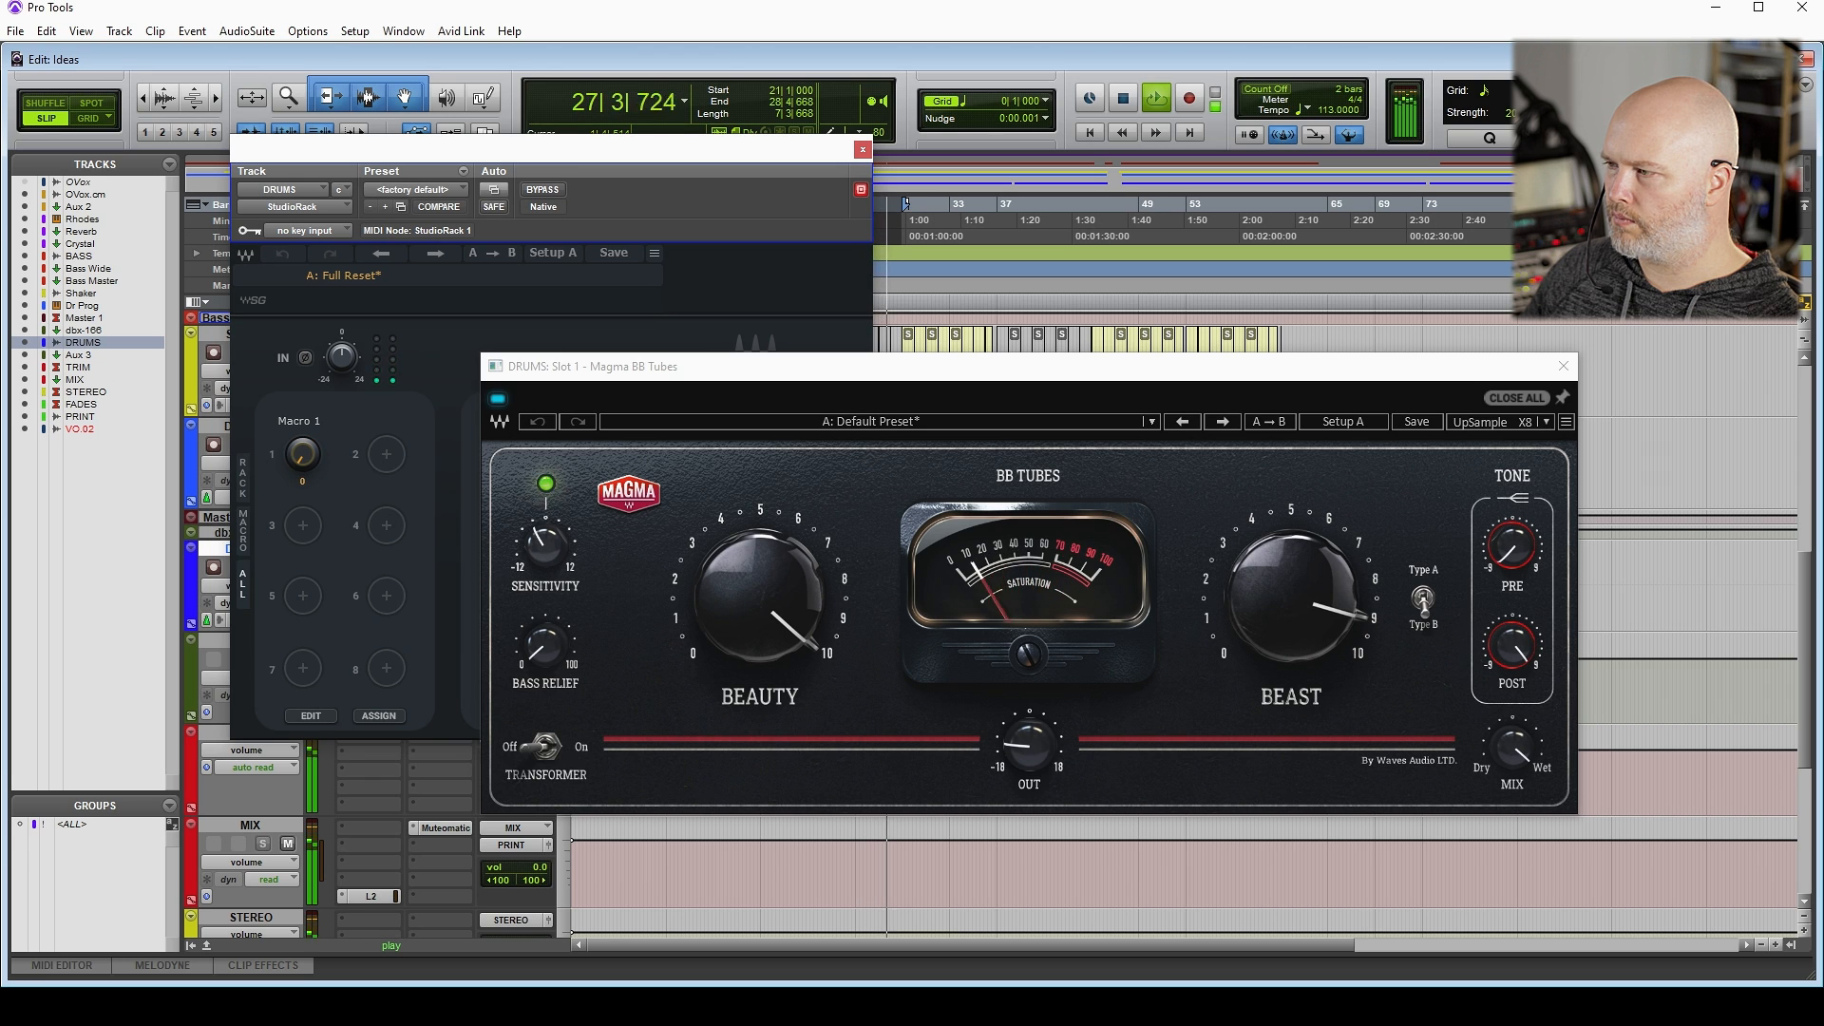
pyautogui.moveTo(302, 500); pyautogui.dragTo(302, 437)
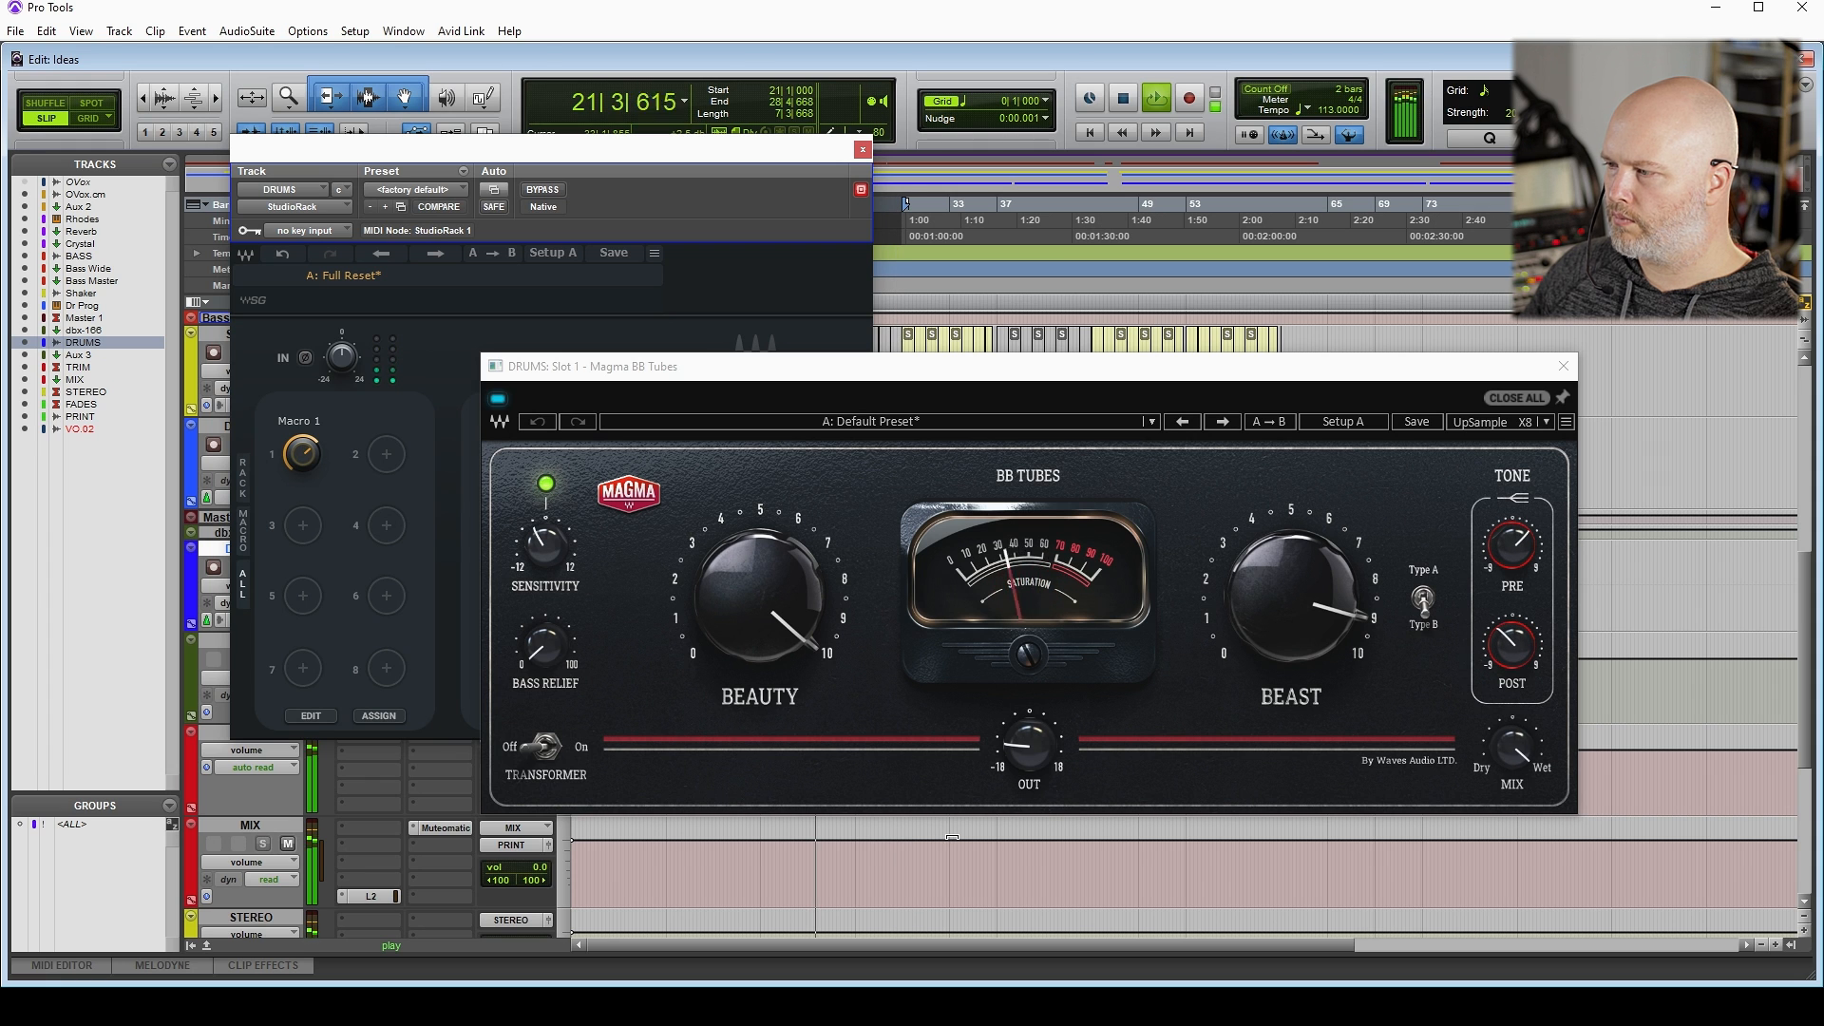
pyautogui.moveTo(1037, 755); pyautogui.dragTo(1038, 755)
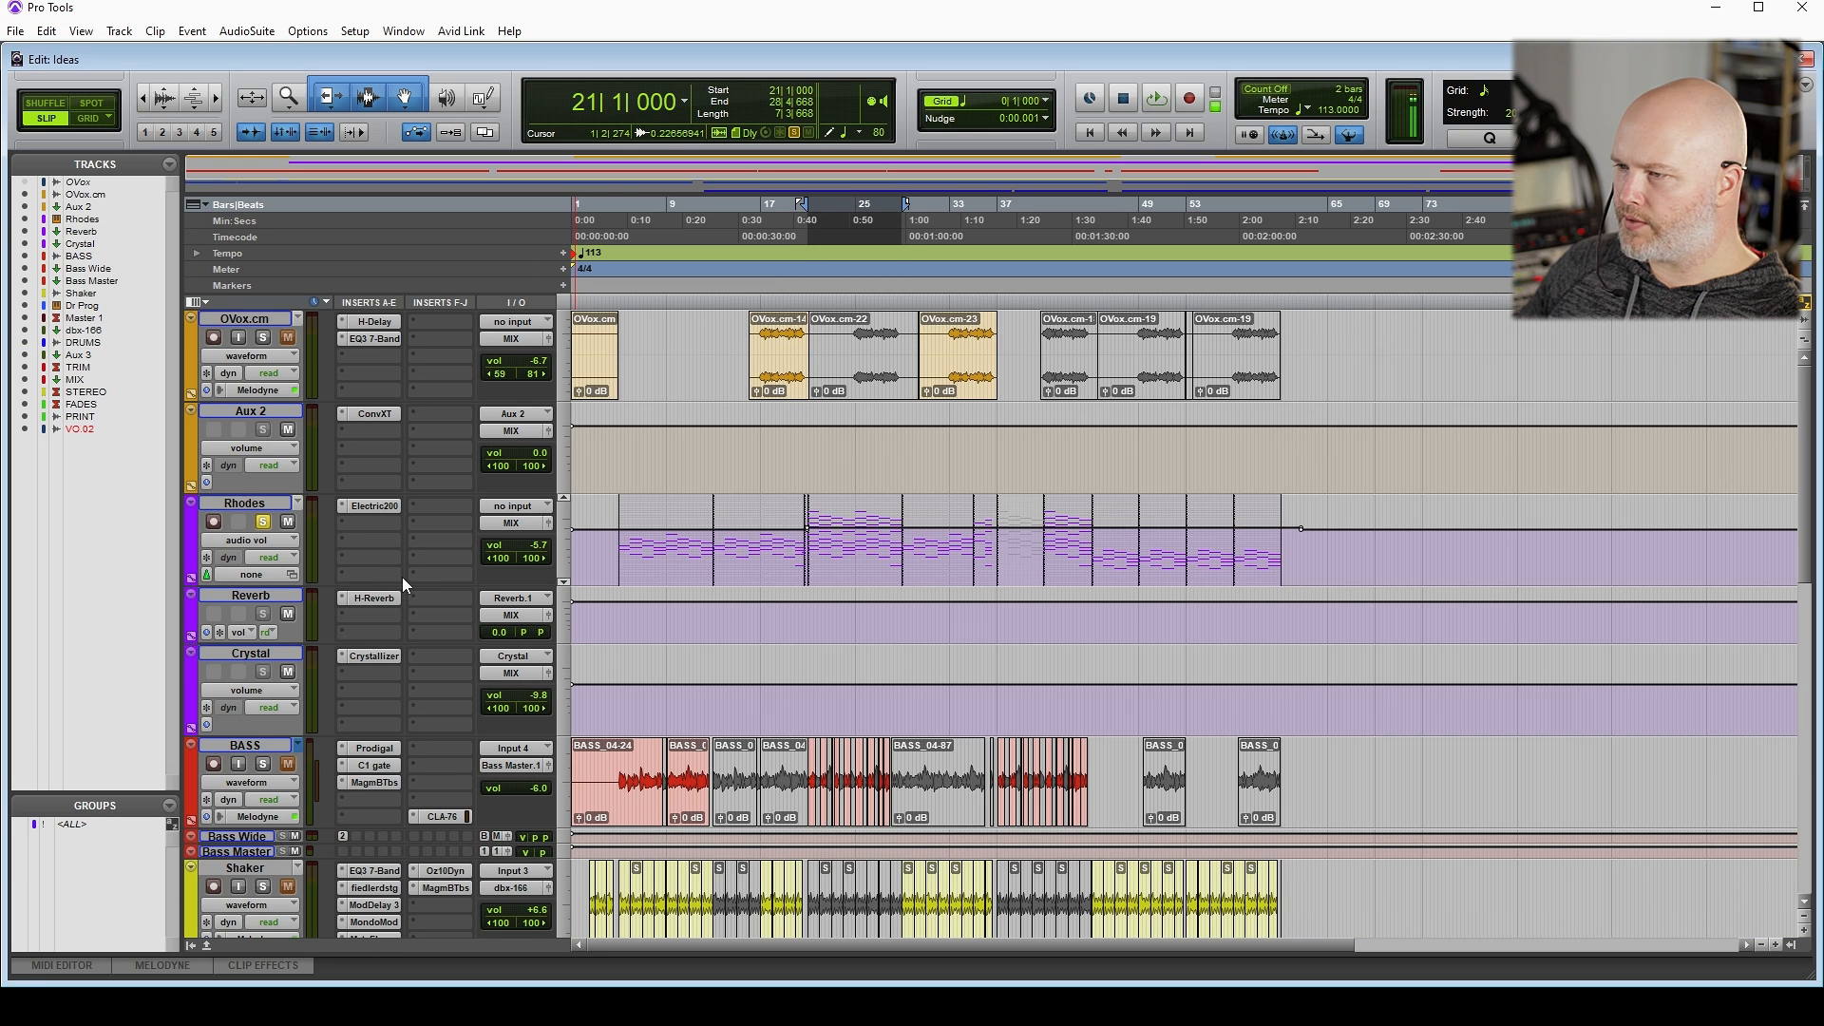
# Play the soloed Rhodes and insert the multichannel Magma BB Tubes plugin on its track
pyautogui.press('space')
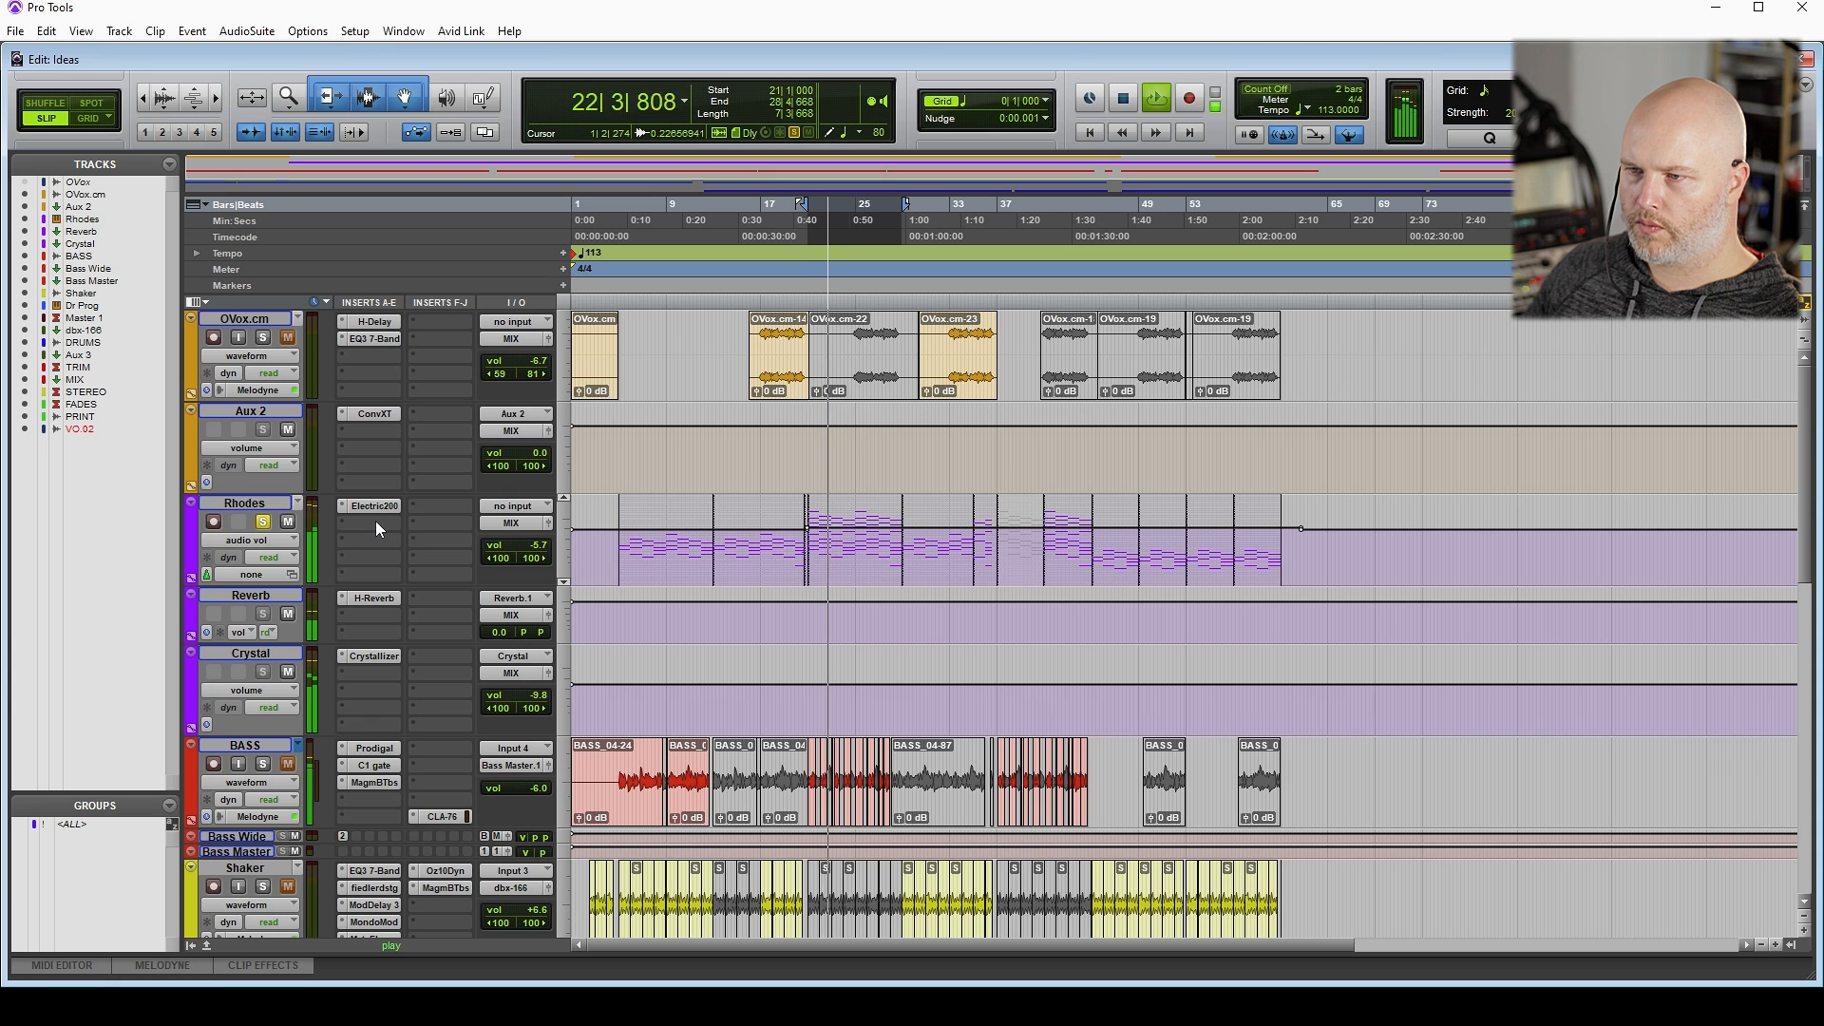
pyautogui.click(425, 540)
pyautogui.moveTo(508, 577)
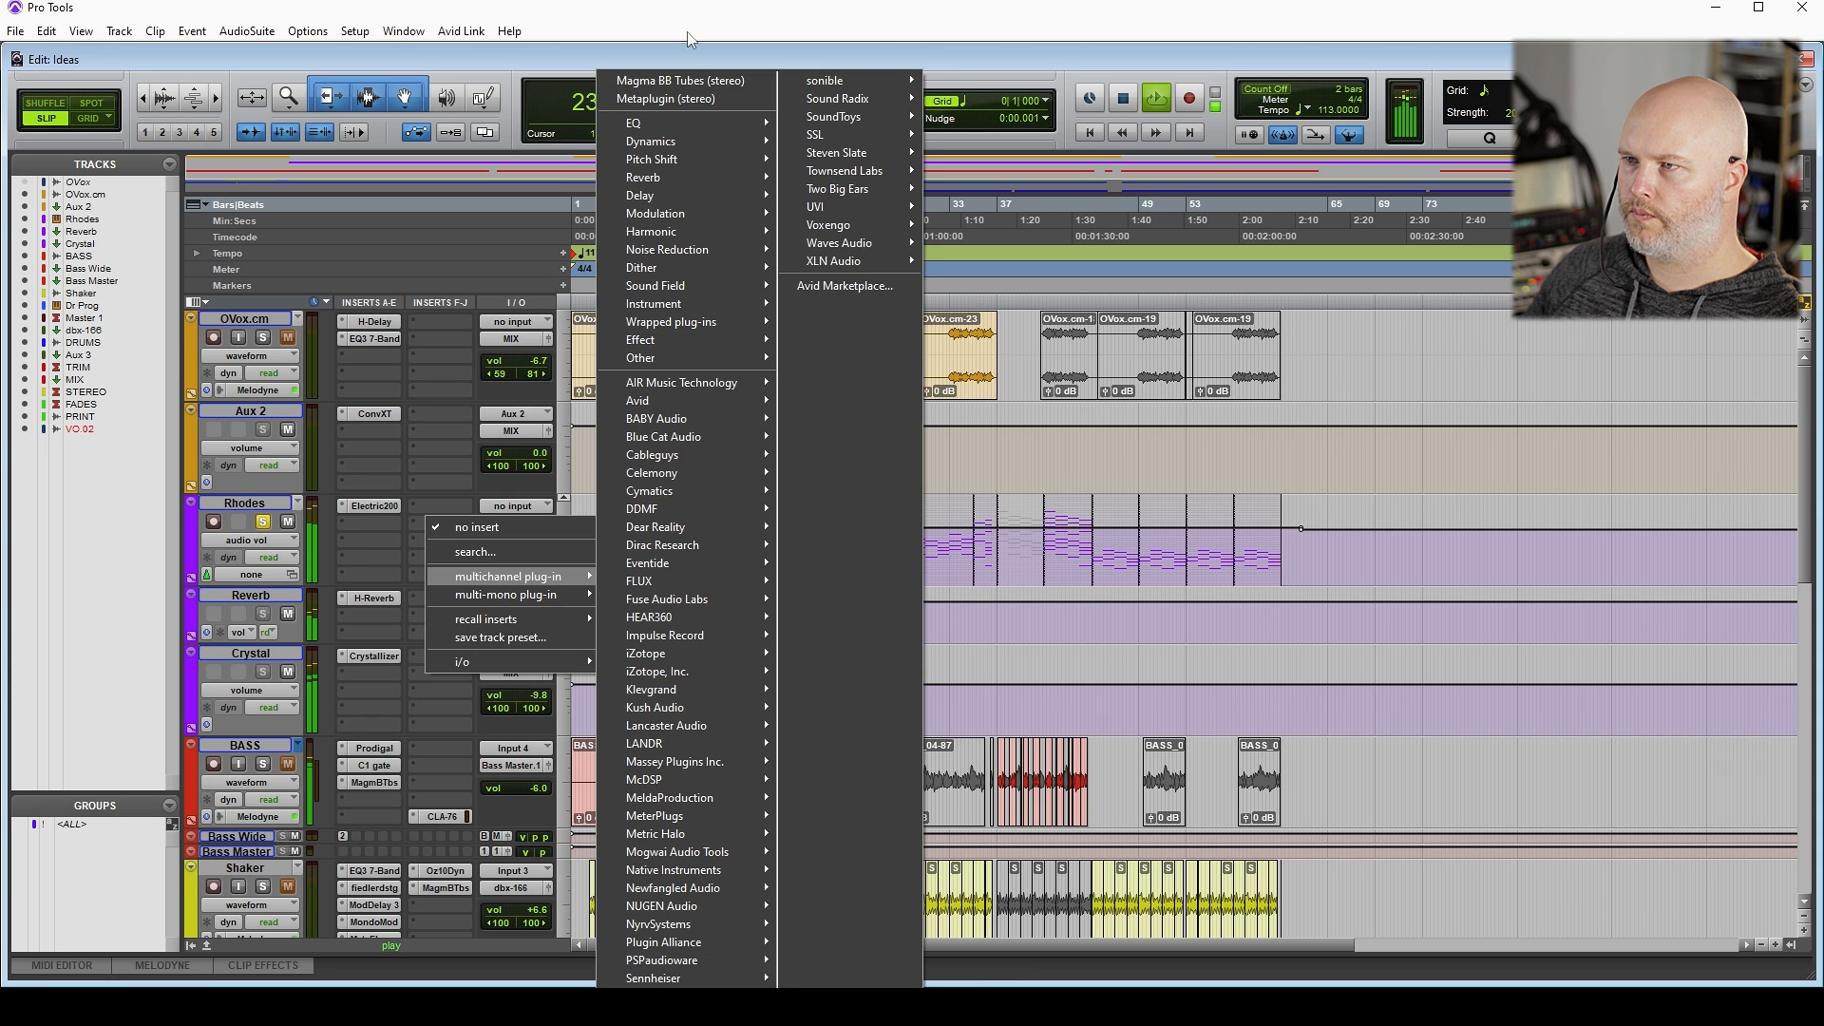
pyautogui.click(682, 80)
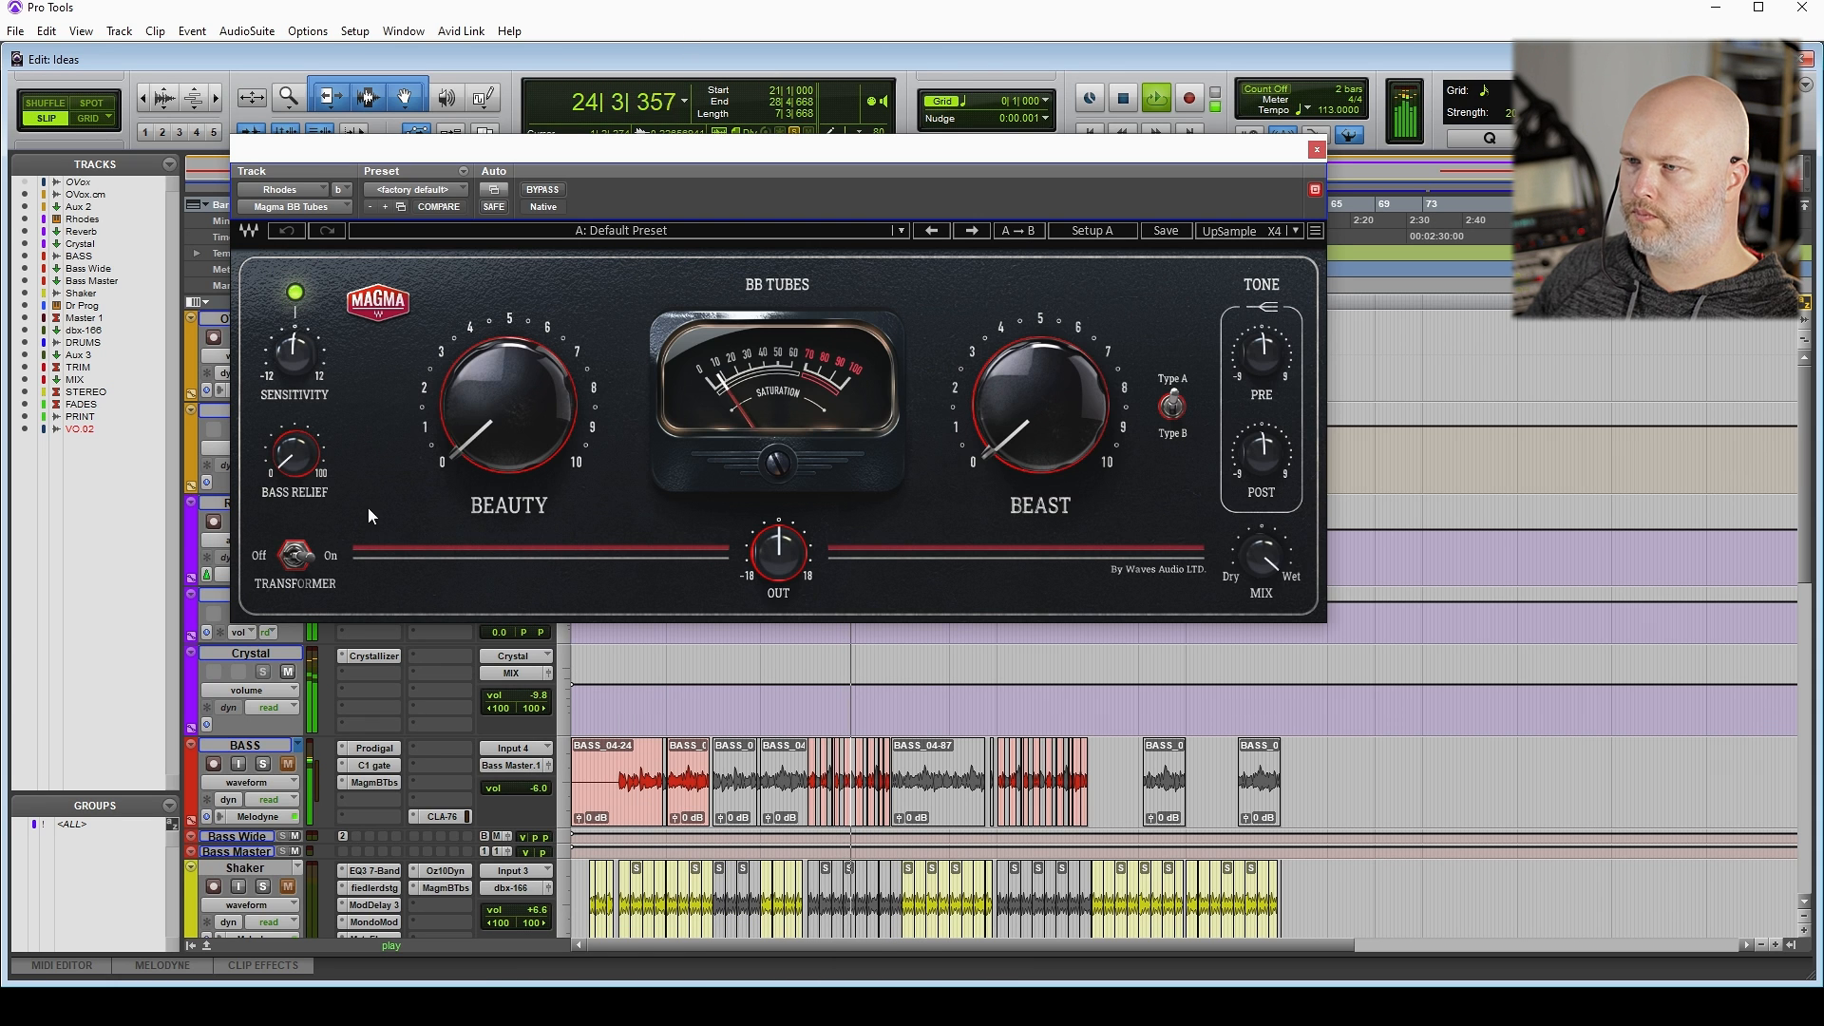
# Lower Sensitivity and Out on the Rhodes plugin, and raise Beauty to about 7.5 and Beast to 53
pyautogui.click(295, 555)
pyautogui.moveTo(485, 428); pyautogui.dragTo(484, 351)
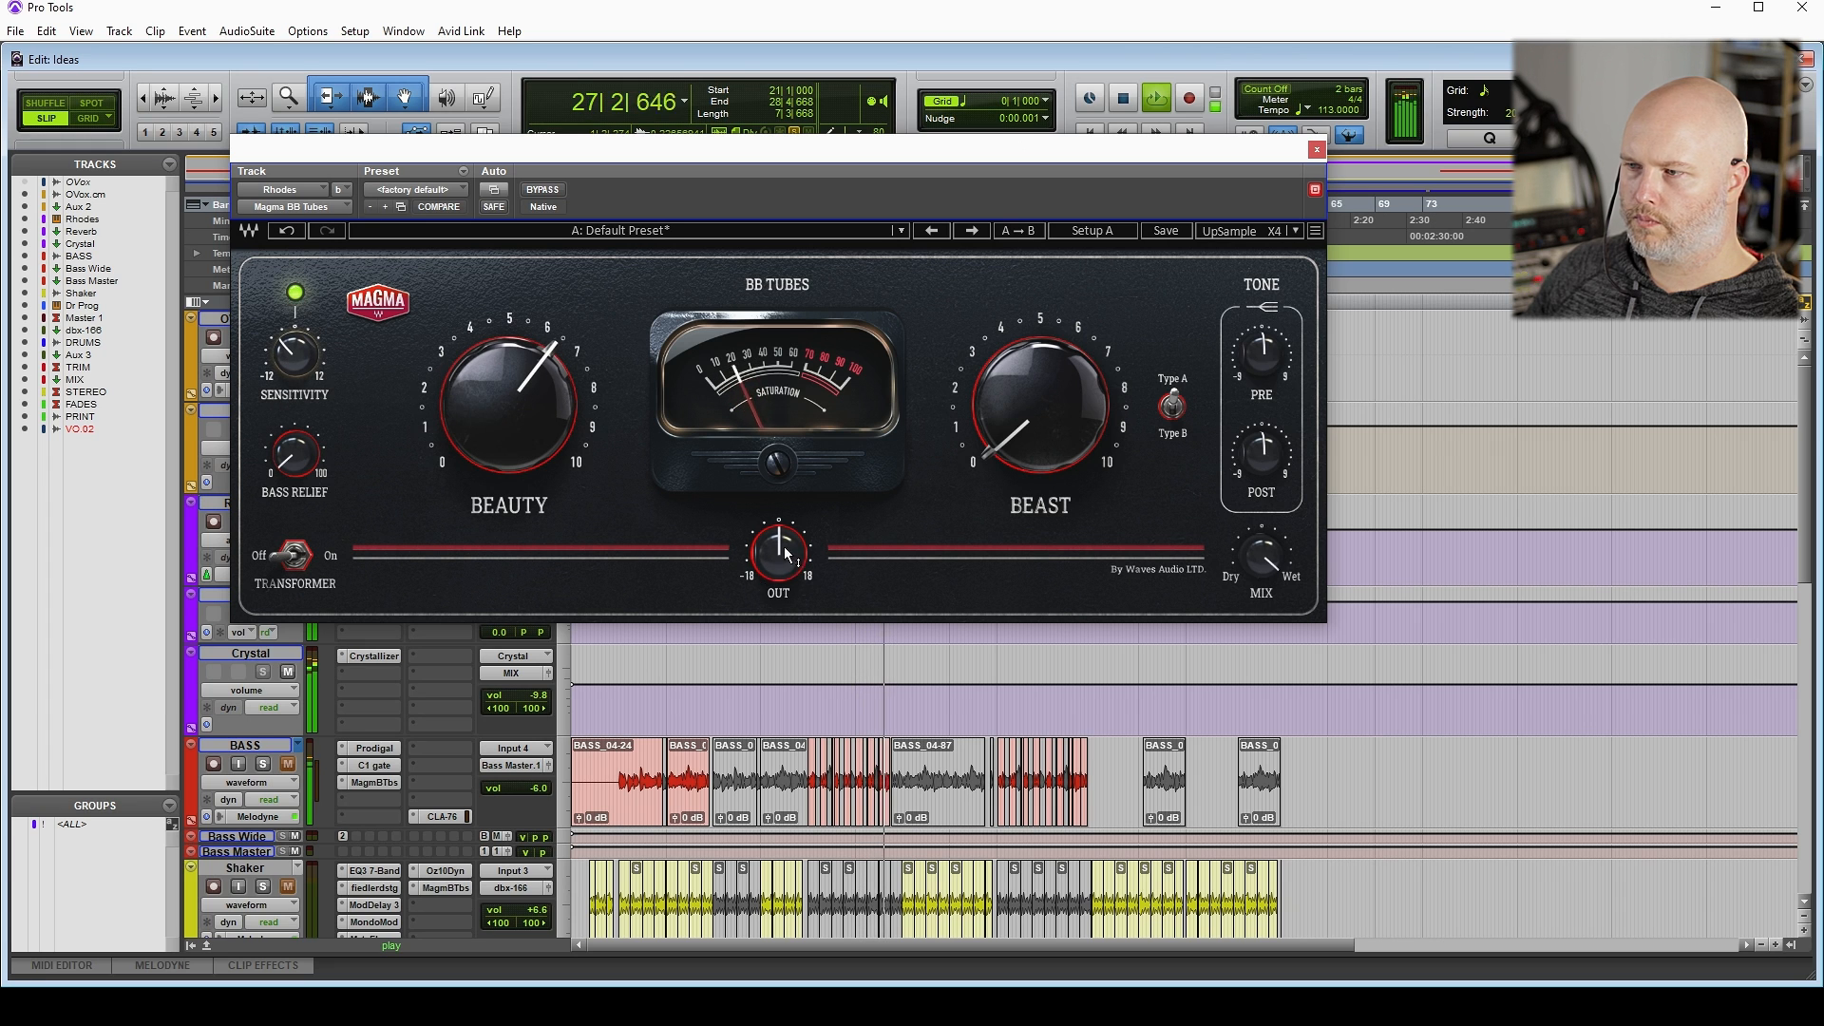
pyautogui.moveTo(524, 408); pyautogui.dragTo(525, 378)
pyautogui.moveTo(1061, 401); pyautogui.dragTo(1060, 321)
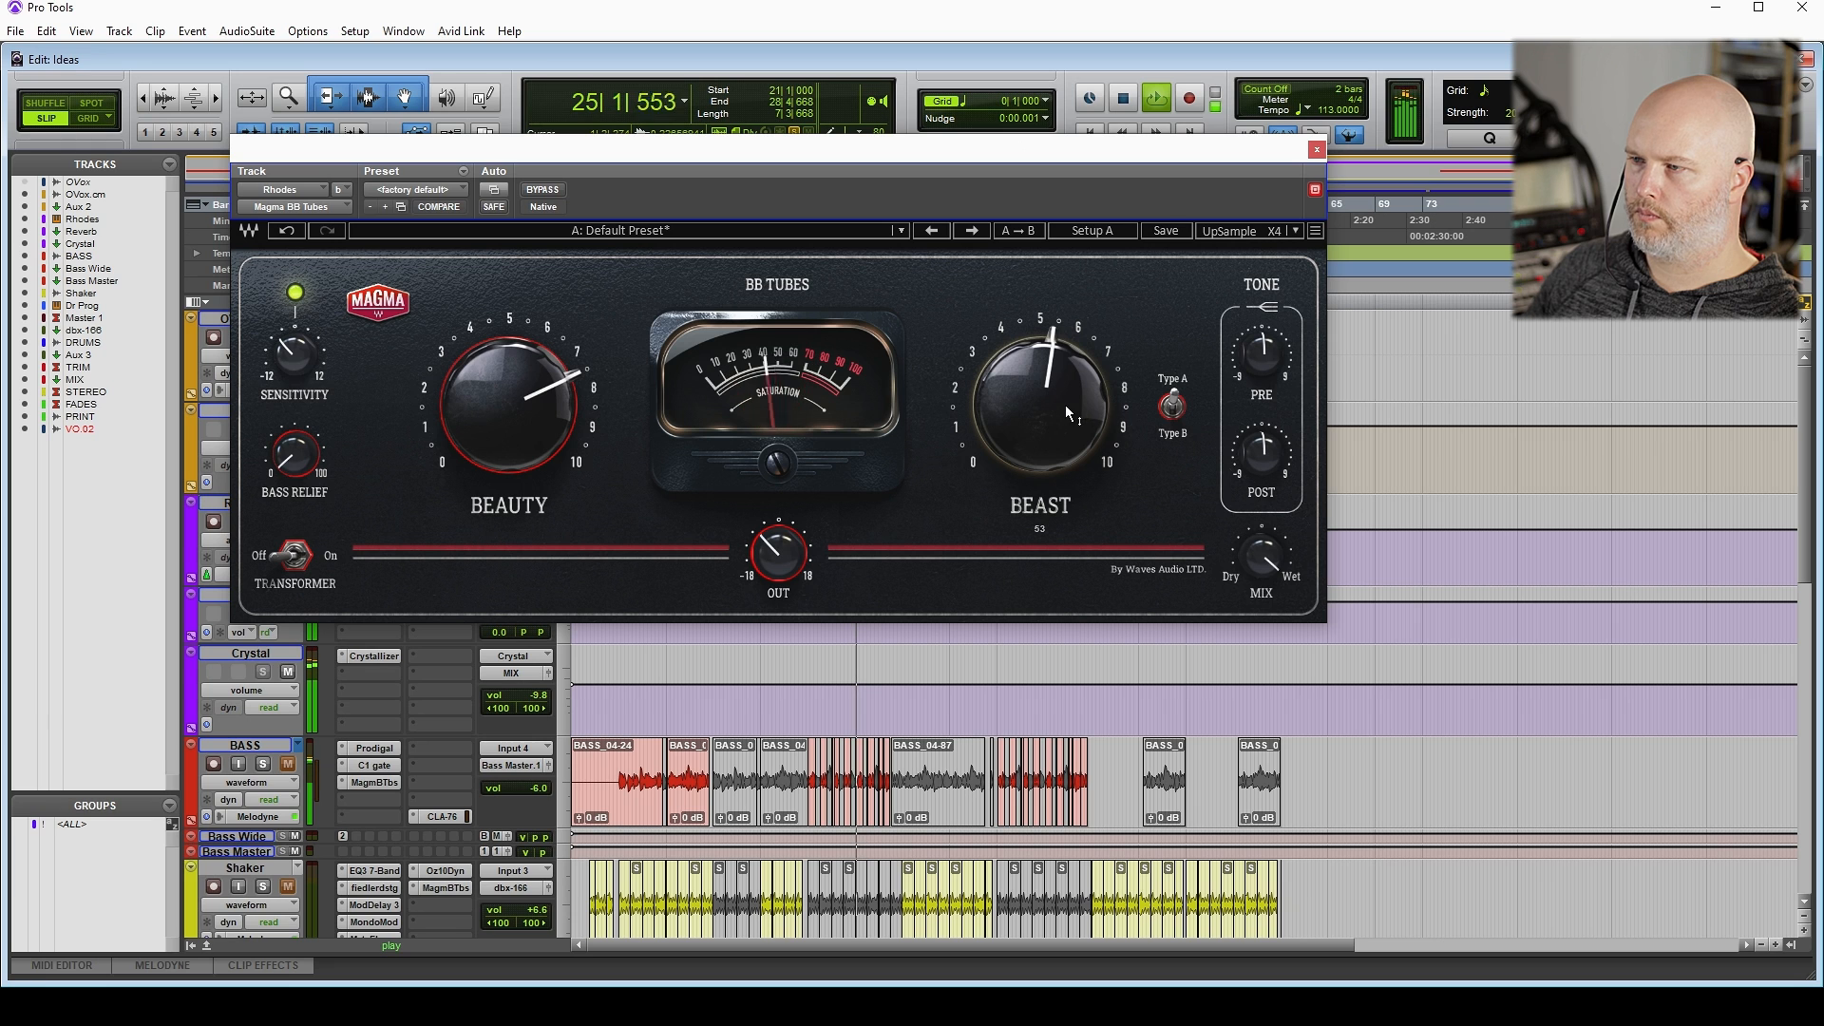
# Reduce Beast to about 4.5 with the Type B character, and lower Sensitivity further on the Rhodes
pyautogui.moveTo(1081, 403); pyautogui.dragTo(1081, 406)
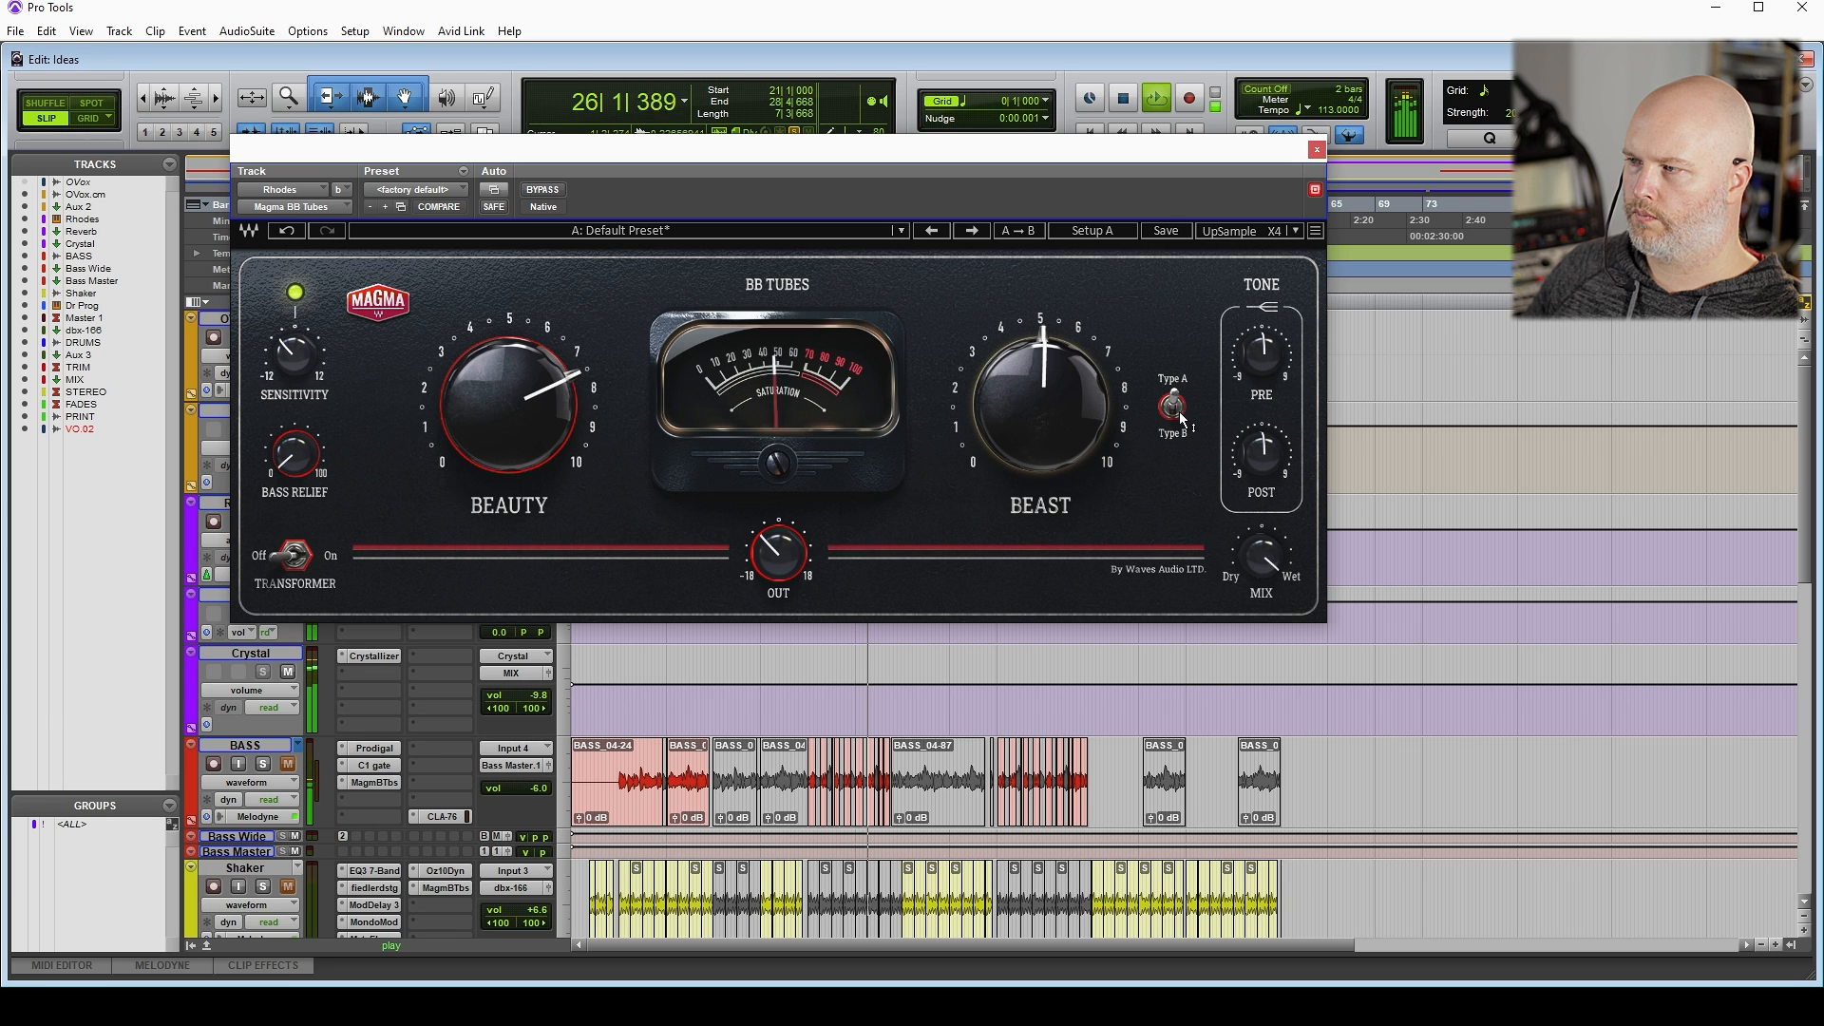
pyautogui.moveTo(1072, 452); pyautogui.dragTo(1072, 456)
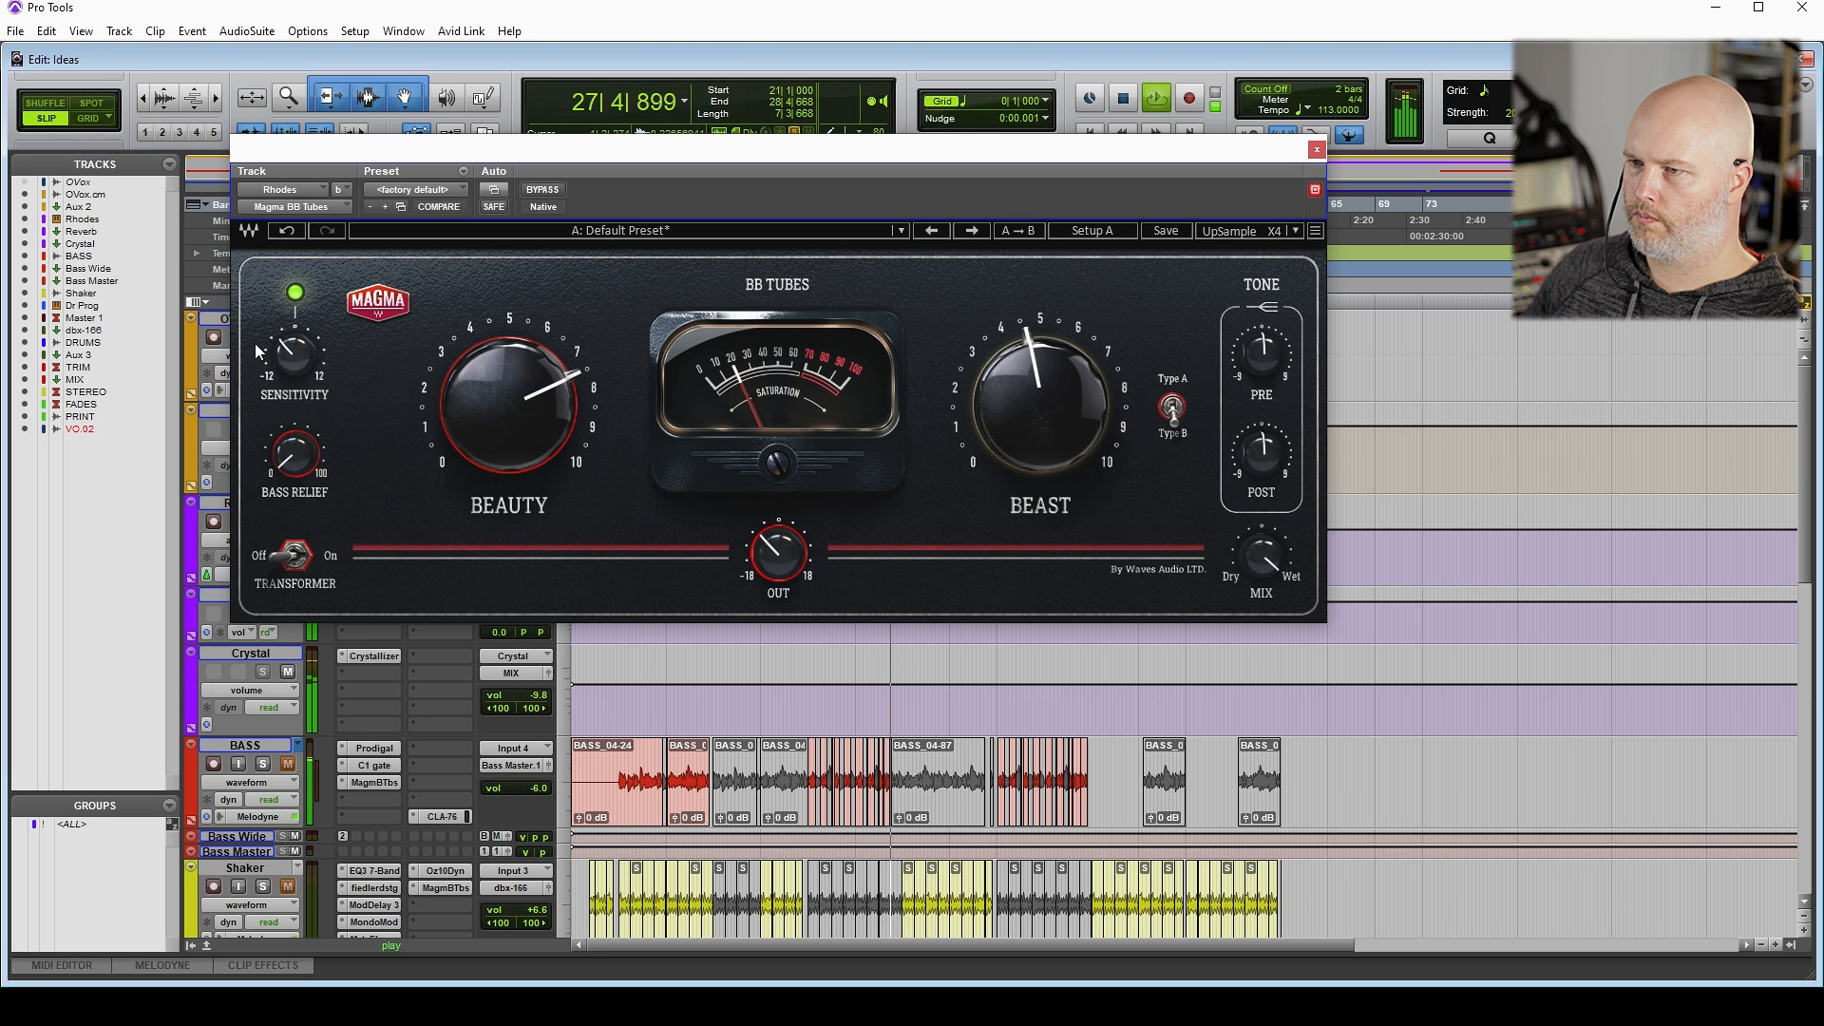
pyautogui.moveTo(294, 353); pyautogui.dragTo(293, 362)
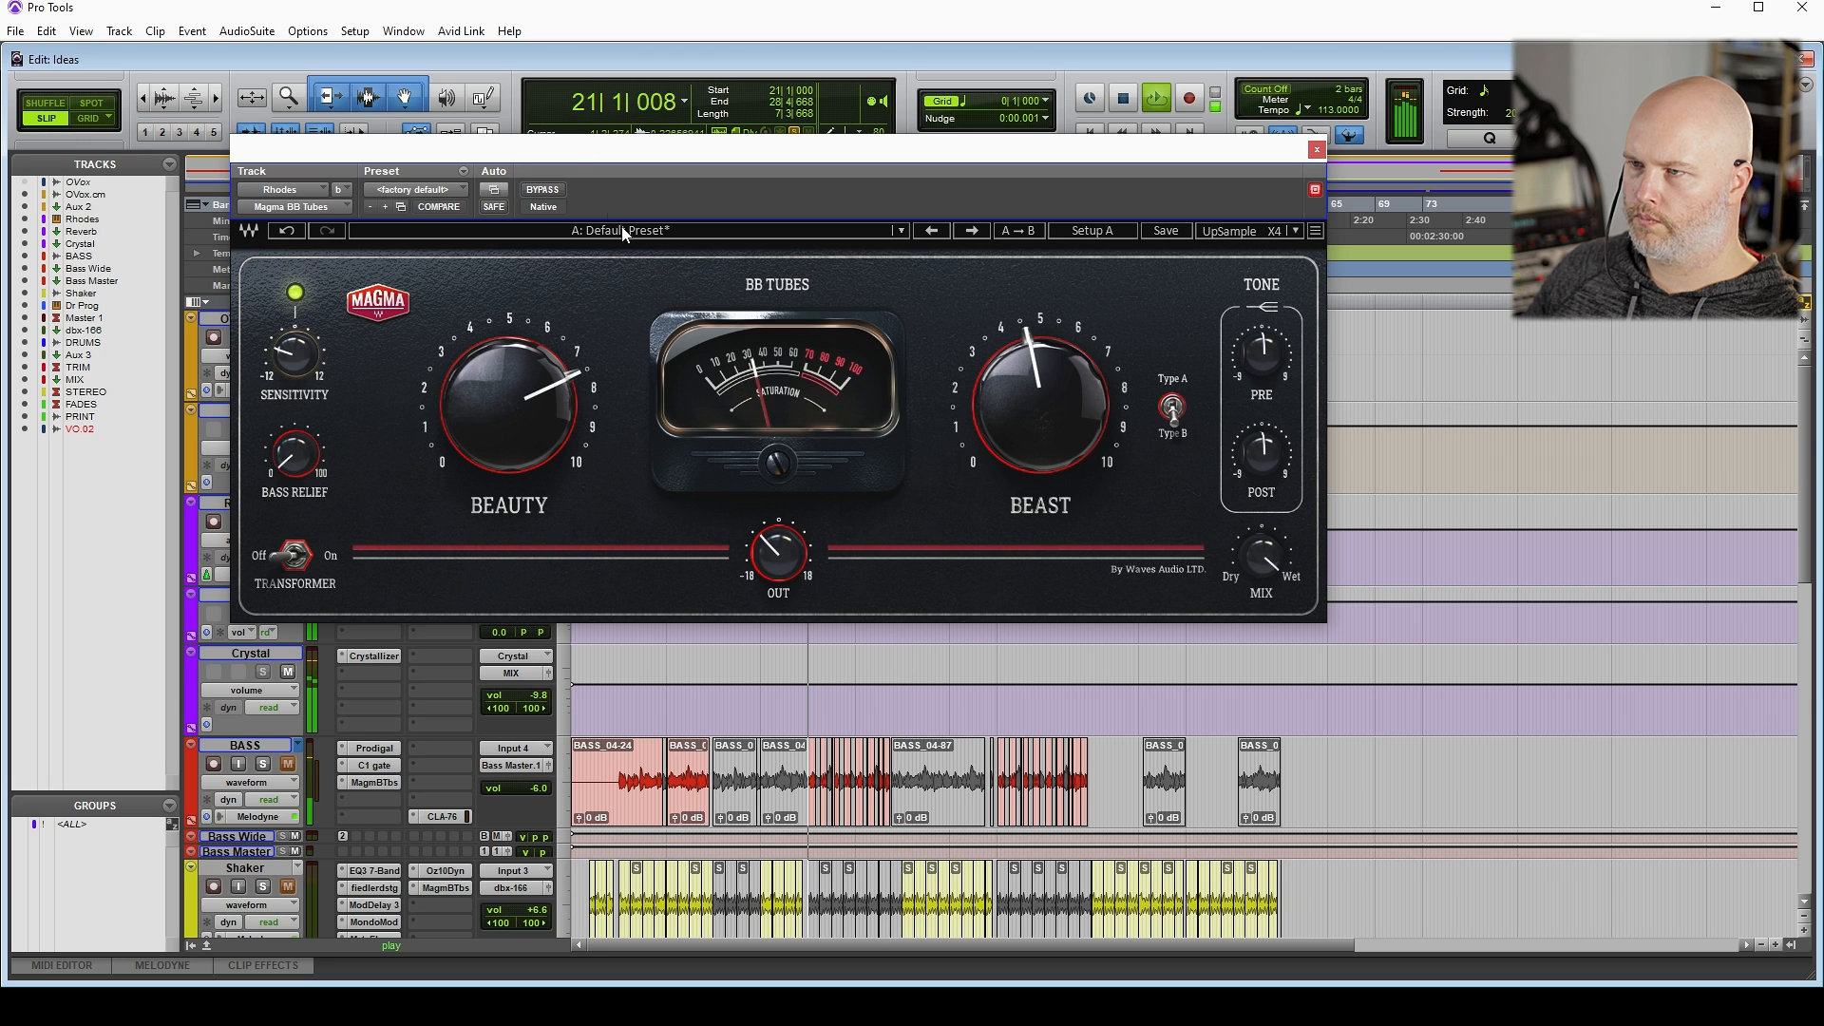
# Lower the Rhodes plugin's output, turn the Pre tone fully up, try different Post tone levels, and stop playback
pyautogui.moveTo(1259, 559)
pyautogui.mouseDown()
pyautogui.moveTo(1259, 577)
pyautogui.moveTo(1261, 555)
pyautogui.mouseUp()
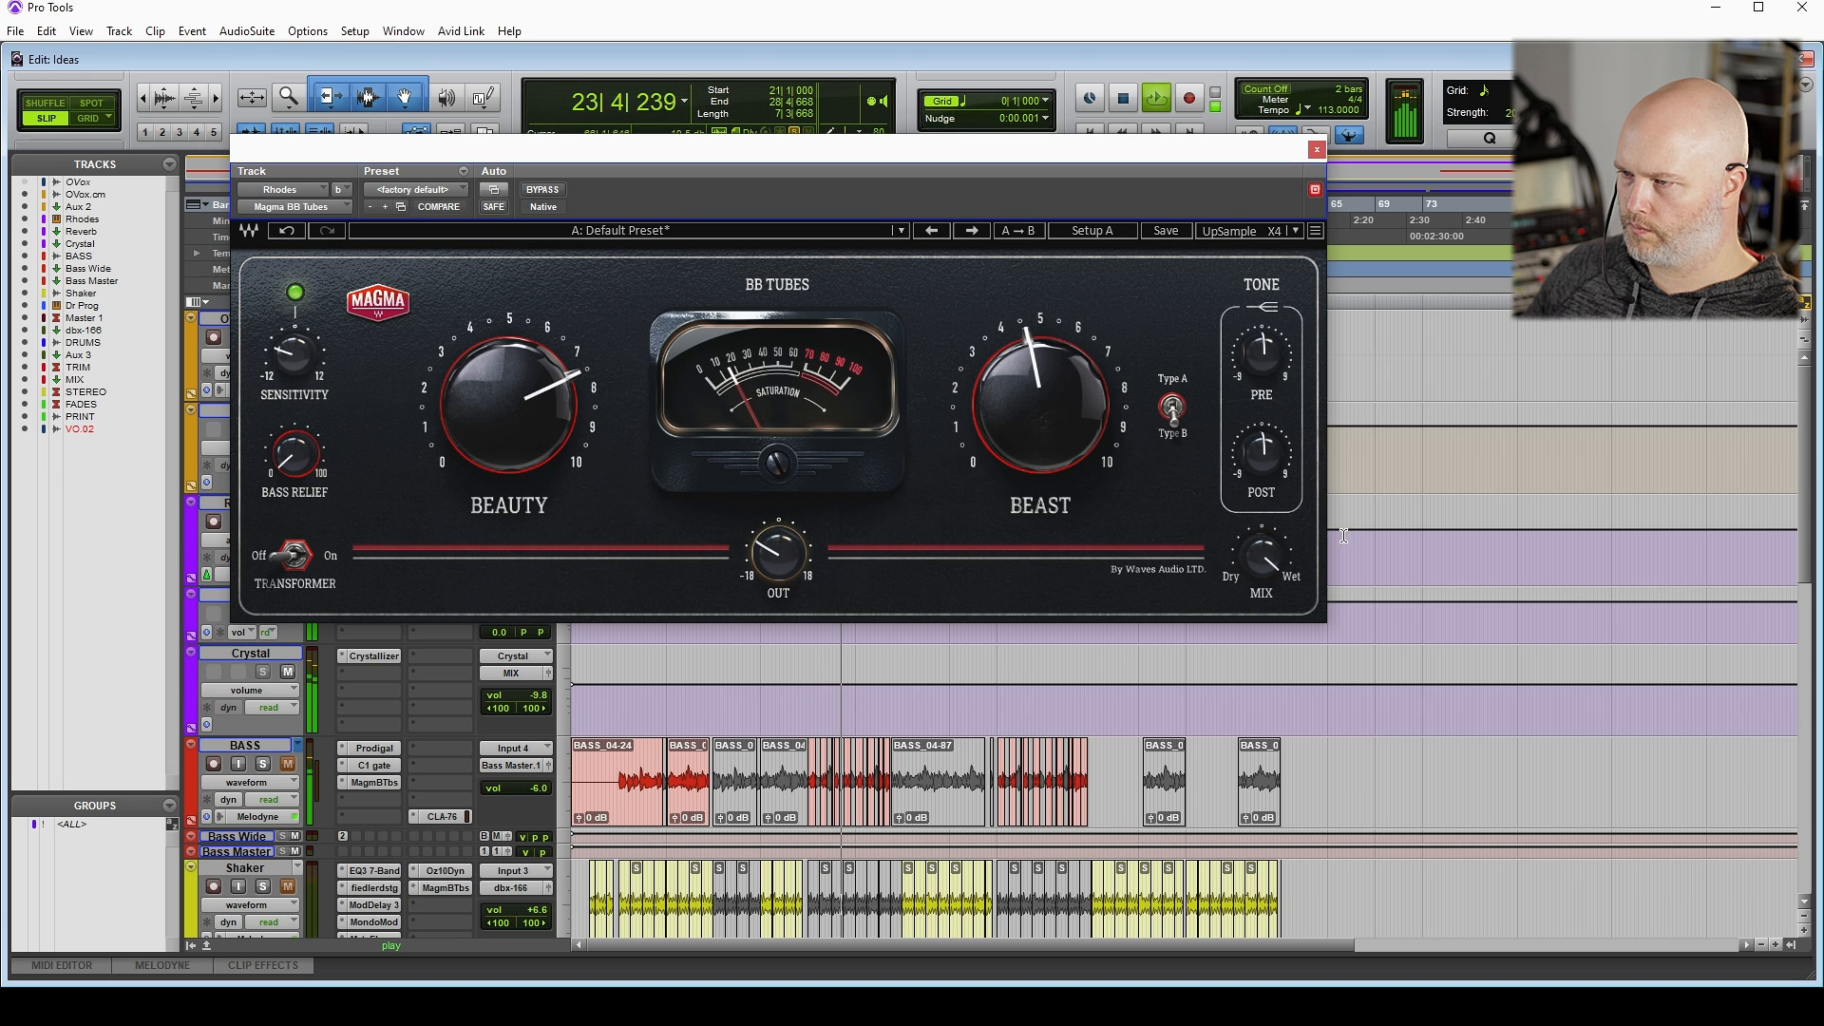
pyautogui.moveTo(1266, 458); pyautogui.dragTo(1269, 465)
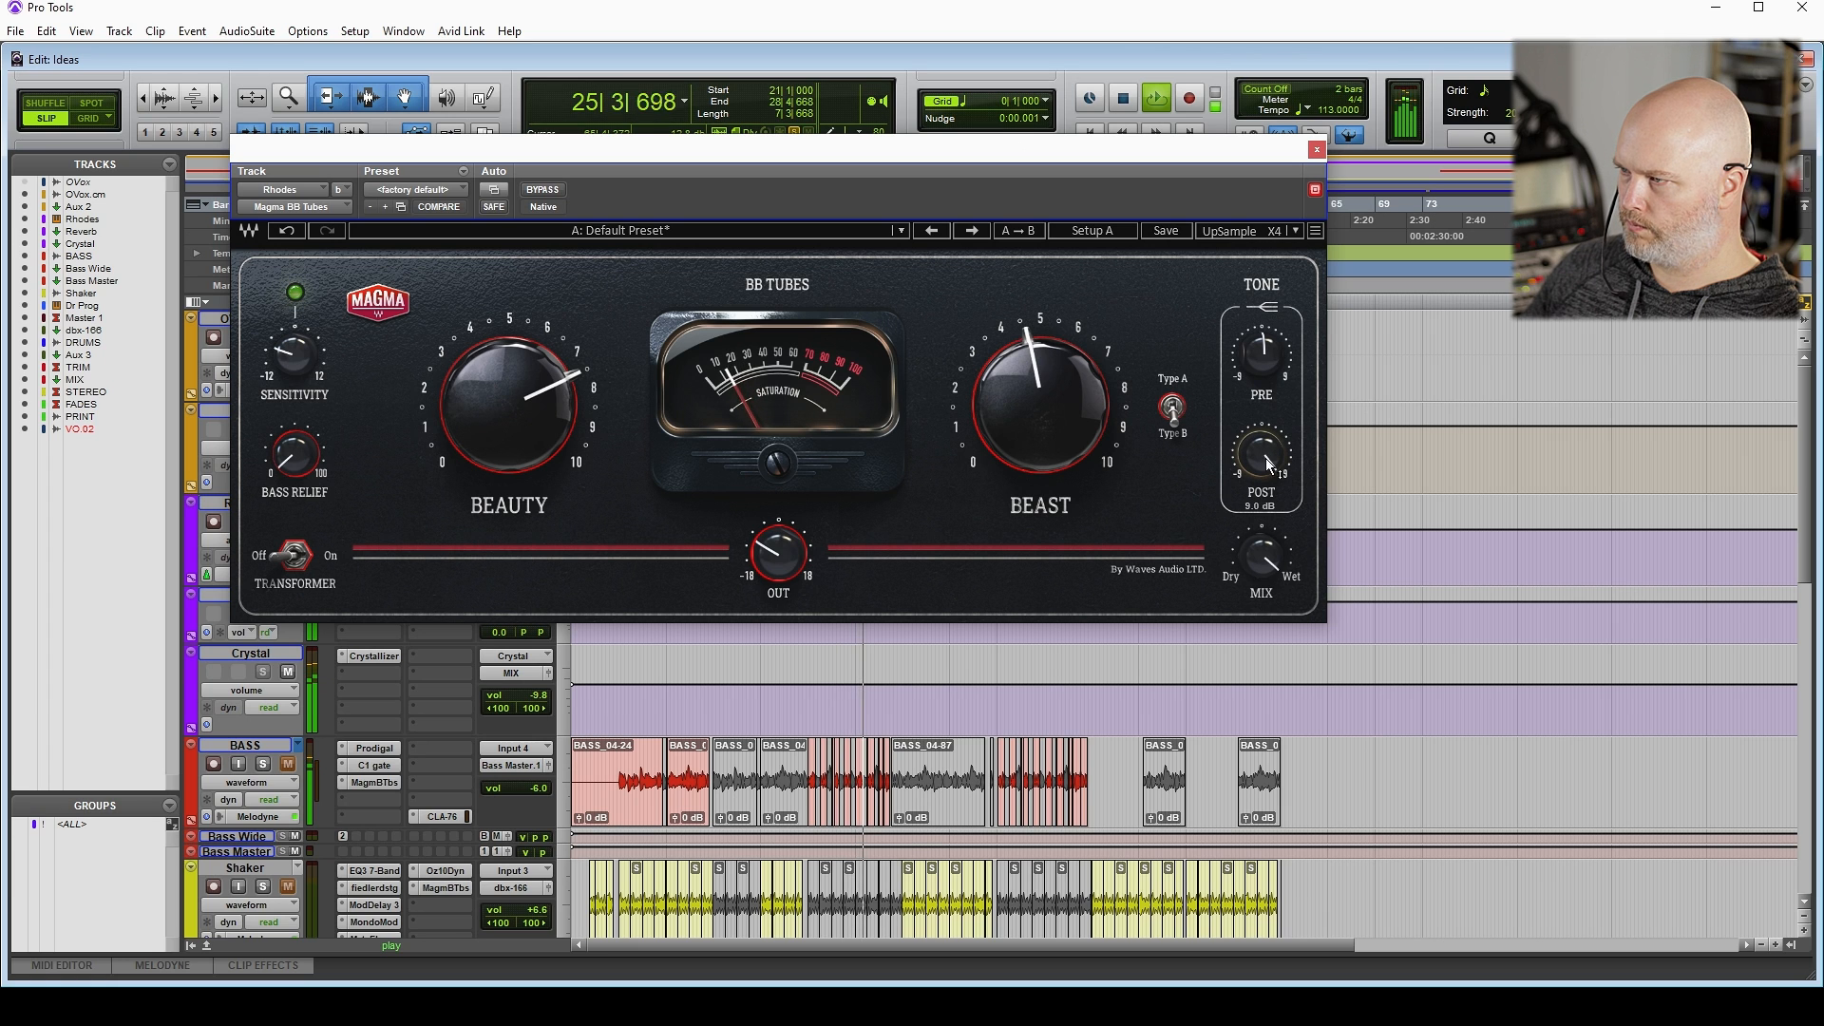
pyautogui.moveTo(1269, 346); pyautogui.dragTo(1258, 288)
pyautogui.moveTo(1266, 460)
pyautogui.mouseDown()
pyautogui.moveTo(1265, 518)
pyautogui.moveTo(1259, 447)
pyautogui.mouseUp()
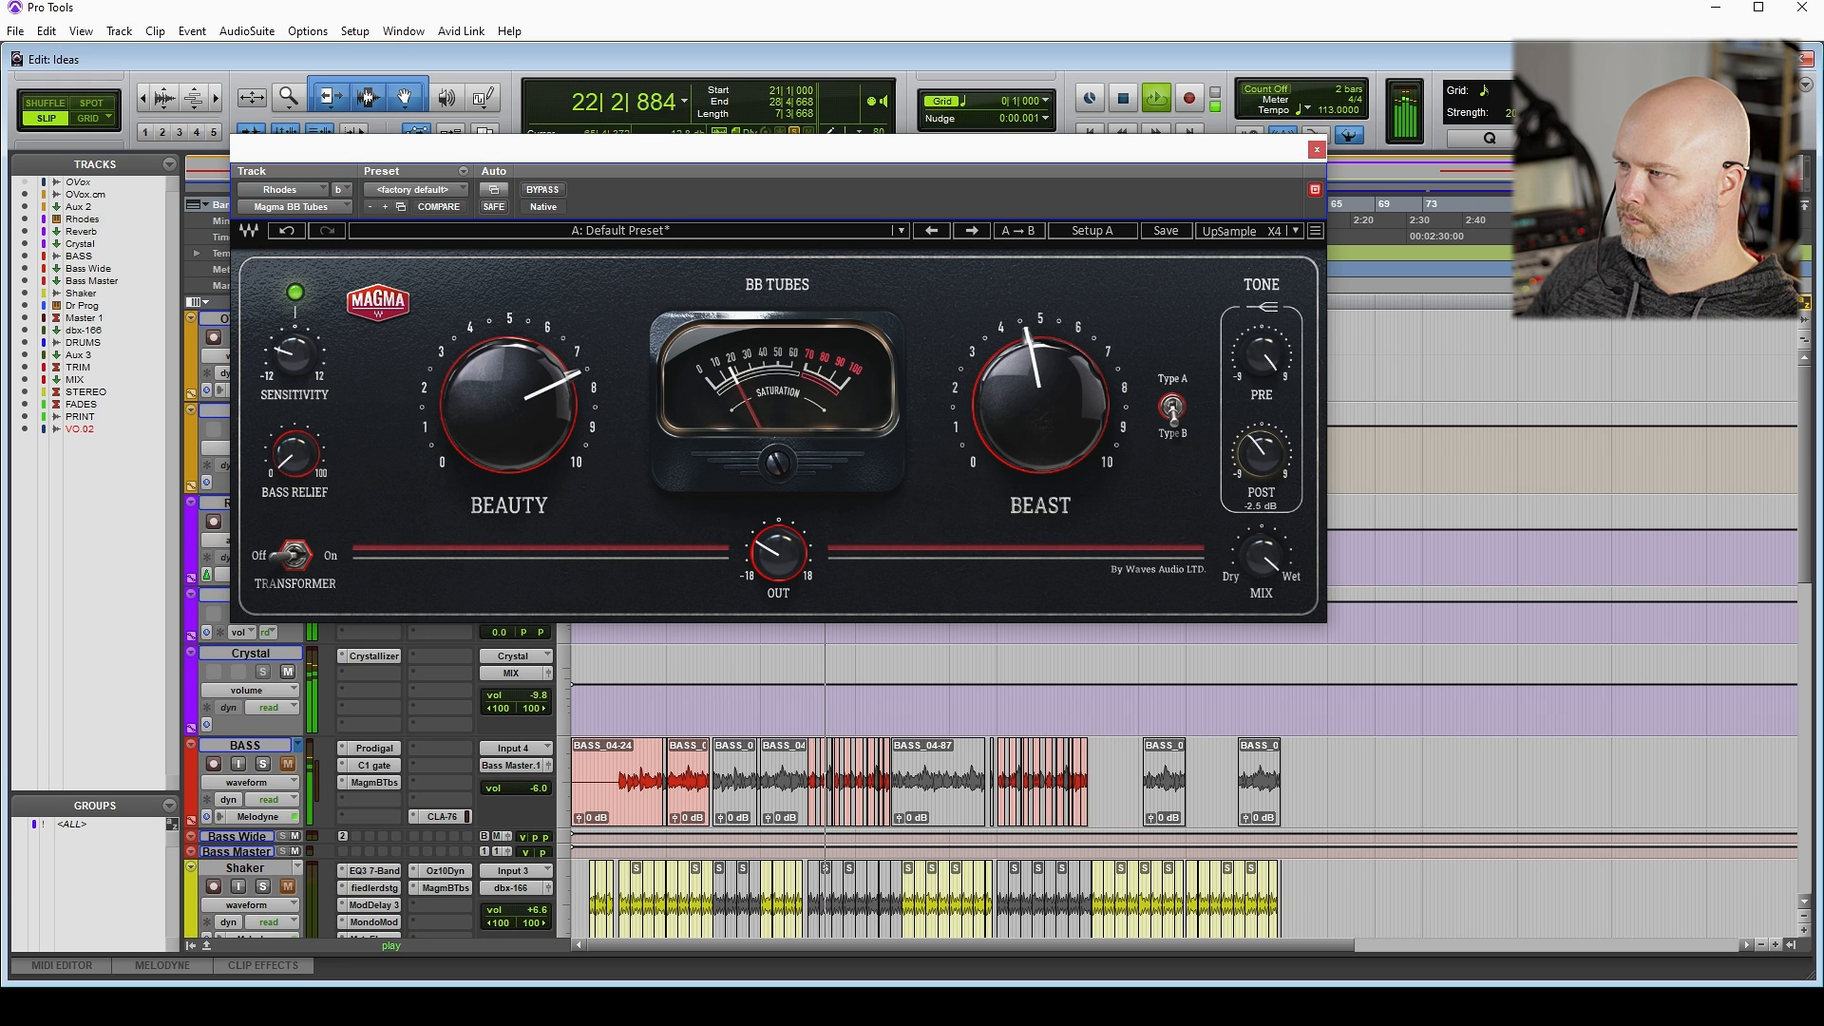
pyautogui.press('space')
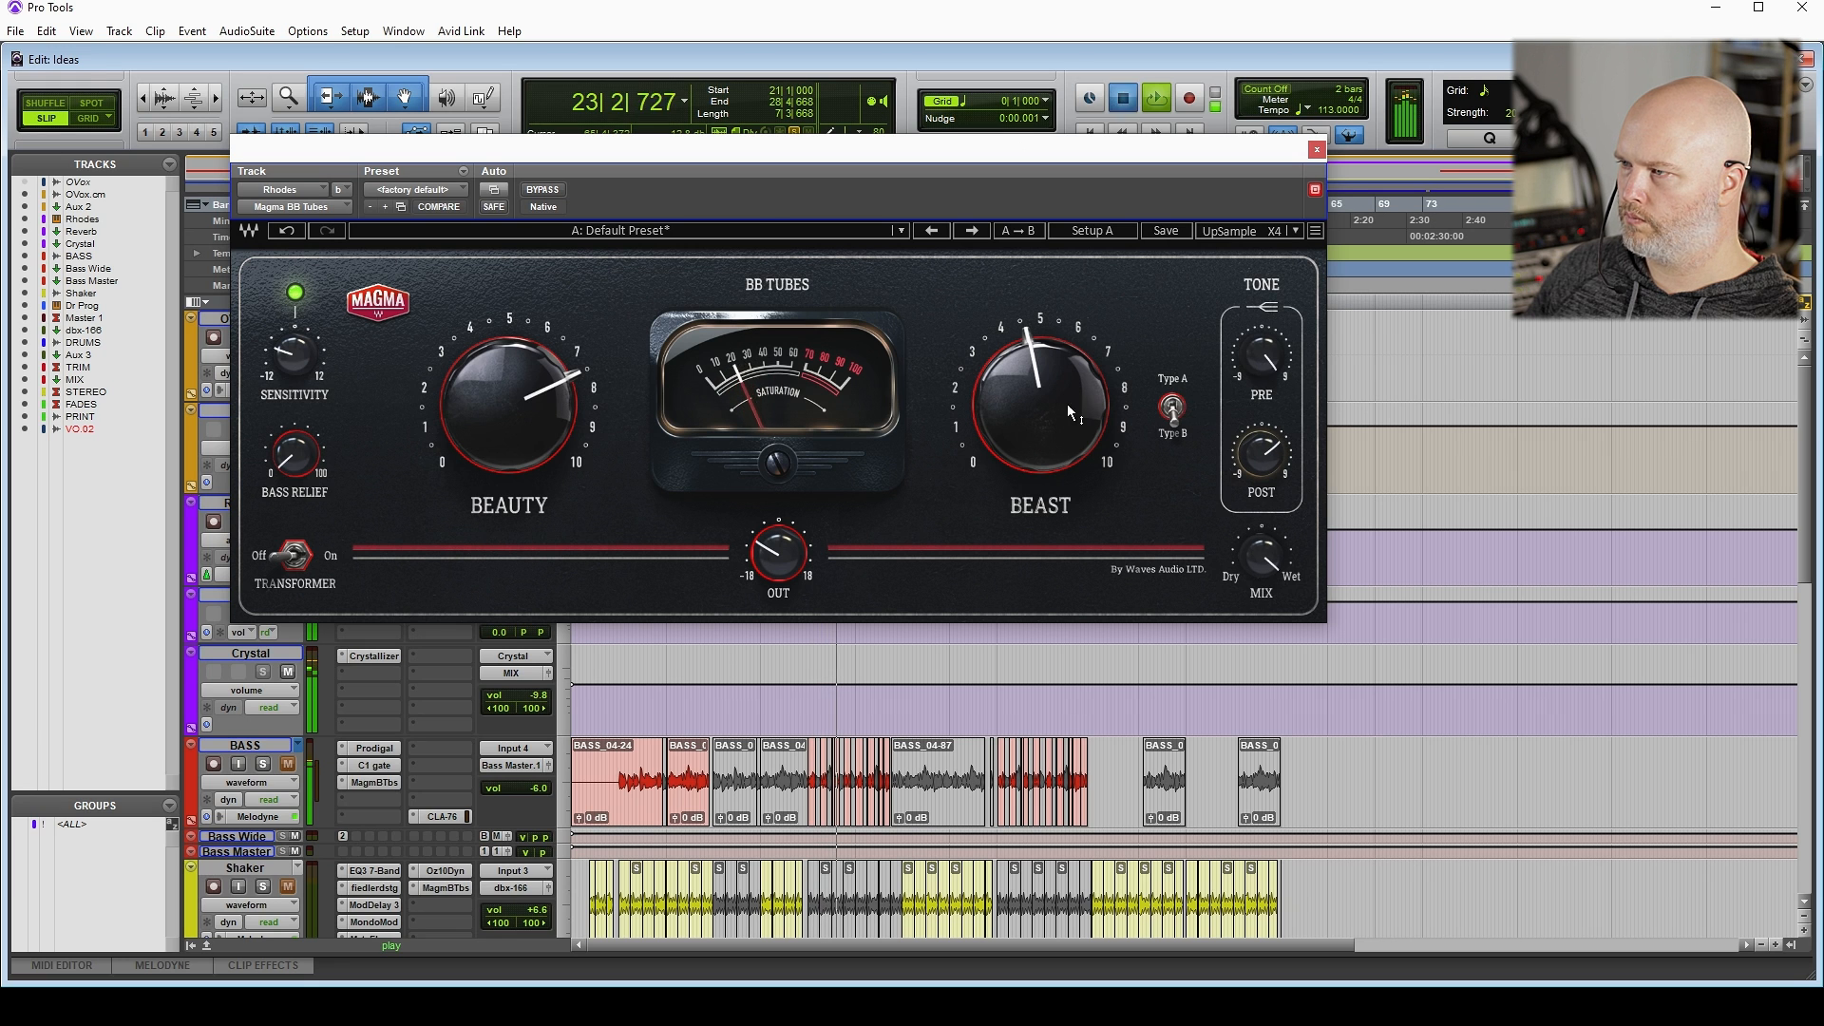
# Unsolo the Rhodes, play the full mix, fine-tune the Rhodes plugin's output, set its Beast to 40, and stop playback
pyautogui.hotkey('ctrl', 'w')
pyautogui.click(264, 522)
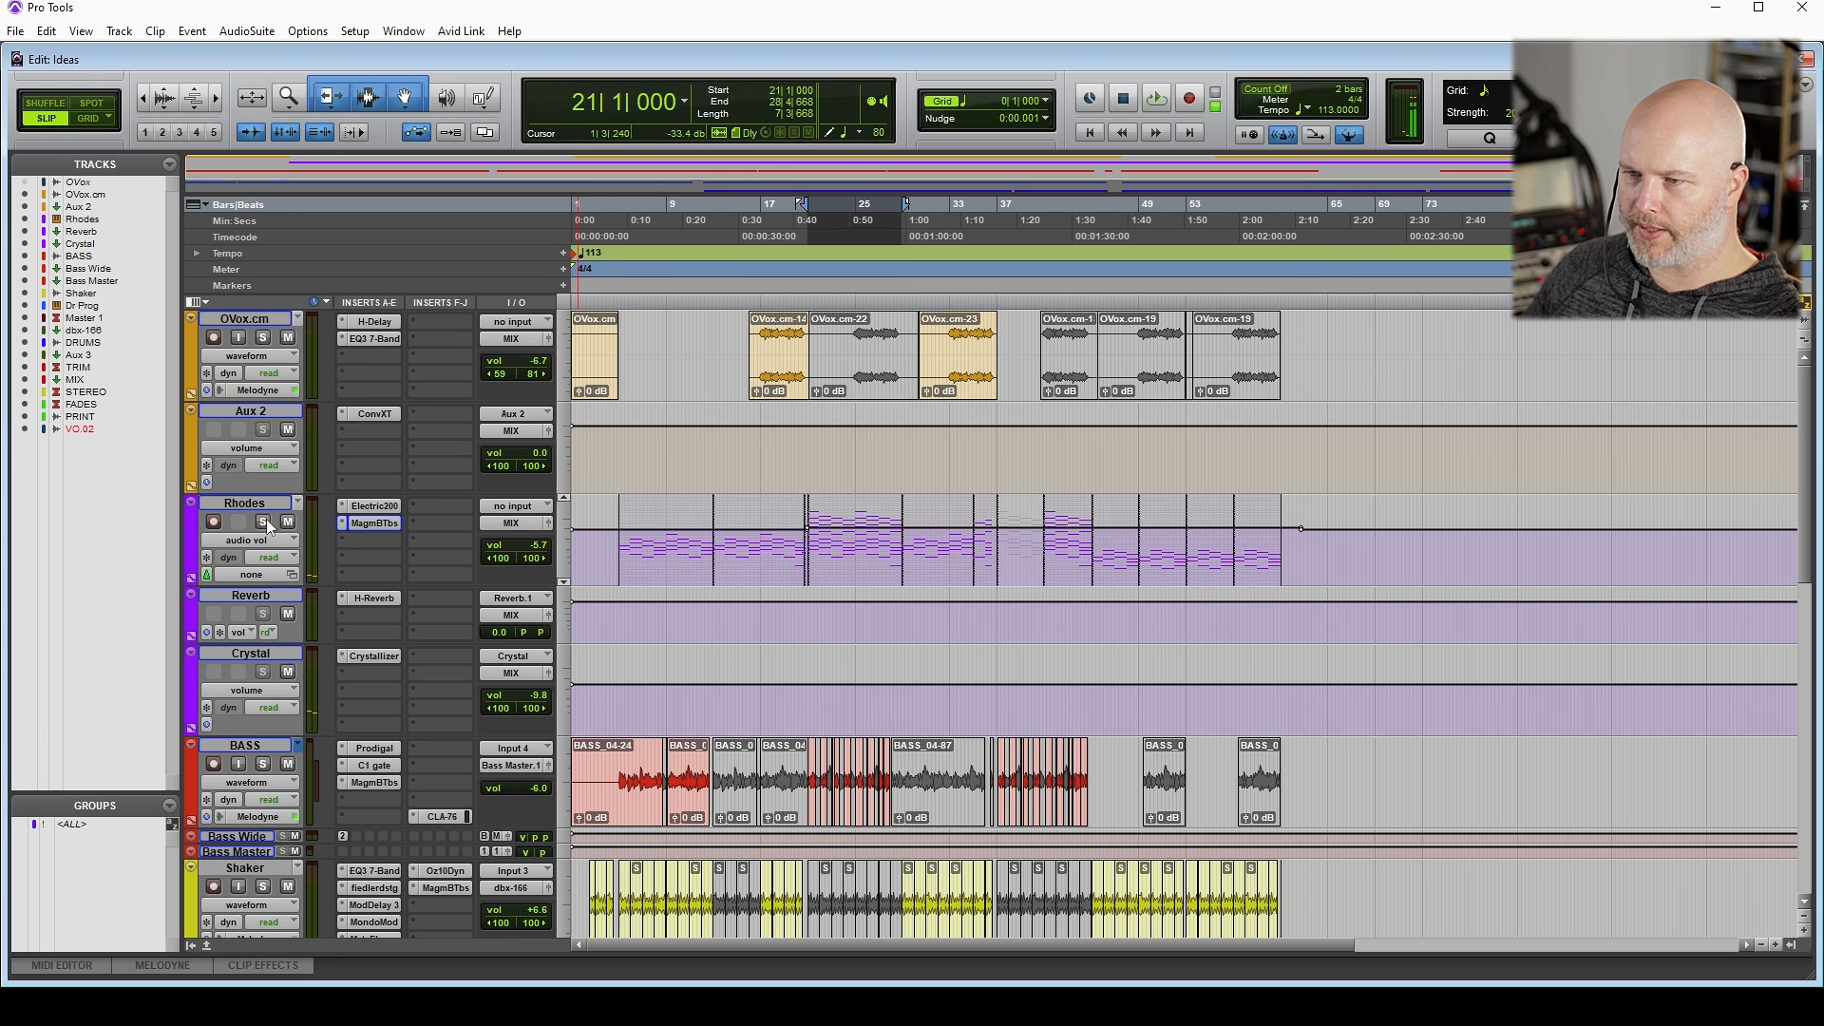
pyautogui.press('space')
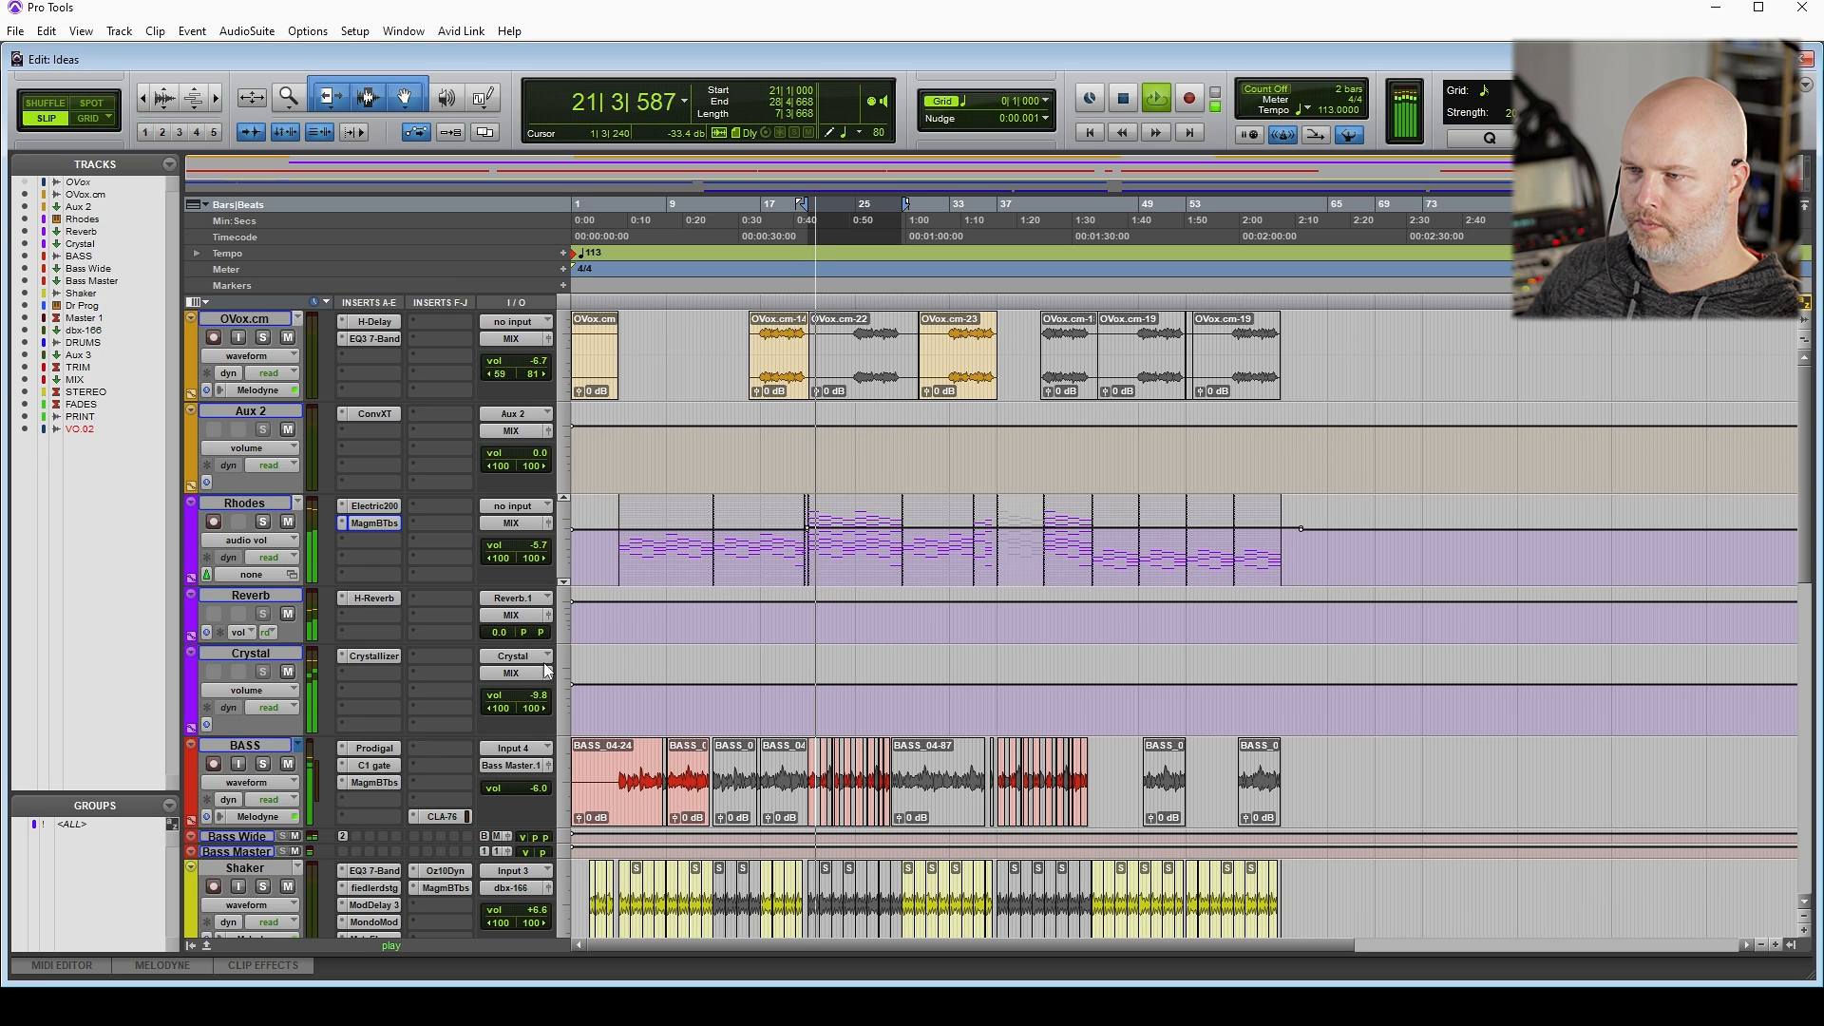
pyautogui.click(373, 522)
pyautogui.moveTo(779, 554); pyautogui.dragTo(779, 548)
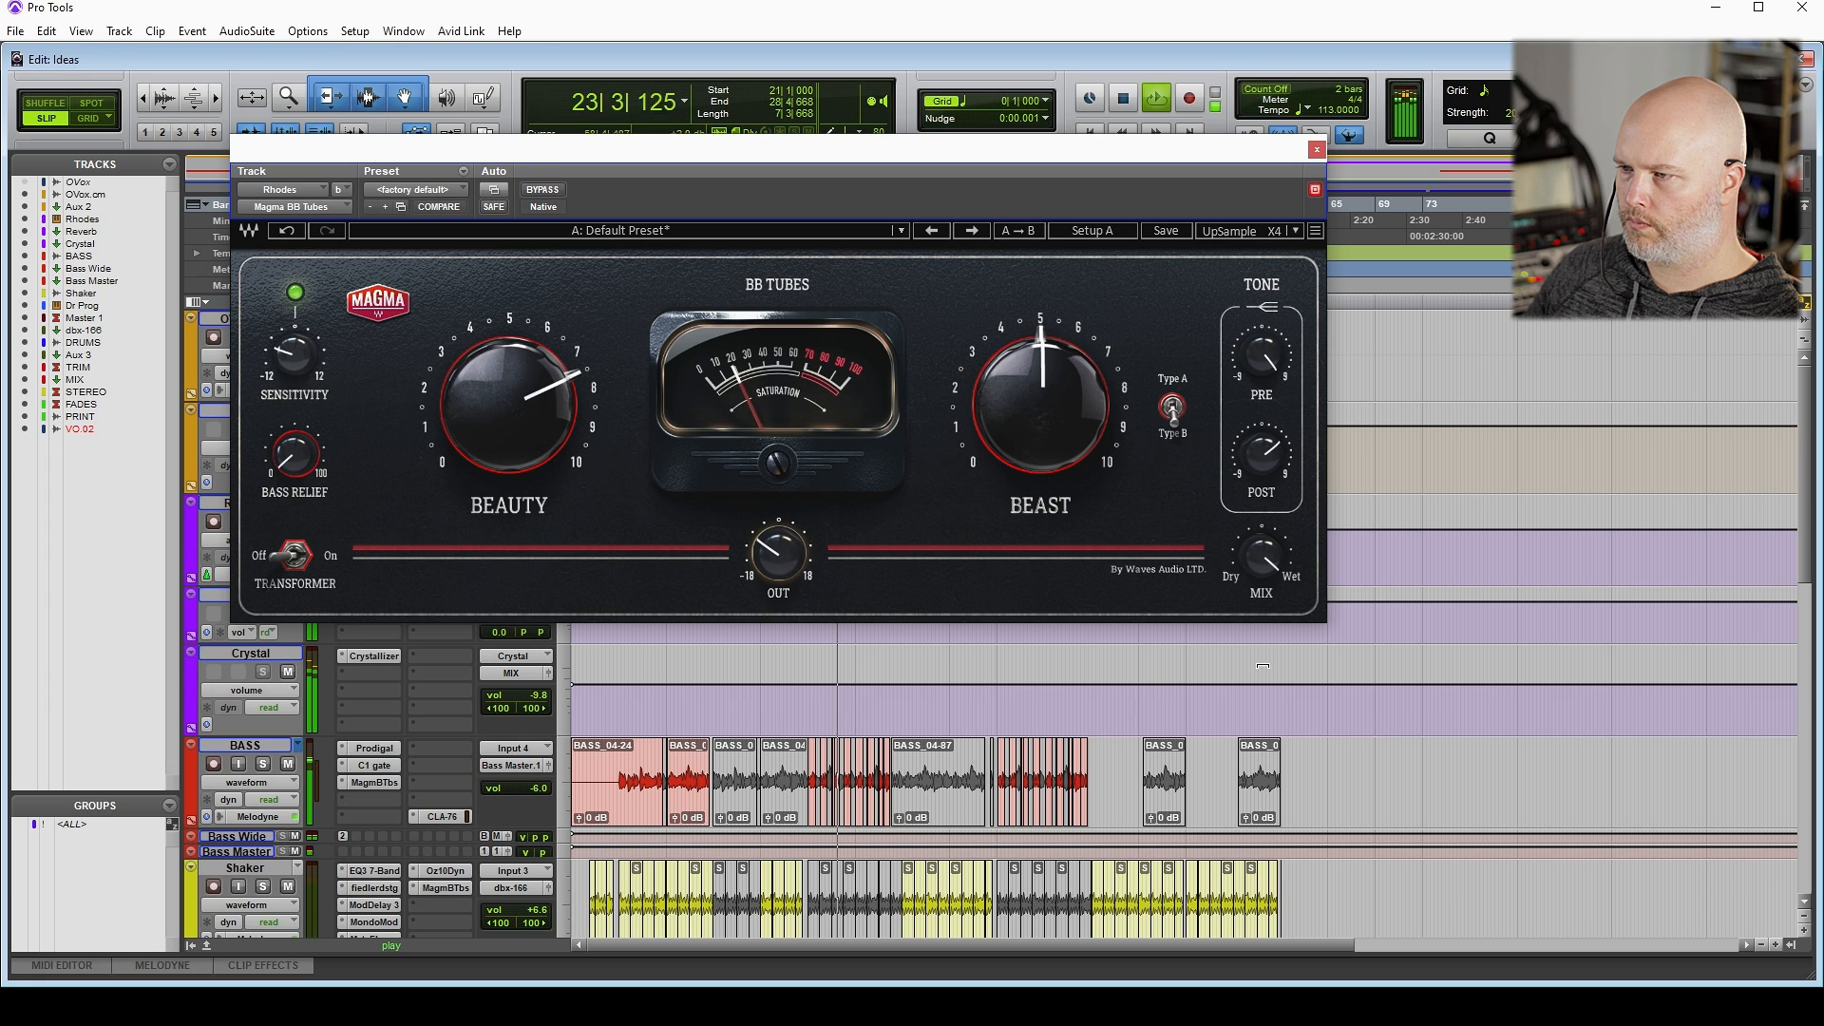
pyautogui.moveTo(1043, 415); pyautogui.dragTo(1043, 427)
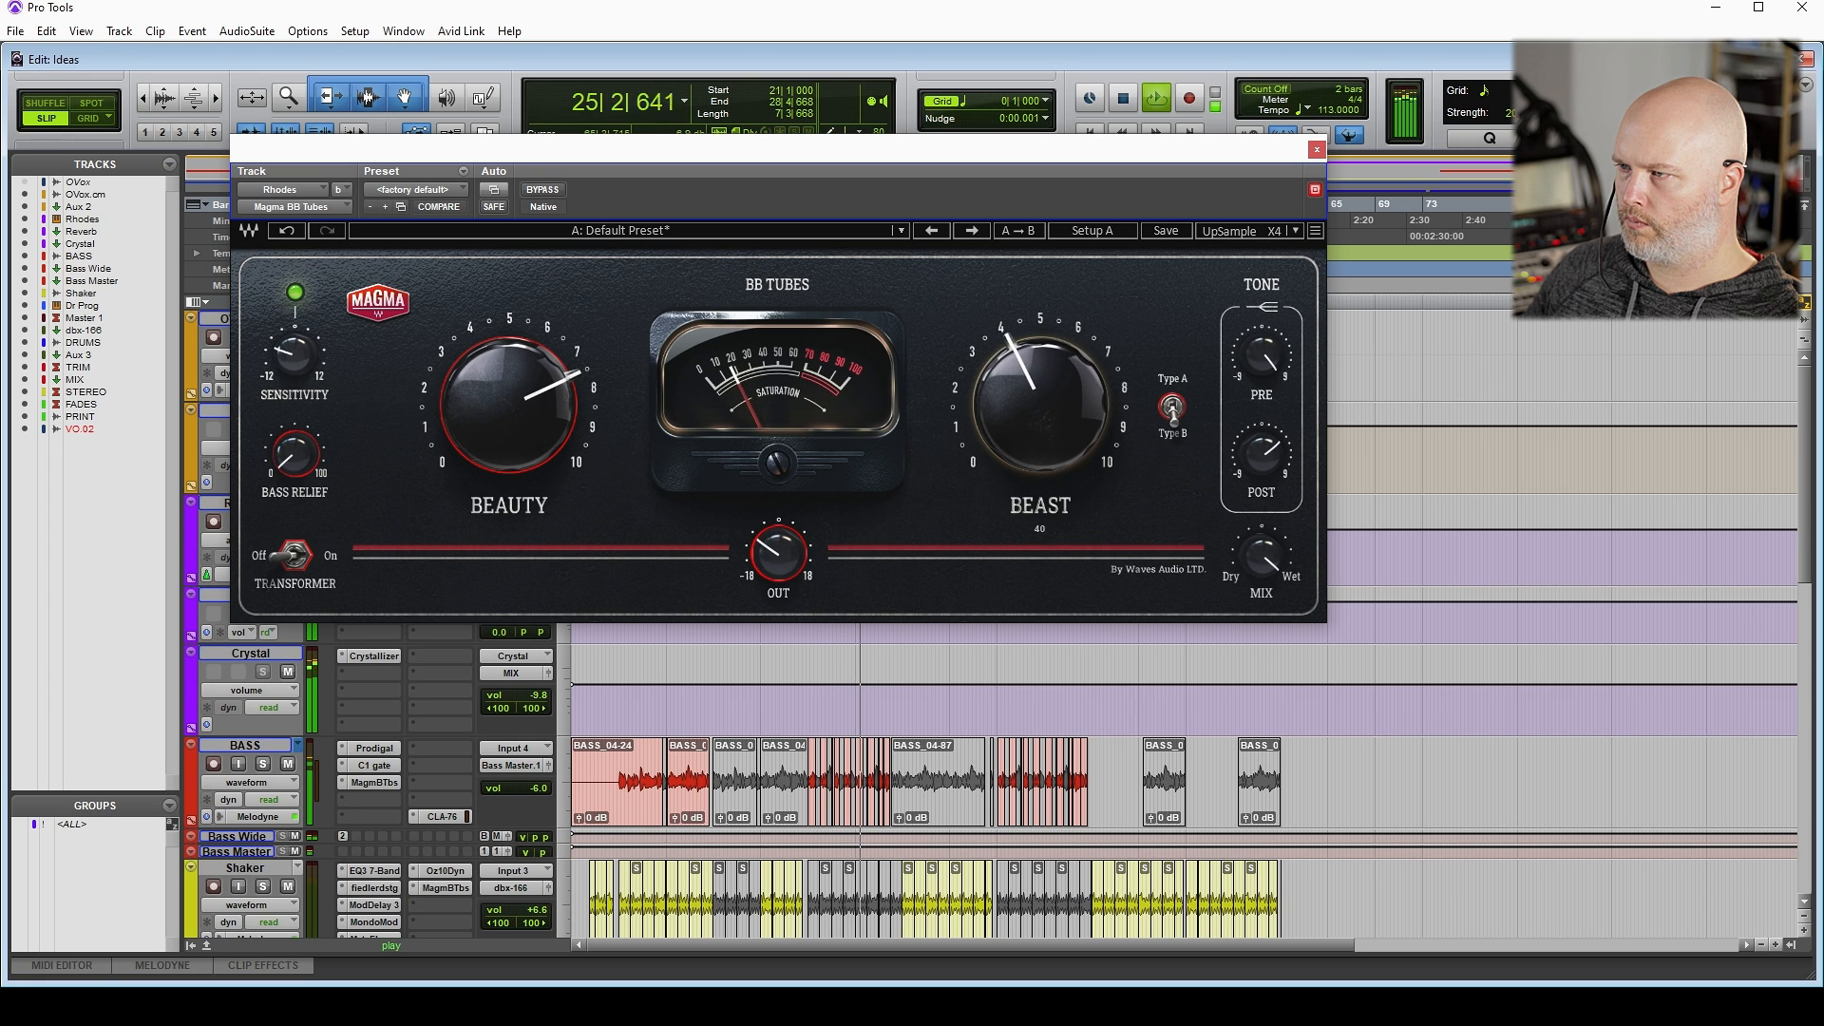
pyautogui.click(1318, 149)
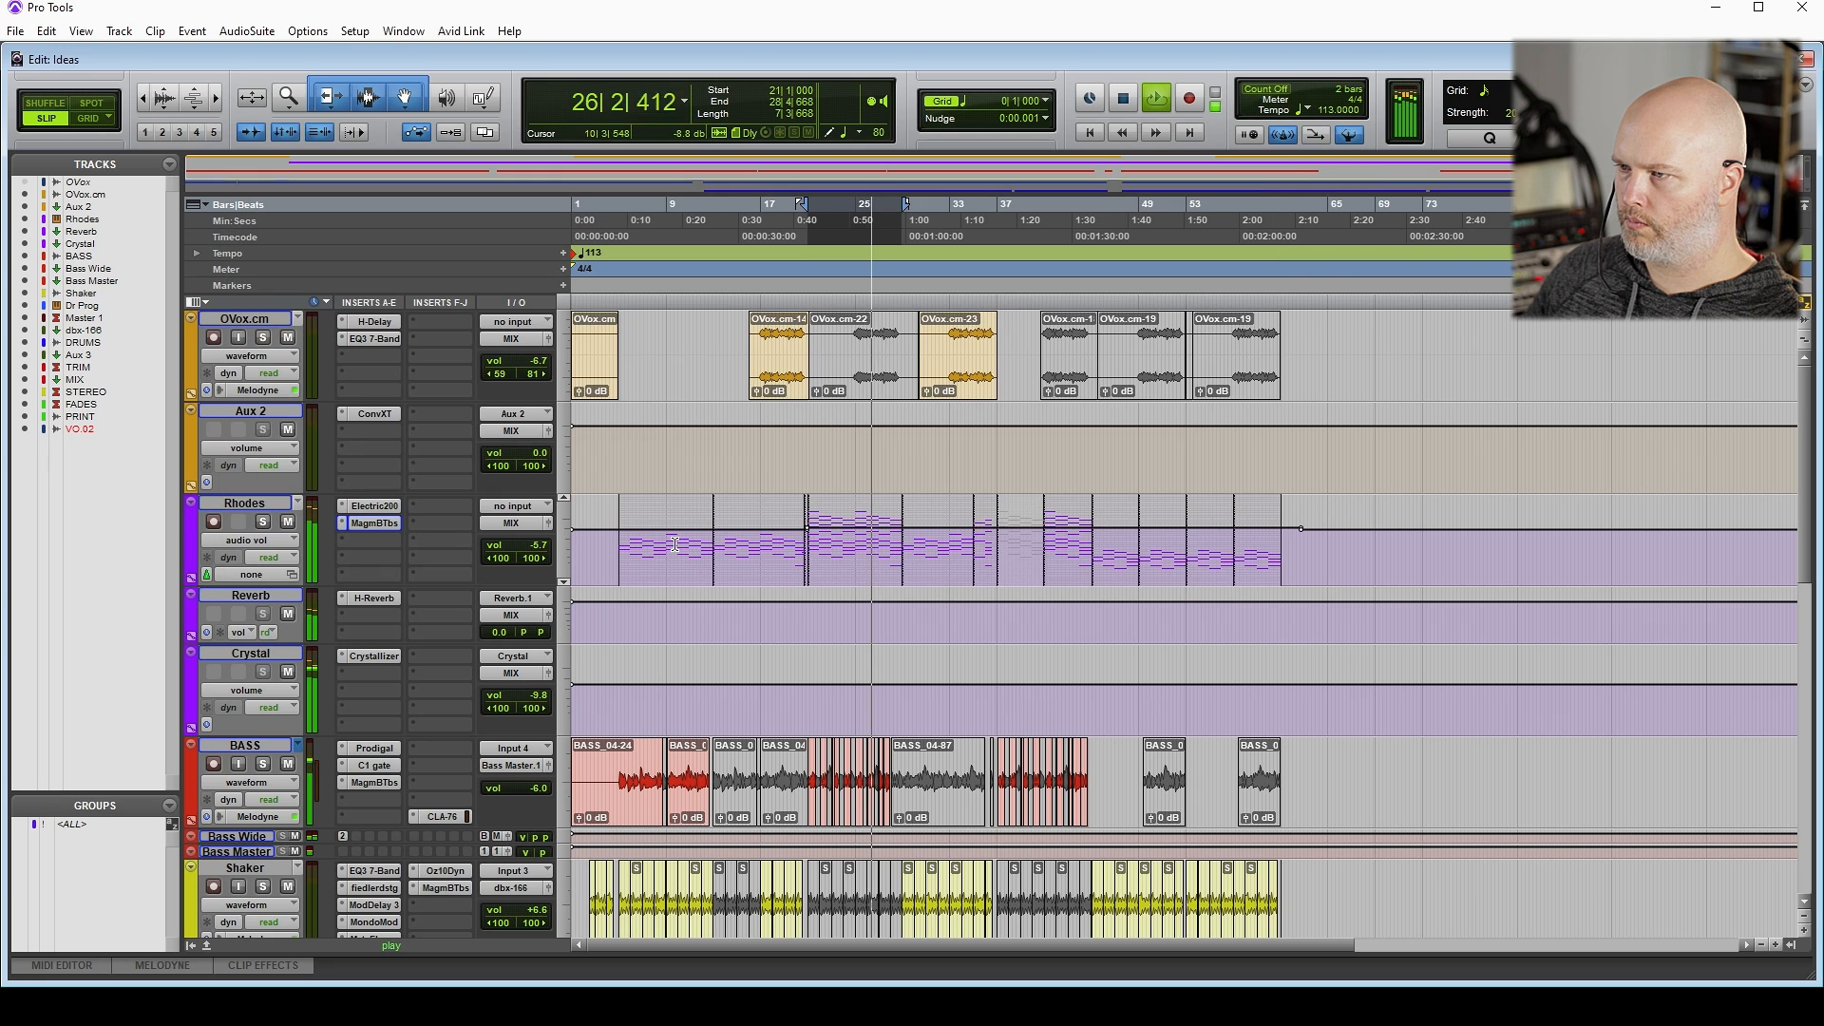
pyautogui.press('space')
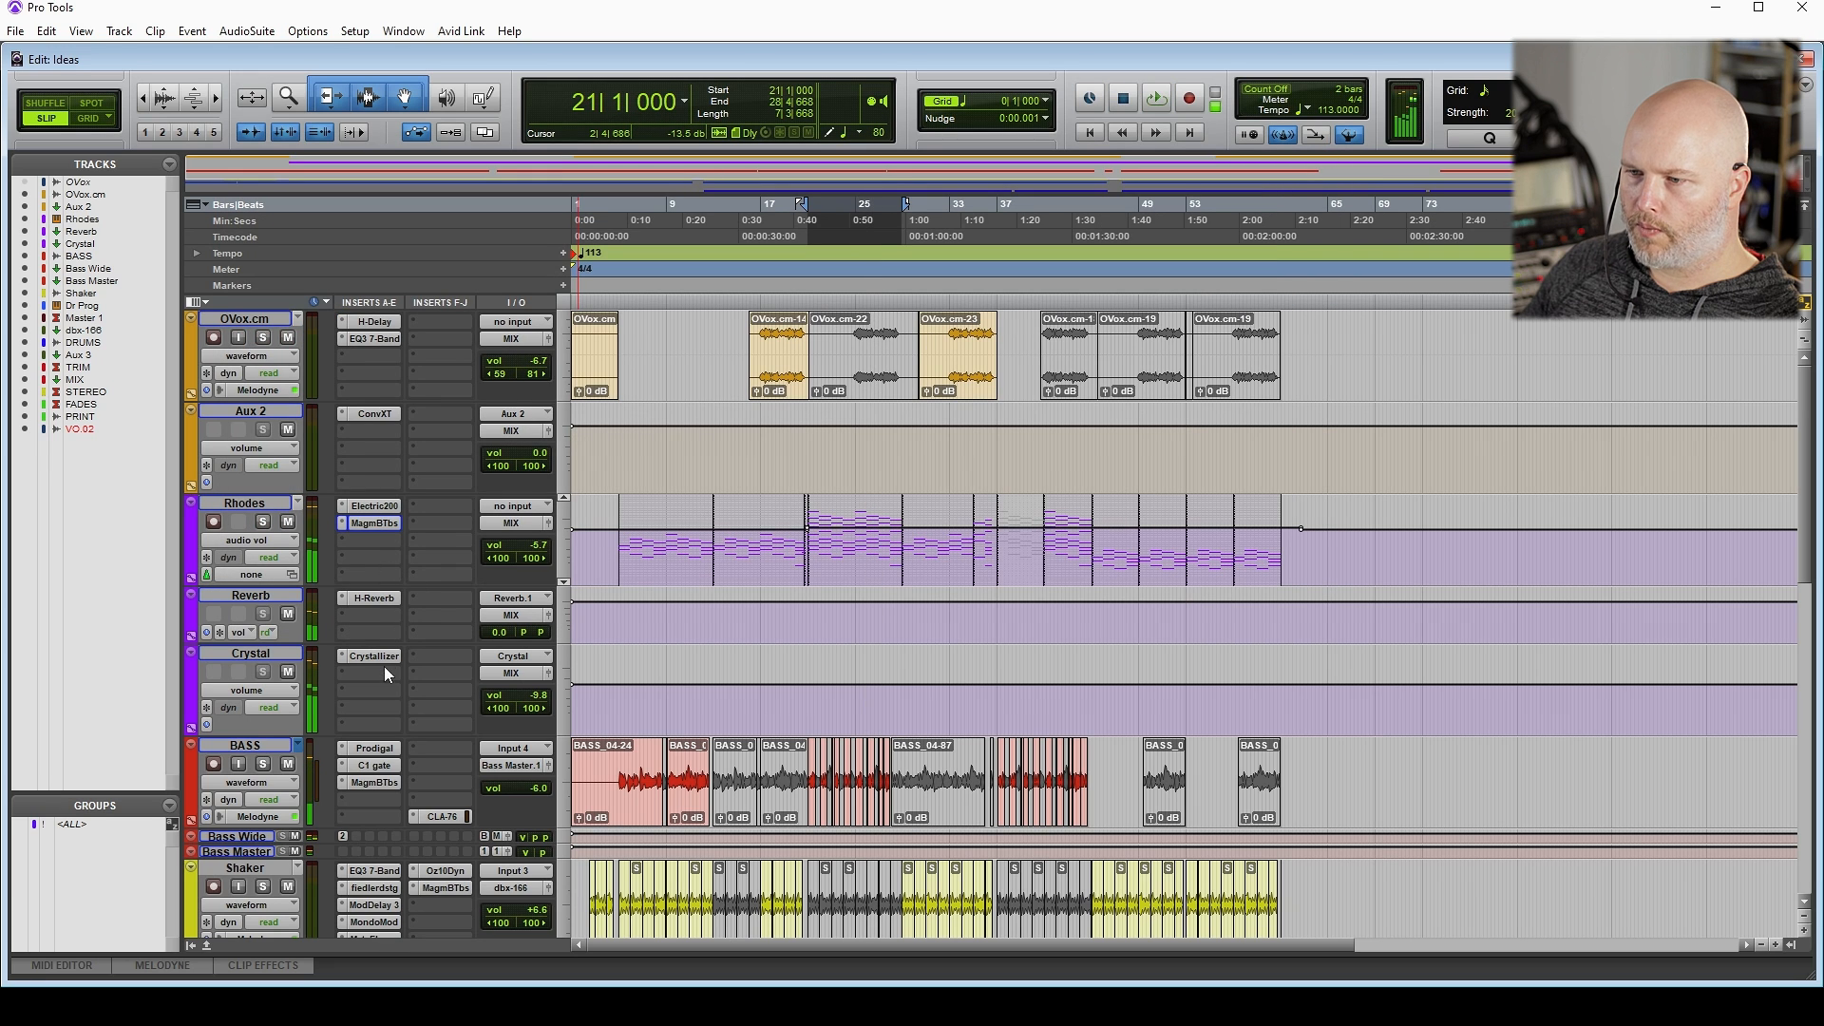
# Solo the Rhodes, insert Magma BB Tubes on the Crystal track after Crystallizer, and start playback
pyautogui.click(263, 522)
pyautogui.click(371, 672)
pyautogui.moveTo(456, 726)
pyautogui.press('space')
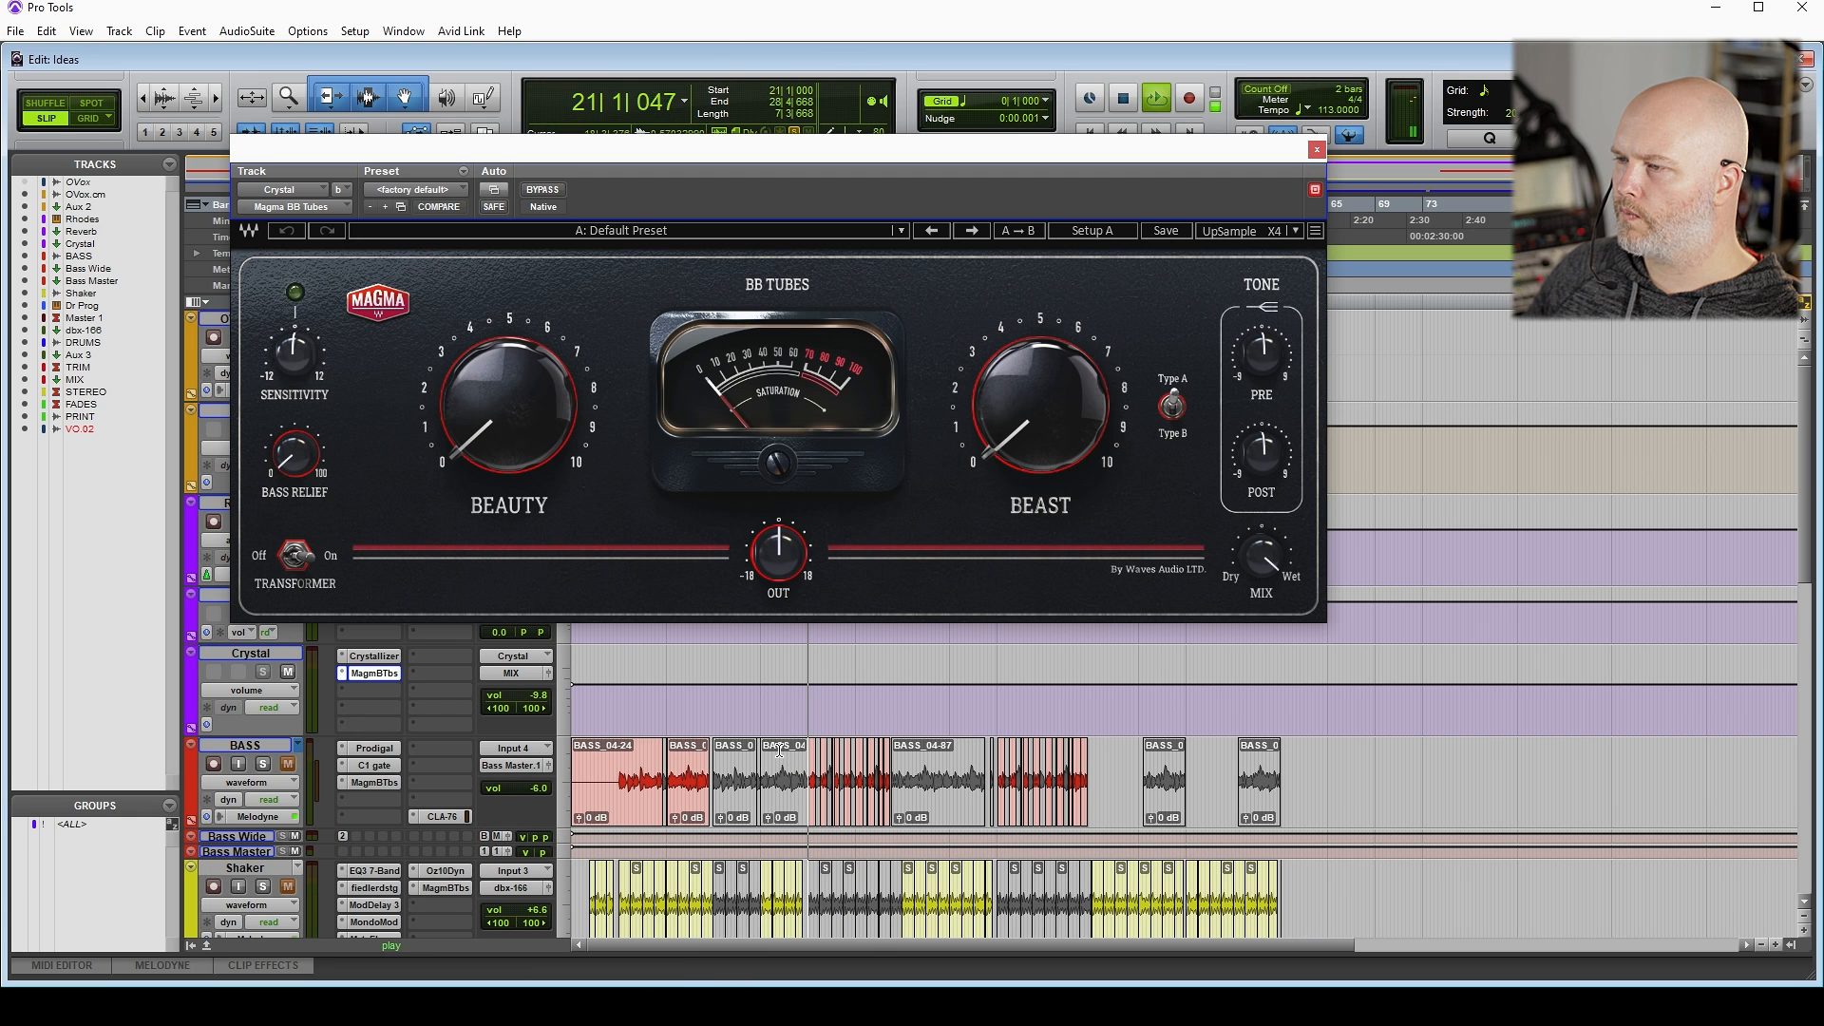
# Try Beauty fully up on the Crystal plugin, set Bass Relief to 100, reduce Beauty, and set upsampling to X8
pyautogui.moveTo(538, 424); pyautogui.dragTo(538, 314)
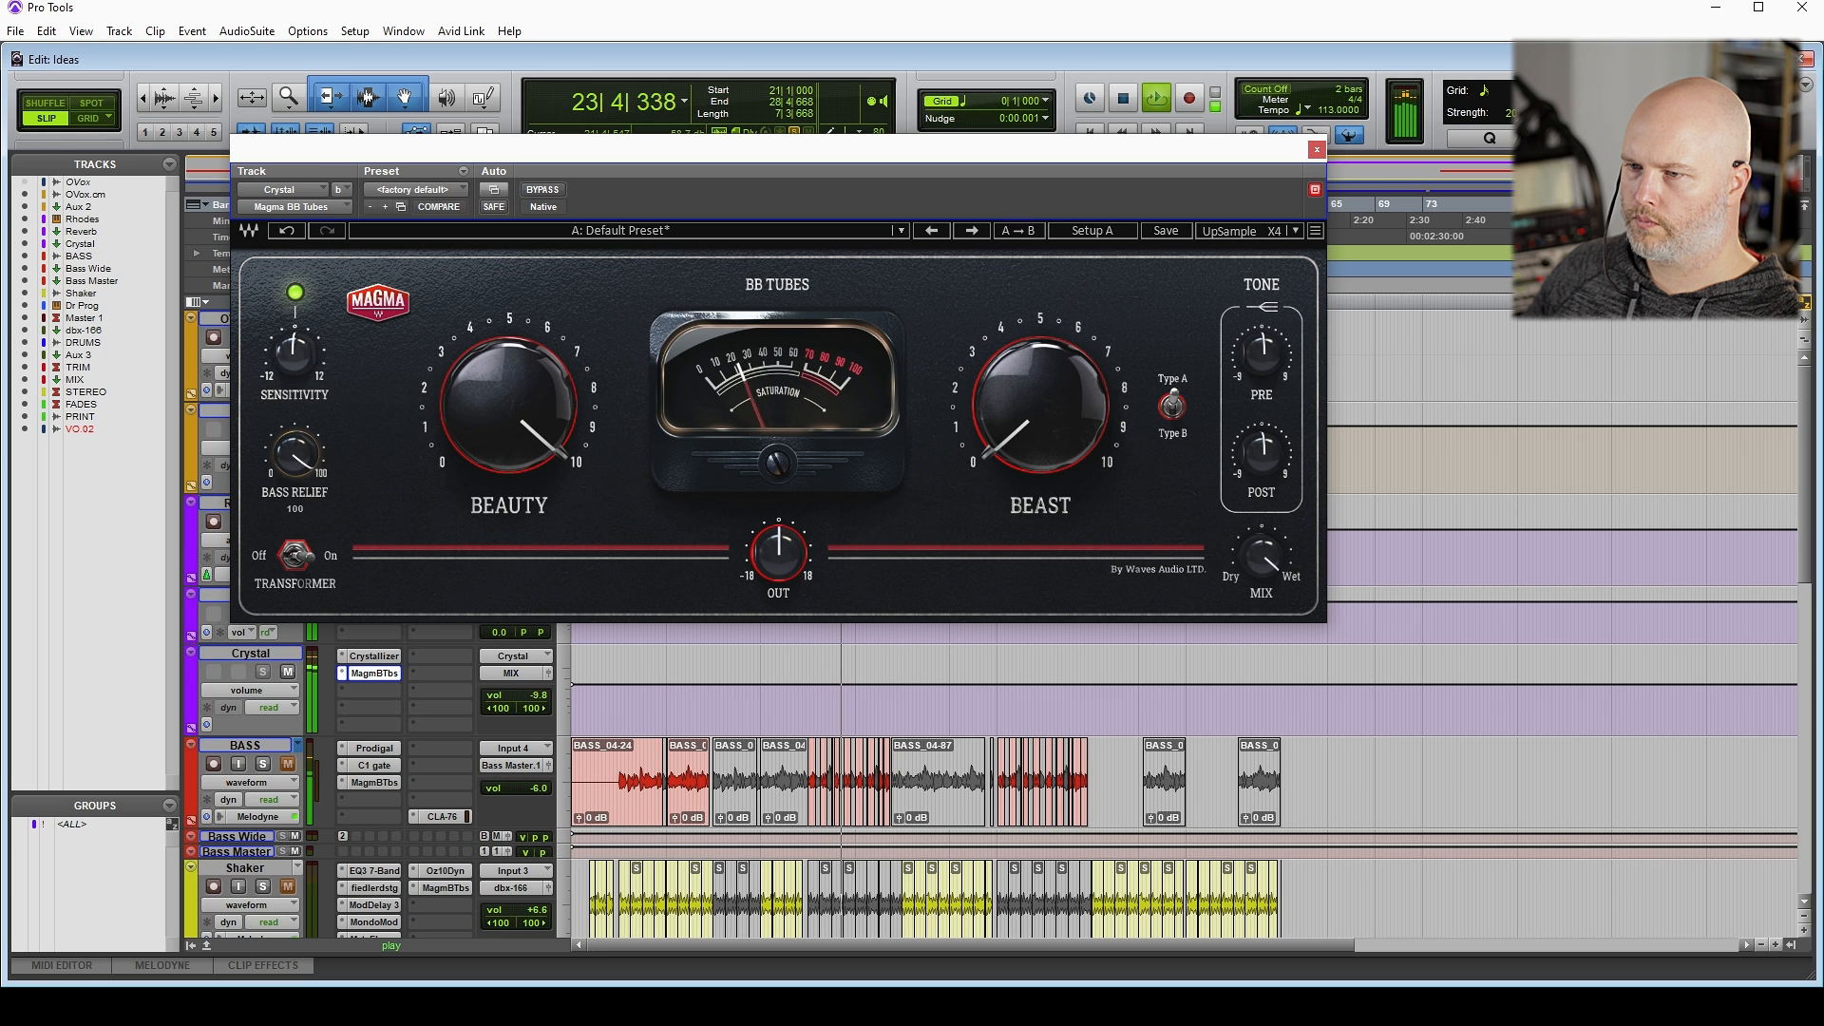
pyautogui.moveTo(477, 403); pyautogui.dragTo(477, 449)
pyautogui.click(1264, 232)
pyautogui.click(1250, 306)
# Set Beauty and Beast to about 6 on the Crystal plugin and lower Sensitivity to about -11 dB
pyautogui.moveTo(510, 401); pyautogui.dragTo(510, 389)
pyautogui.moveTo(1020, 441); pyautogui.dragTo(1021, 360)
pyautogui.moveTo(295, 352); pyautogui.dragTo(294, 392)
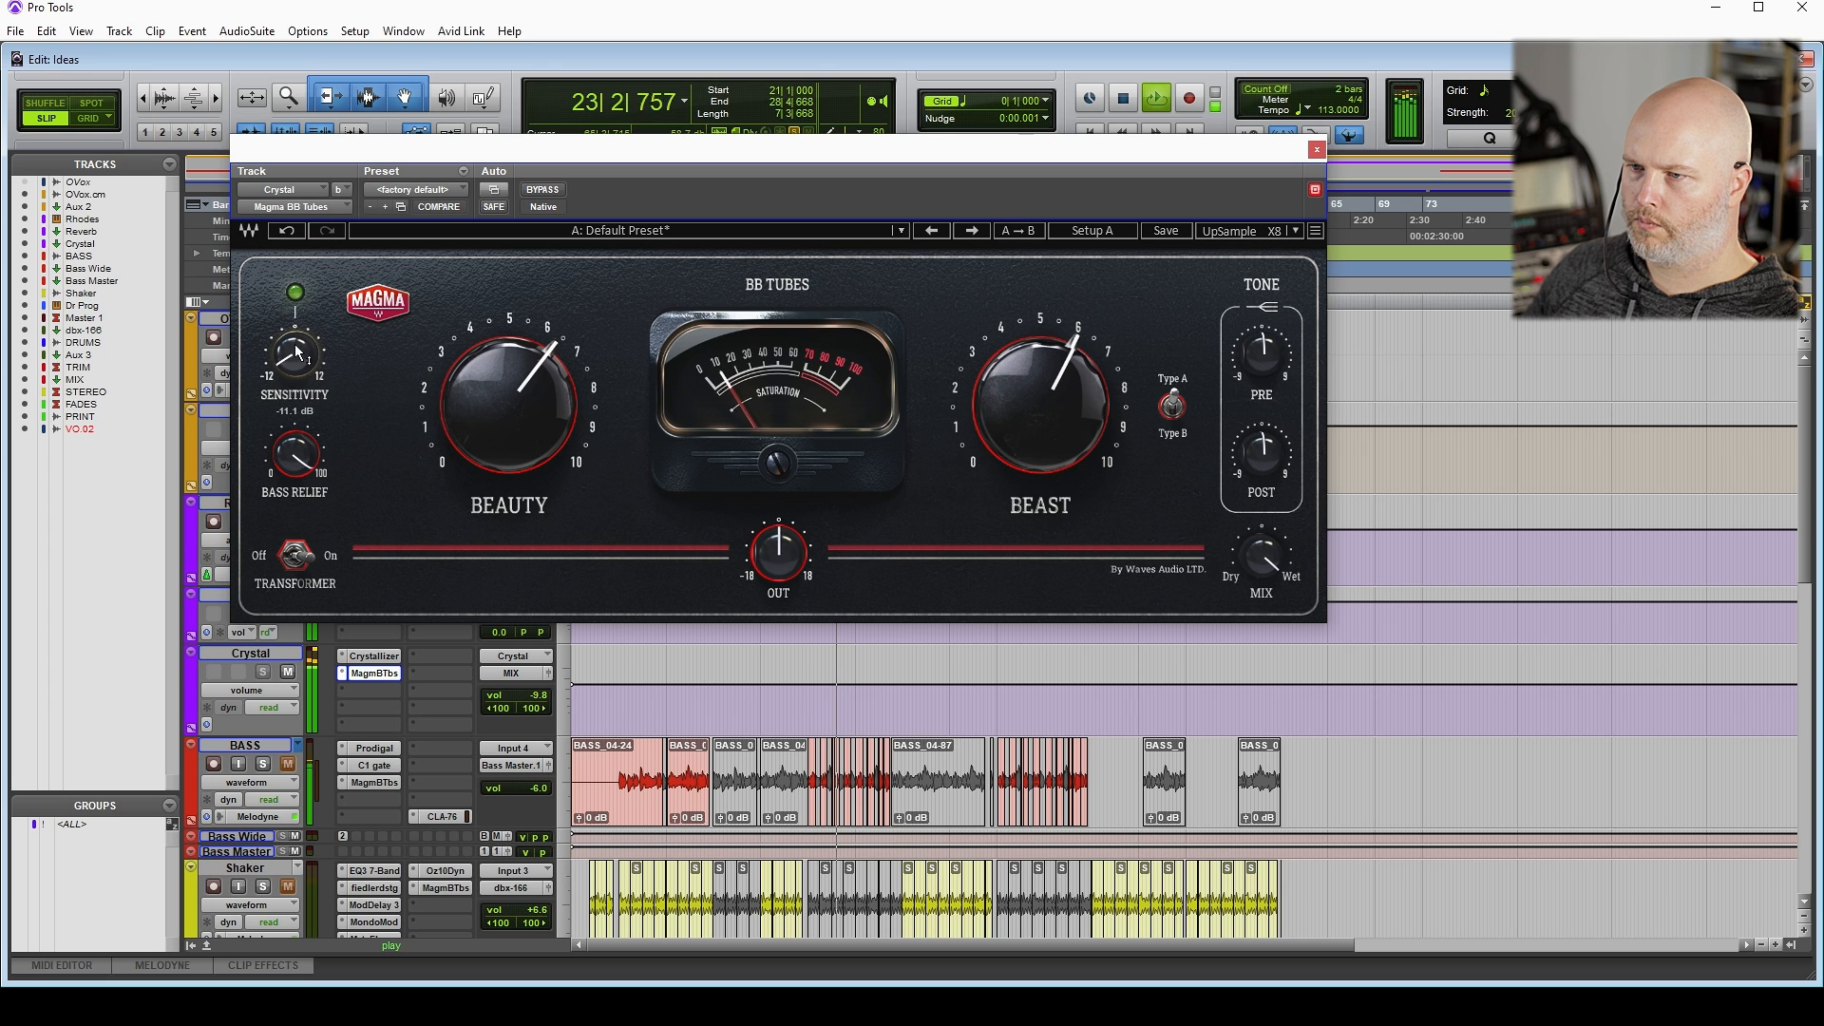
# Lower the Crystal plugin's output while comparing dry and wet signals, leaving Mix at 100%
pyautogui.moveTo(805, 550); pyautogui.dragTo(805, 568)
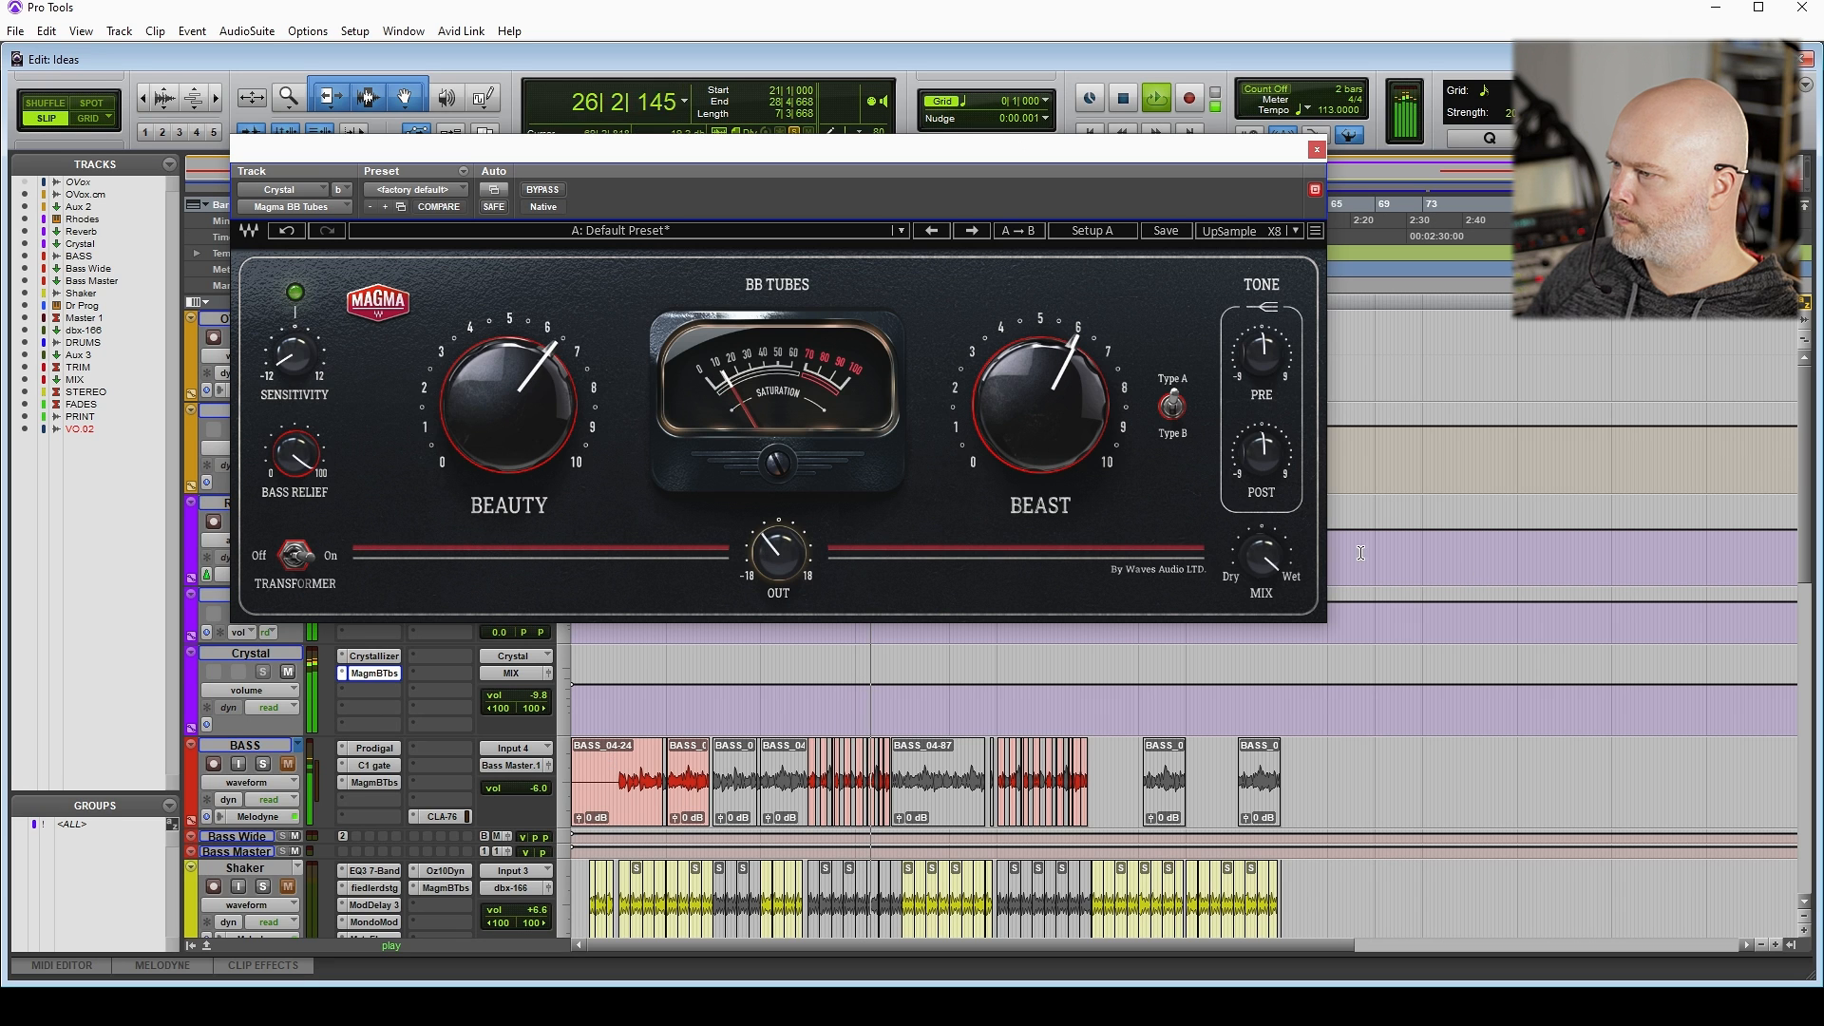
pyautogui.moveTo(1285, 549)
pyautogui.mouseDown()
pyautogui.moveTo(1285, 608)
pyautogui.moveTo(1285, 549)
pyautogui.mouseUp()
pyautogui.moveTo(790, 552); pyautogui.dragTo(790, 568)
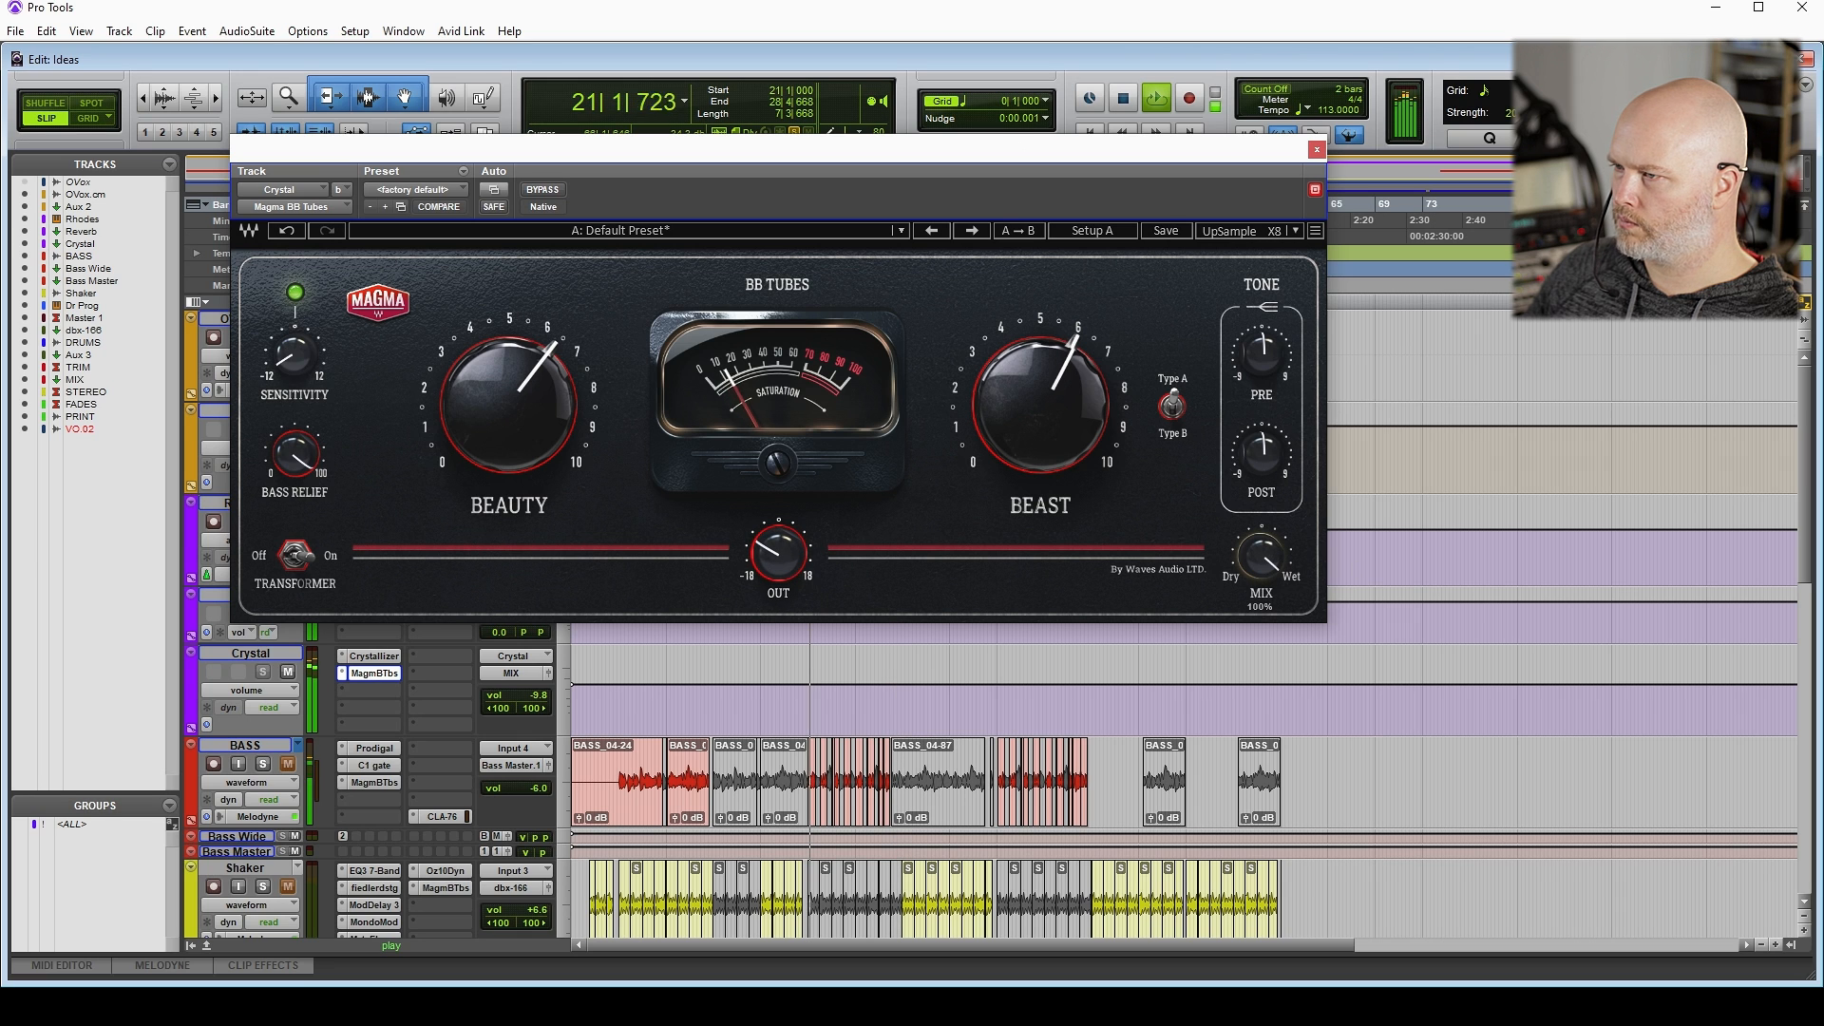
pyautogui.moveTo(1263, 542)
pyautogui.mouseDown()
pyautogui.moveTo(1264, 594)
pyautogui.moveTo(1264, 542)
pyautogui.mouseUp()
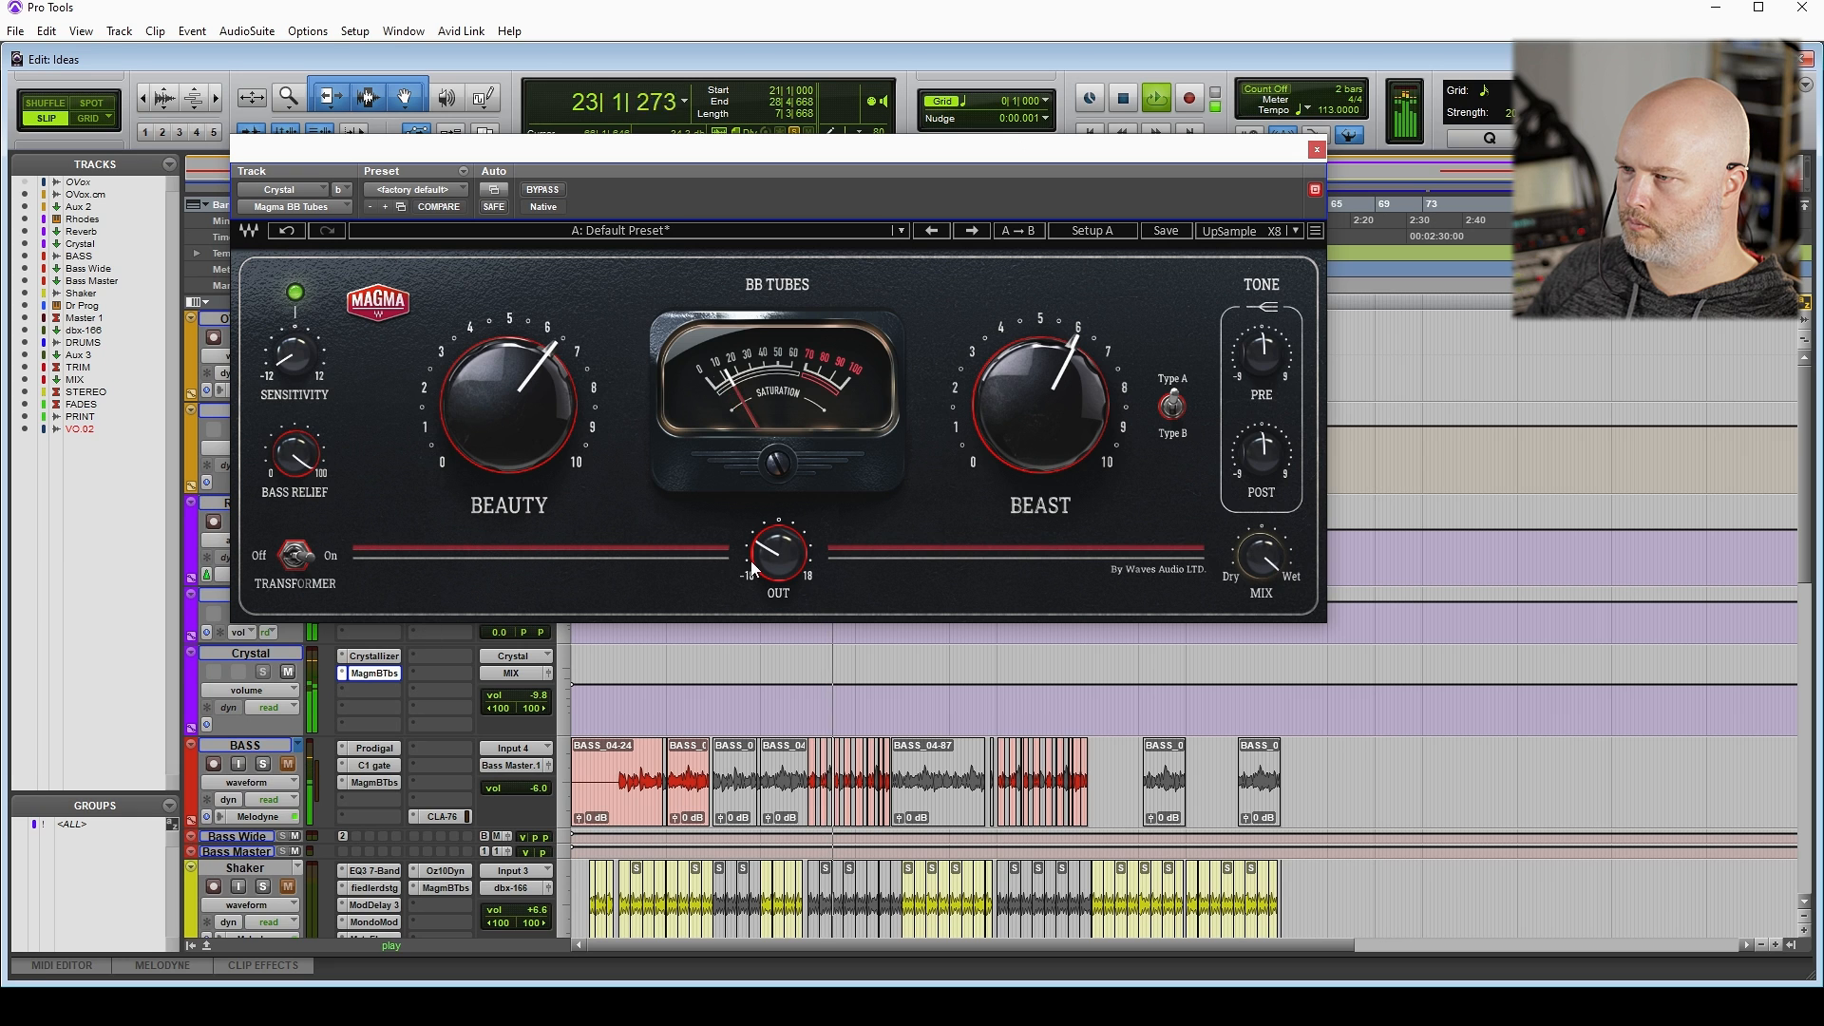
pyautogui.moveTo(796, 541); pyautogui.dragTo(797, 543)
# Close the Crystal plugin, unsolo the Rhodes, and audition the loop in the full mix
pyautogui.press('space')
pyautogui.hotkey('ctrl', 'w')
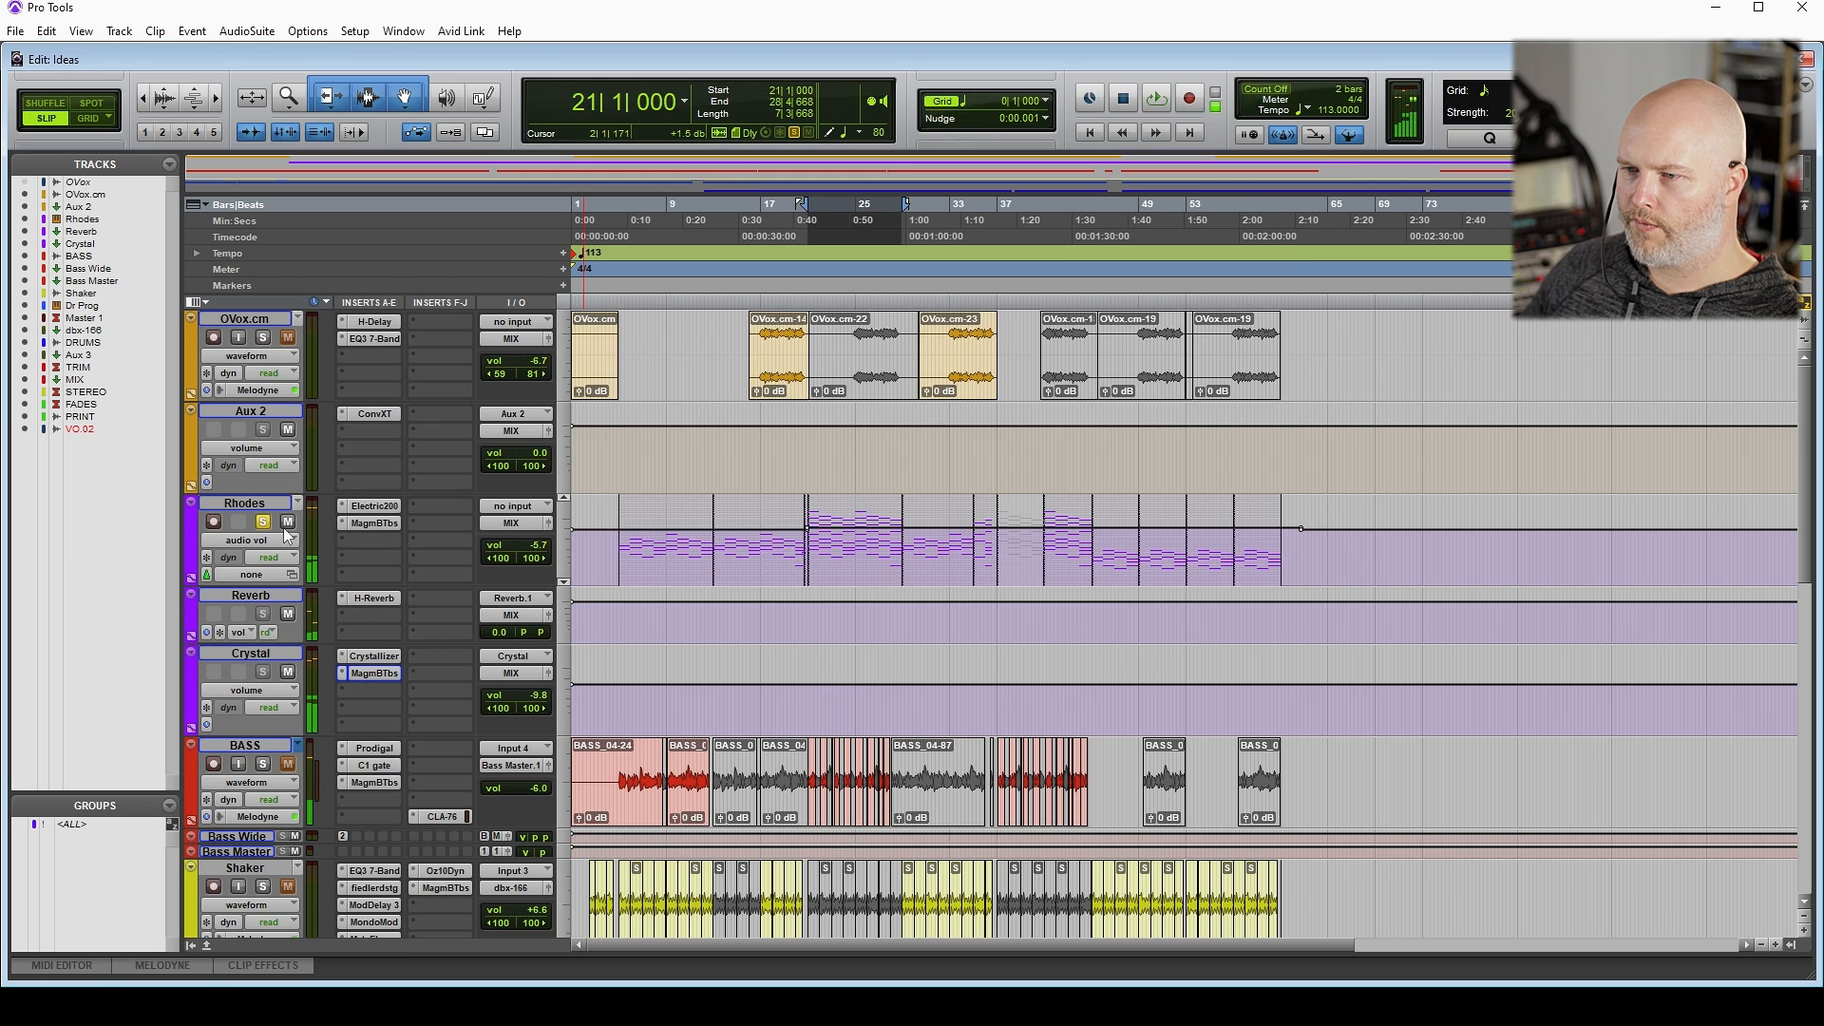
pyautogui.press('space')
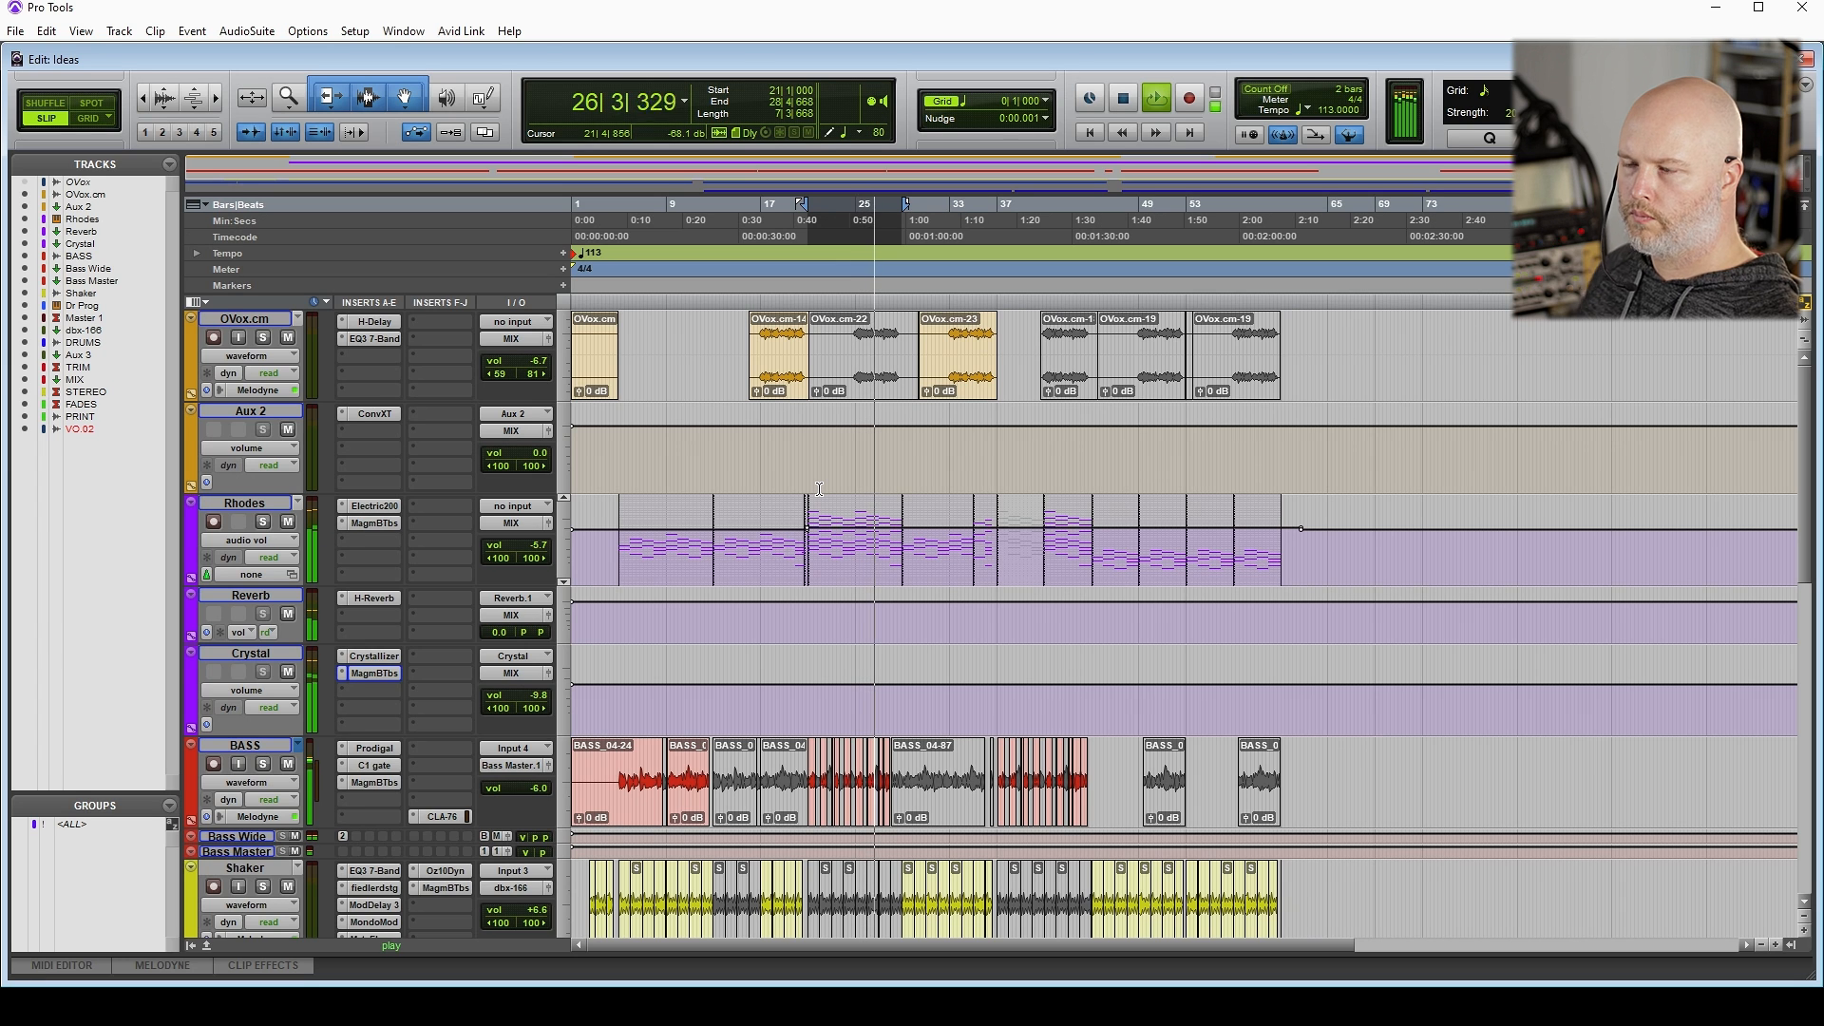
pyautogui.press('space')
# Solo OVox.cm, play its clip at bar 16, and insert the multichannel Magma BB Tubes plugin on the track
pyautogui.click(263, 340)
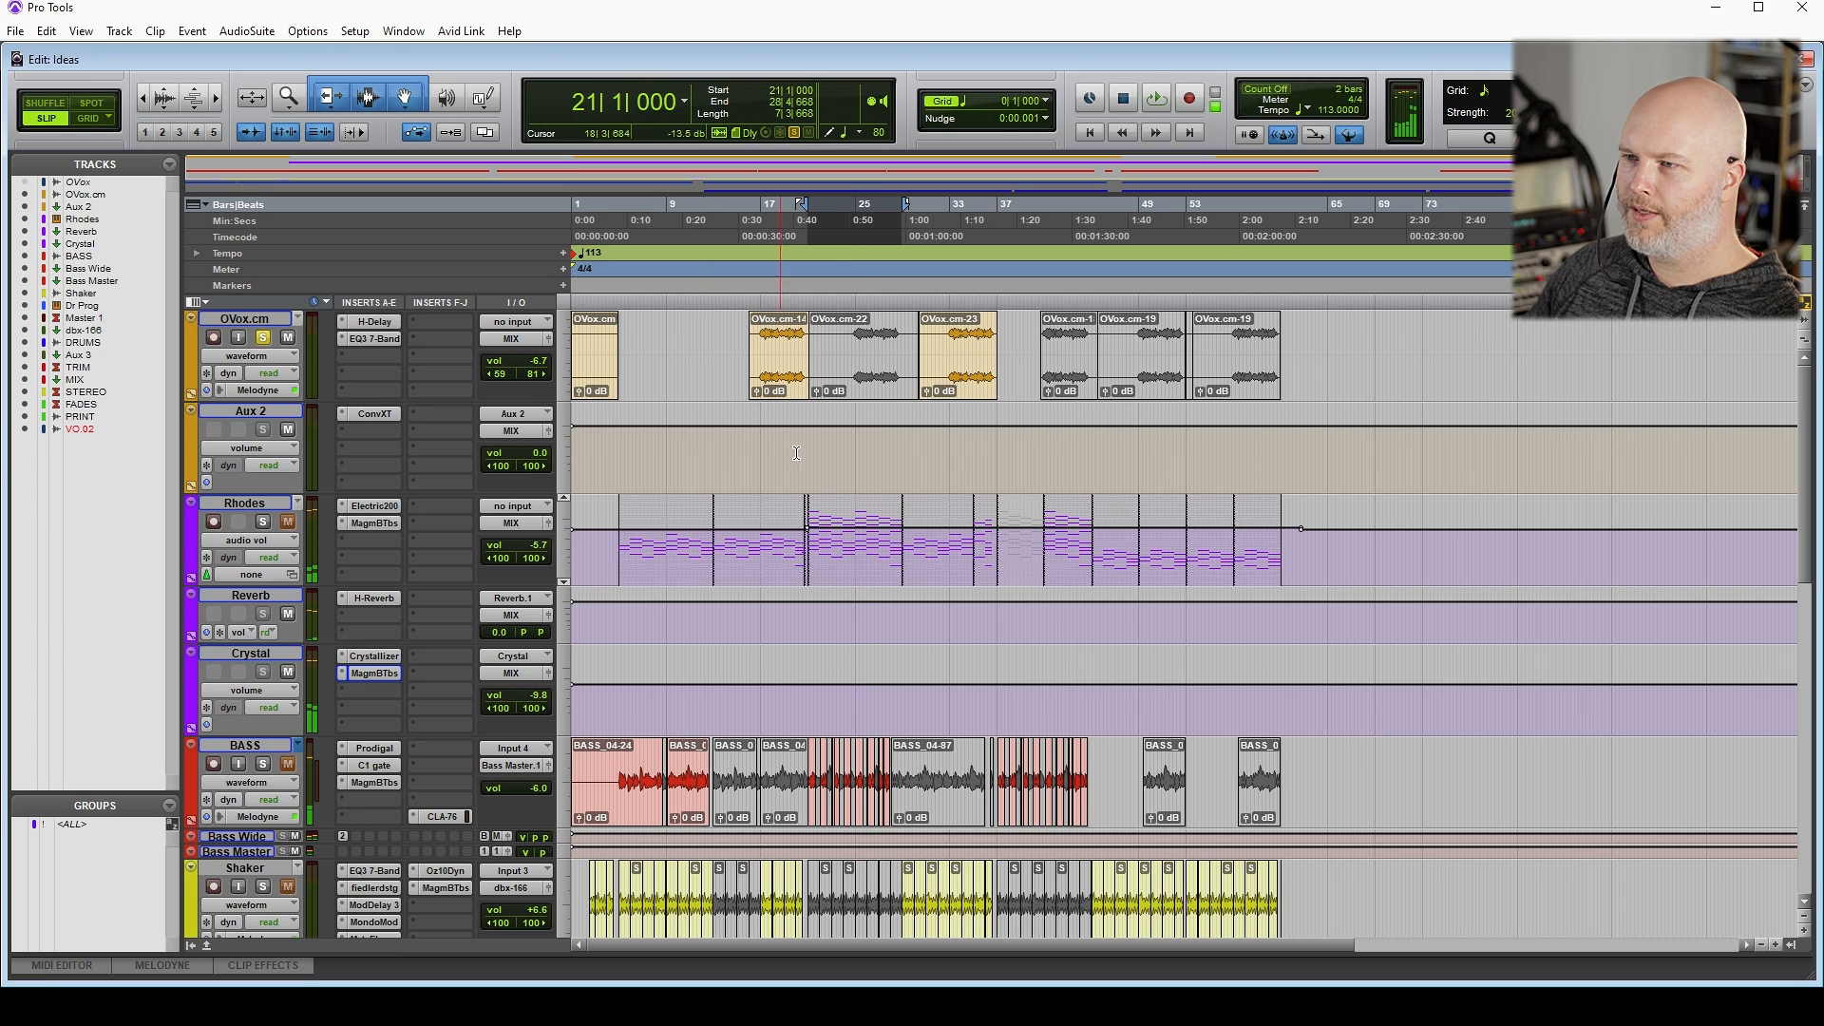
pyautogui.click(792, 376)
pyautogui.press('space')
pyautogui.click(406, 351)
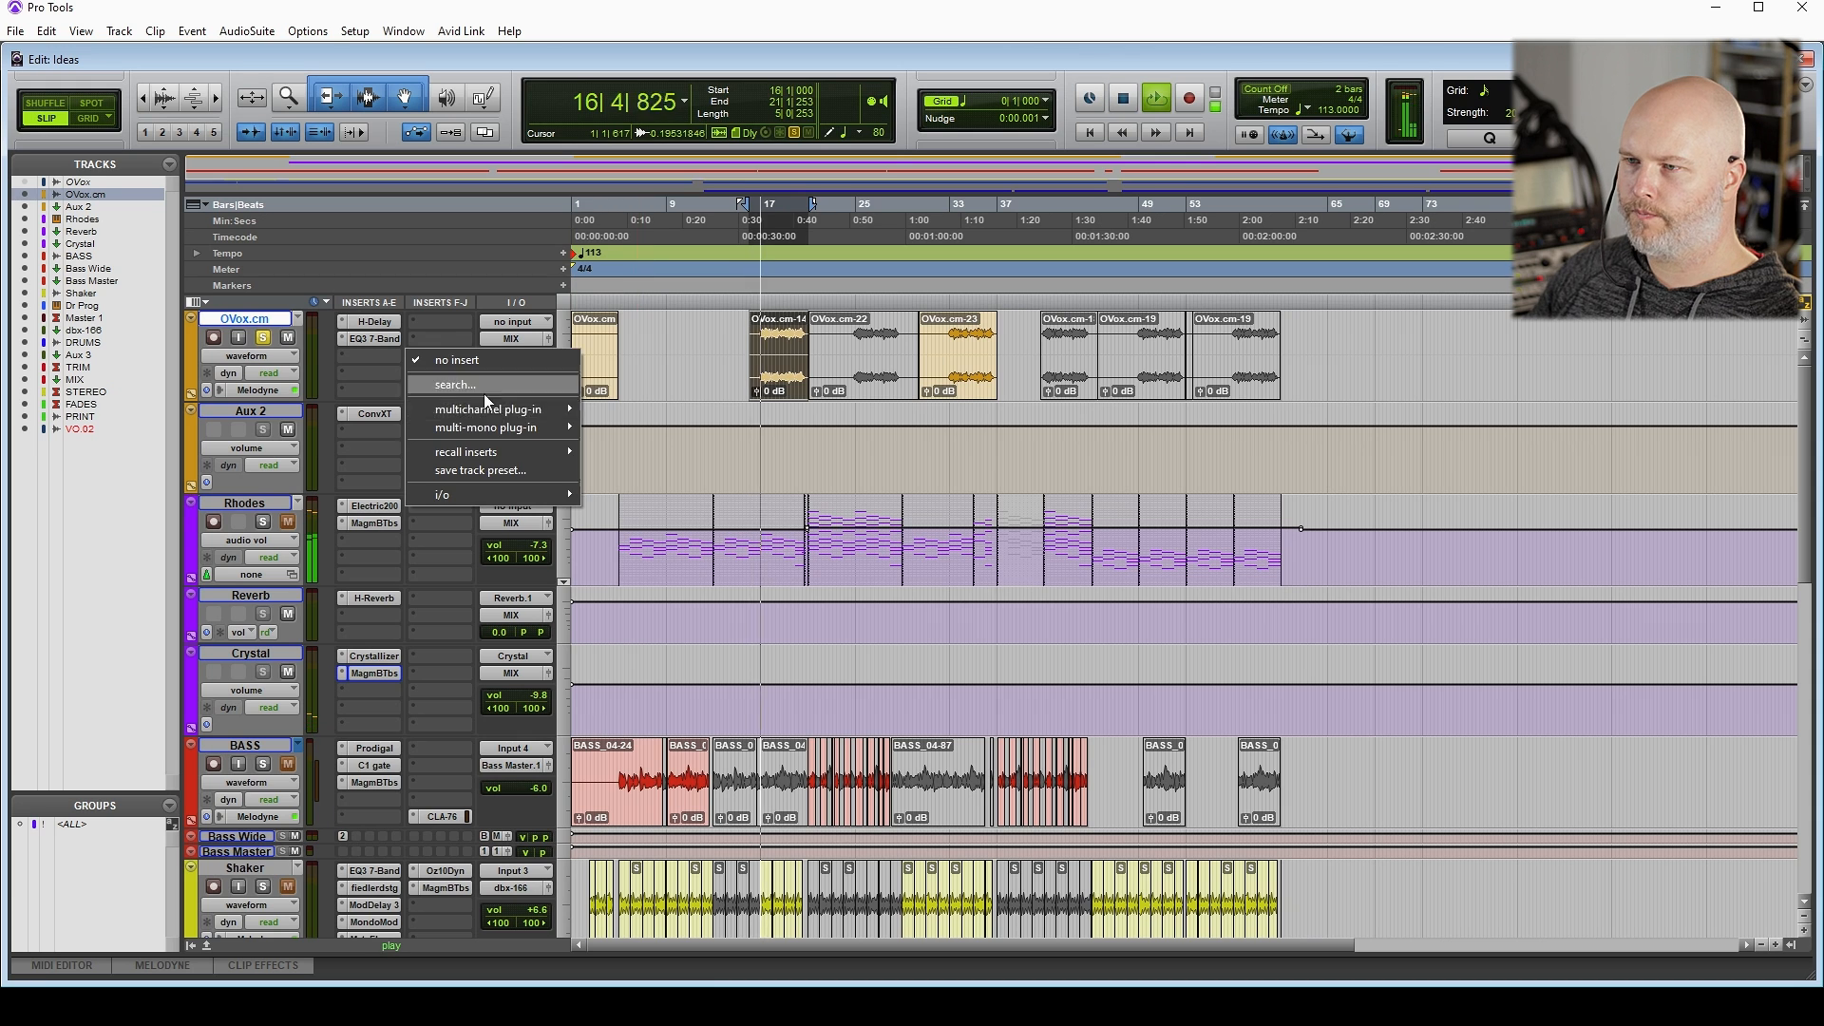
pyautogui.moveTo(484, 408)
pyautogui.click(629, 86)
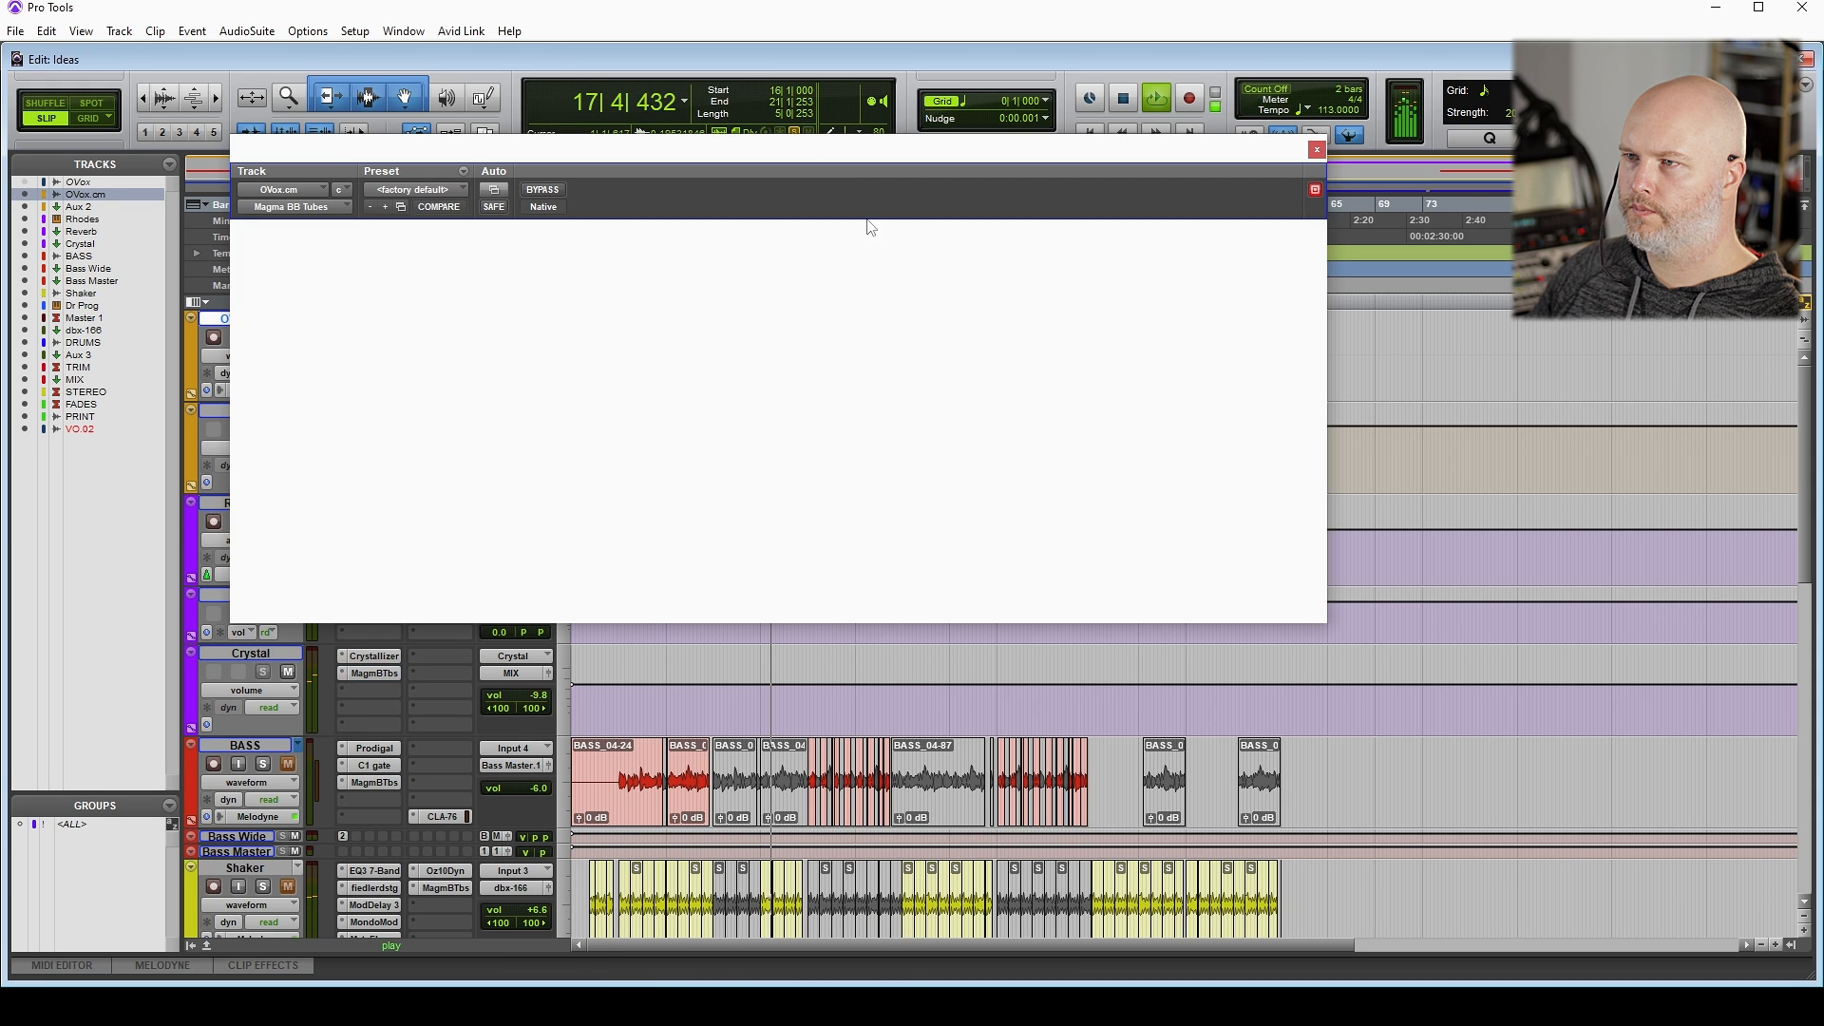
# On the OVox.cm plugin, lower Out, set Beauty to about 6 and Beast to about 8, and choose Type B
pyautogui.moveTo(469, 431); pyautogui.dragTo(470, 314)
pyautogui.moveTo(779, 555); pyautogui.dragTo(779, 581)
pyautogui.moveTo(528, 385); pyautogui.dragTo(528, 411)
pyautogui.moveTo(528, 412); pyautogui.dragTo(528, 443)
pyautogui.moveTo(1062, 441); pyautogui.dragTo(1043, 332)
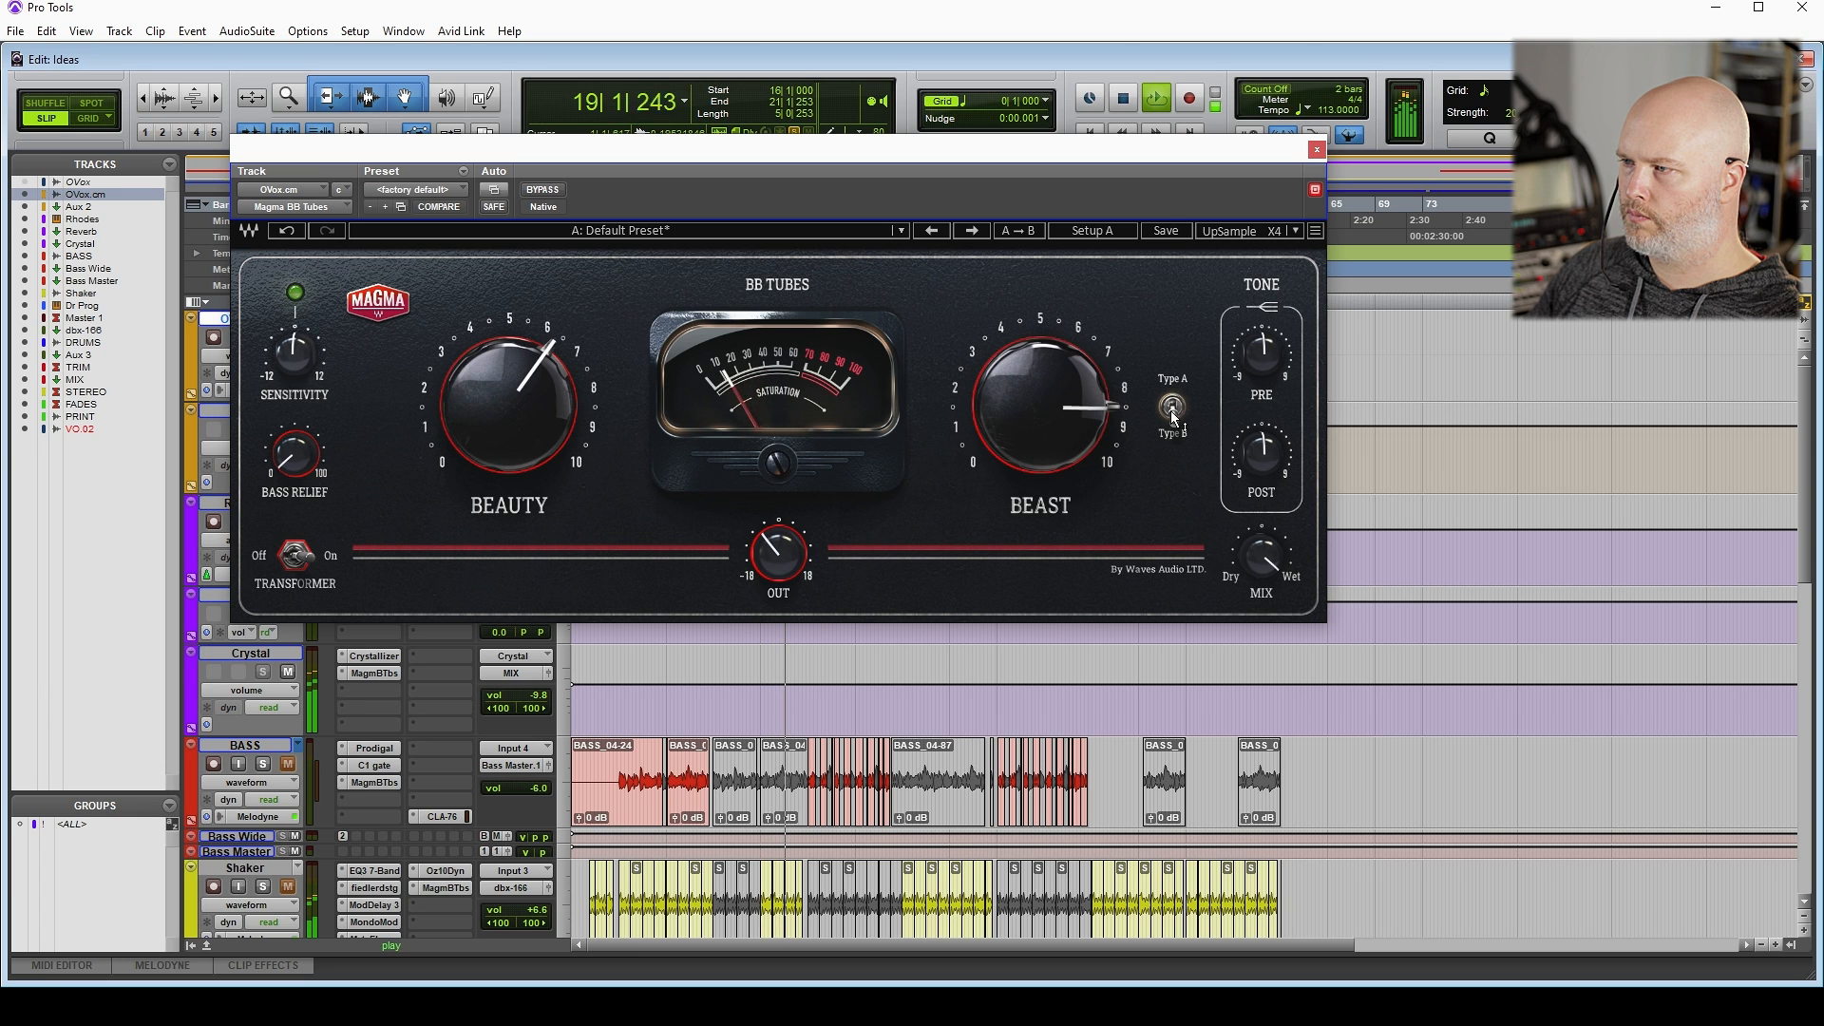
pyautogui.click(1174, 411)
# Raise the Pre tone on the OVox.cm plugin and lower the Post tone to -4.5 dB
pyautogui.moveTo(1261, 339); pyautogui.dragTo(1261, 321)
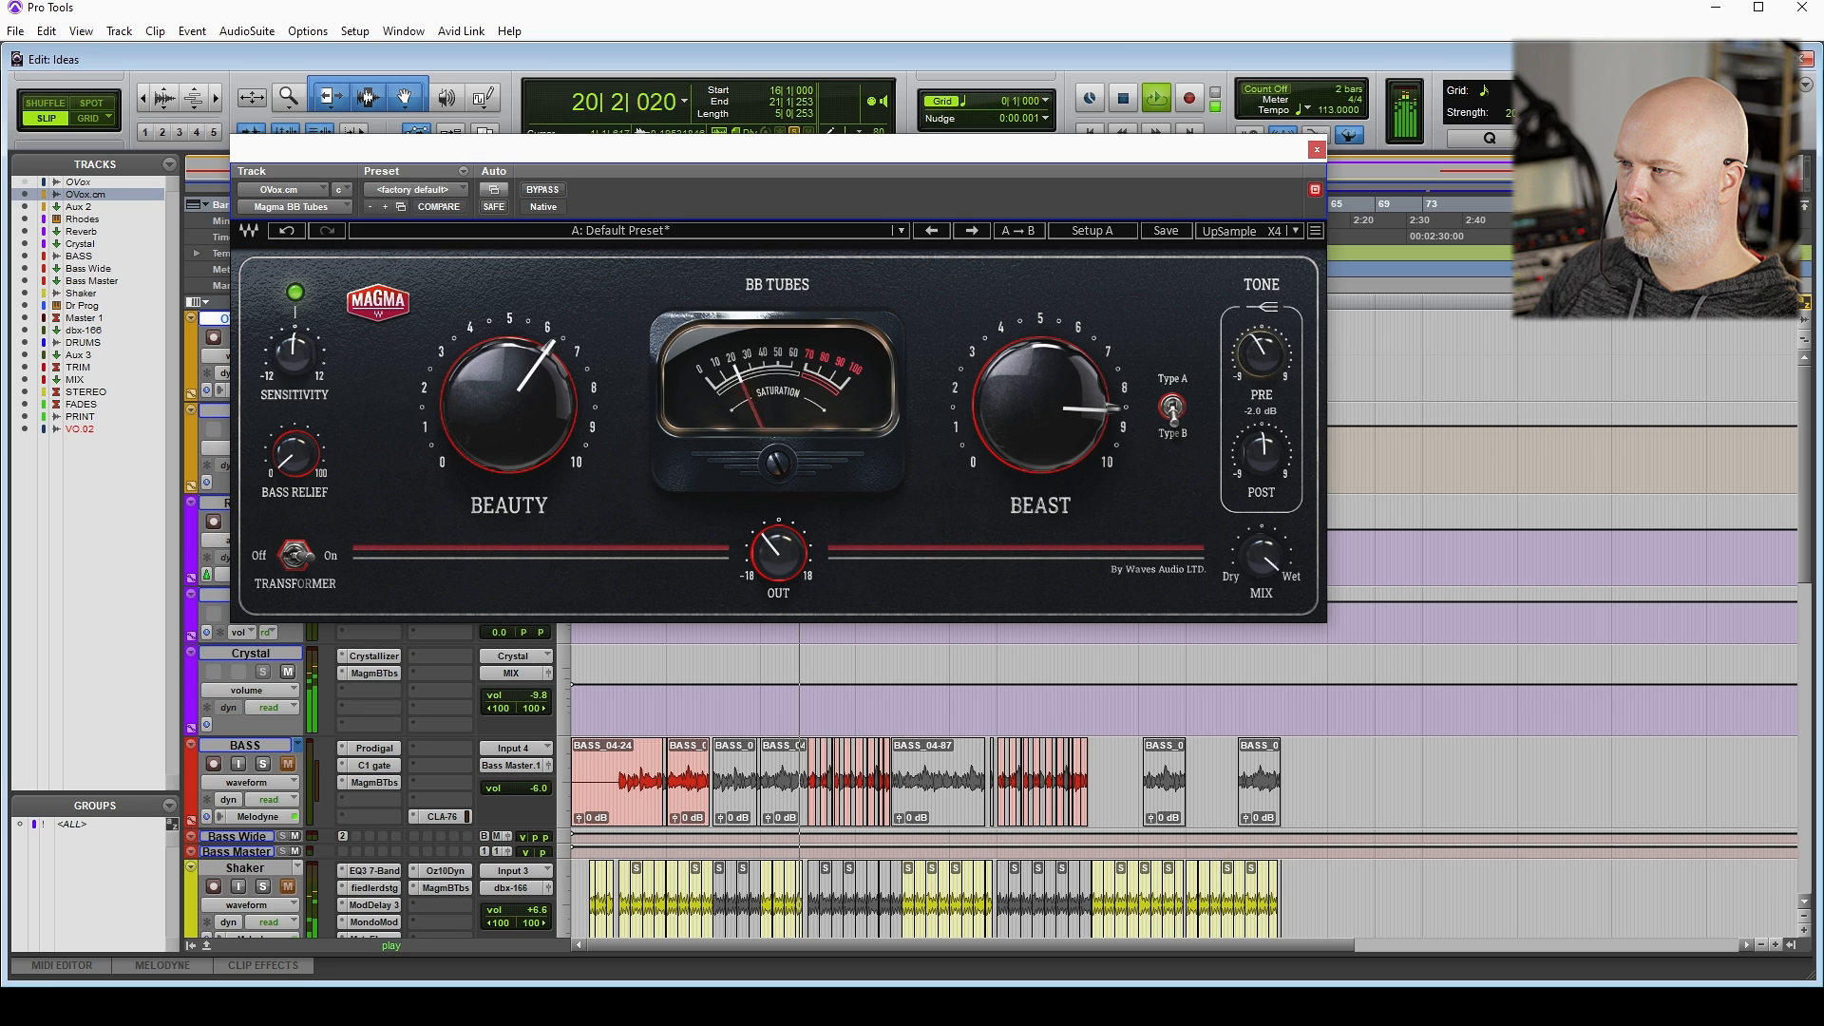
pyautogui.moveTo(1265, 460); pyautogui.dragTo(1260, 456)
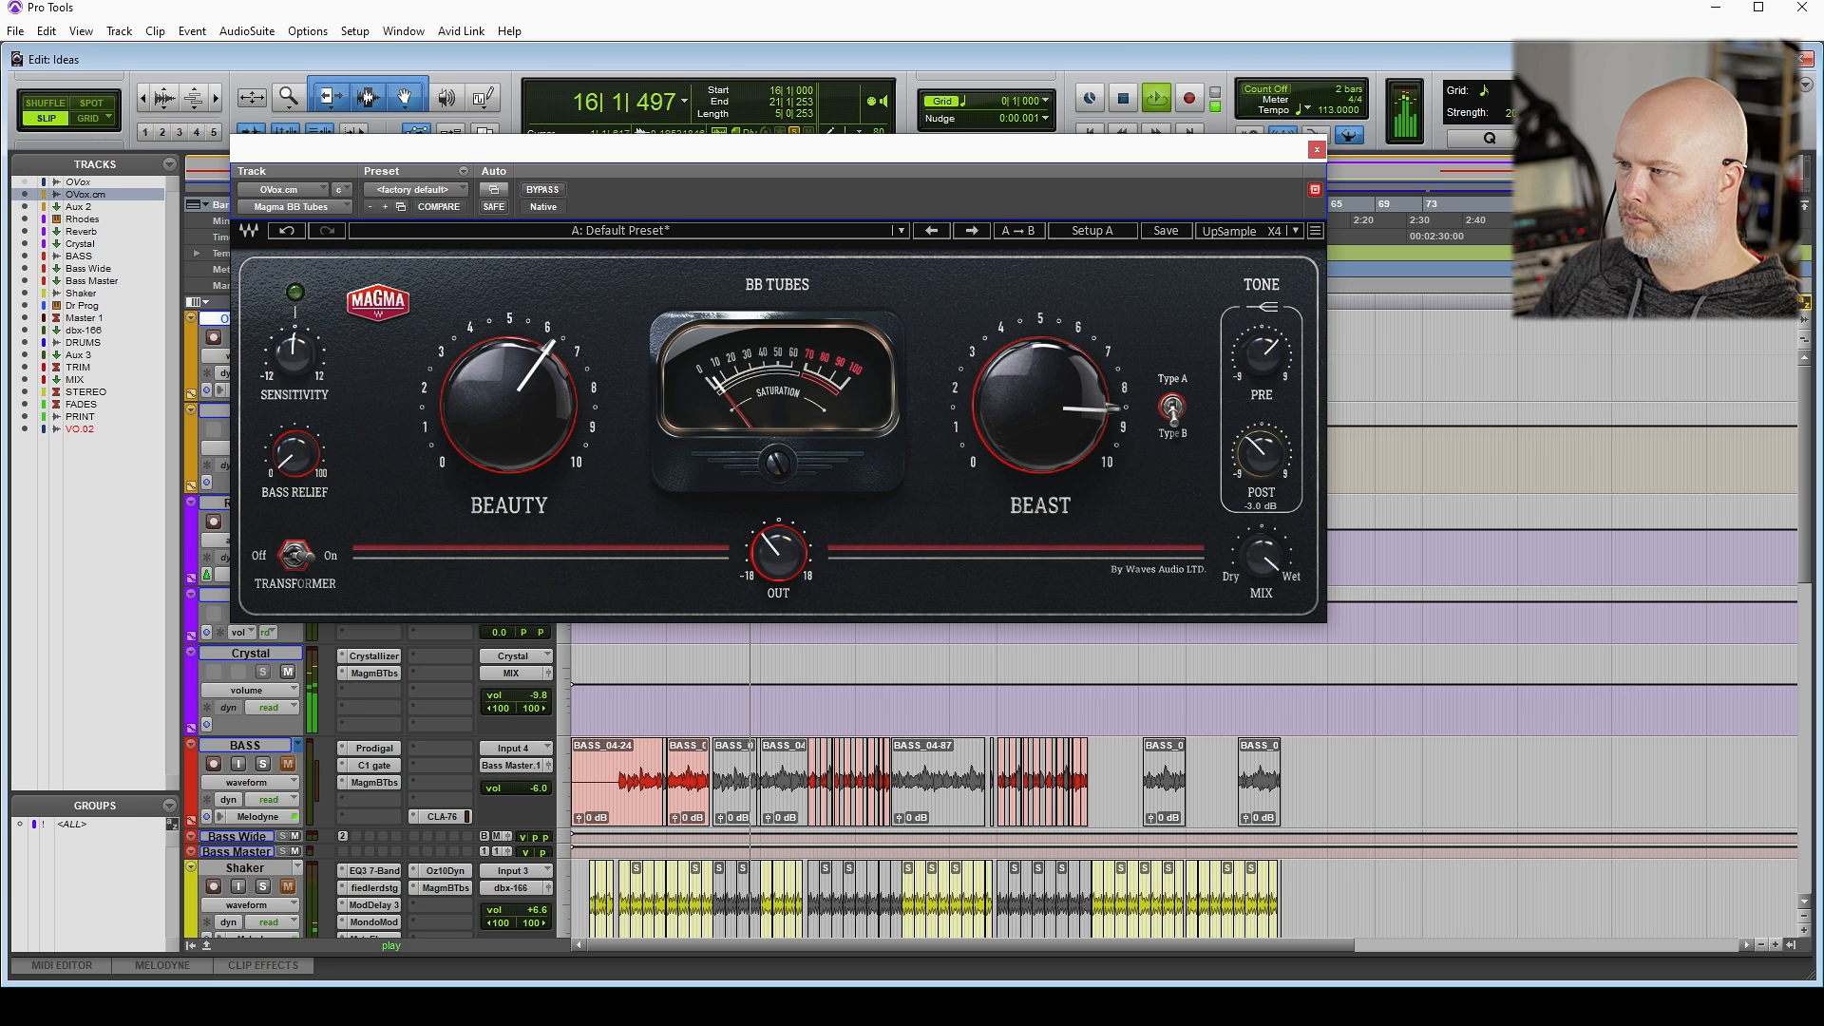
pyautogui.moveTo(1262, 354); pyautogui.dragTo(1262, 347)
pyautogui.moveTo(1266, 456); pyautogui.dragTo(1267, 461)
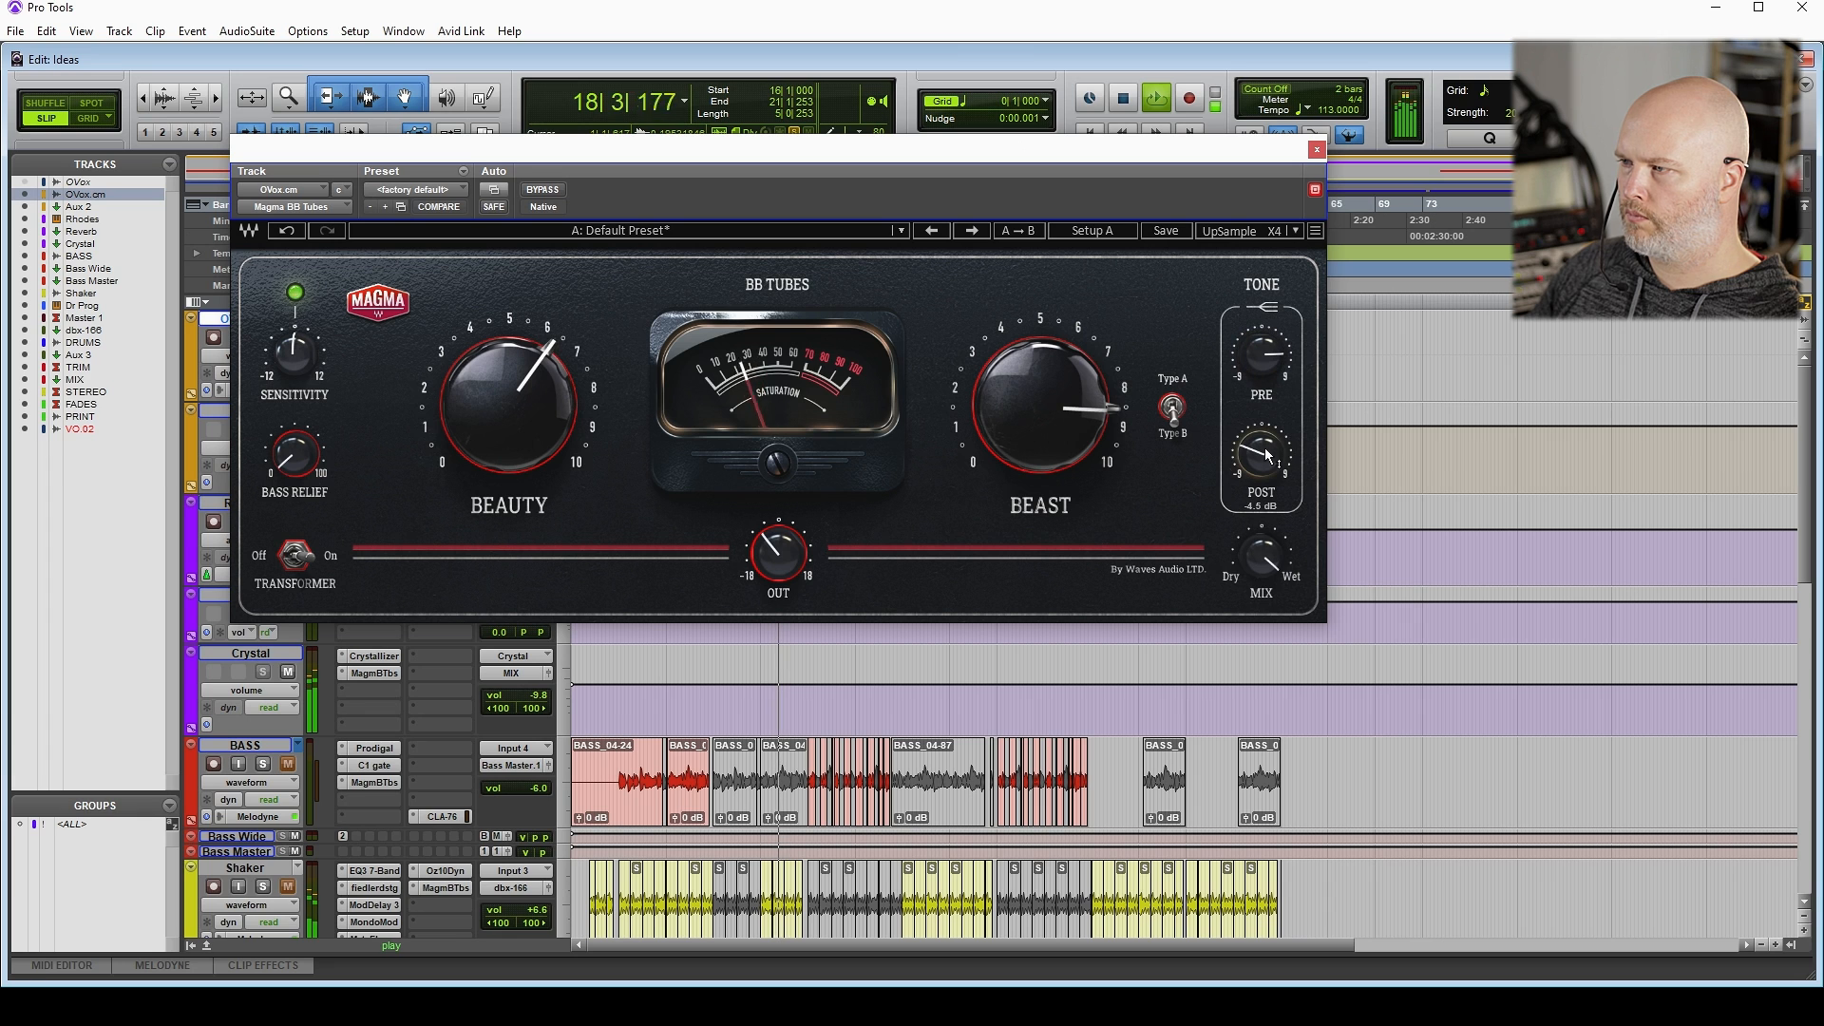
# Compare the OVox.cm sound with the Transformer off and on, and try Bass Relief at 100 before returning it to minimum
pyautogui.click(295, 562)
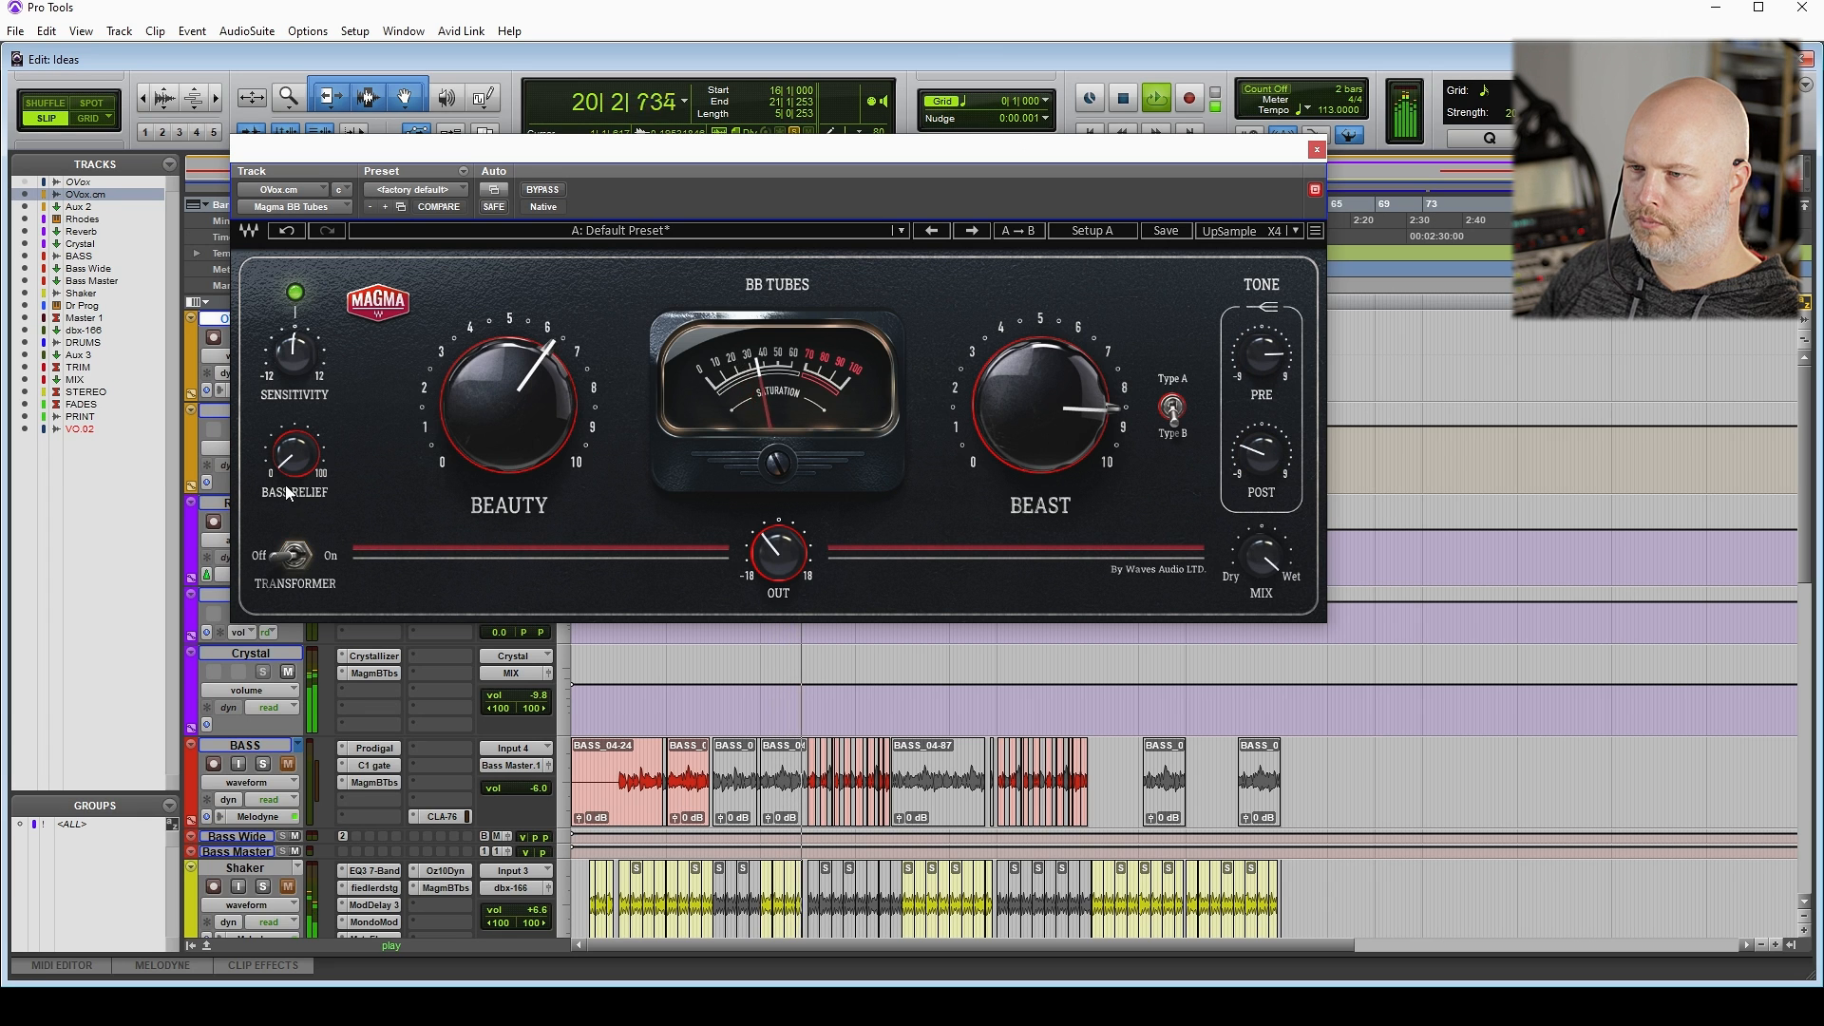
pyautogui.moveTo(324, 454); pyautogui.dragTo(324, 389)
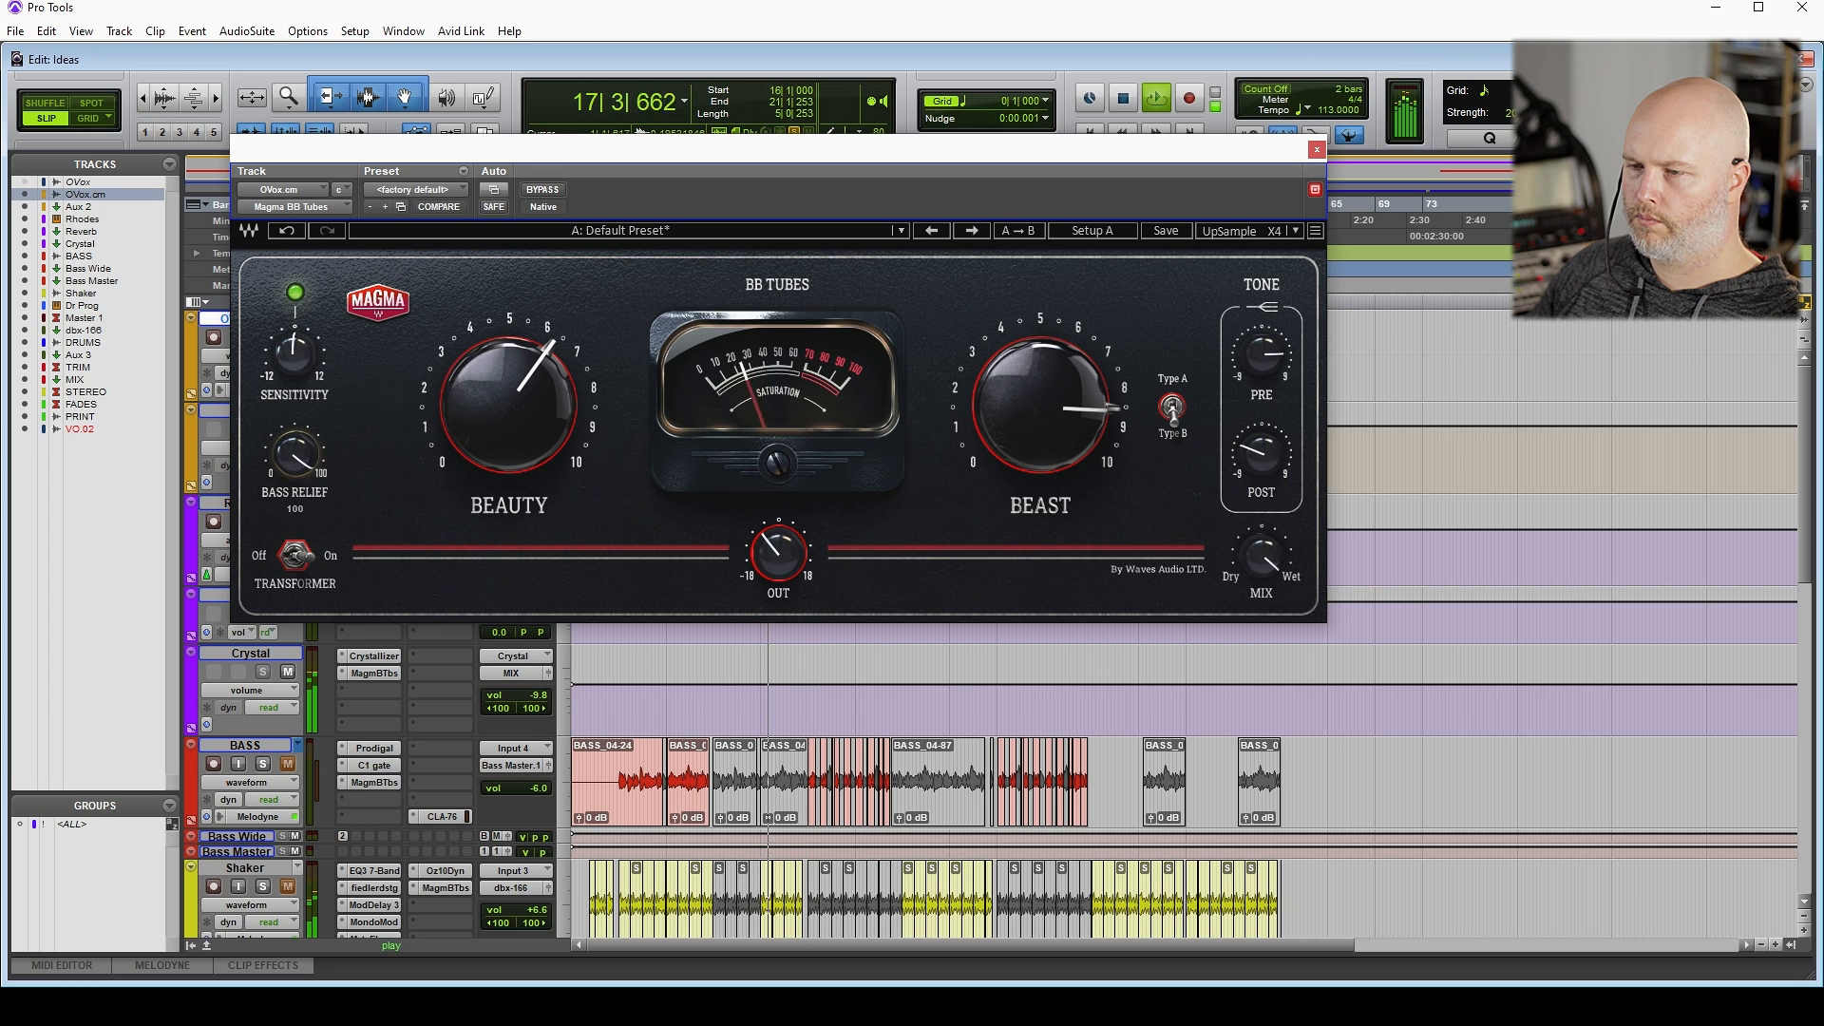
pyautogui.moveTo(323, 390); pyautogui.dragTo(324, 423)
# Set the OVox.cm plugin's Beauty to 74 and Out to about -10 dB, compare dry and wet Mix, and close it
pyautogui.moveTo(501, 384); pyautogui.dragTo(551, 423)
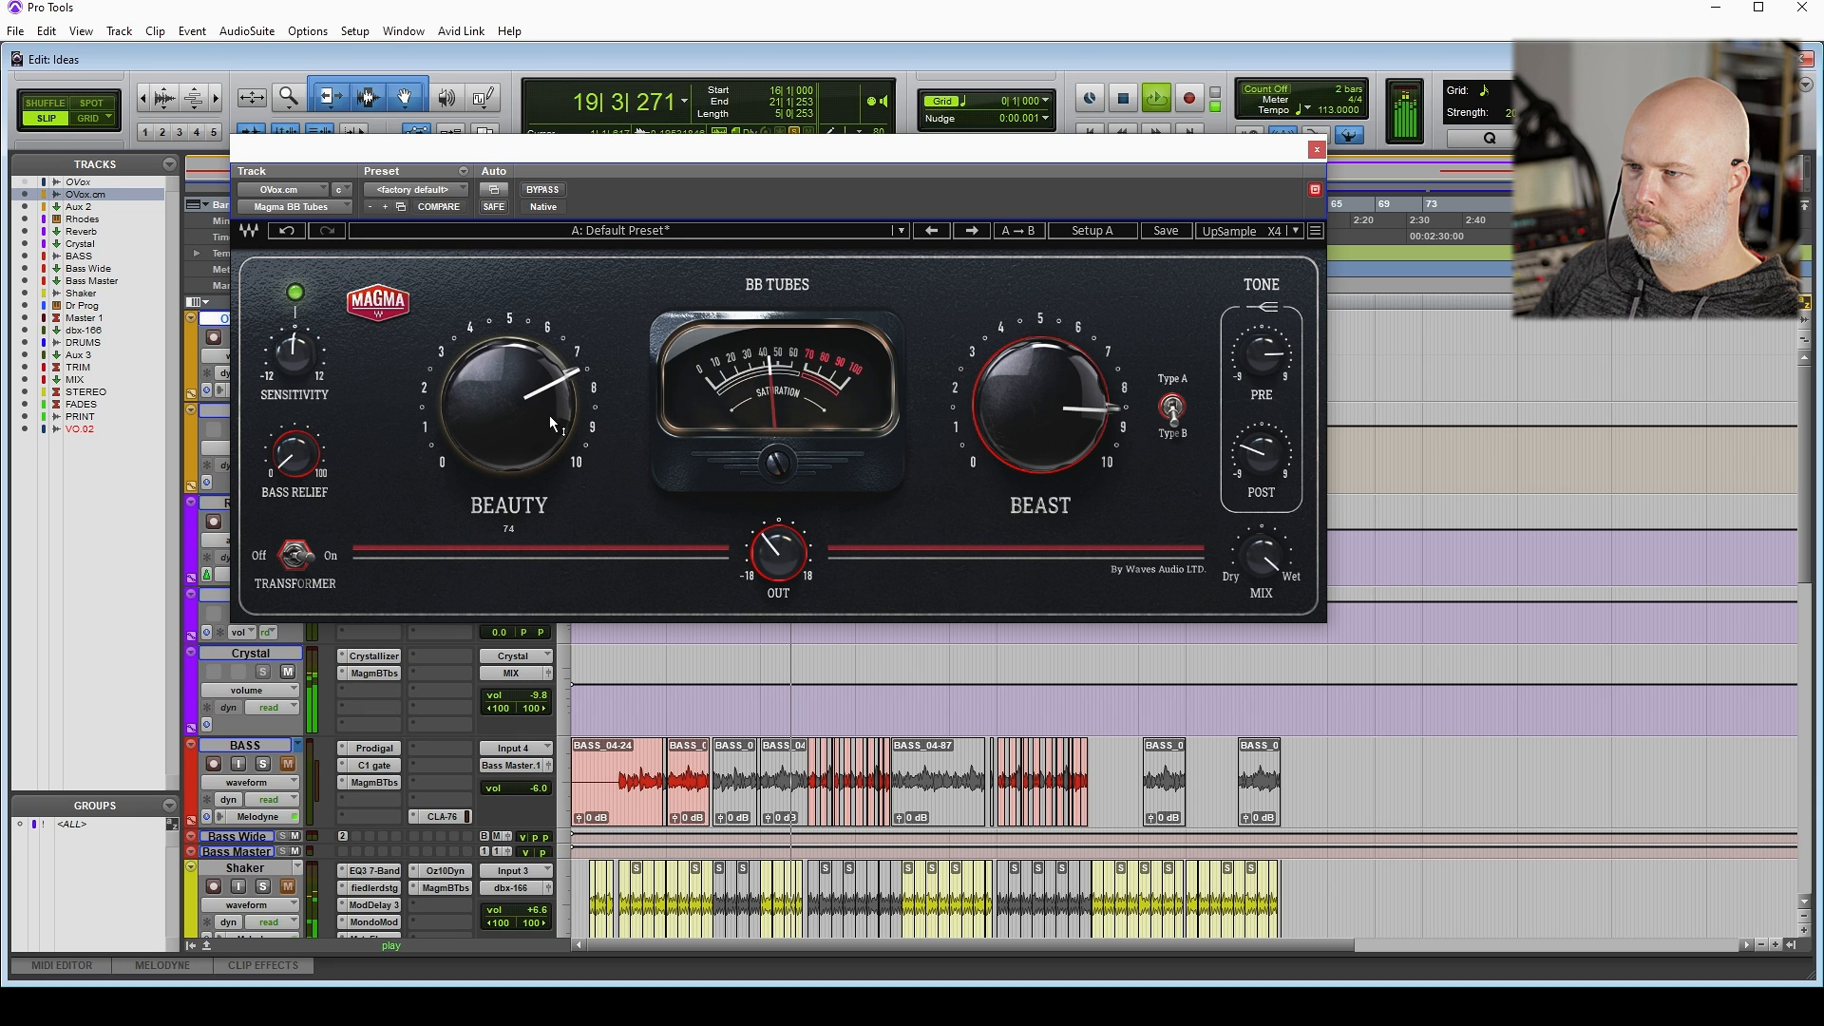
pyautogui.moveTo(777, 553); pyautogui.dragTo(771, 570)
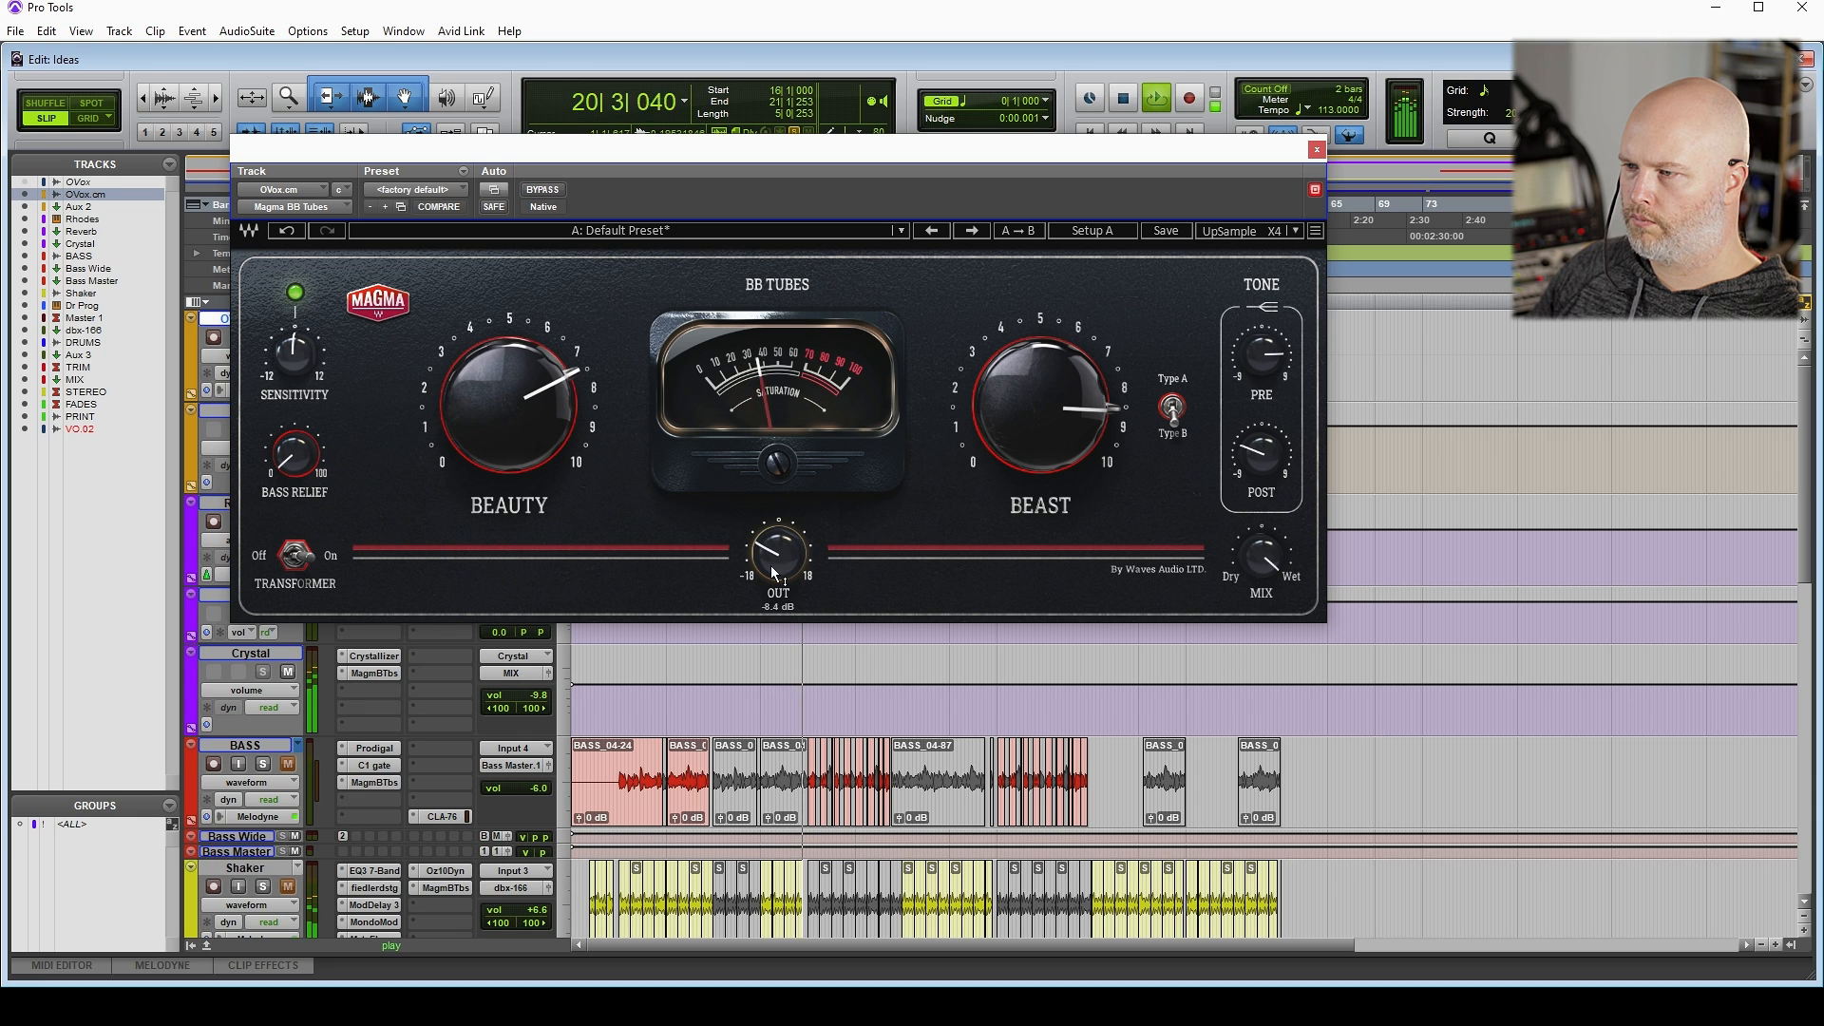
pyautogui.moveTo(1274, 555)
pyautogui.mouseDown()
pyautogui.moveTo(1274, 608)
pyautogui.moveTo(1268, 548)
pyautogui.mouseUp()
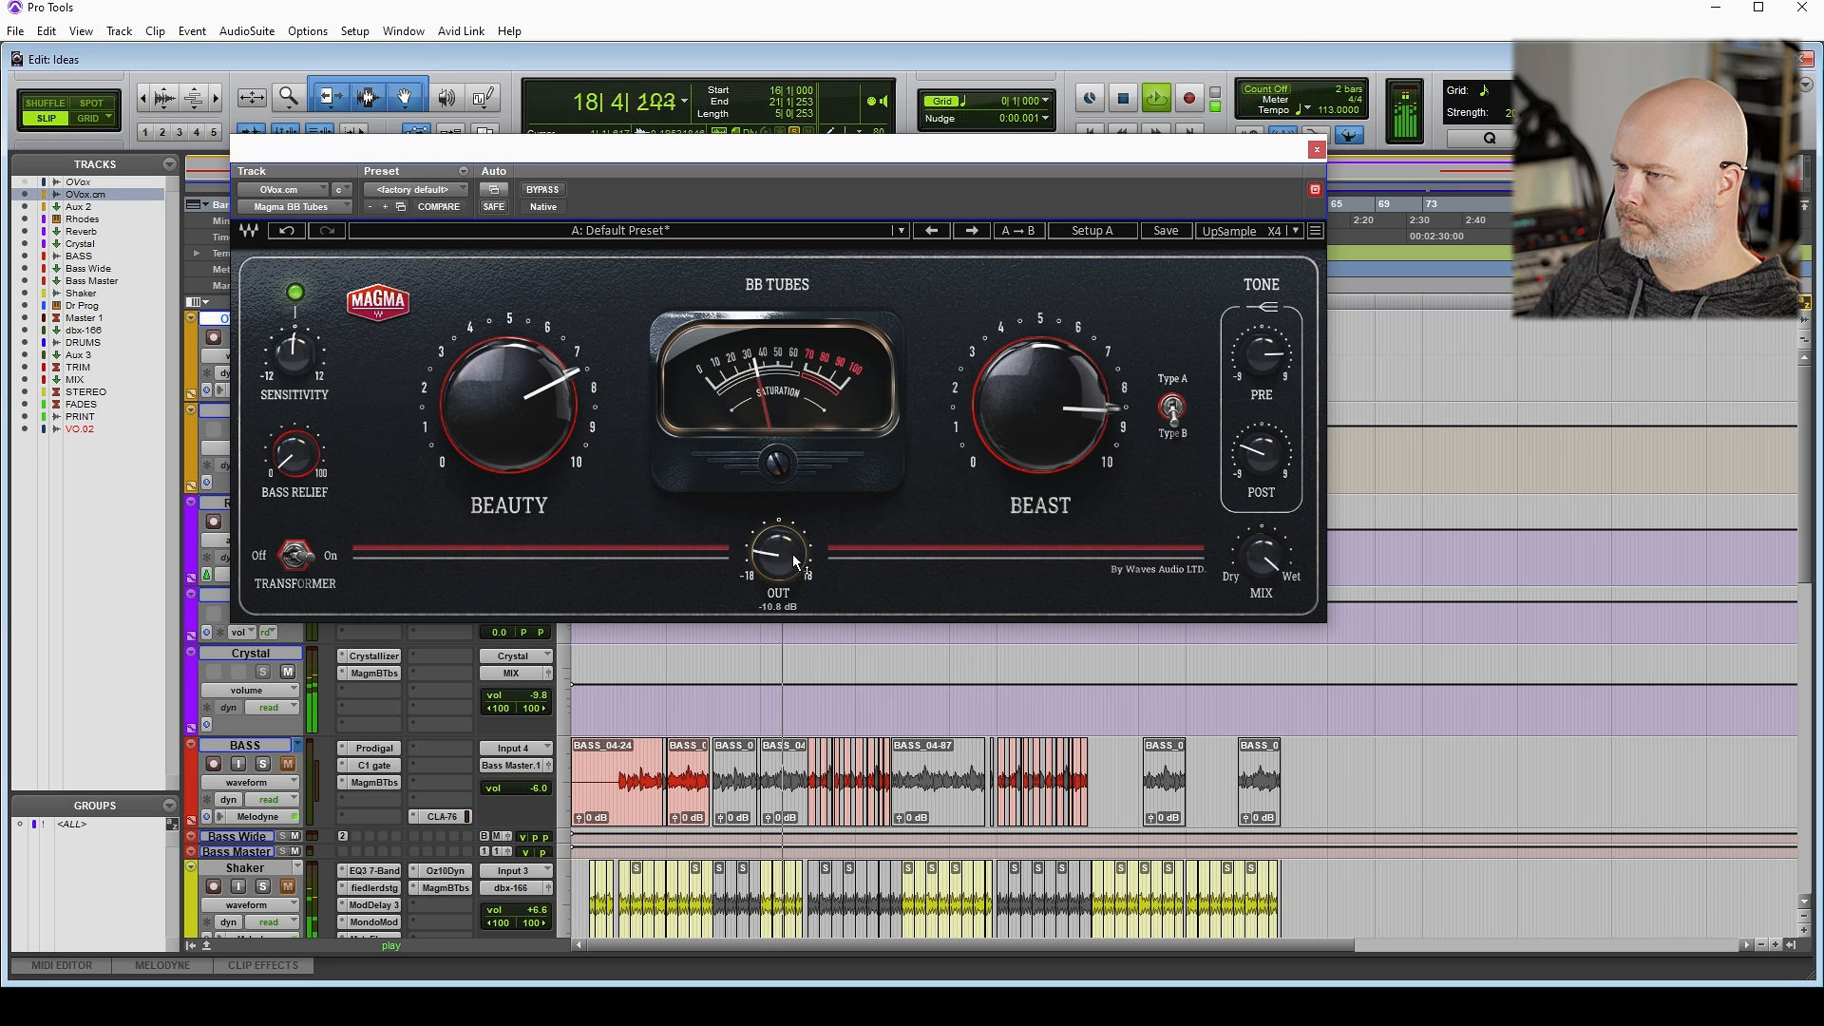
pyautogui.moveTo(1264, 567); pyautogui.dragTo(1264, 614)
pyautogui.moveTo(781, 528); pyautogui.dragTo(781, 533)
pyautogui.press('space')
pyautogui.click(1317, 150)
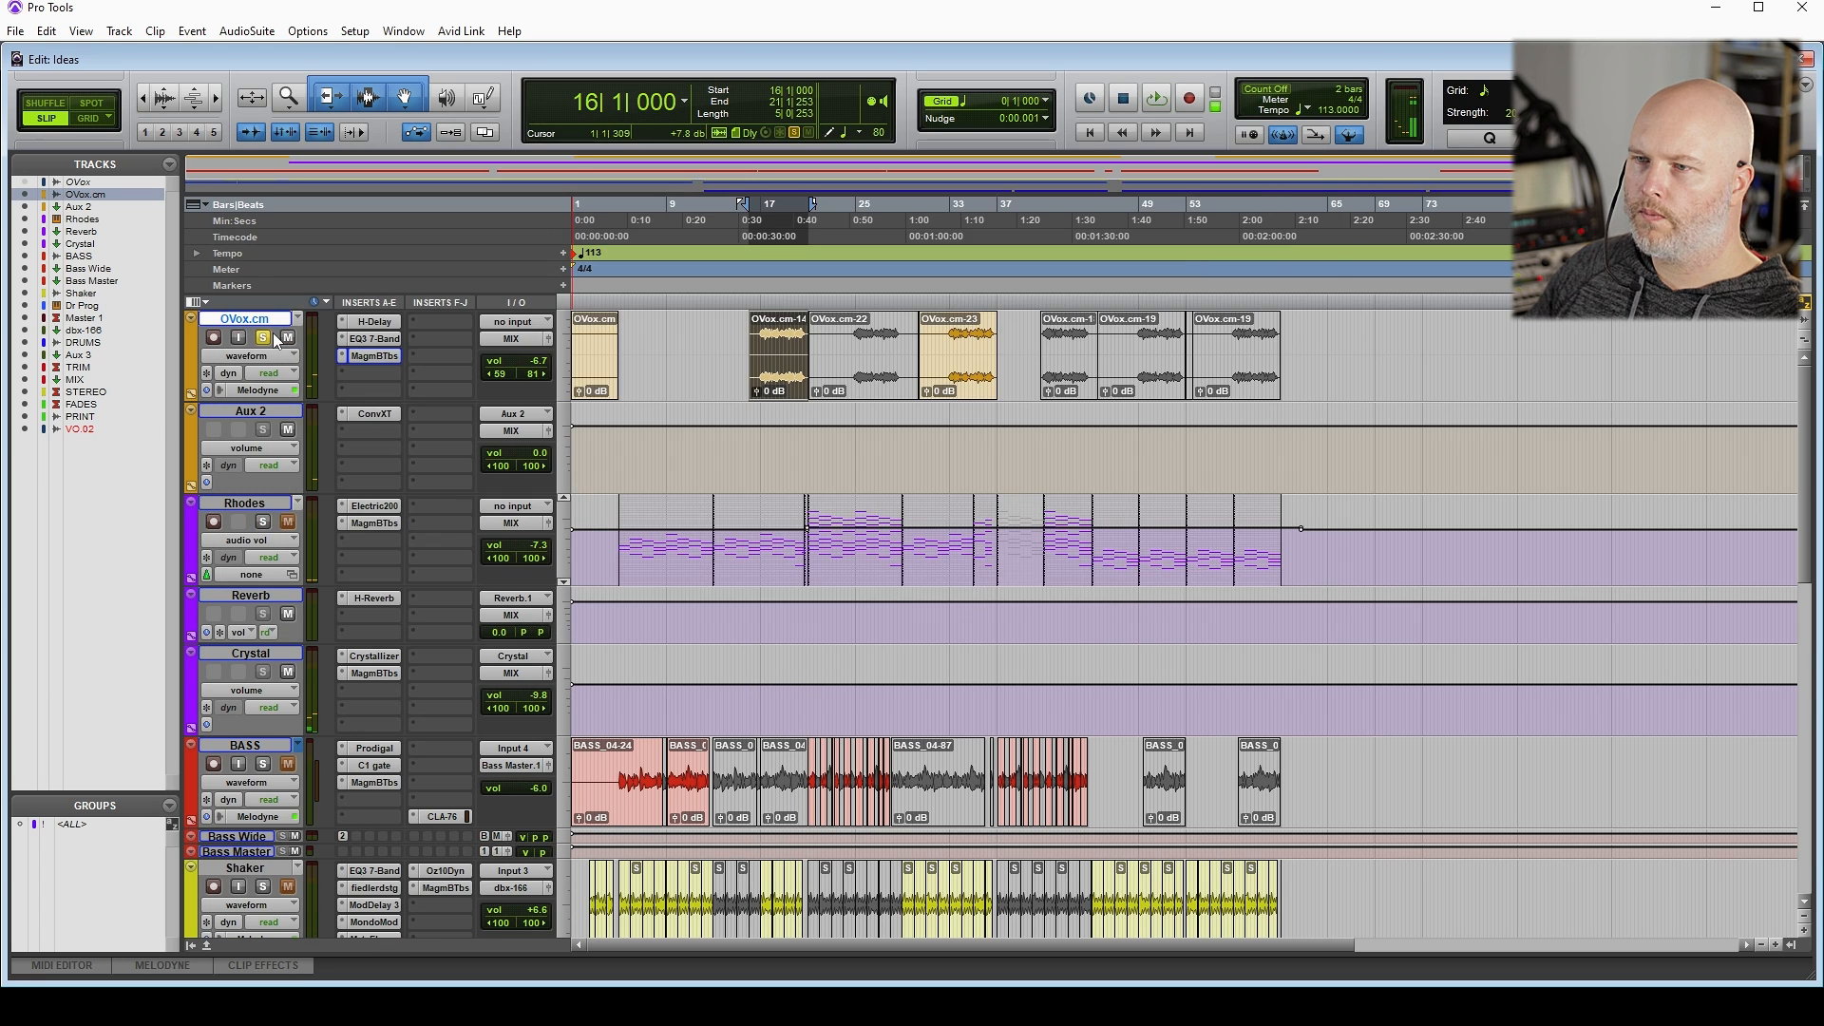
# Unsolo OVox.cm, play the full mix, raise its plugin output slightly, and set Beast to 87
pyautogui.press('space')
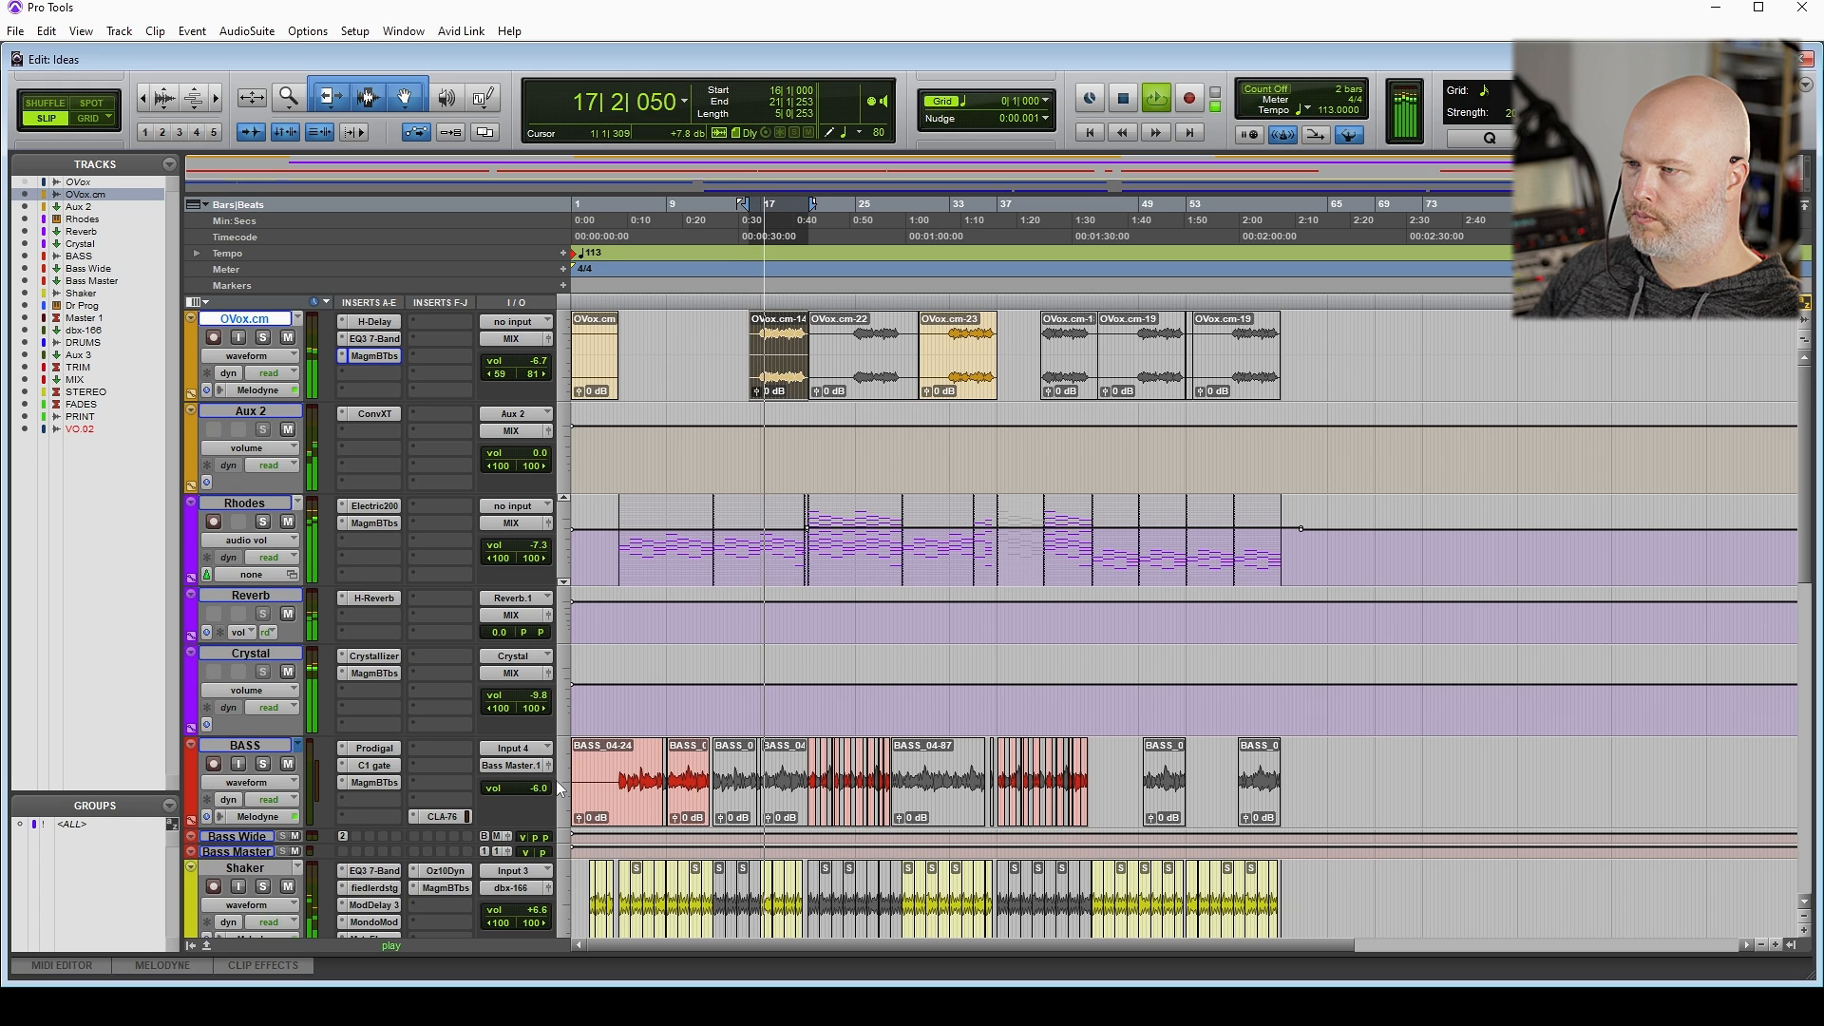
pyautogui.click(385, 356)
pyautogui.moveTo(776, 557); pyautogui.dragTo(776, 549)
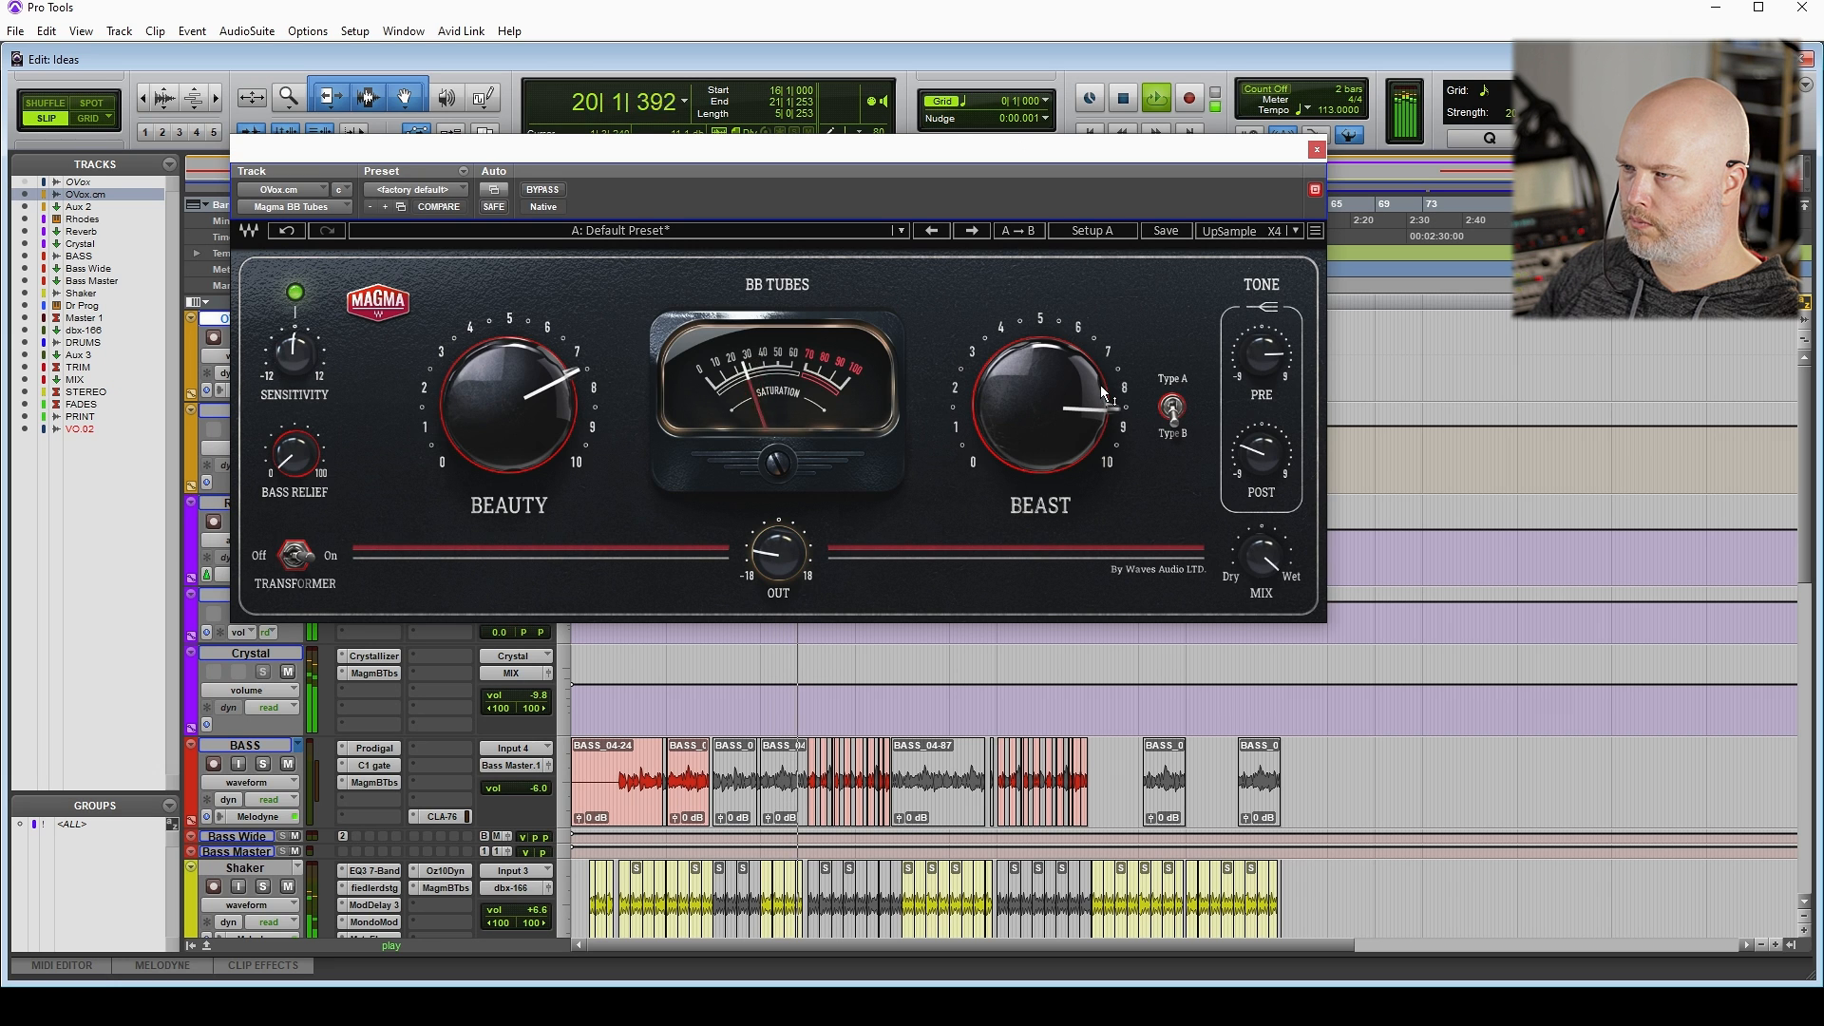
pyautogui.moveTo(1100, 385); pyautogui.dragTo(1101, 380)
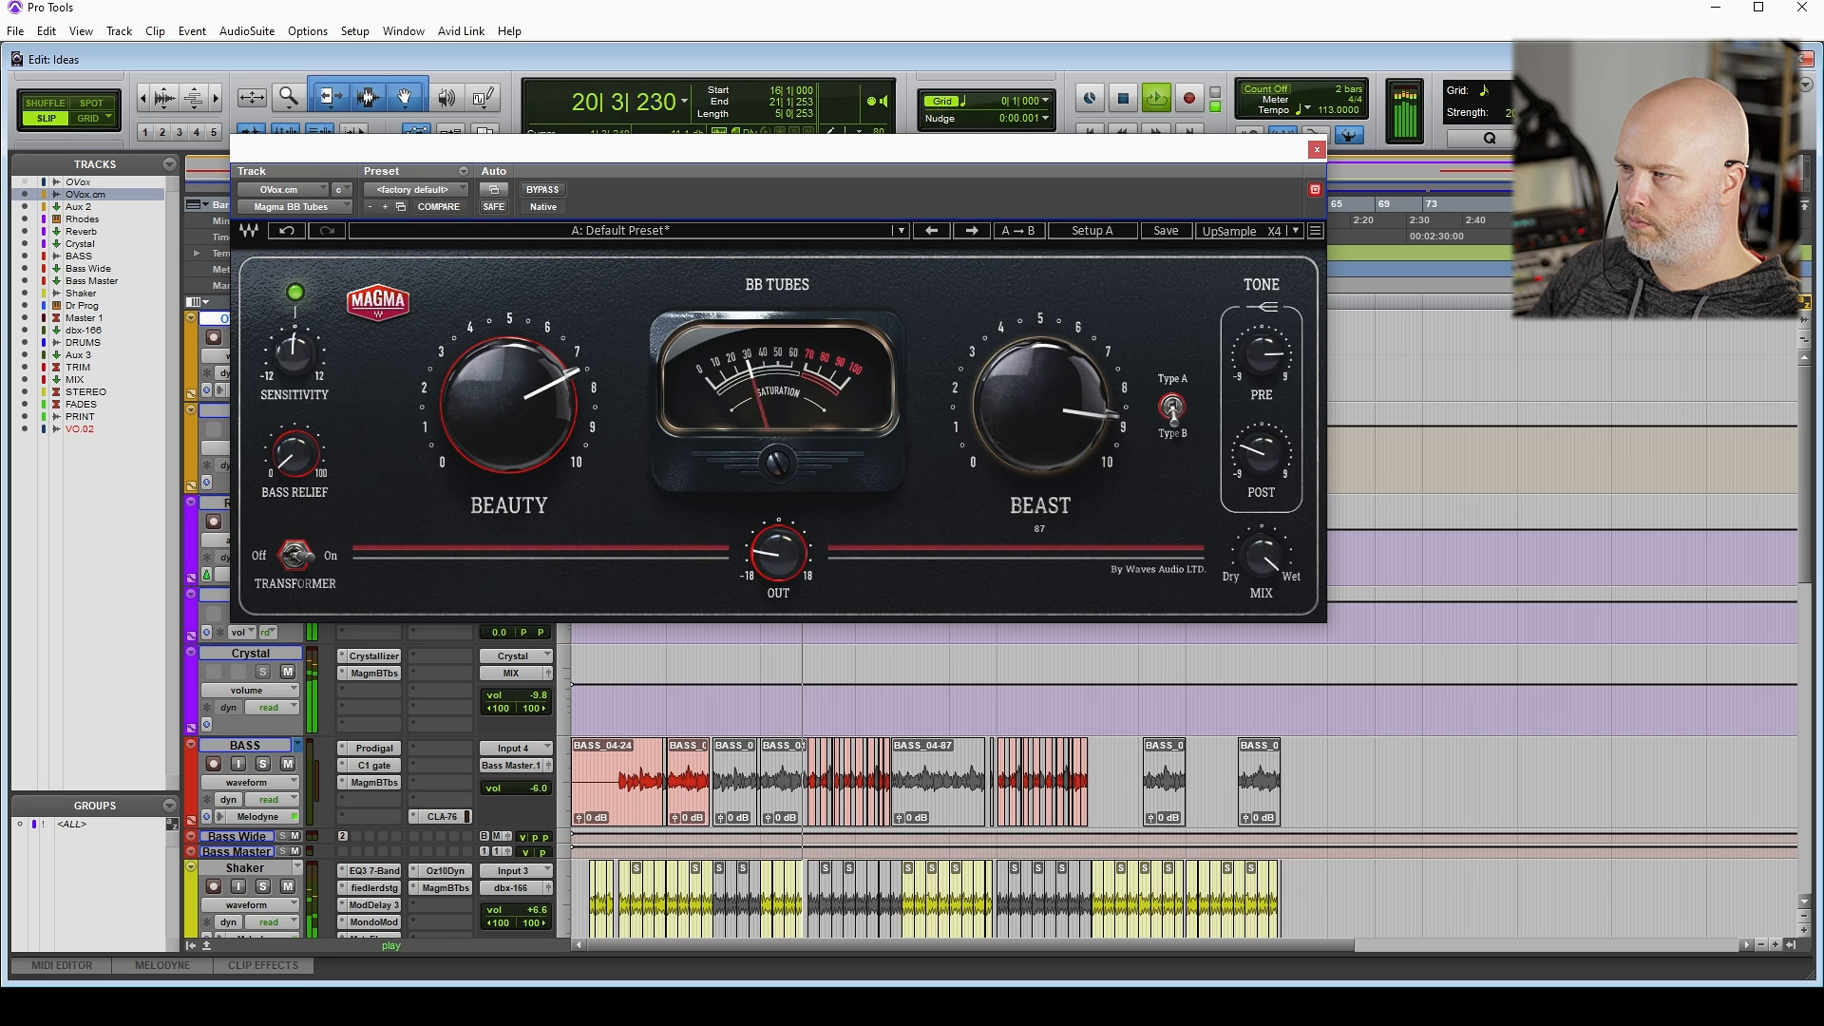
pyautogui.click(1317, 149)
pyautogui.press('space')
# Play the mix from bar 32 and raise the OVox.cm track volume to -5.4 dB
pyautogui.click(942, 330)
pyautogui.press('space')
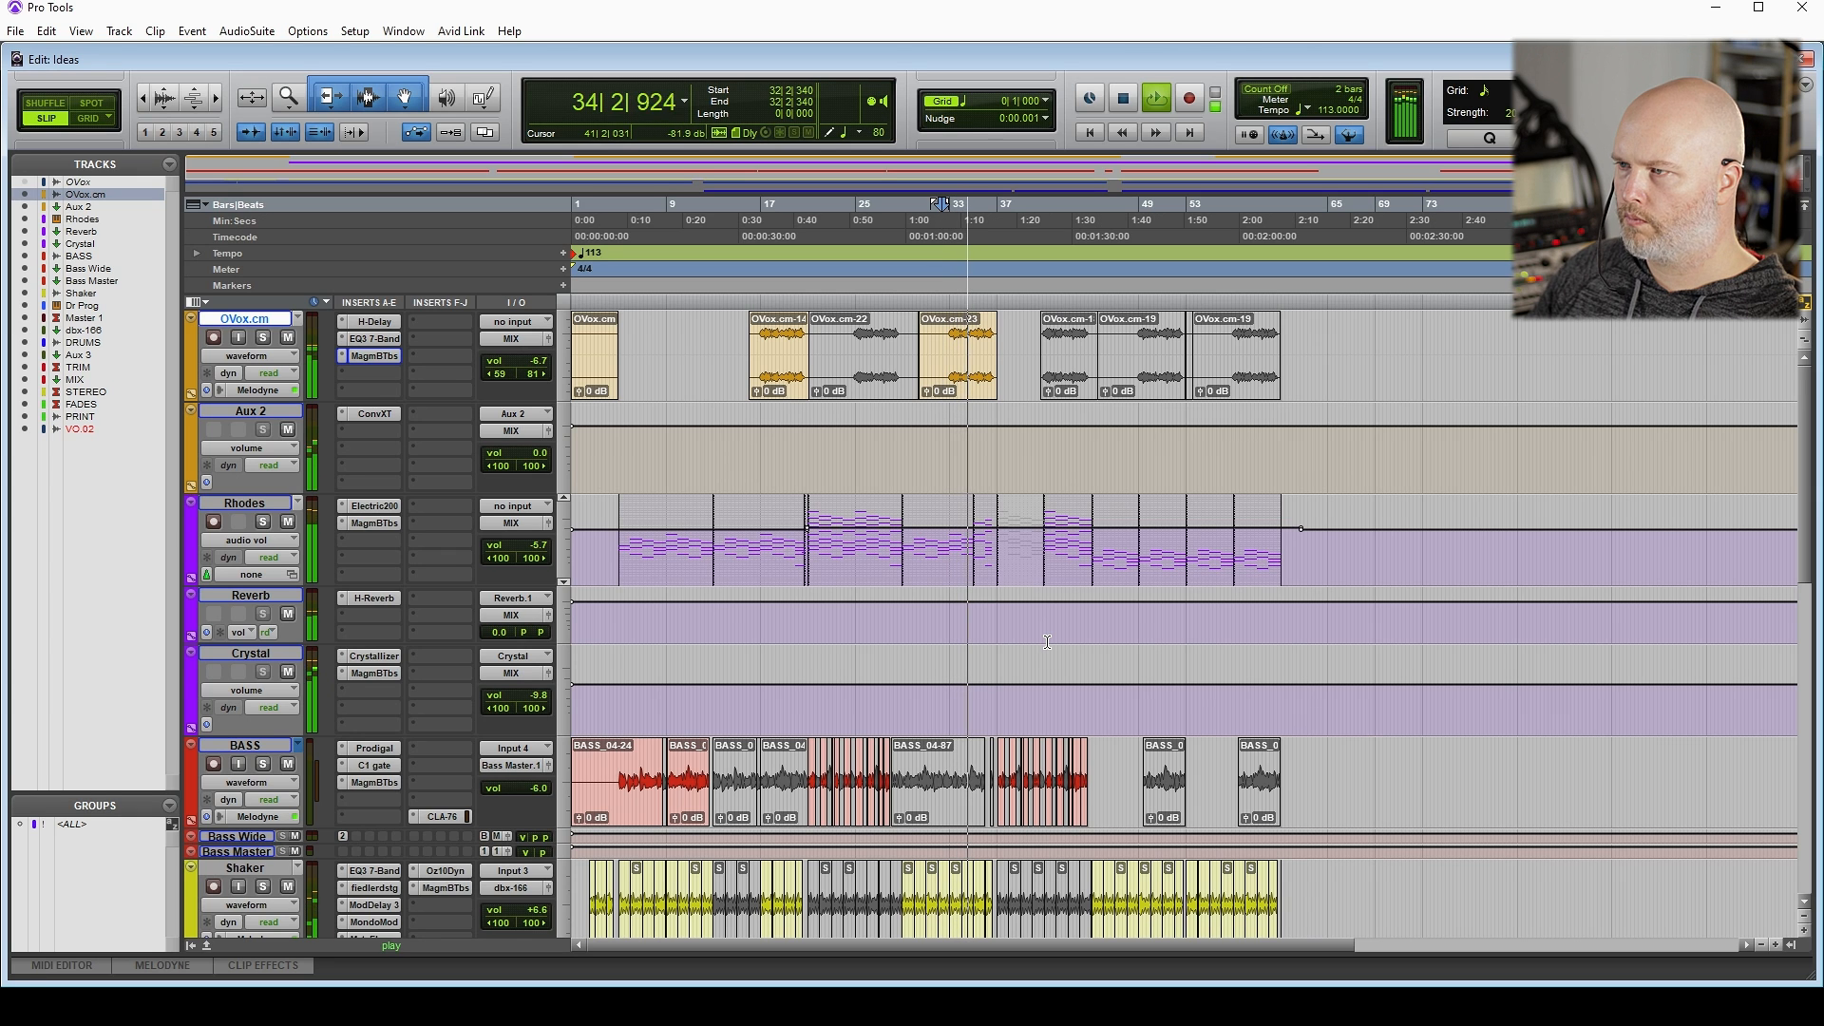
pyautogui.moveTo(537, 372); pyautogui.dragTo(537, 365)
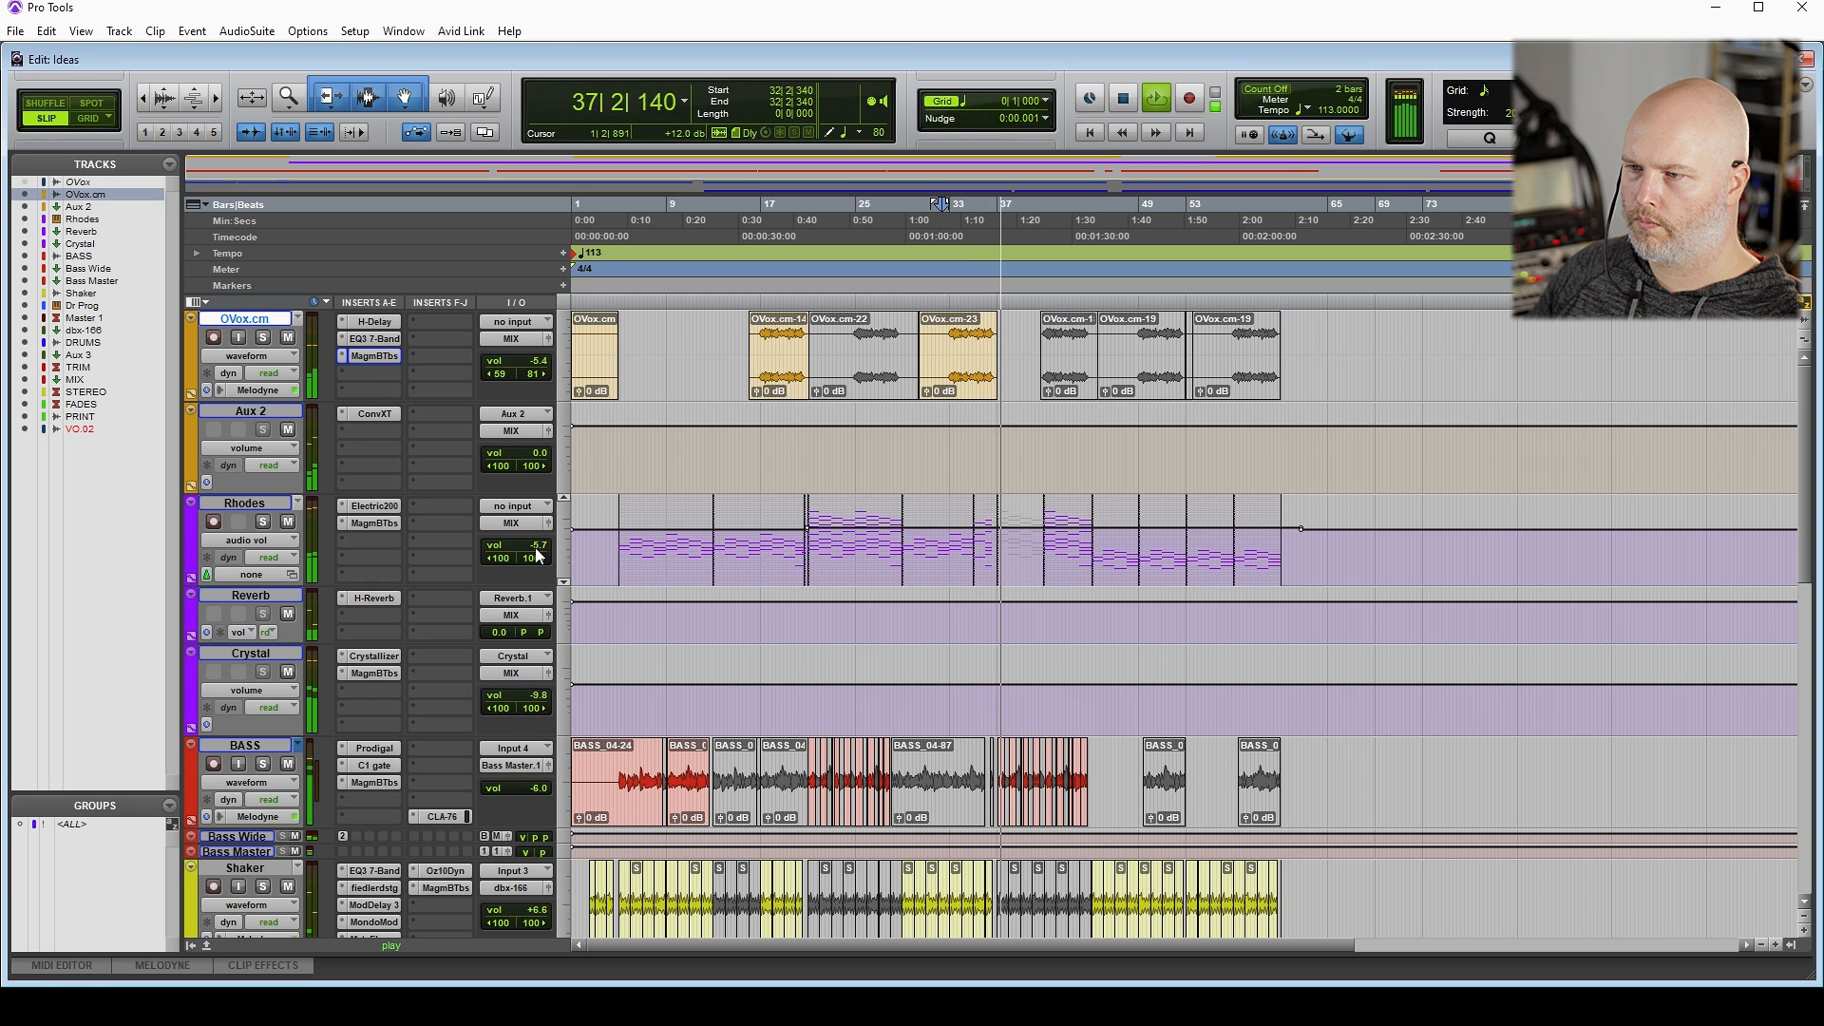
# Set the Rhodes plugin's Out to -8.5 dB, listen to the rest of the song, and stop playback
pyautogui.click(371, 524)
pyautogui.moveTo(783, 538); pyautogui.dragTo(783, 543)
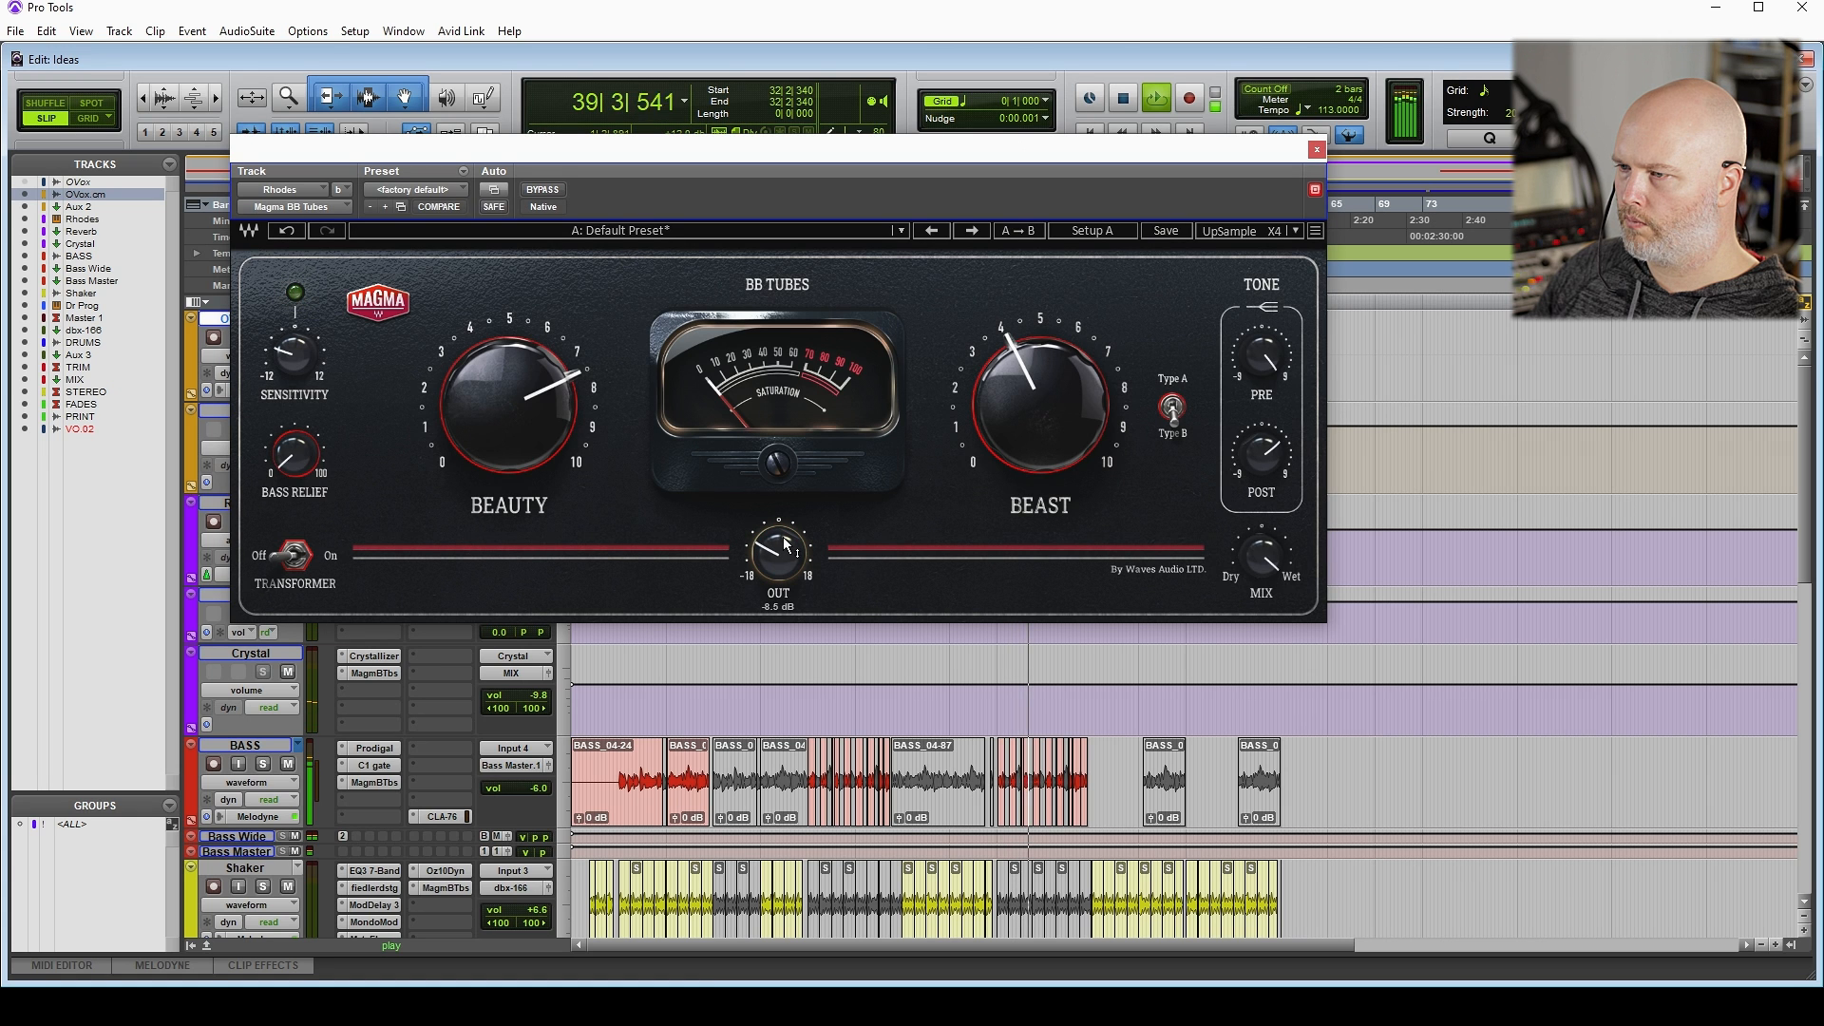
pyautogui.click(1316, 149)
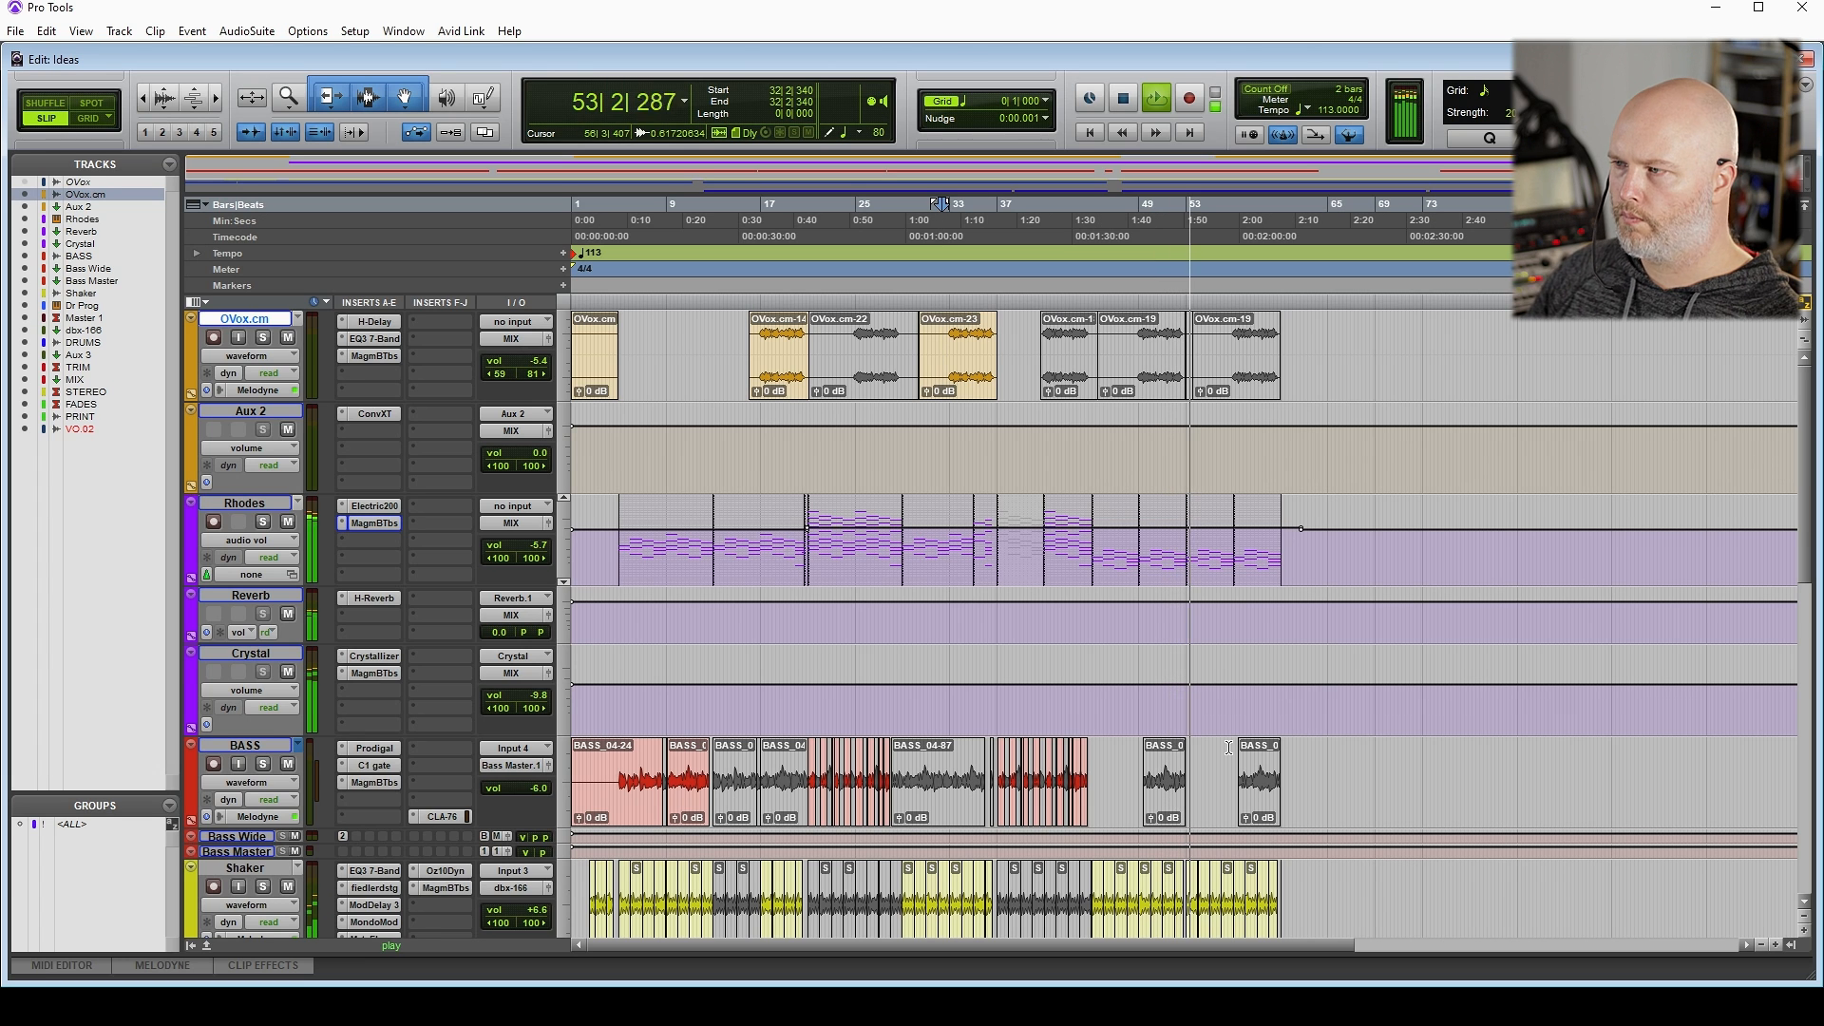
pyautogui.press('space')
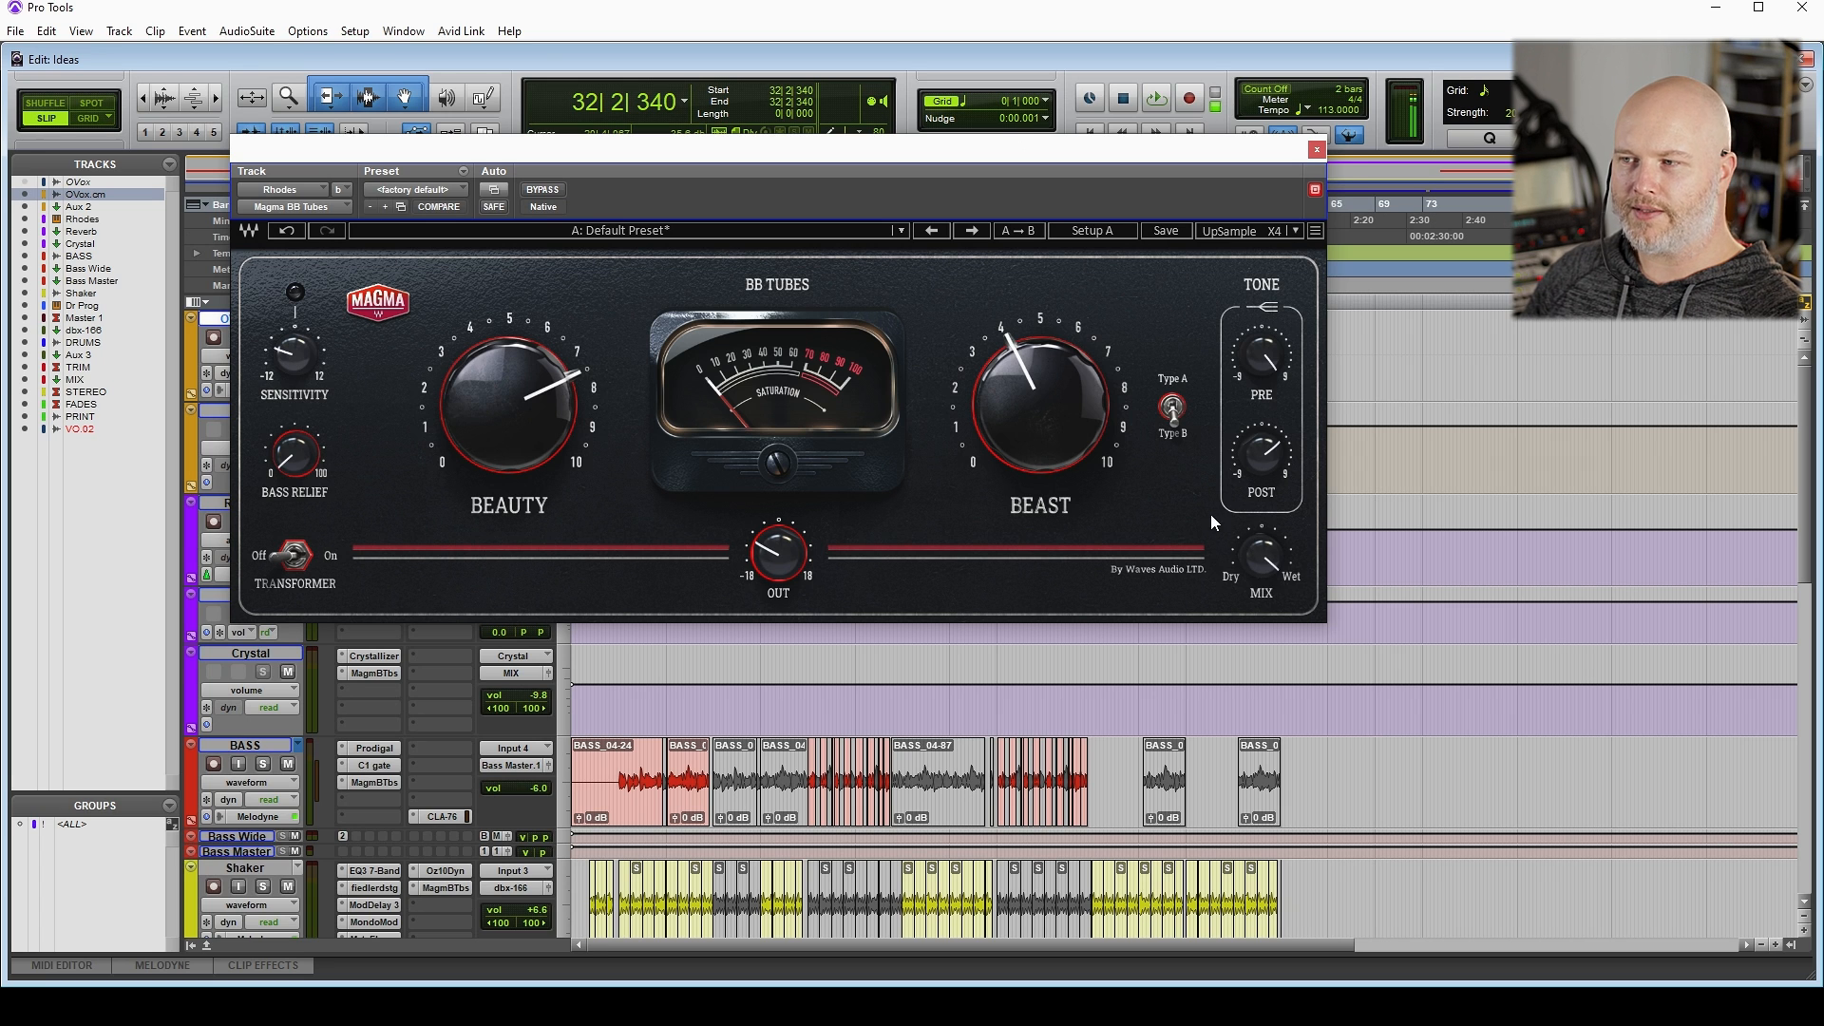
# Close the Rhodes BB Tubes plugin, select the PRINT clip's middle section from bar 20 to about bar 37, and play the mix
pyautogui.click(1318, 150)
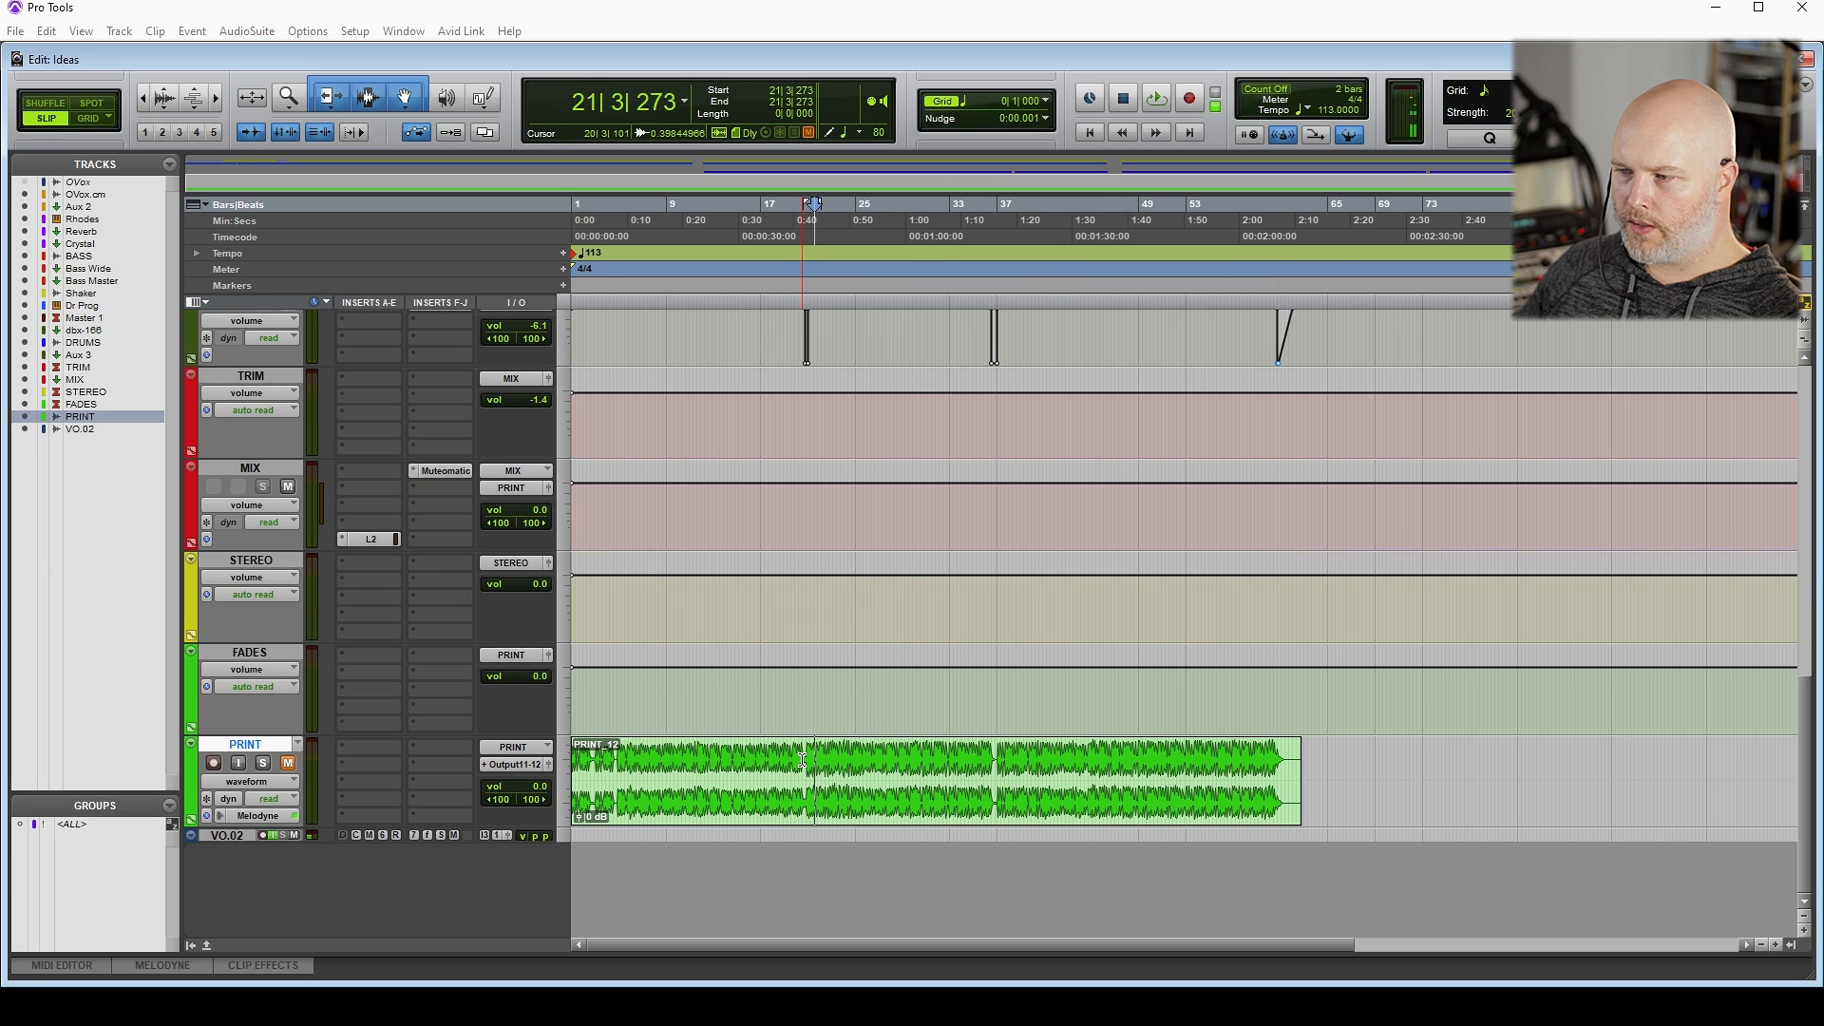
pyautogui.moveTo(805, 760); pyautogui.dragTo(995, 774)
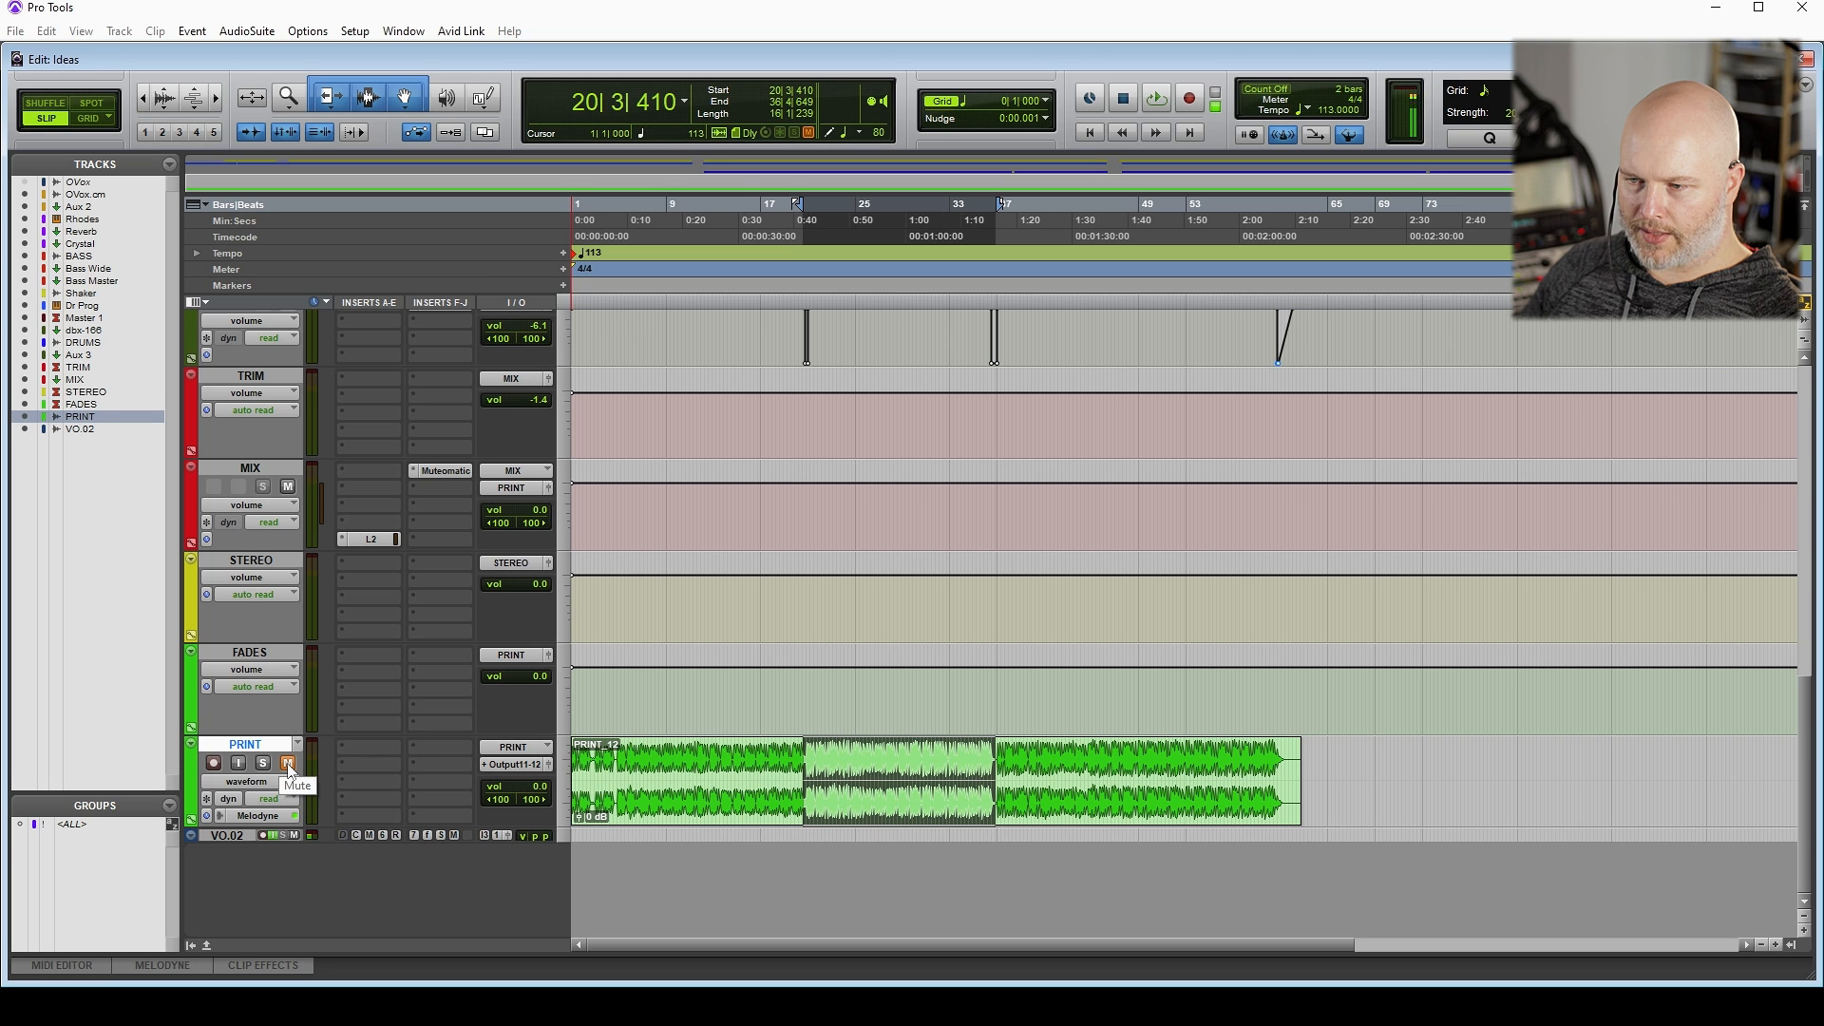
pyautogui.press('space')
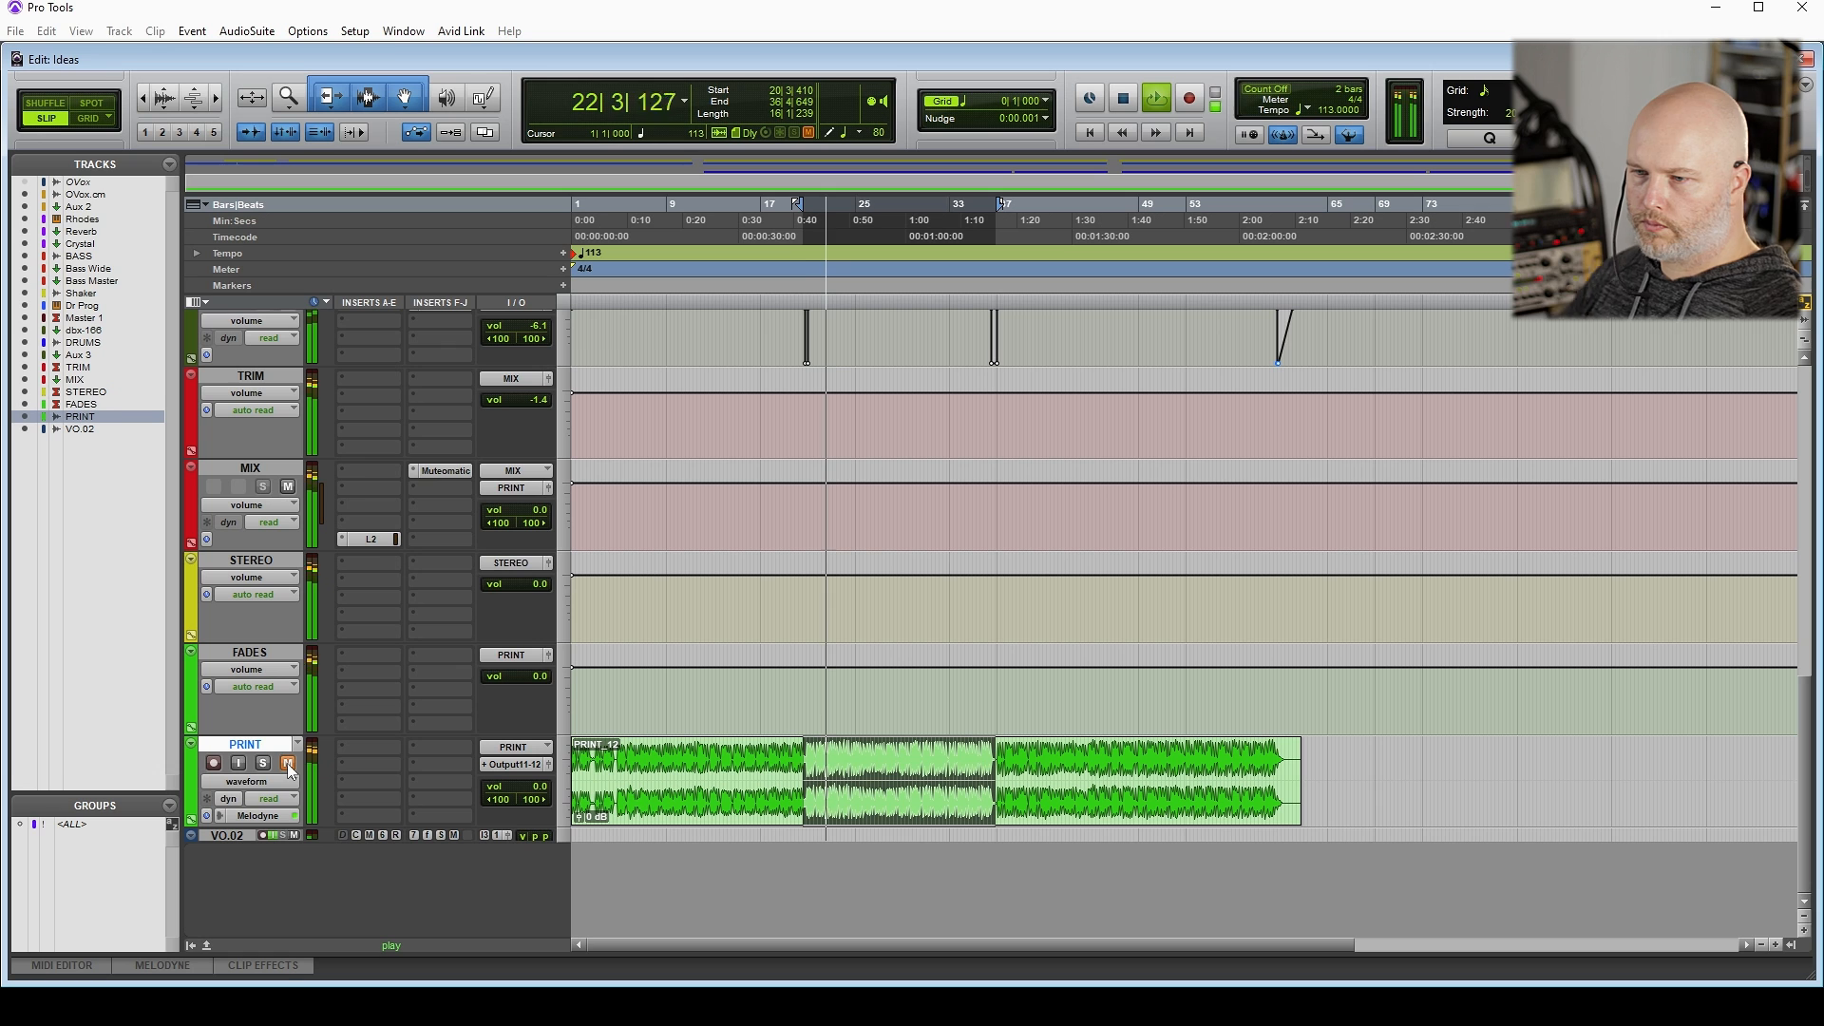
# Solo and unmute the PRINT track during playback to compare the printed mix, and switch back to the live mix
pyautogui.hotkey('shift', 's')
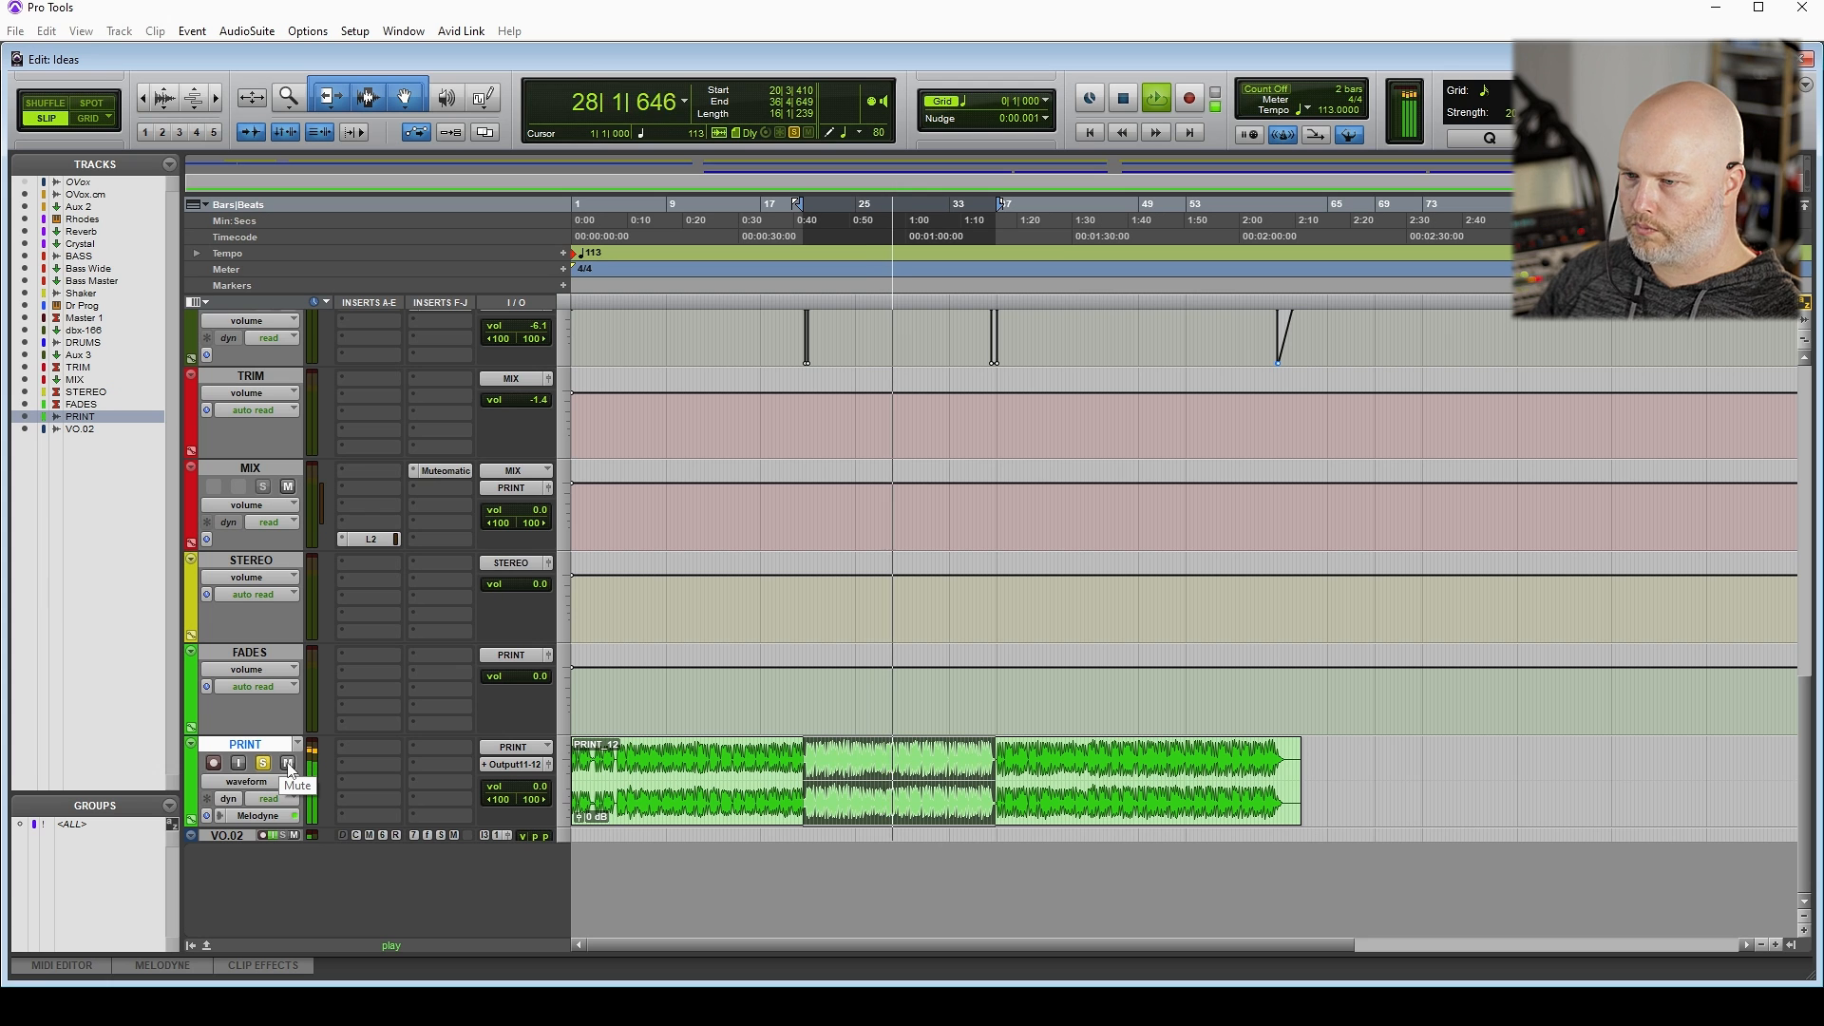
pyautogui.click(288, 765)
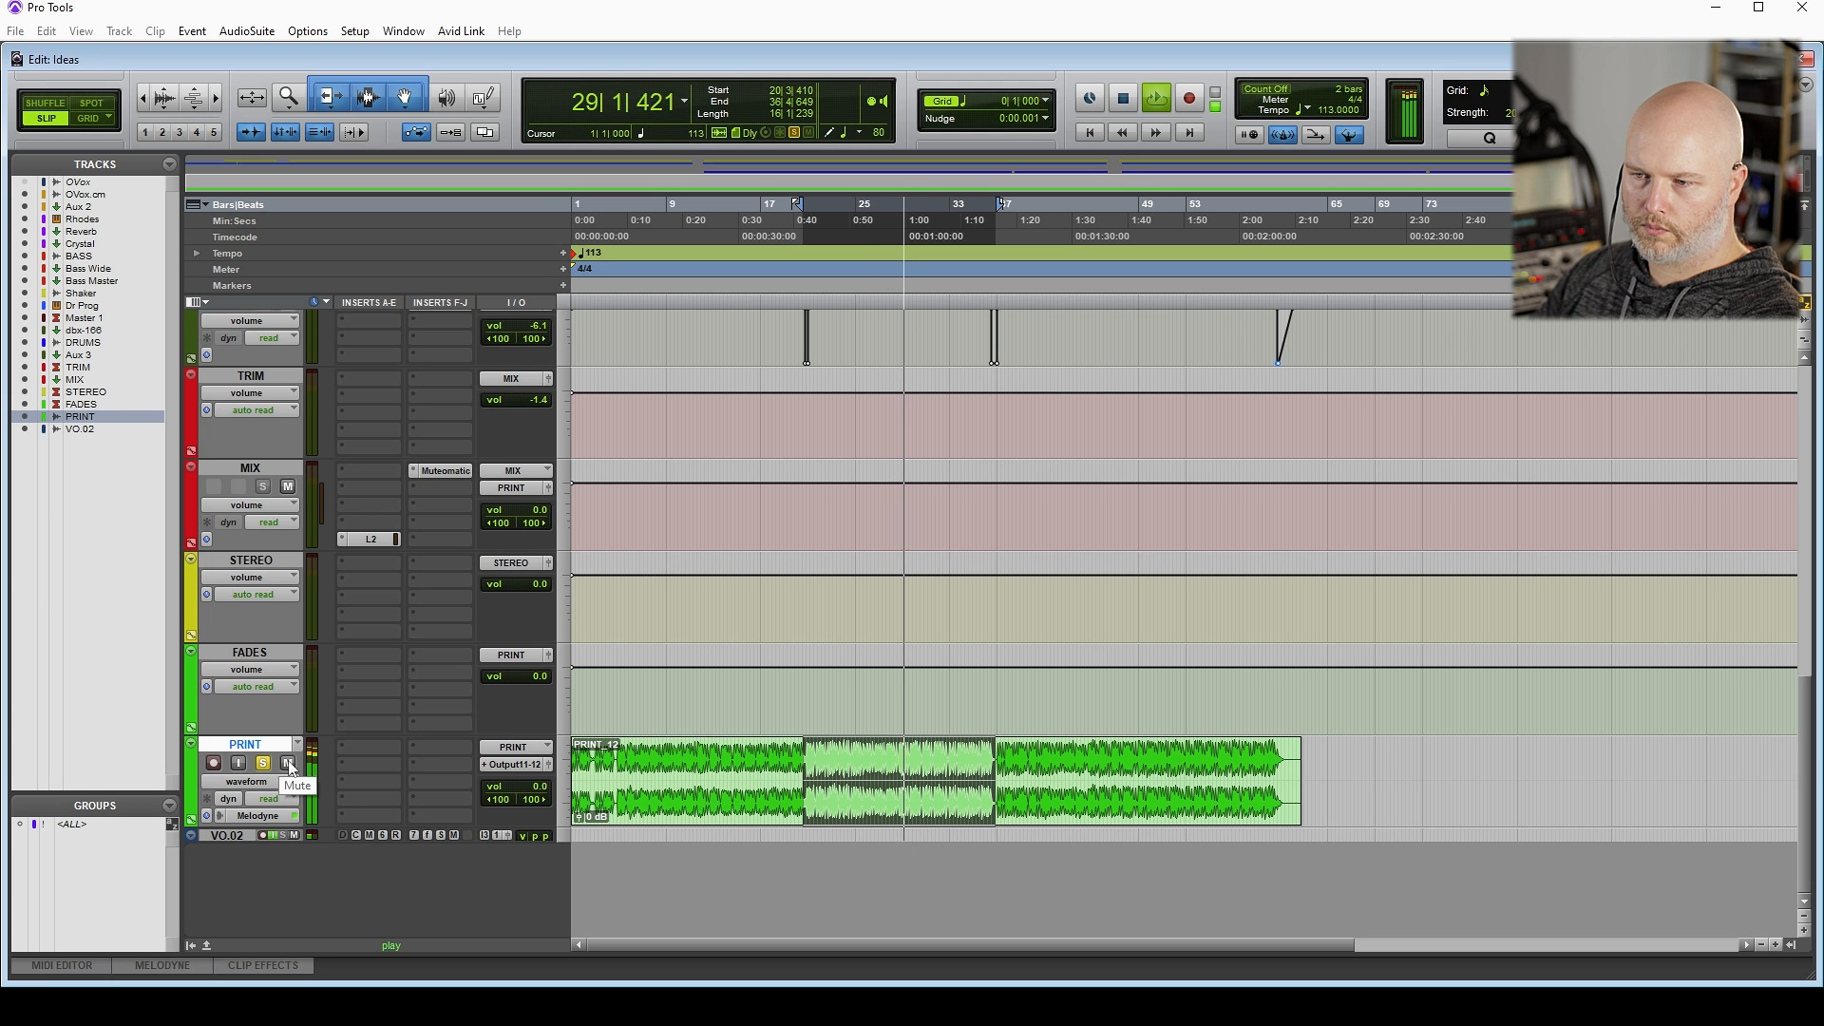
pyautogui.click(265, 764)
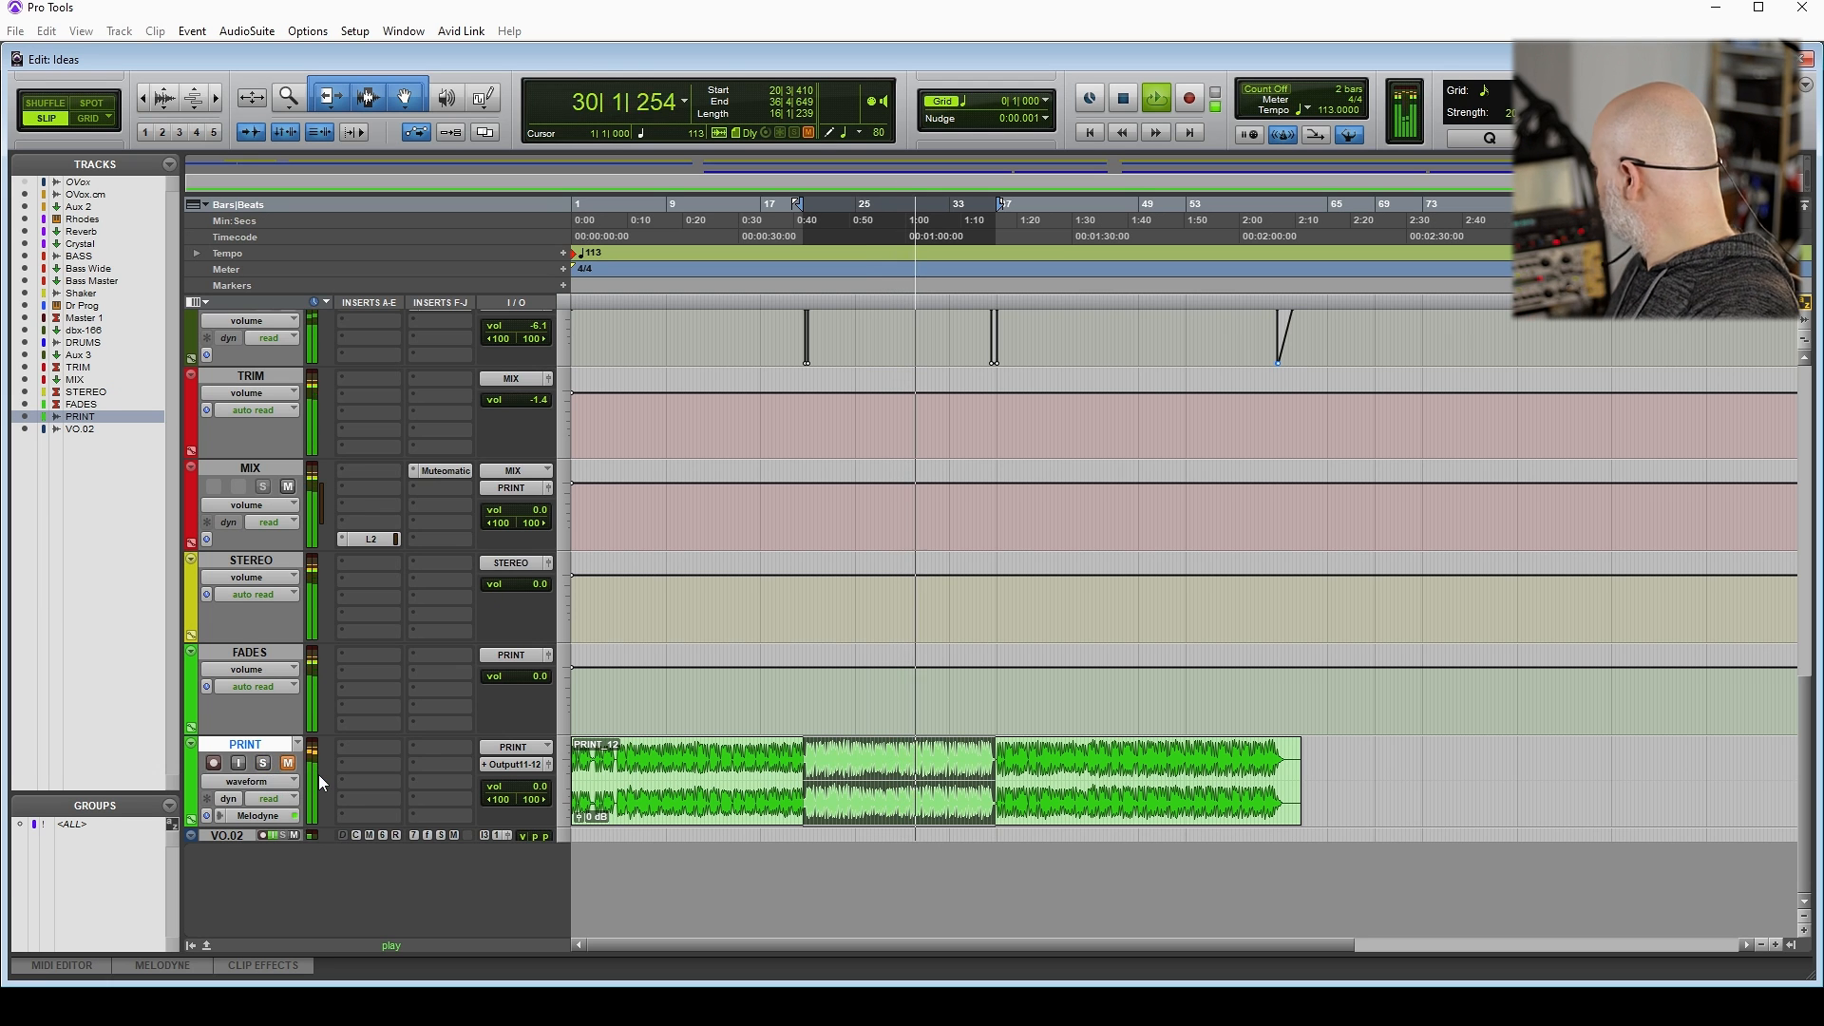